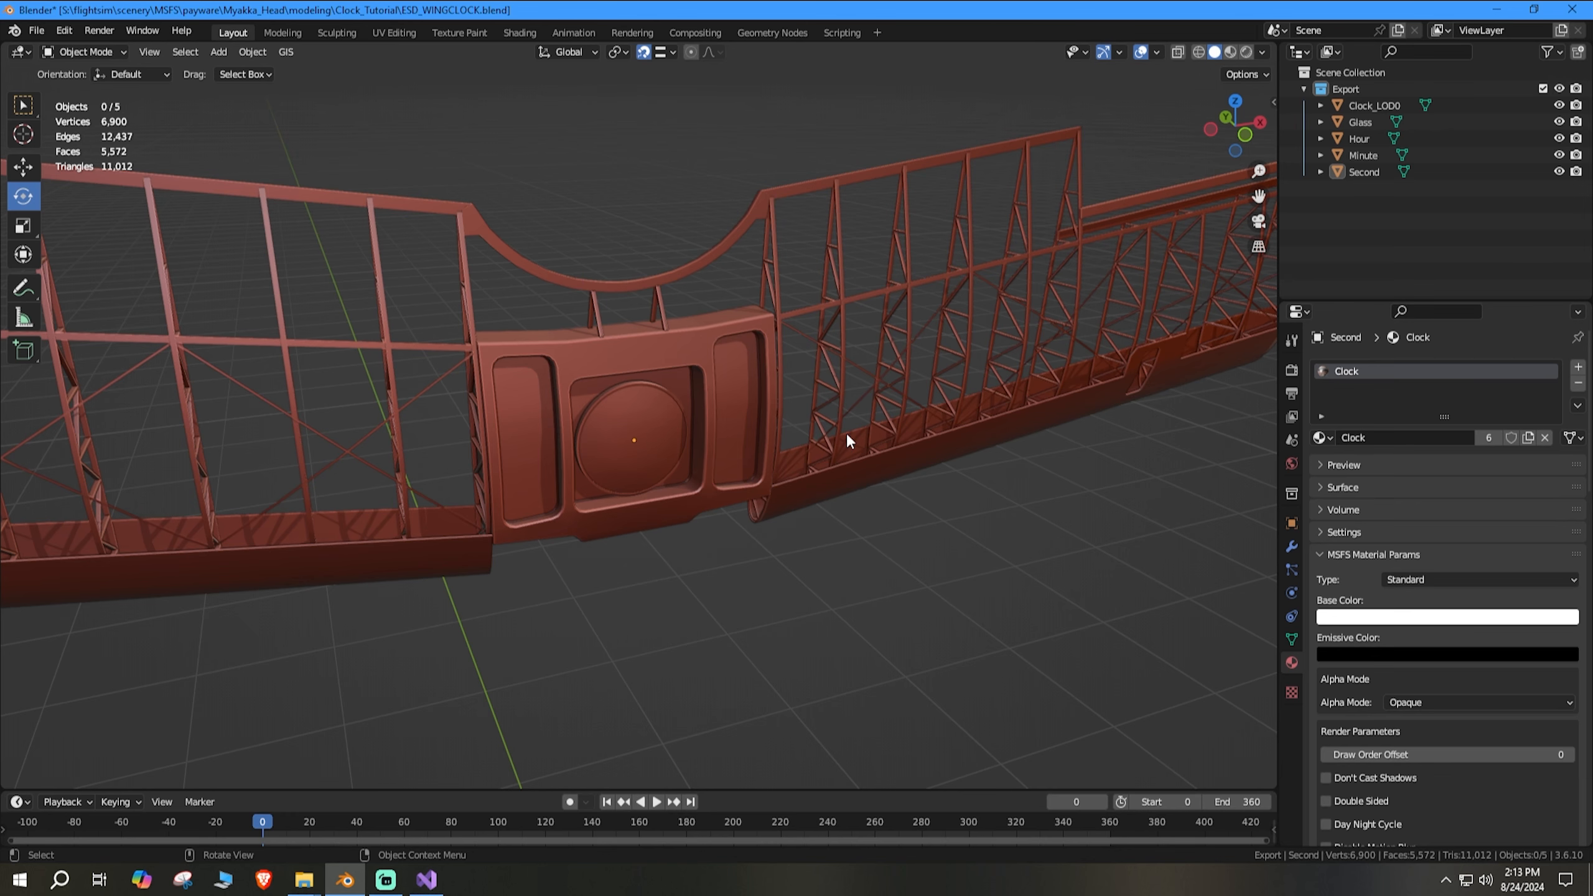
Step: Inspect the wing clock model, viewing Clock_LOD0 in isolation and returning to the full scene
scroll(633, 453, up, 5)
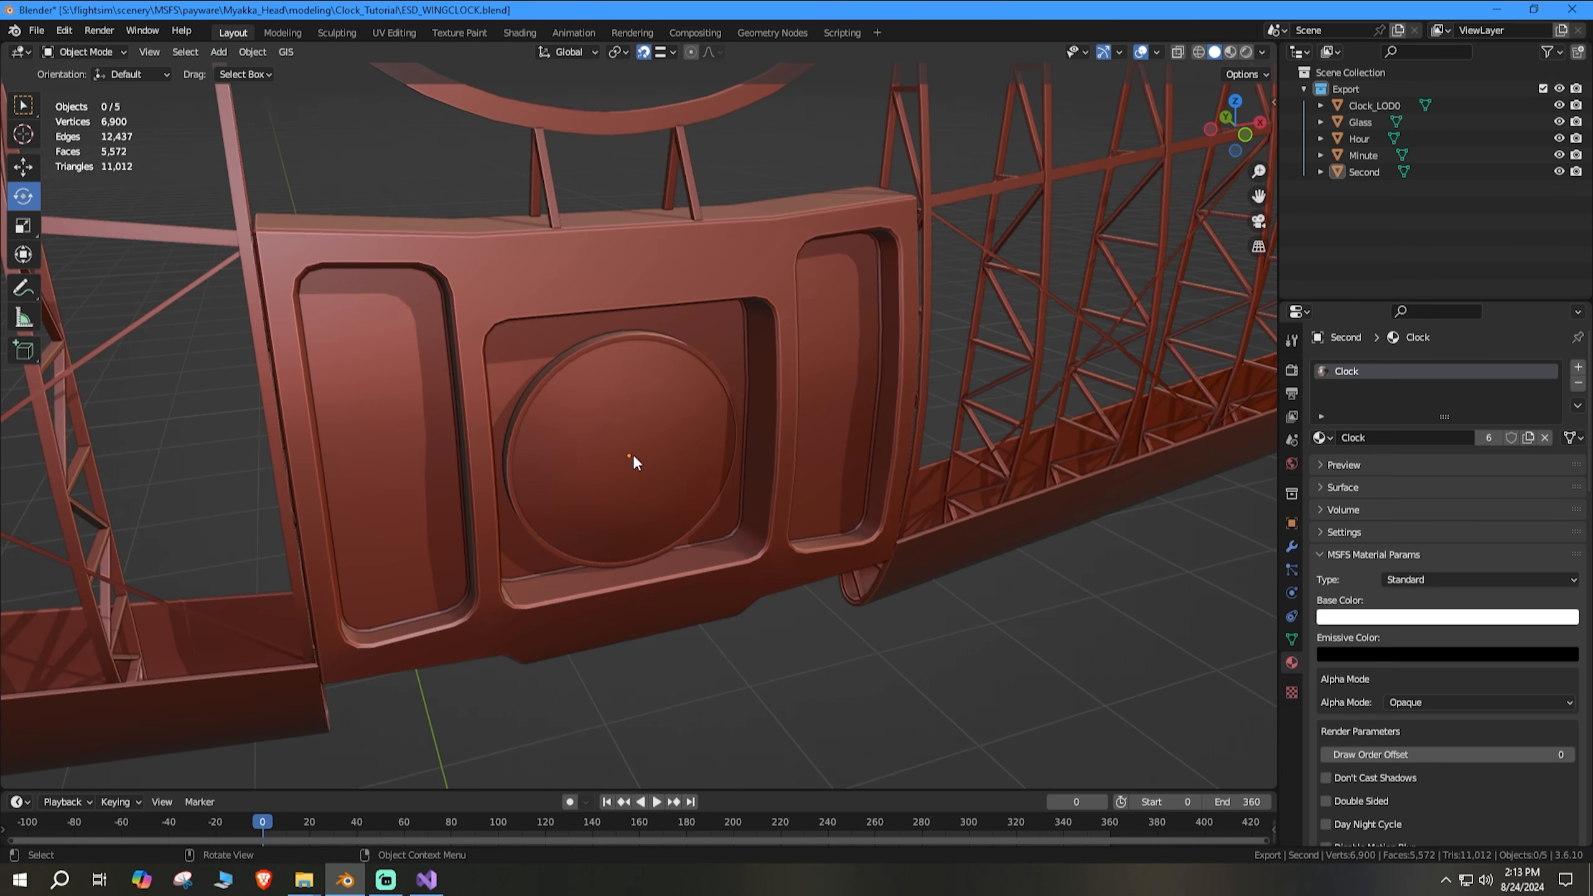
scroll(633, 453, up, 2)
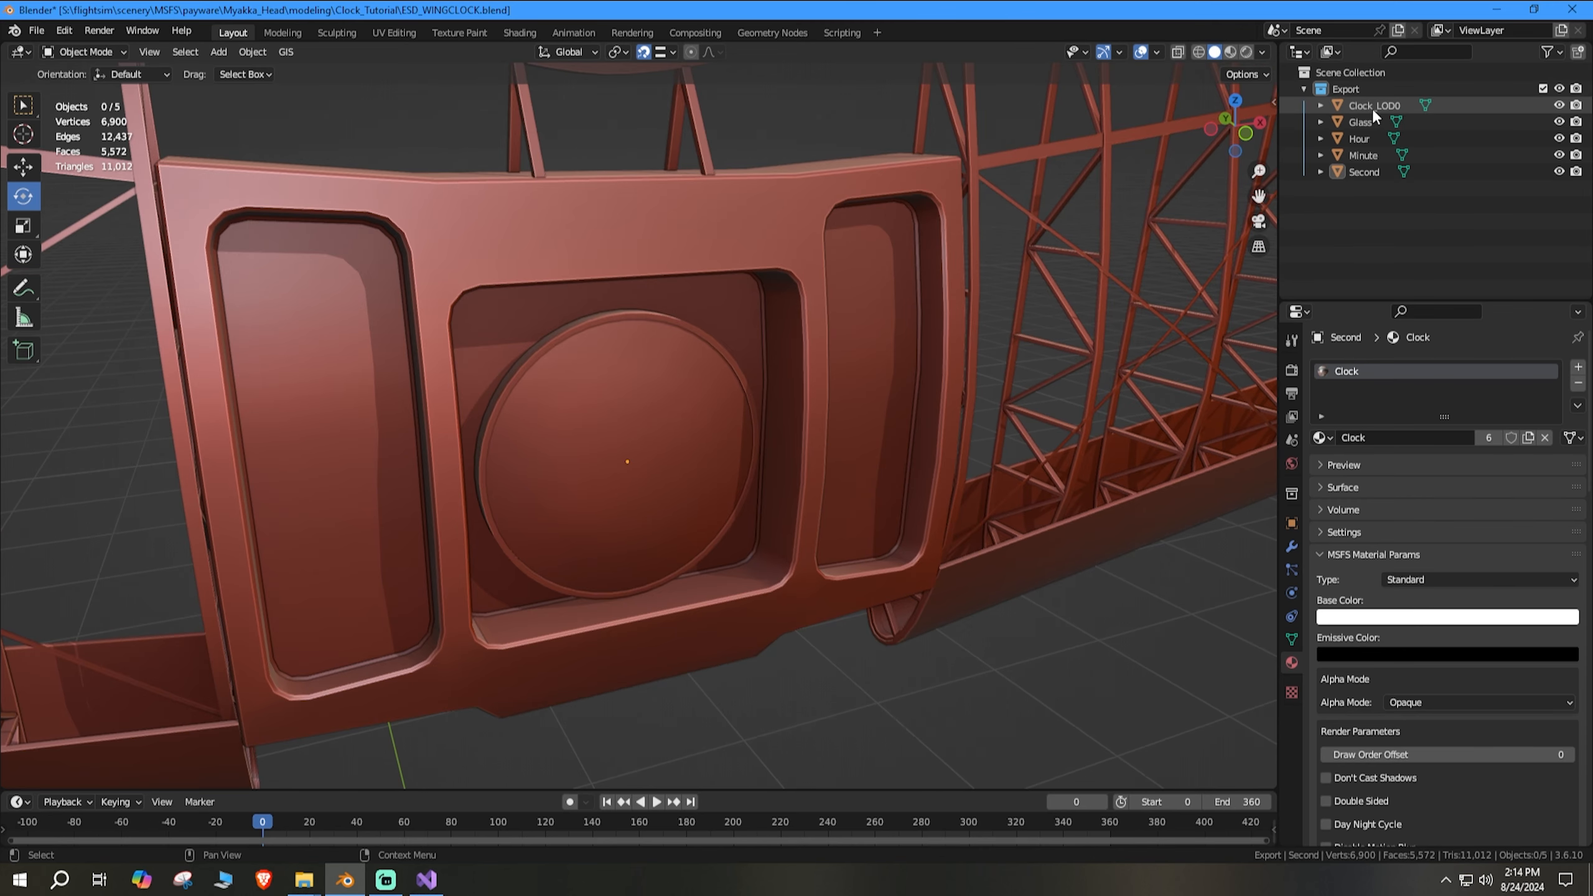
click(1372, 107)
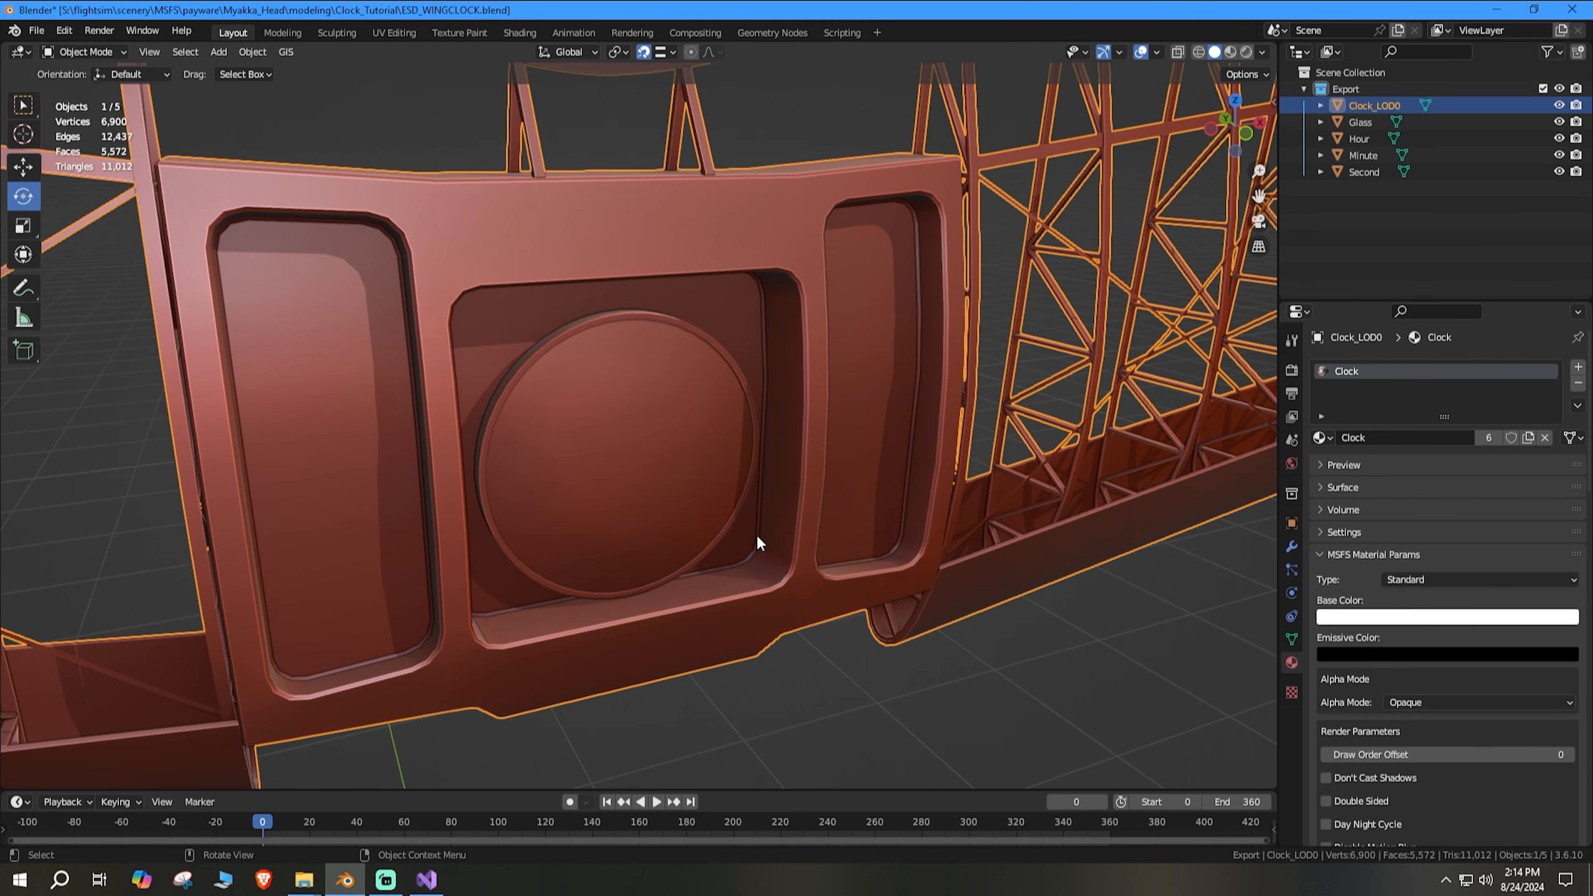
key(KP_Divide)
scroll(680, 512, up, 5)
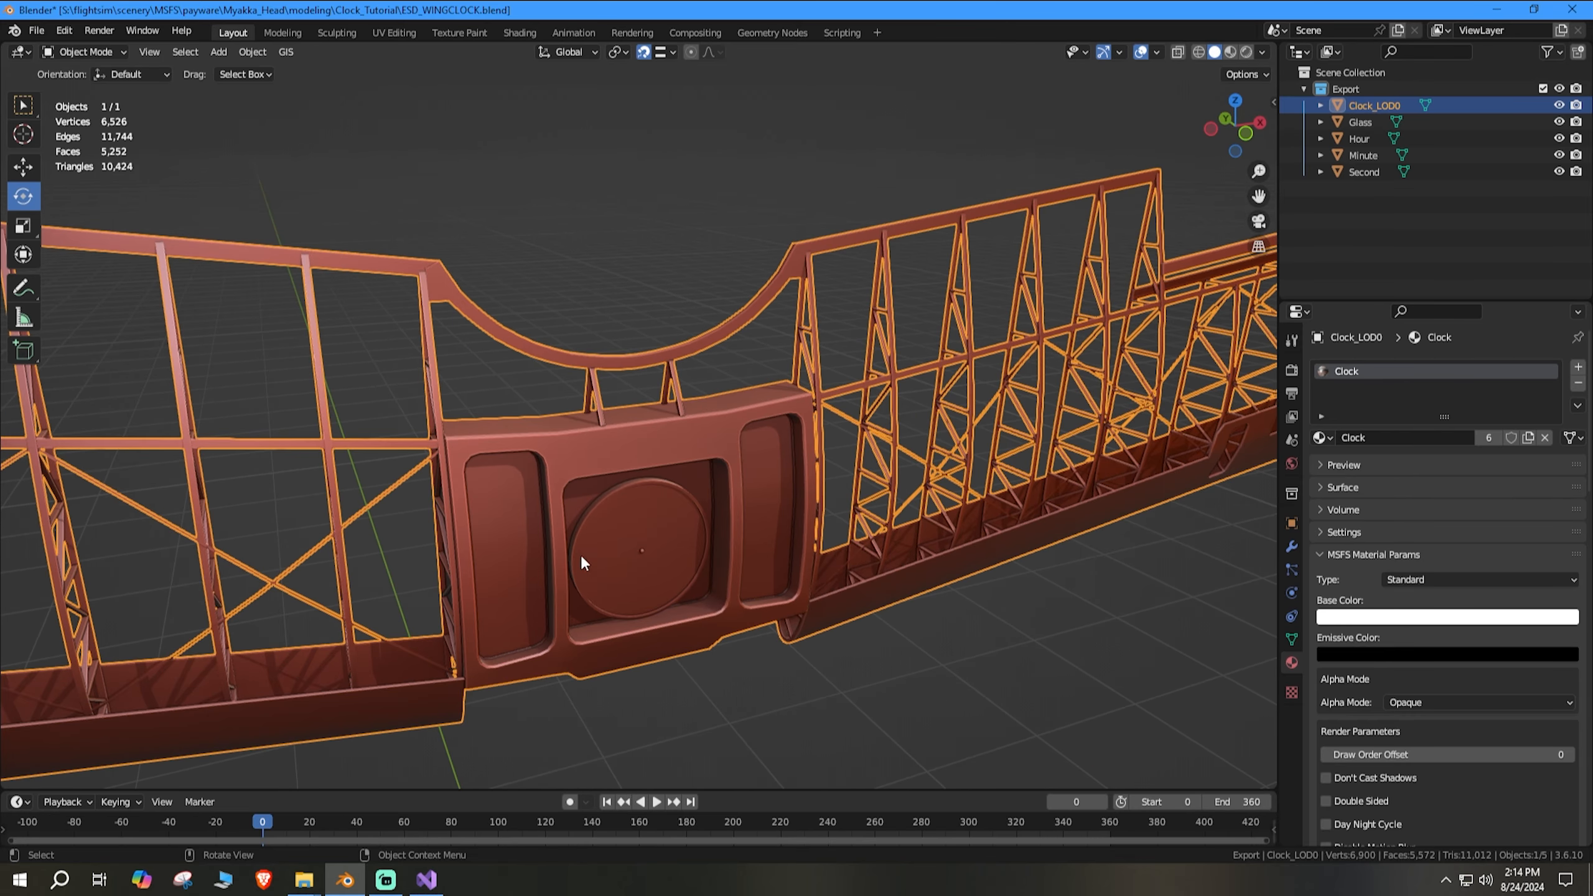
key(KP_Divide)
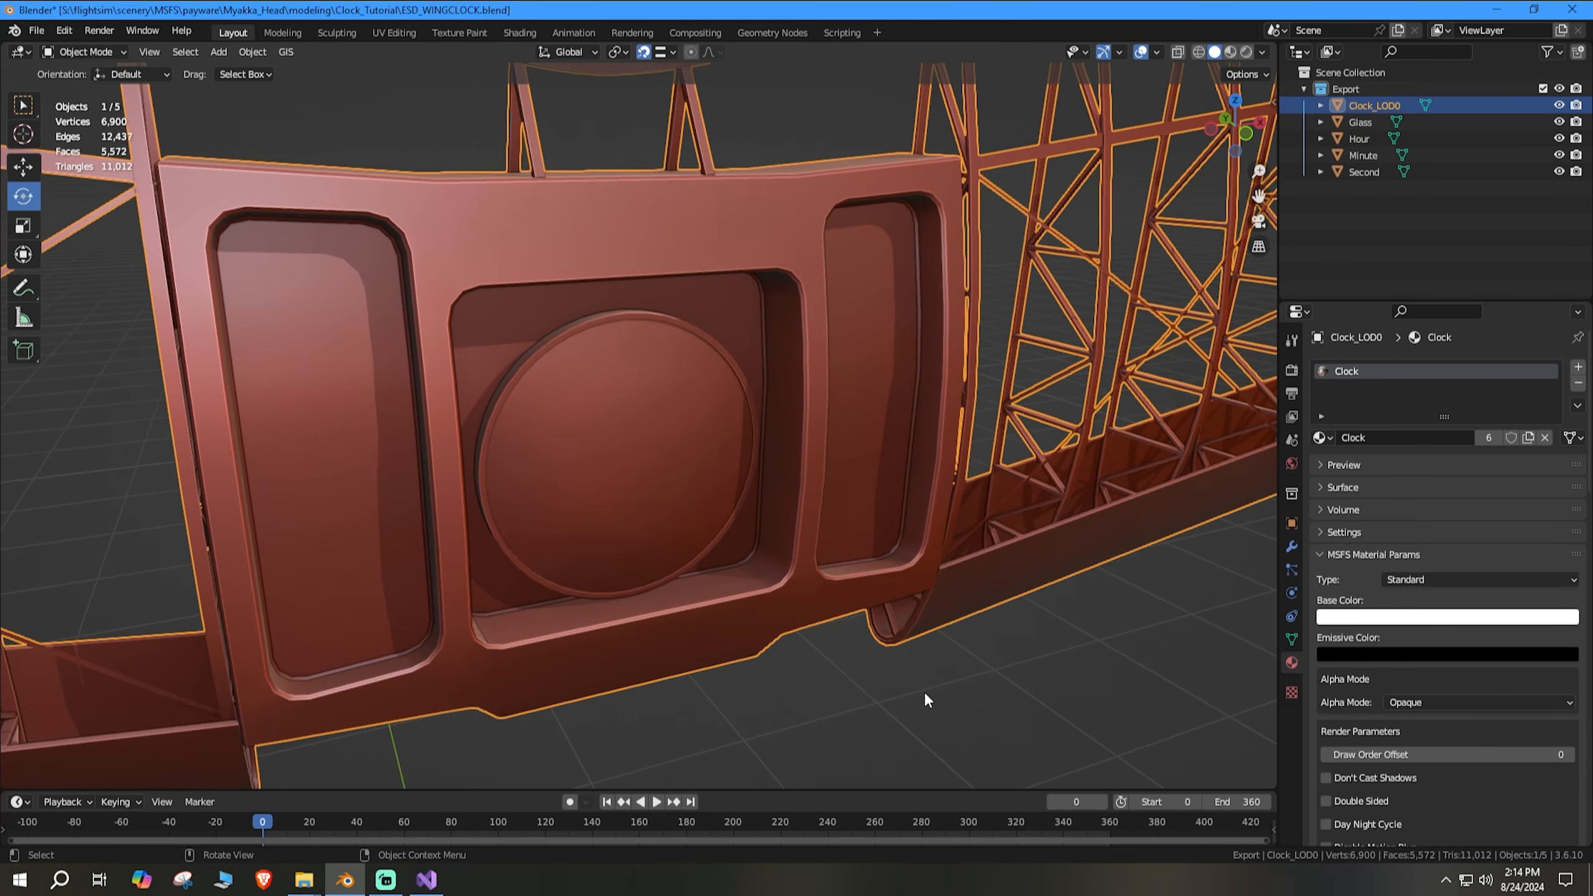
Step: Hide the Glass object temporarily to inspect the Hour and Second hands, and restore its visibility
click(1371, 123)
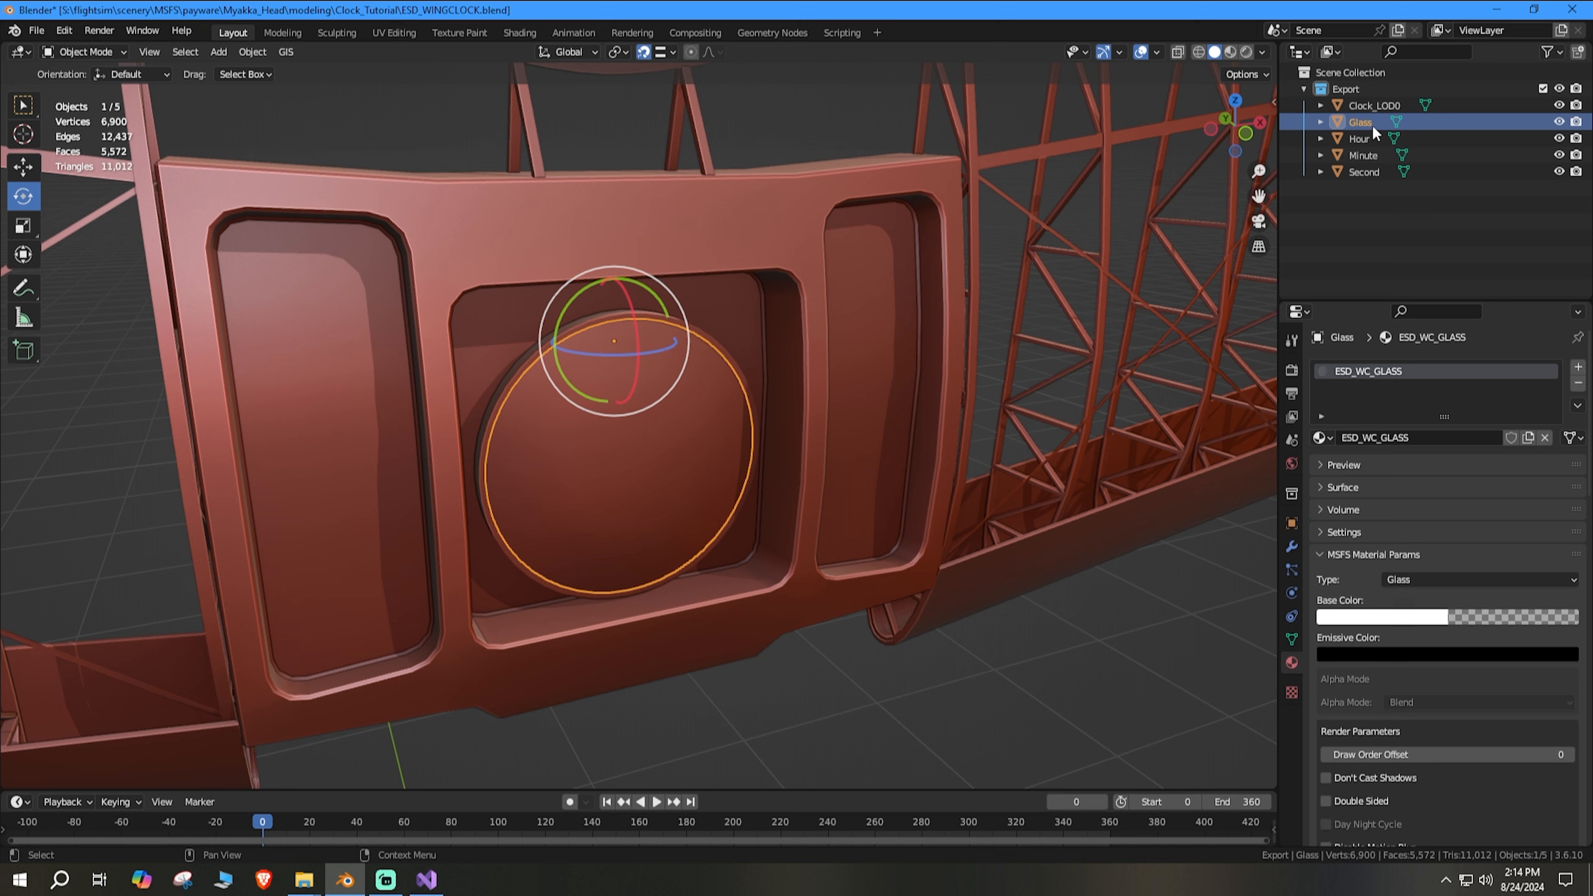
key(h)
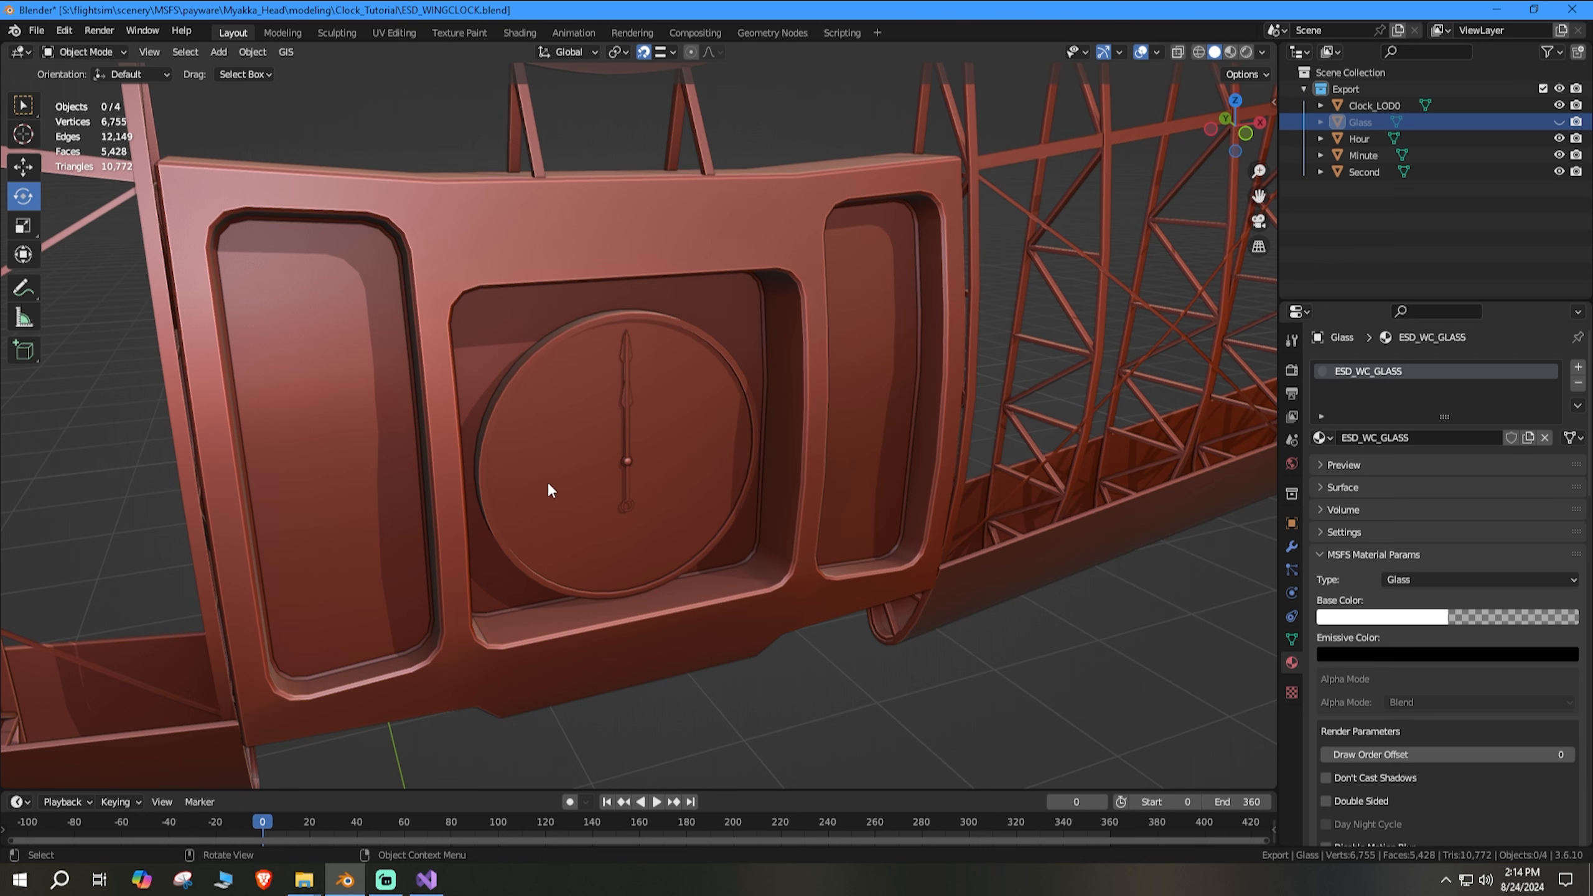
click(1356, 138)
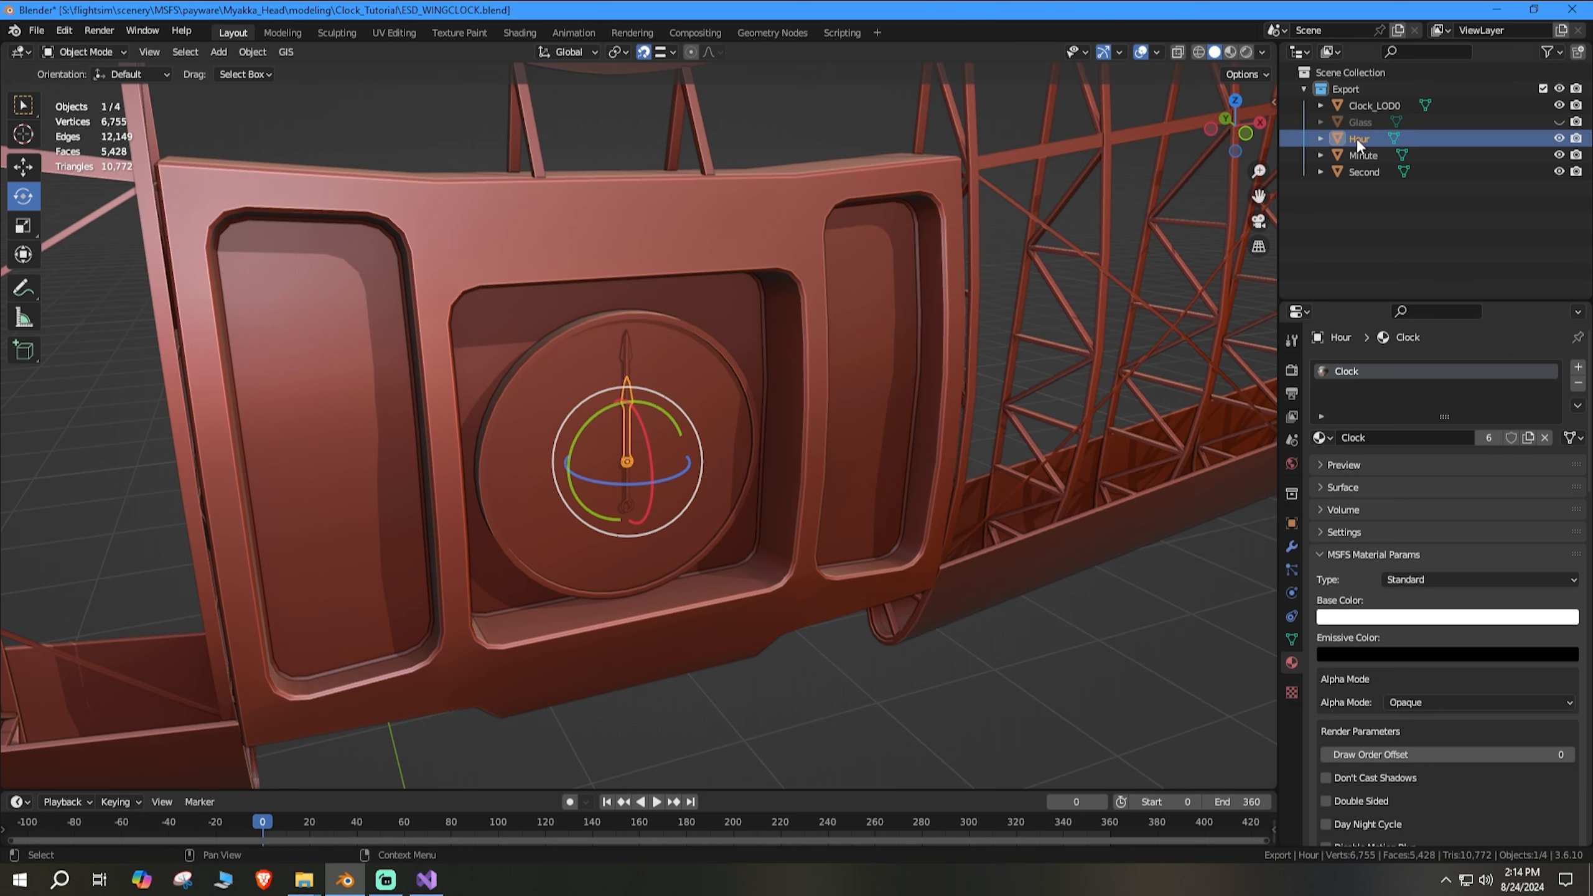
click(1364, 170)
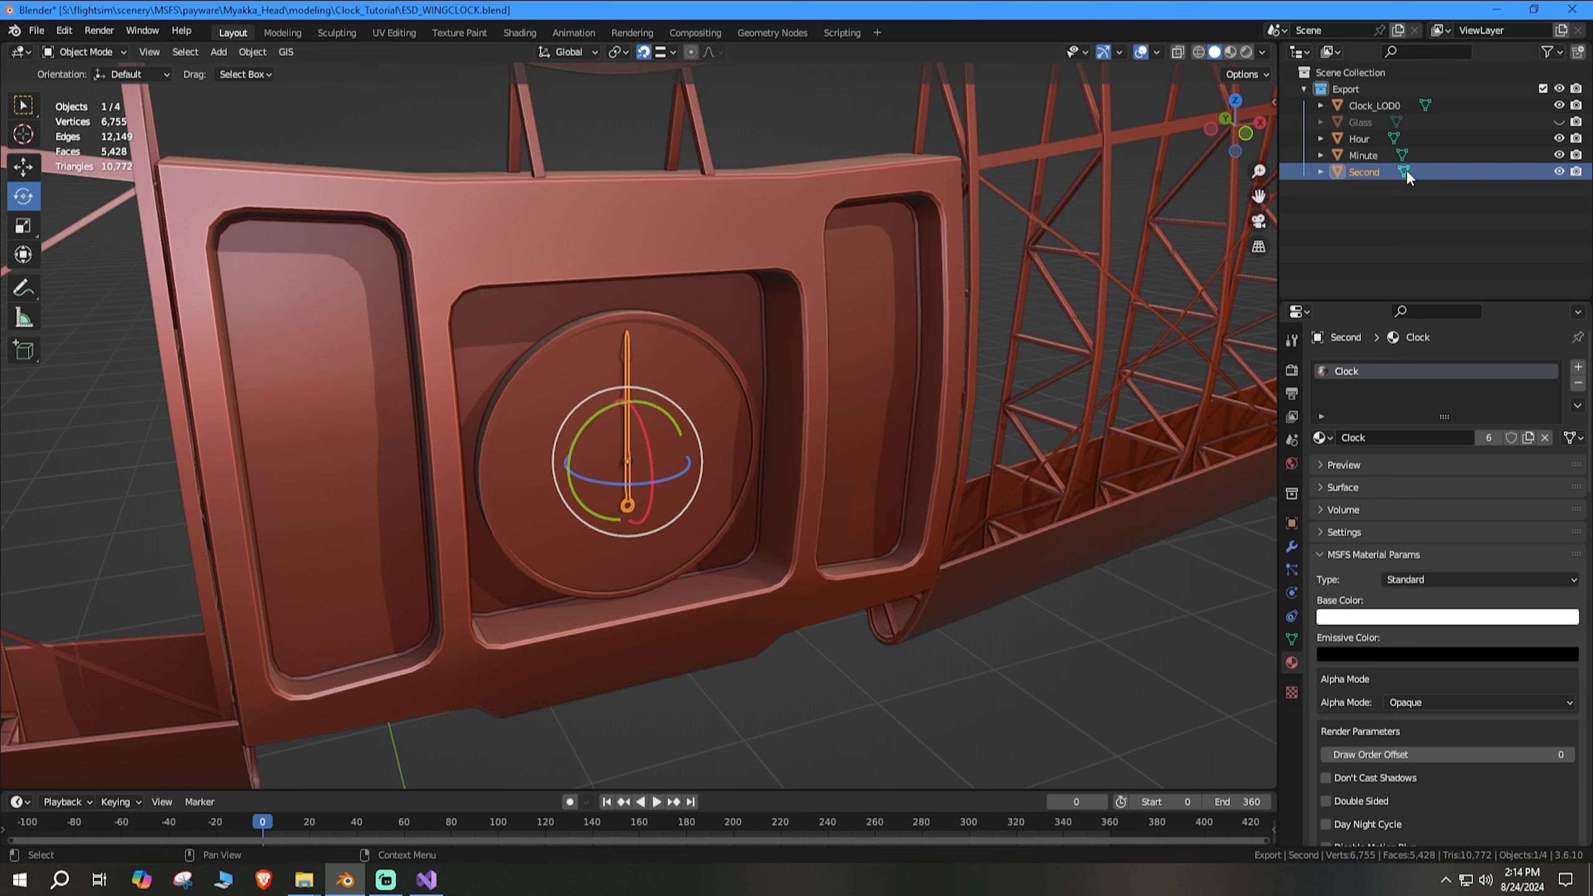
click(1558, 122)
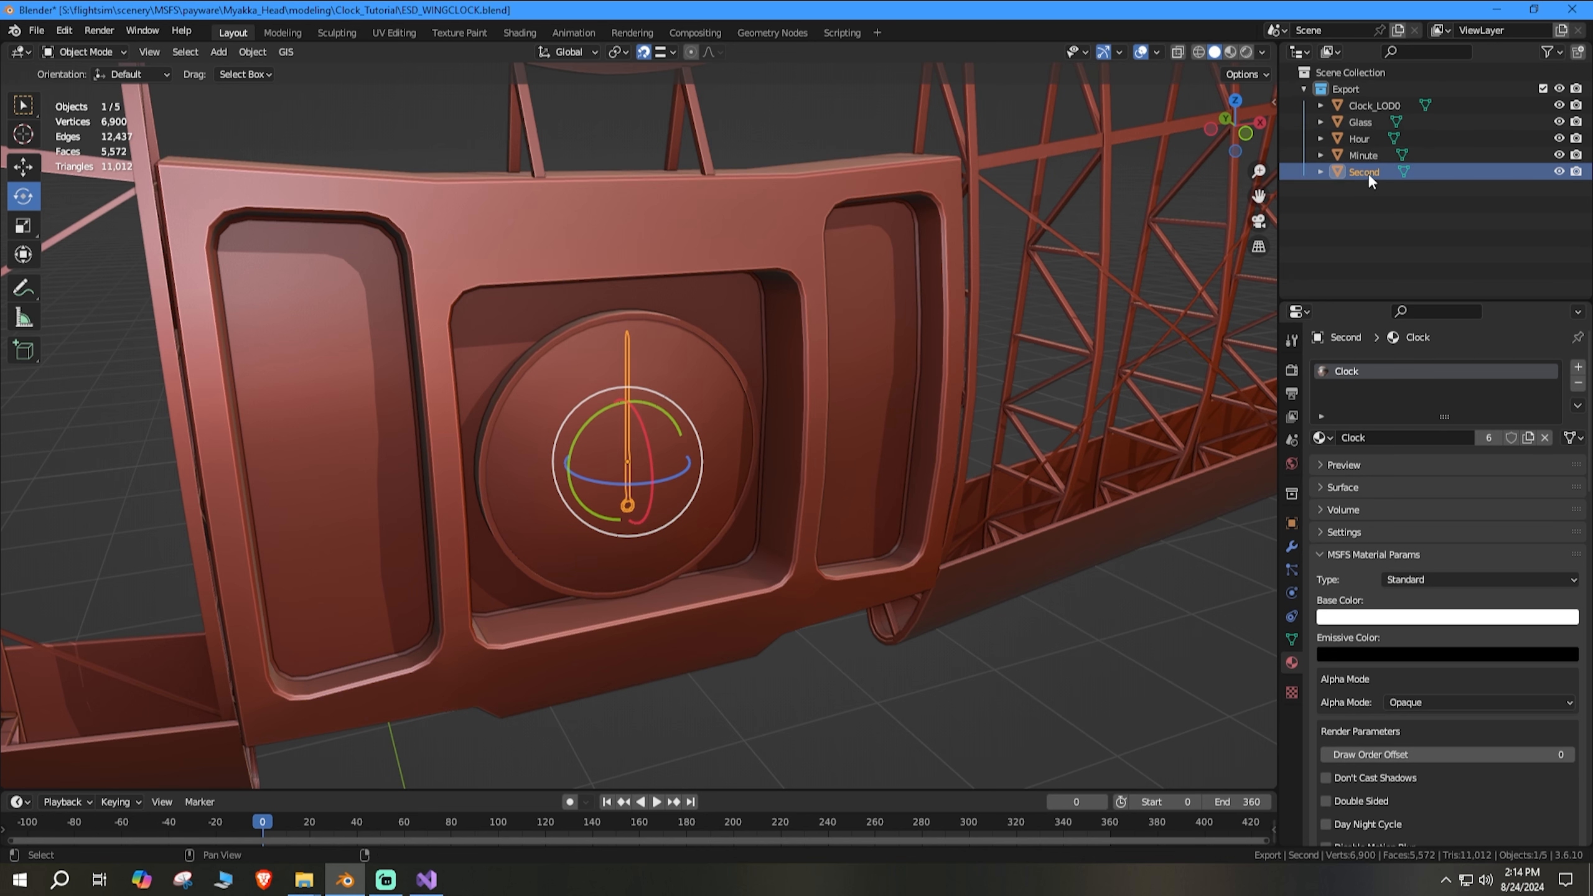
Step: Parent the Glass, Hour, Minute and Second objects to Clock_LOD0 and expand its hierarchy
shift+click(1359, 123)
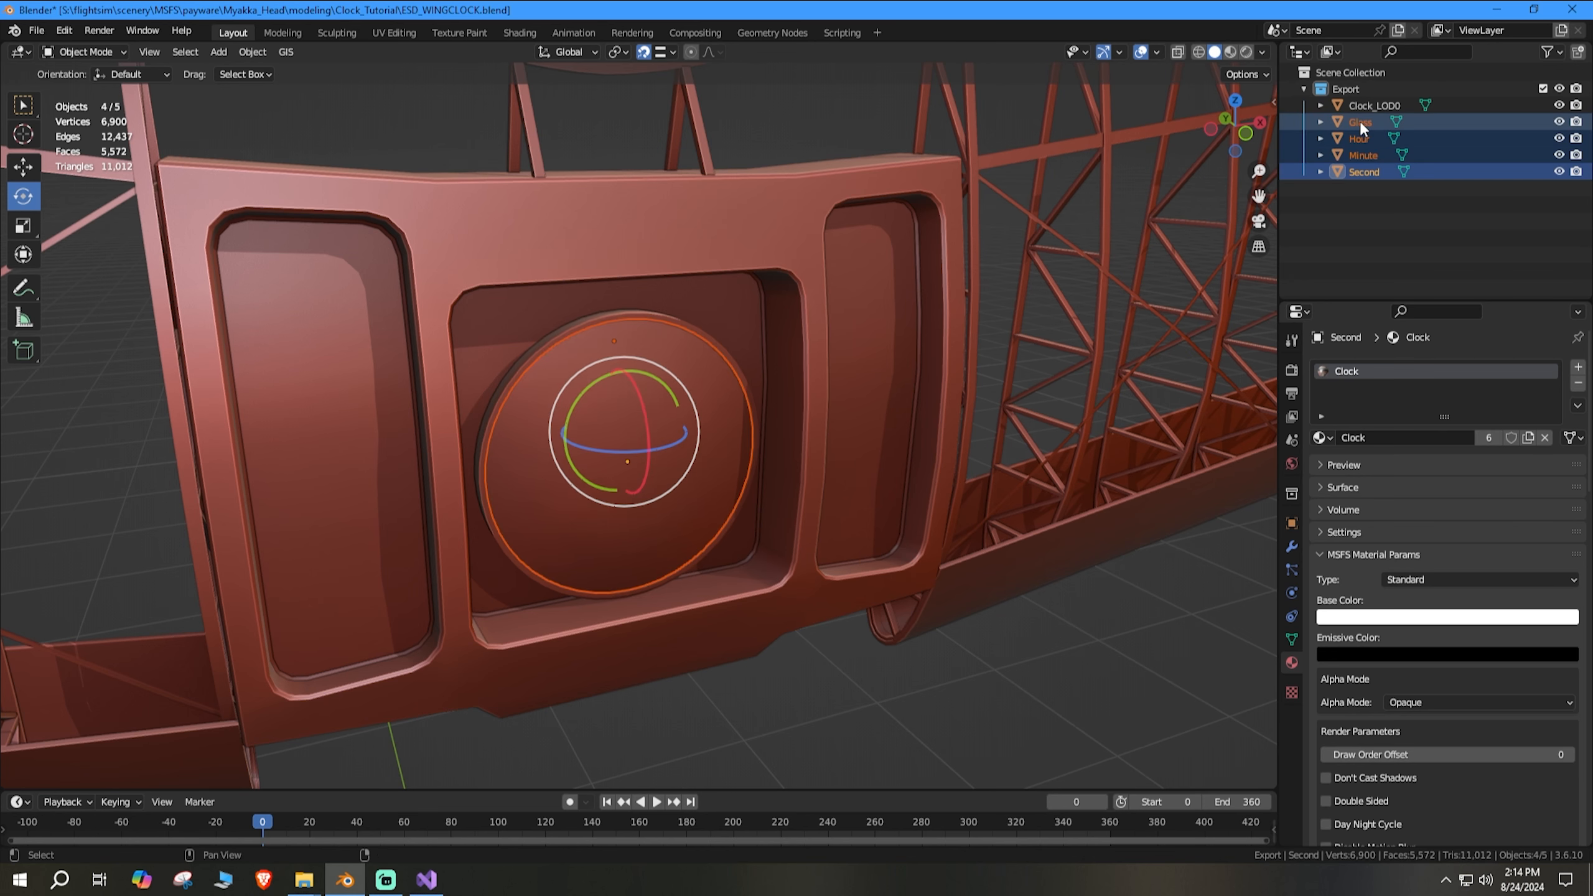
ctrl+click(1358, 121)
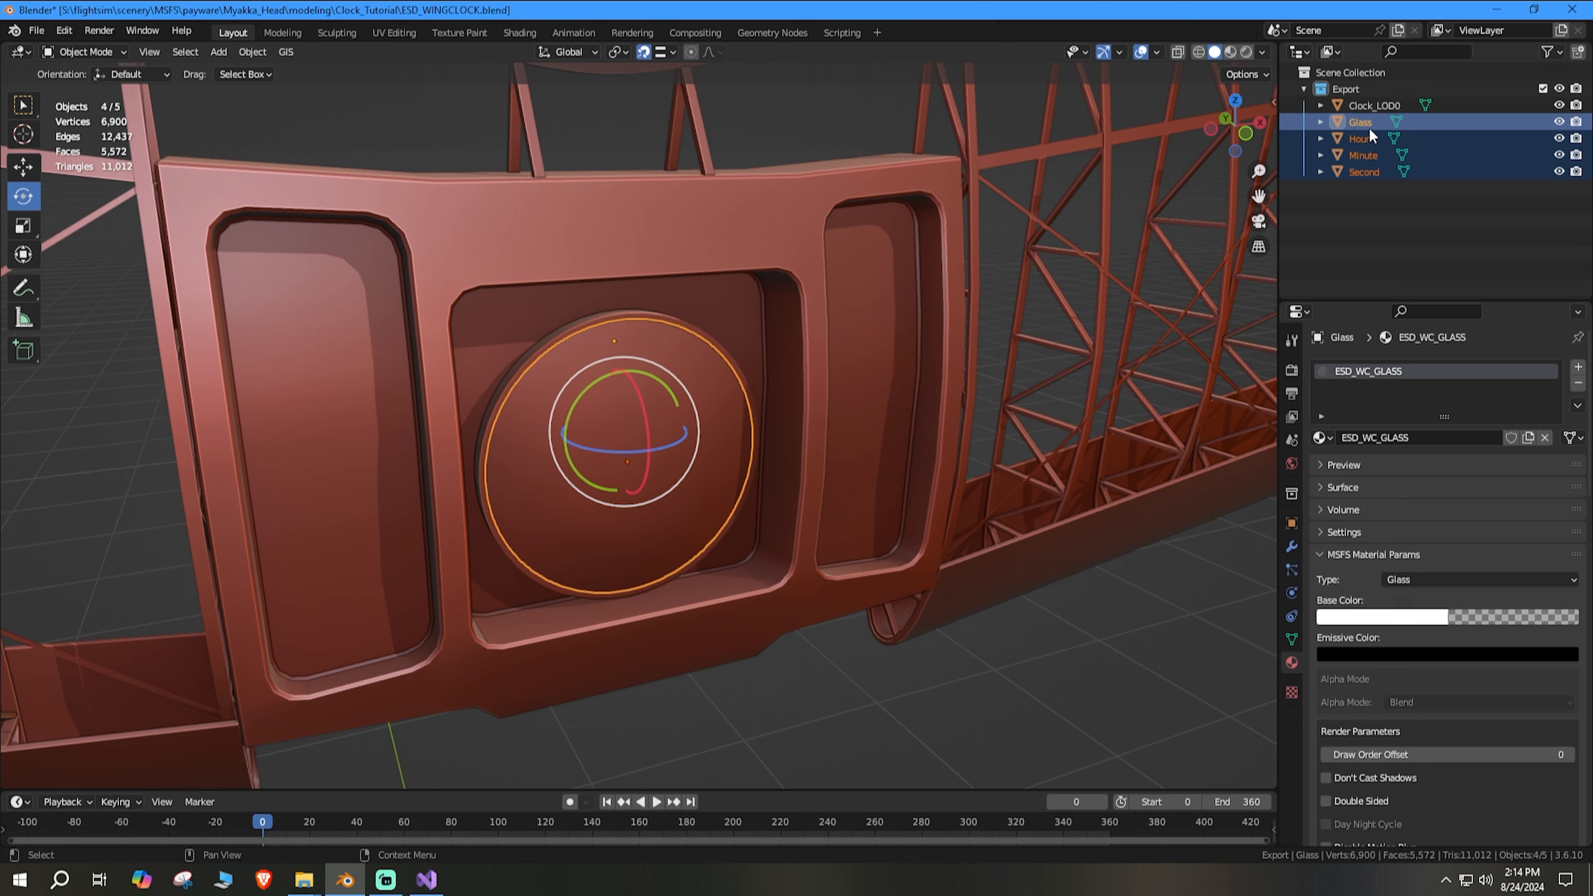
mouse_move(1363, 122)
mouse_down()
mouse_move(1419, 115)
mouse_move(1388, 104)
mouse_up()
click(1320, 105)
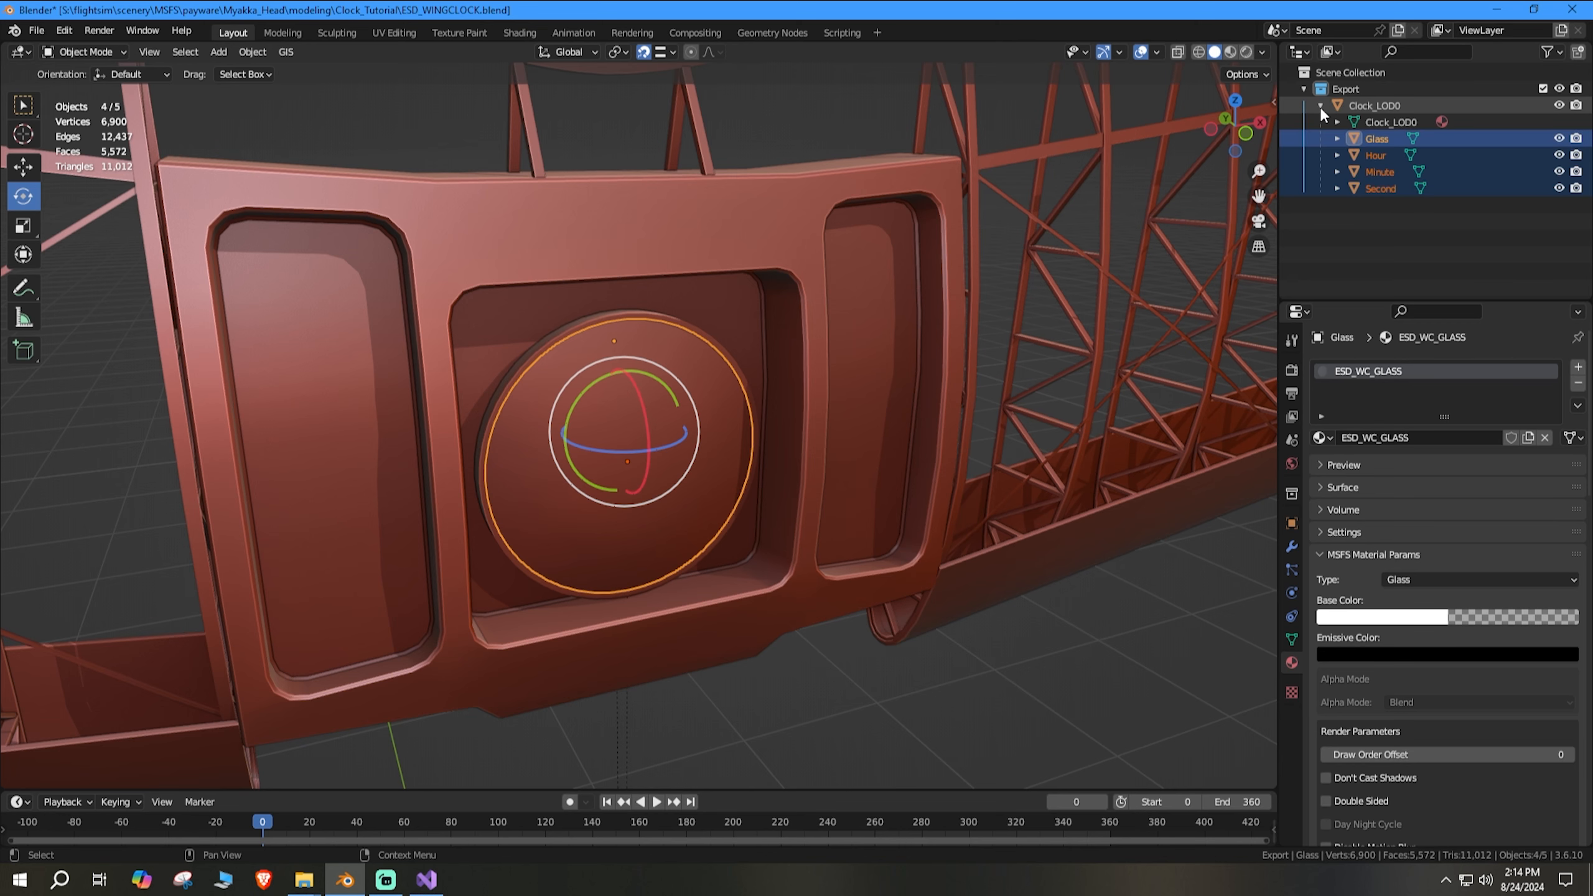
Step: Review the Clock_LOD0 hierarchy by selecting the parent and its Glass and Second child objects
click(1379, 140)
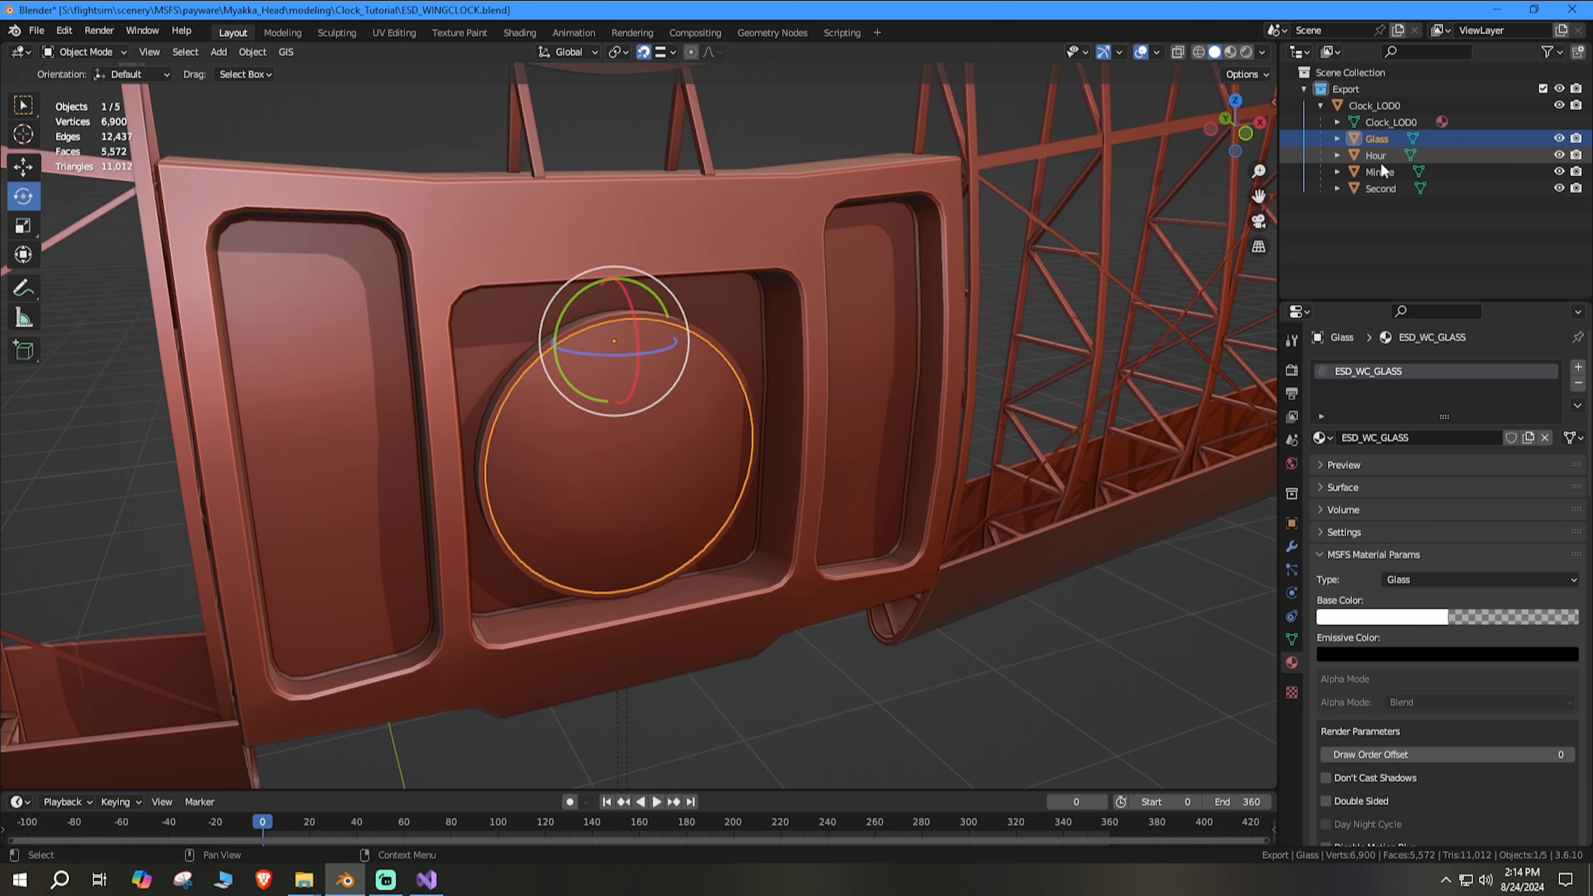
click(1379, 107)
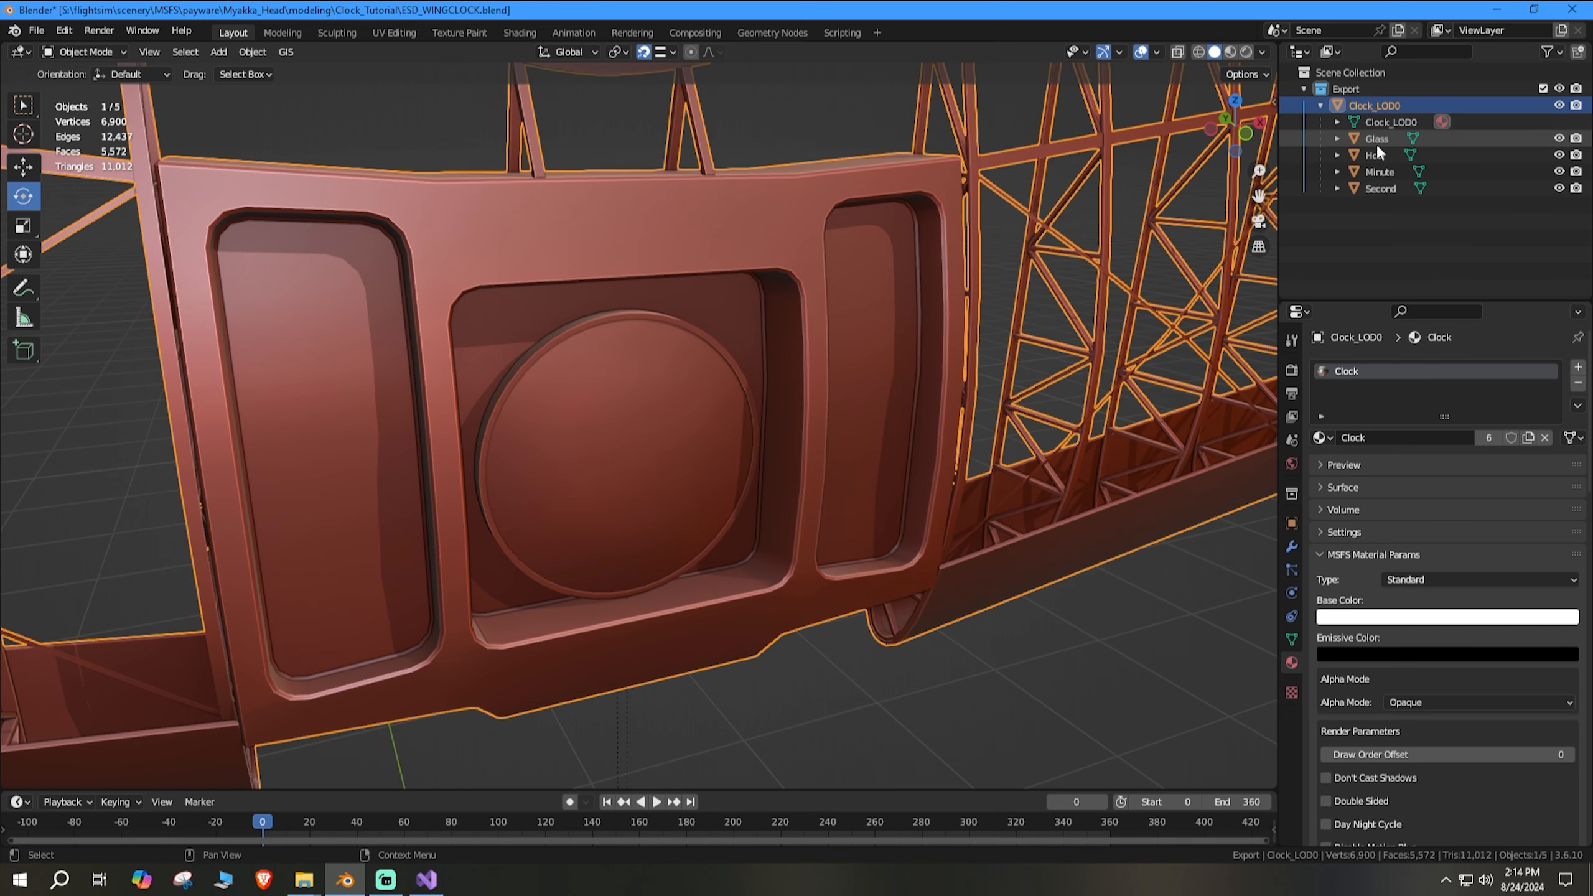
click(1376, 141)
click(1387, 107)
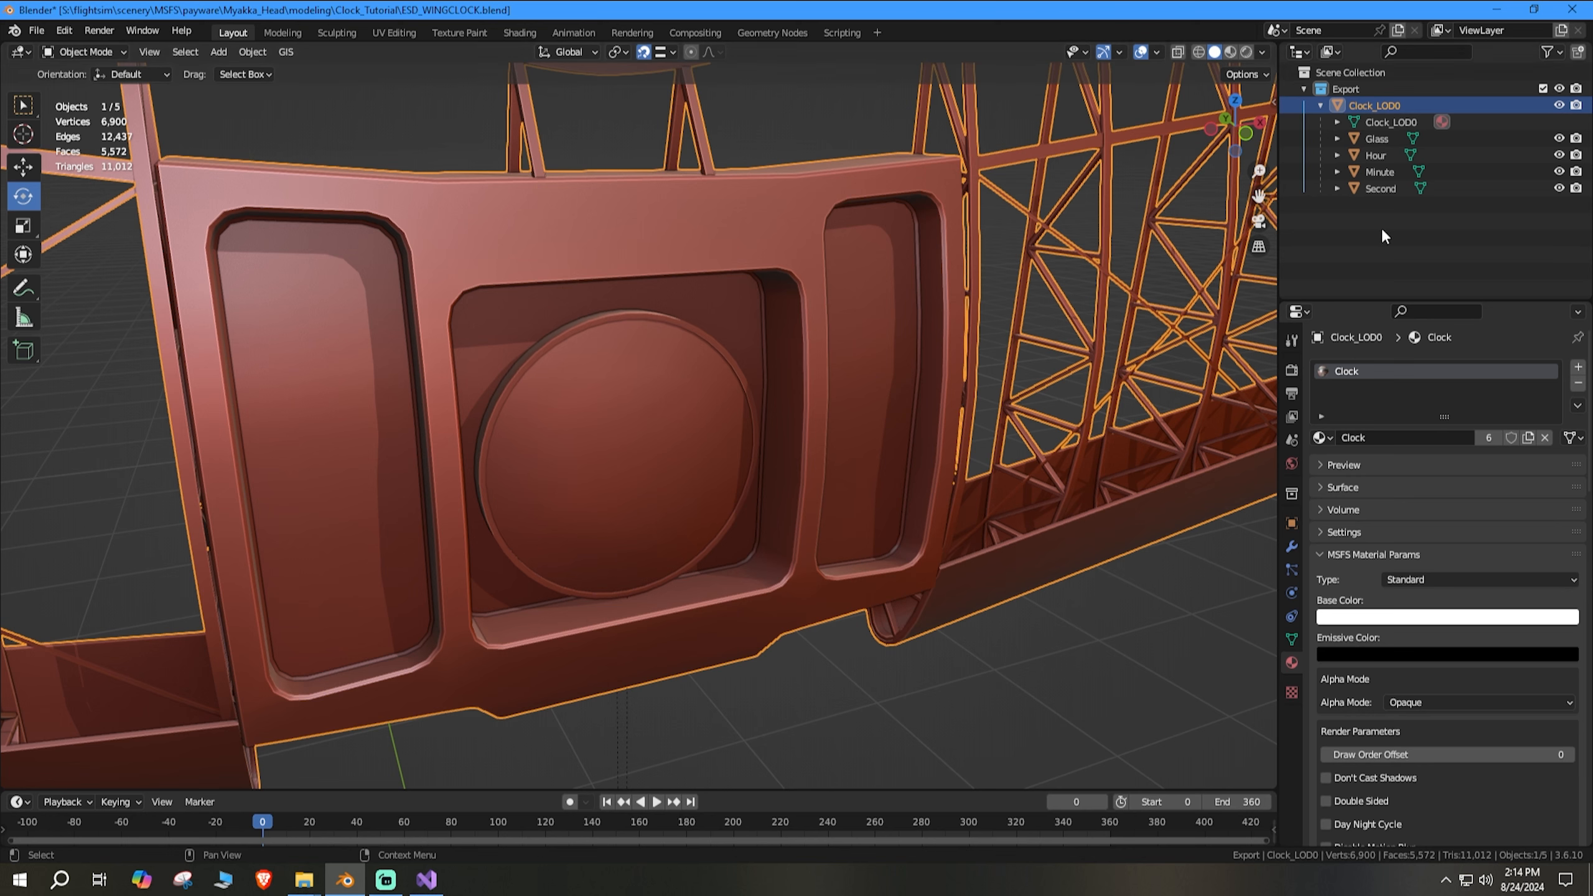
click(1385, 188)
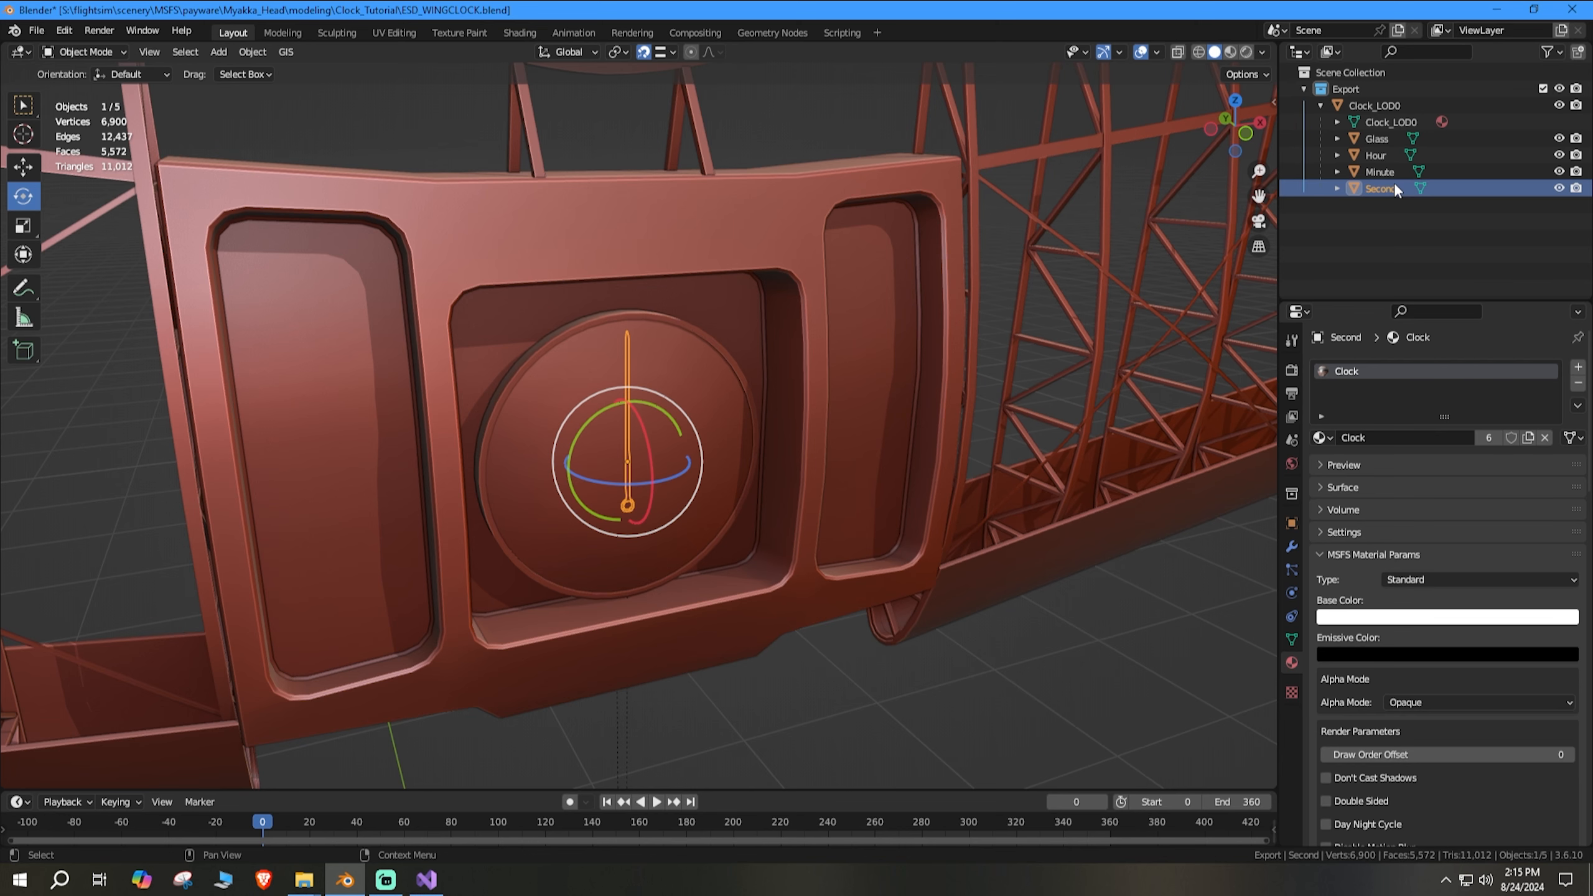
click(1380, 141)
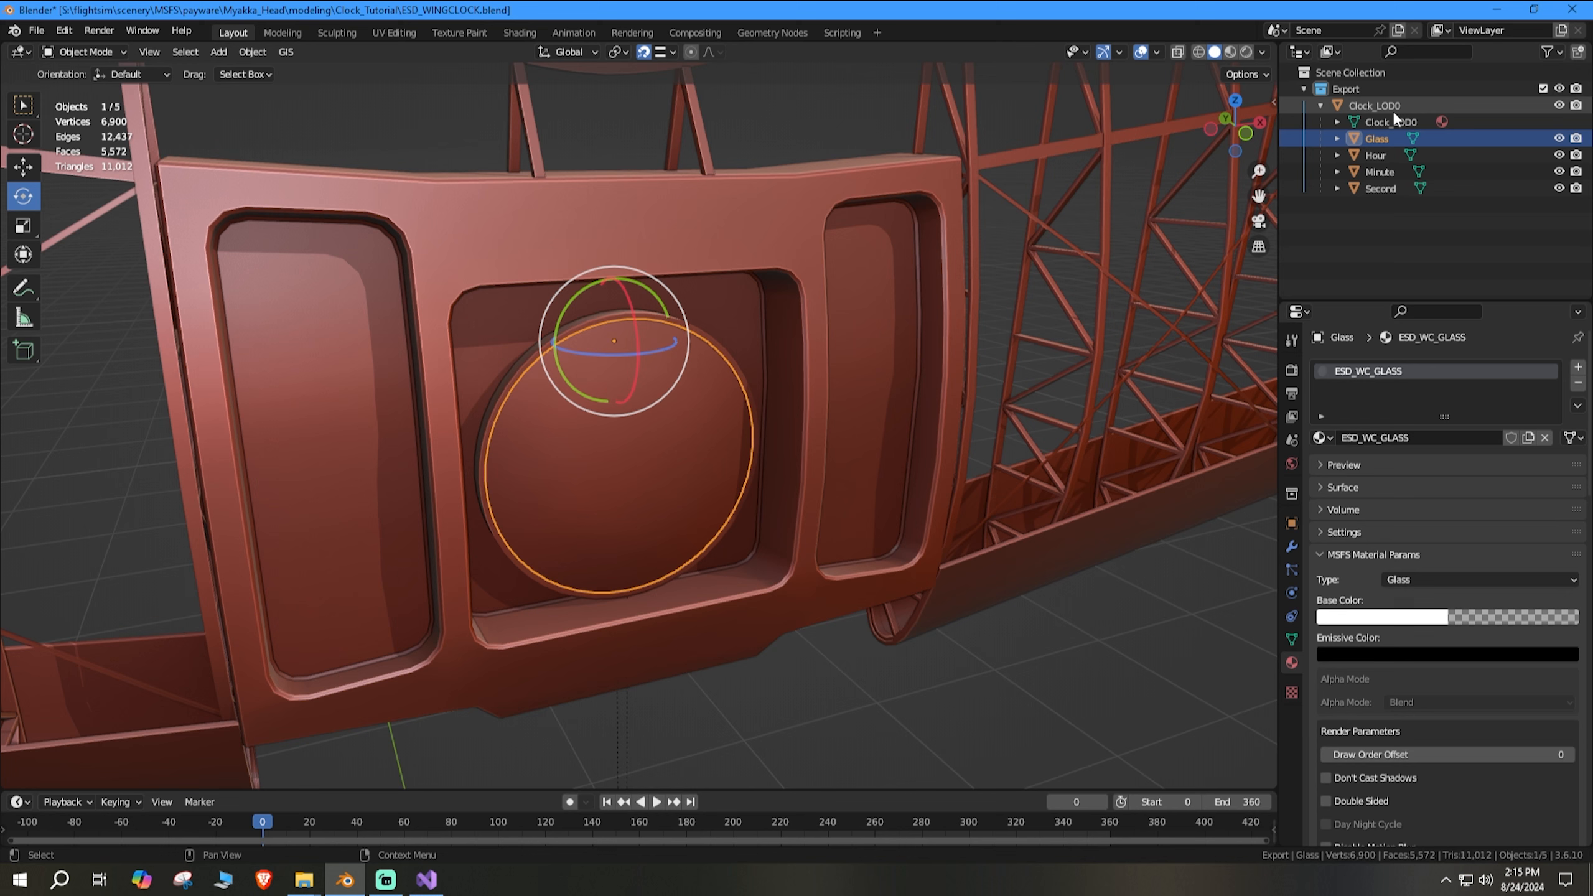
click(1393, 119)
click(1397, 106)
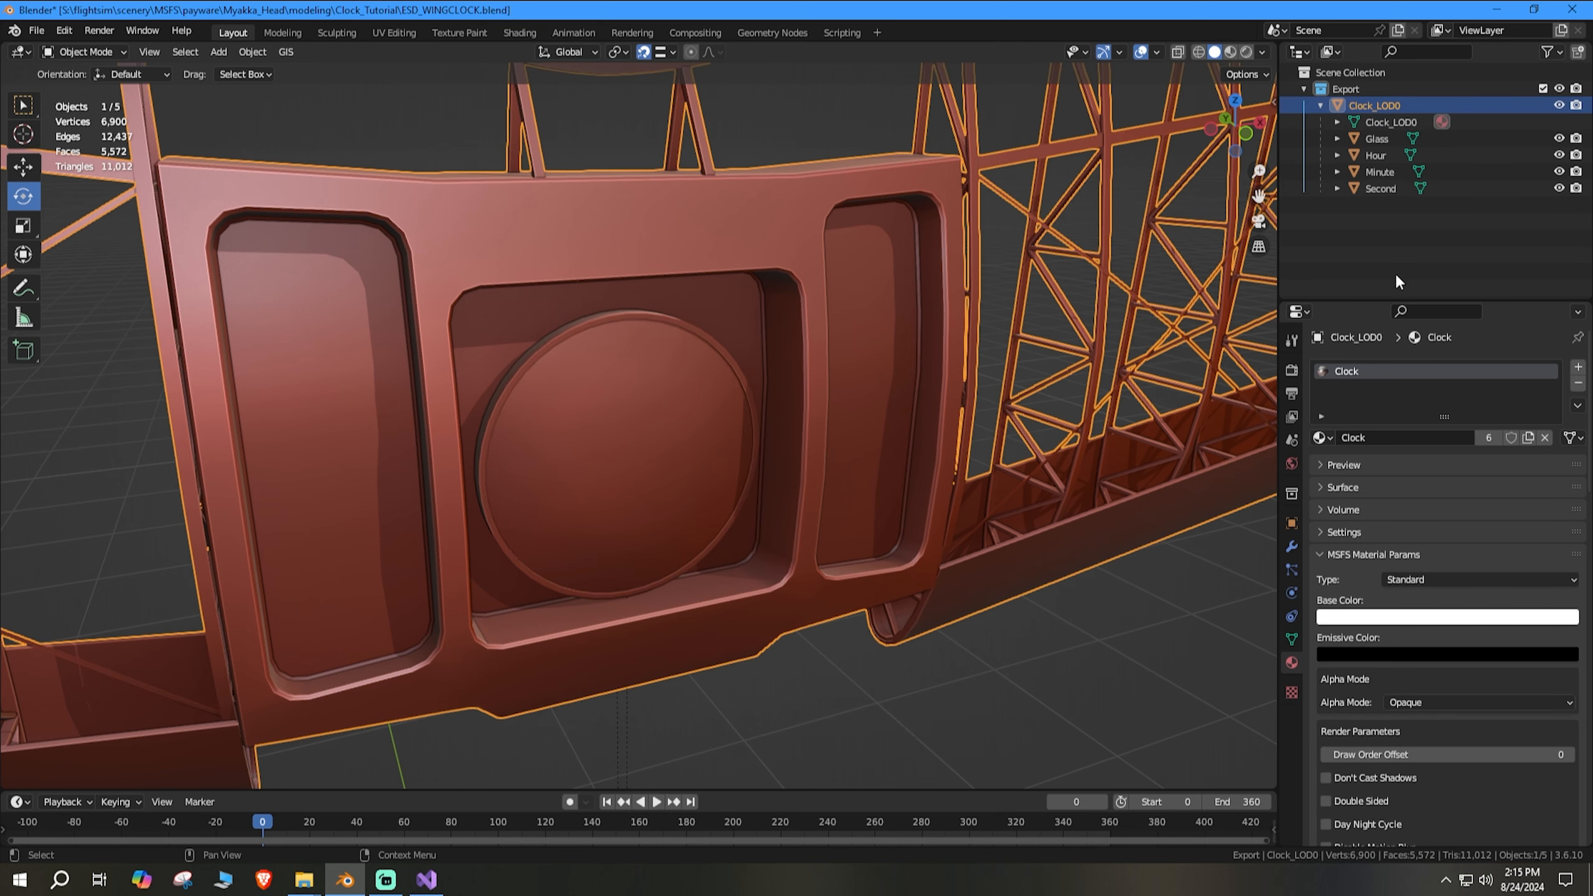
click(1559, 139)
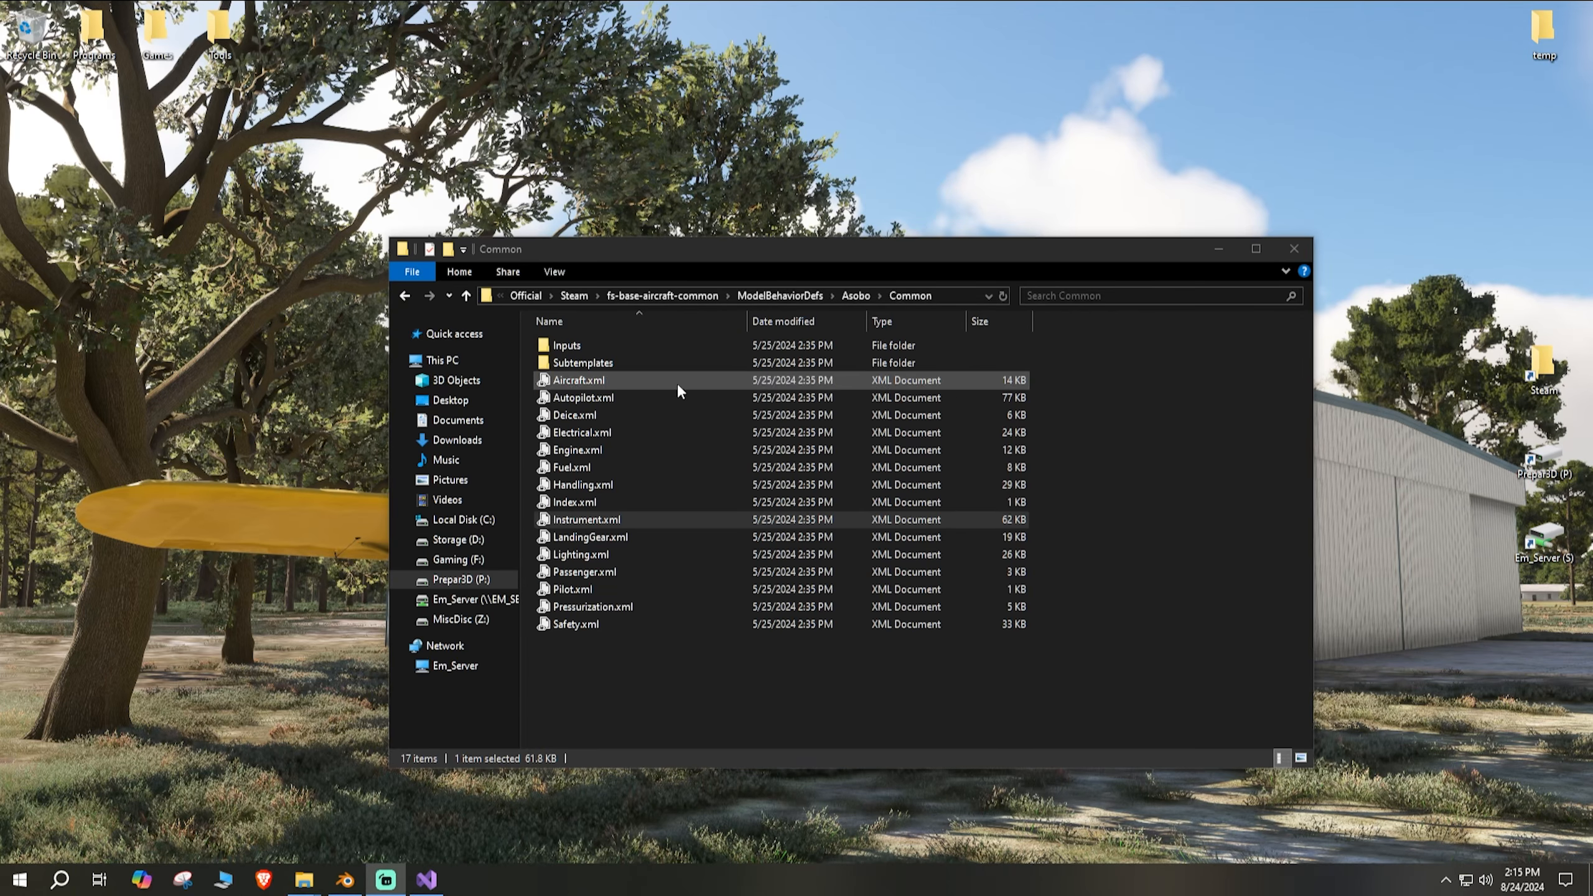
Step: In File Explorer, review the Official, Packages and Community folder locations and return to the Asobo Common folder
click(1161, 637)
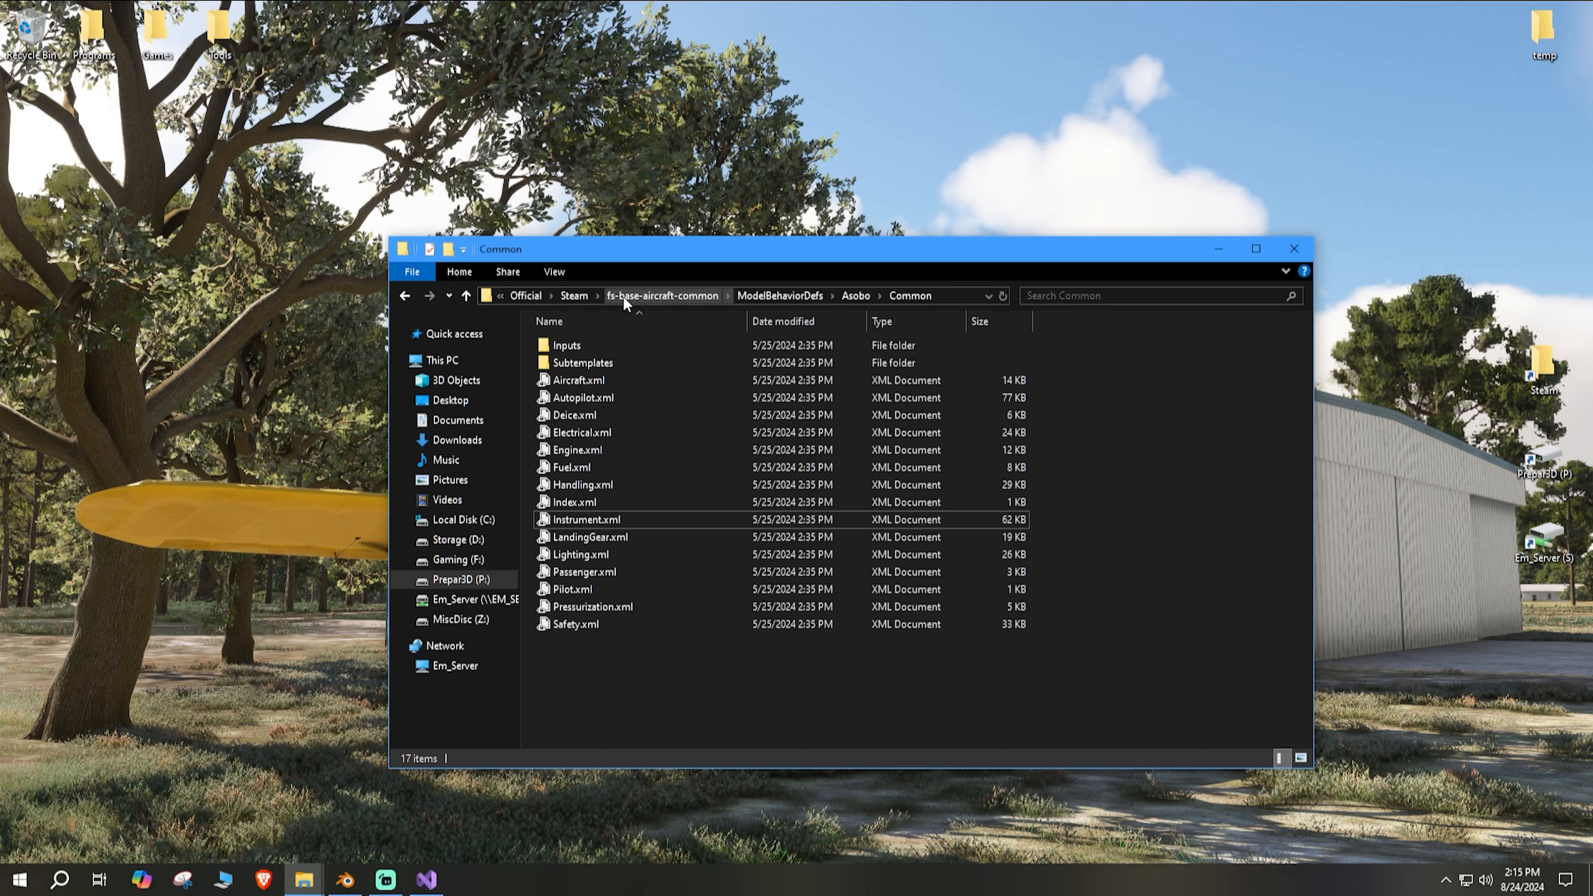
click(526, 295)
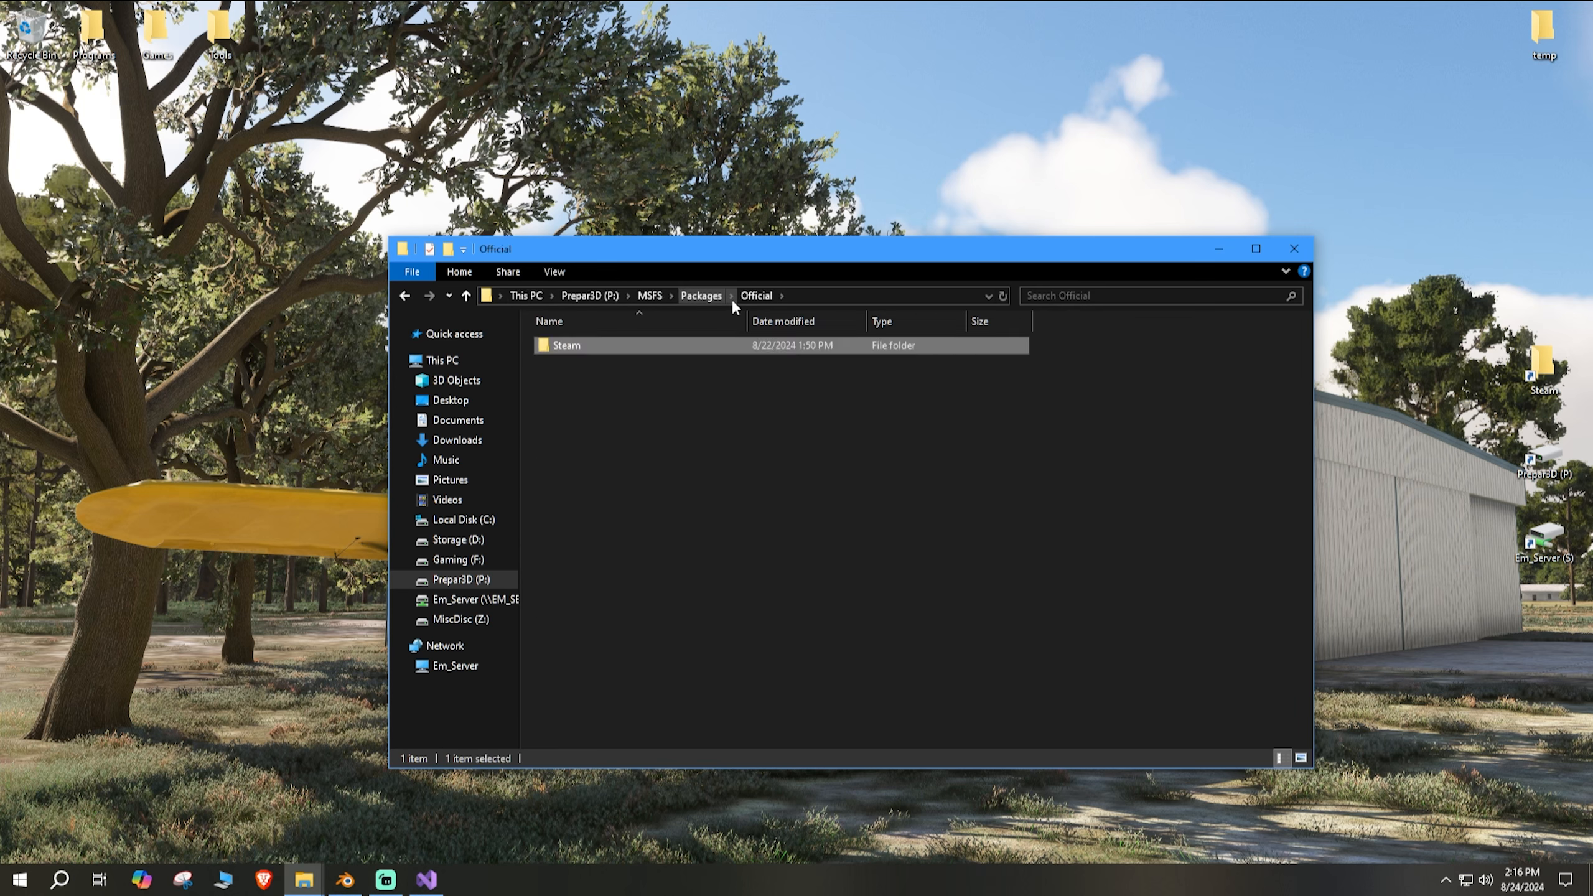
click(696, 295)
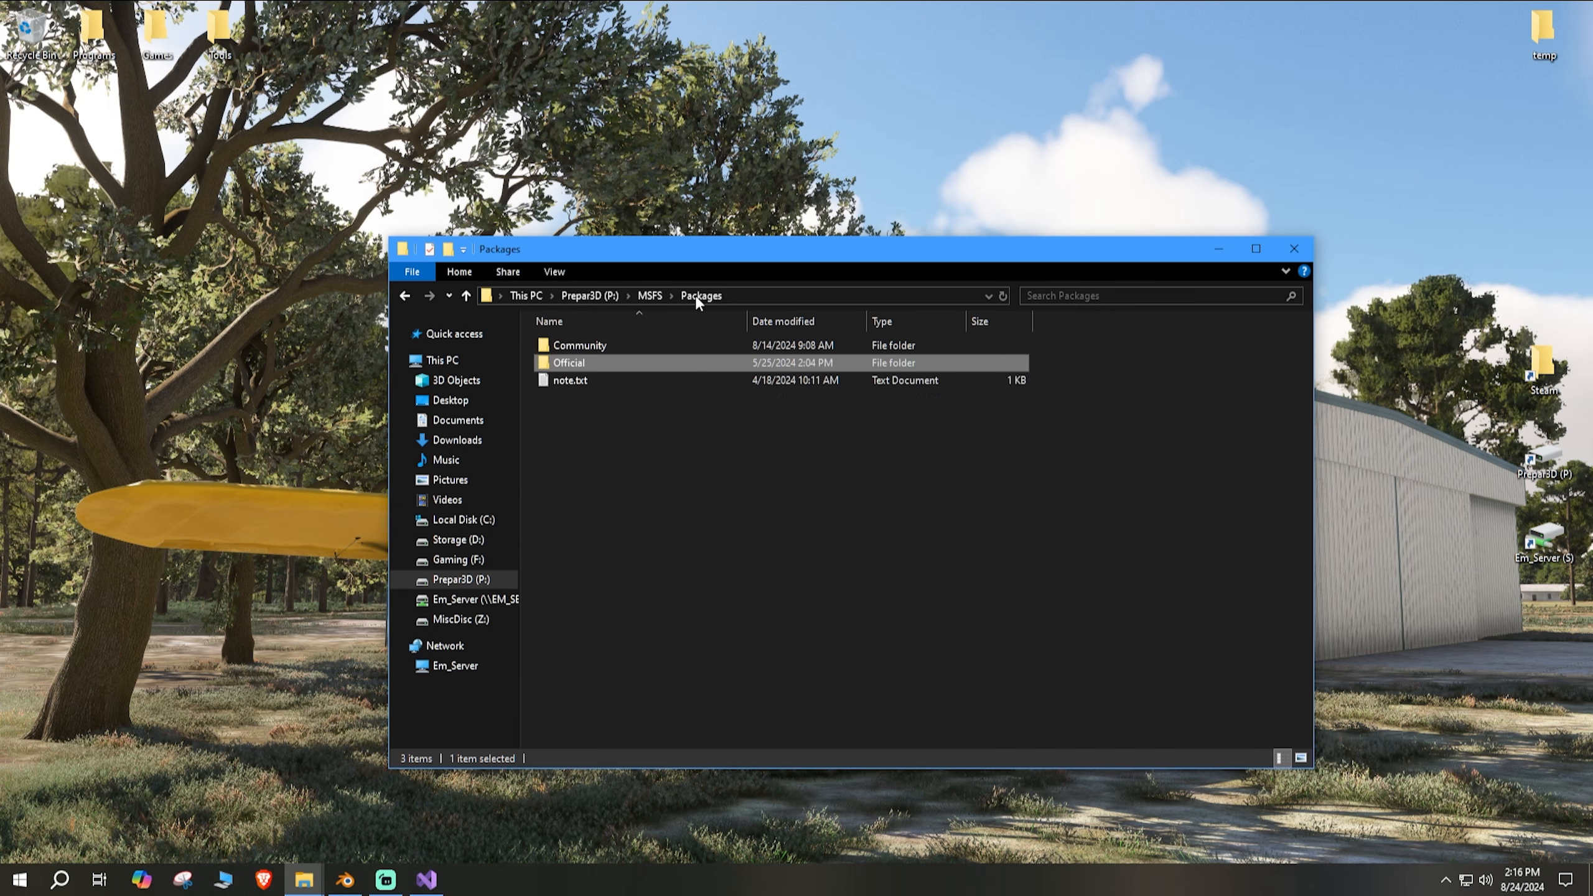
double_click(613, 344)
click(408, 297)
click(412, 298)
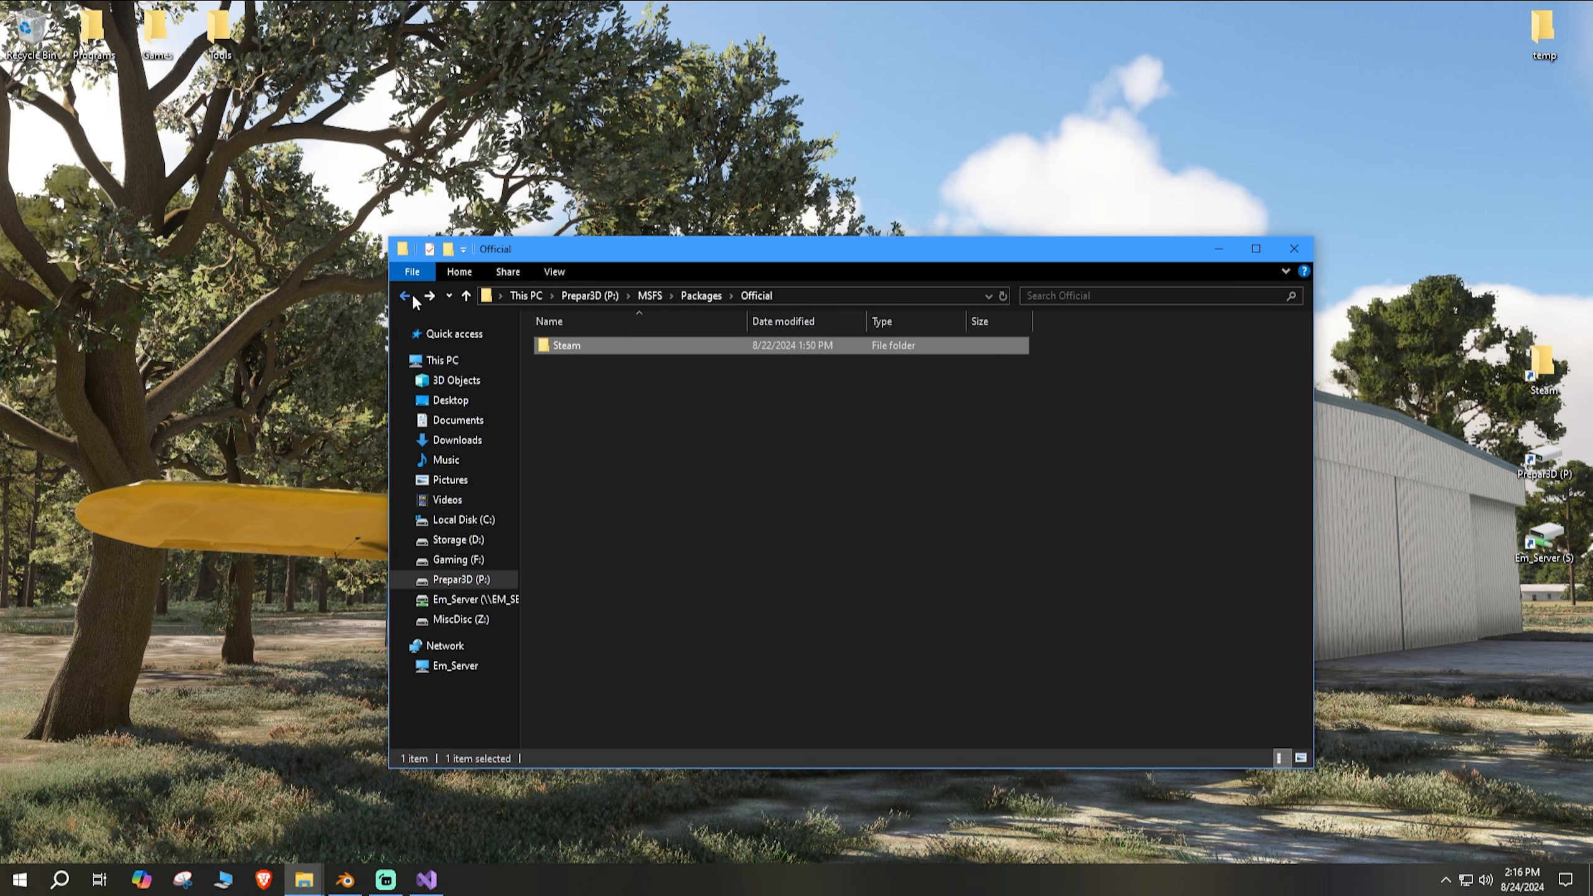
click(409, 297)
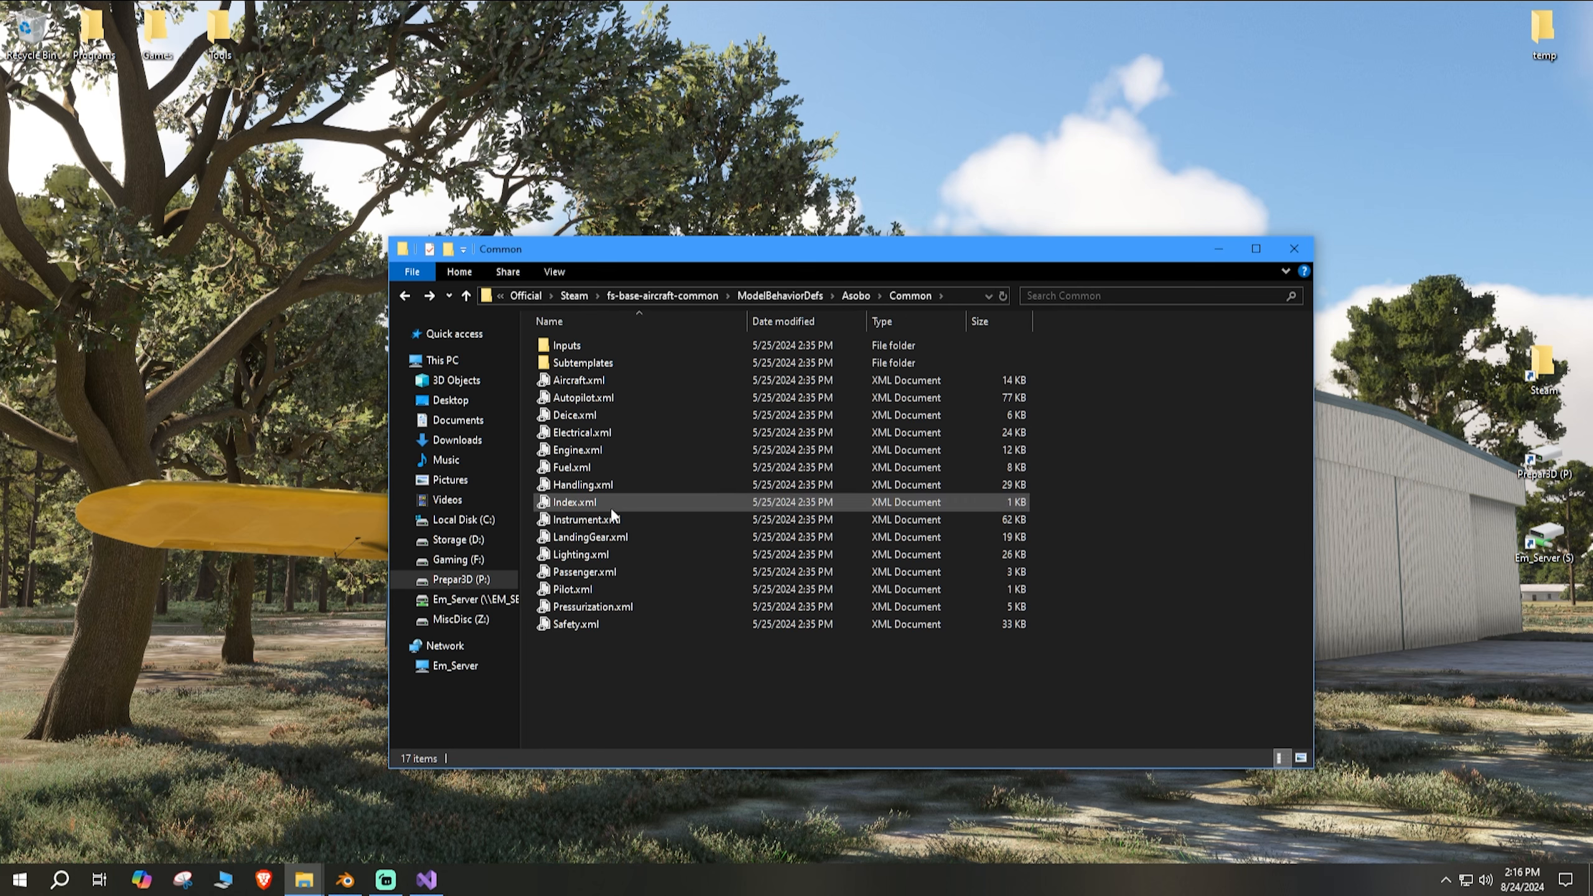
Step: Open Instrument.xml from the Common folder in Visual Studio and go to the beginning of the file
double_click(604, 526)
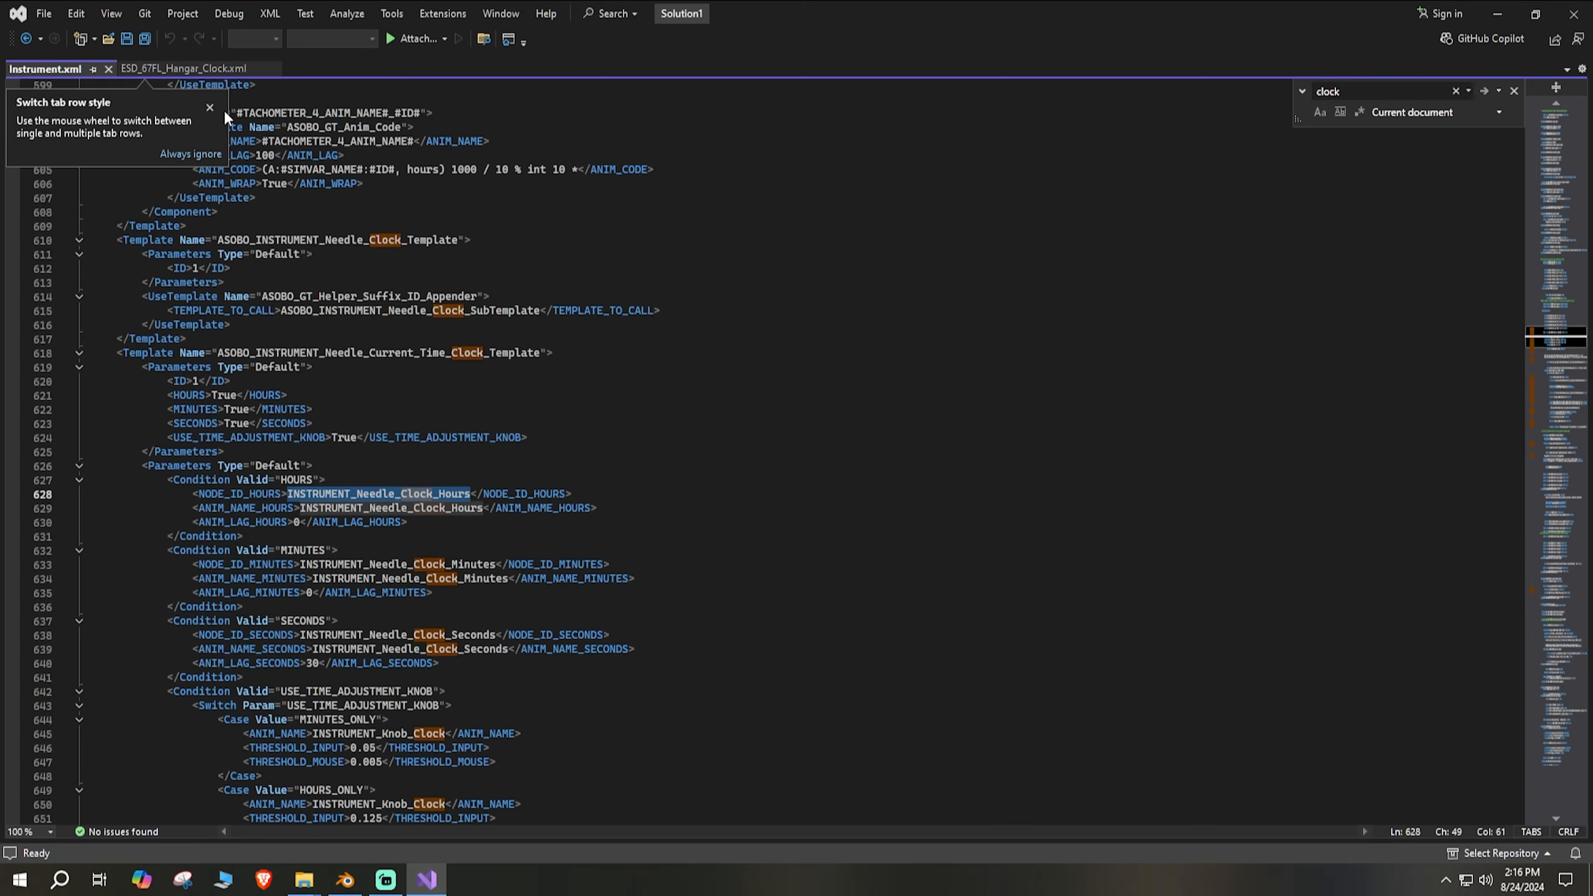
scroll(596, 507, up, 20)
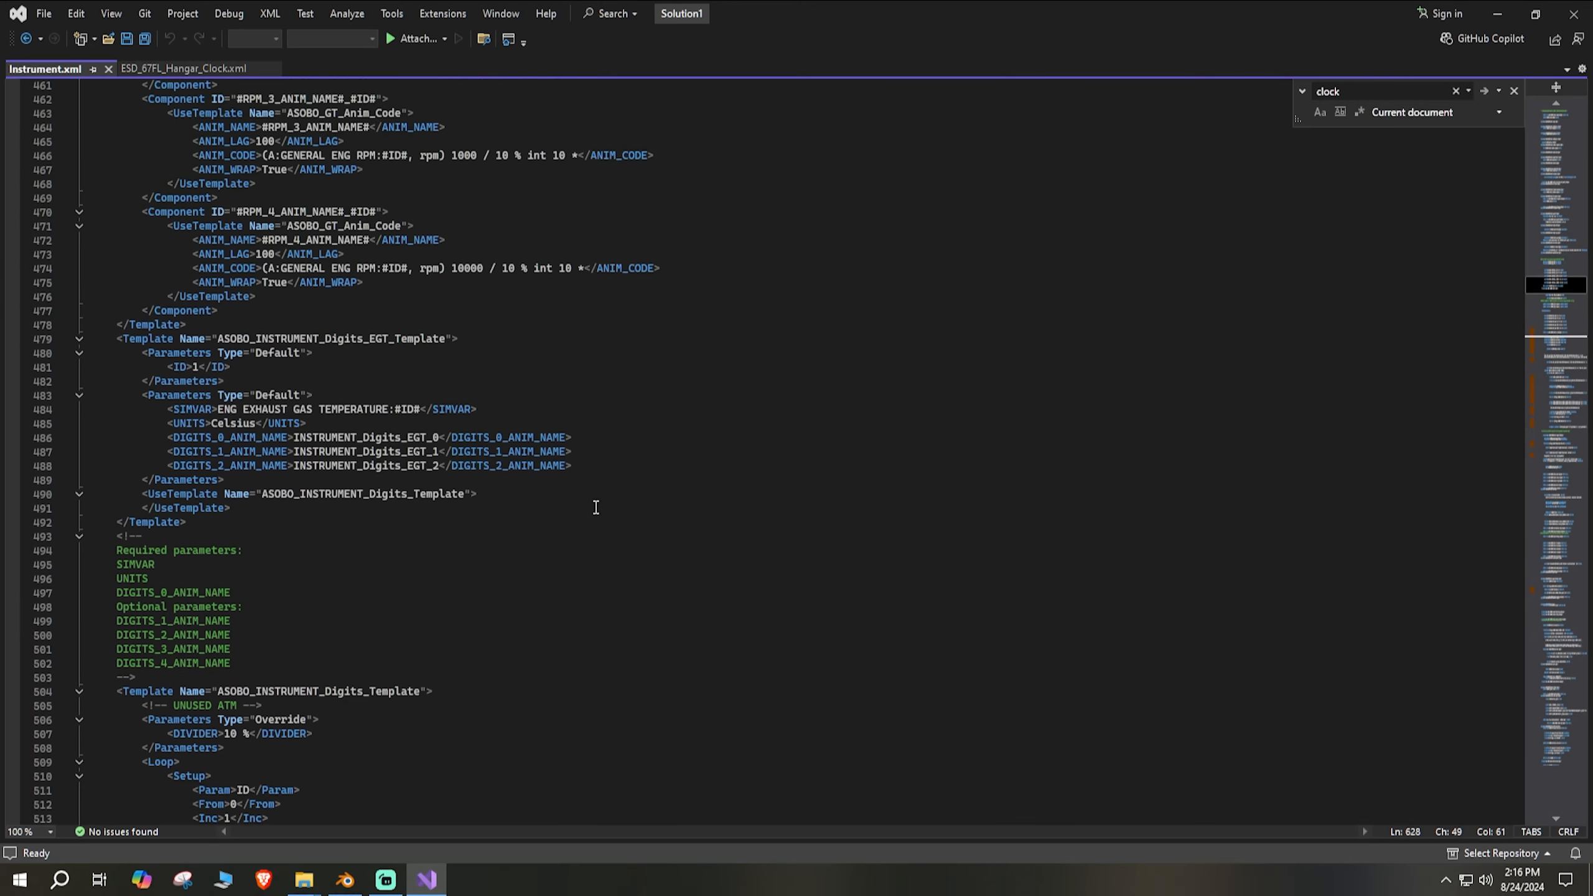
scroll(595, 507, up, 20)
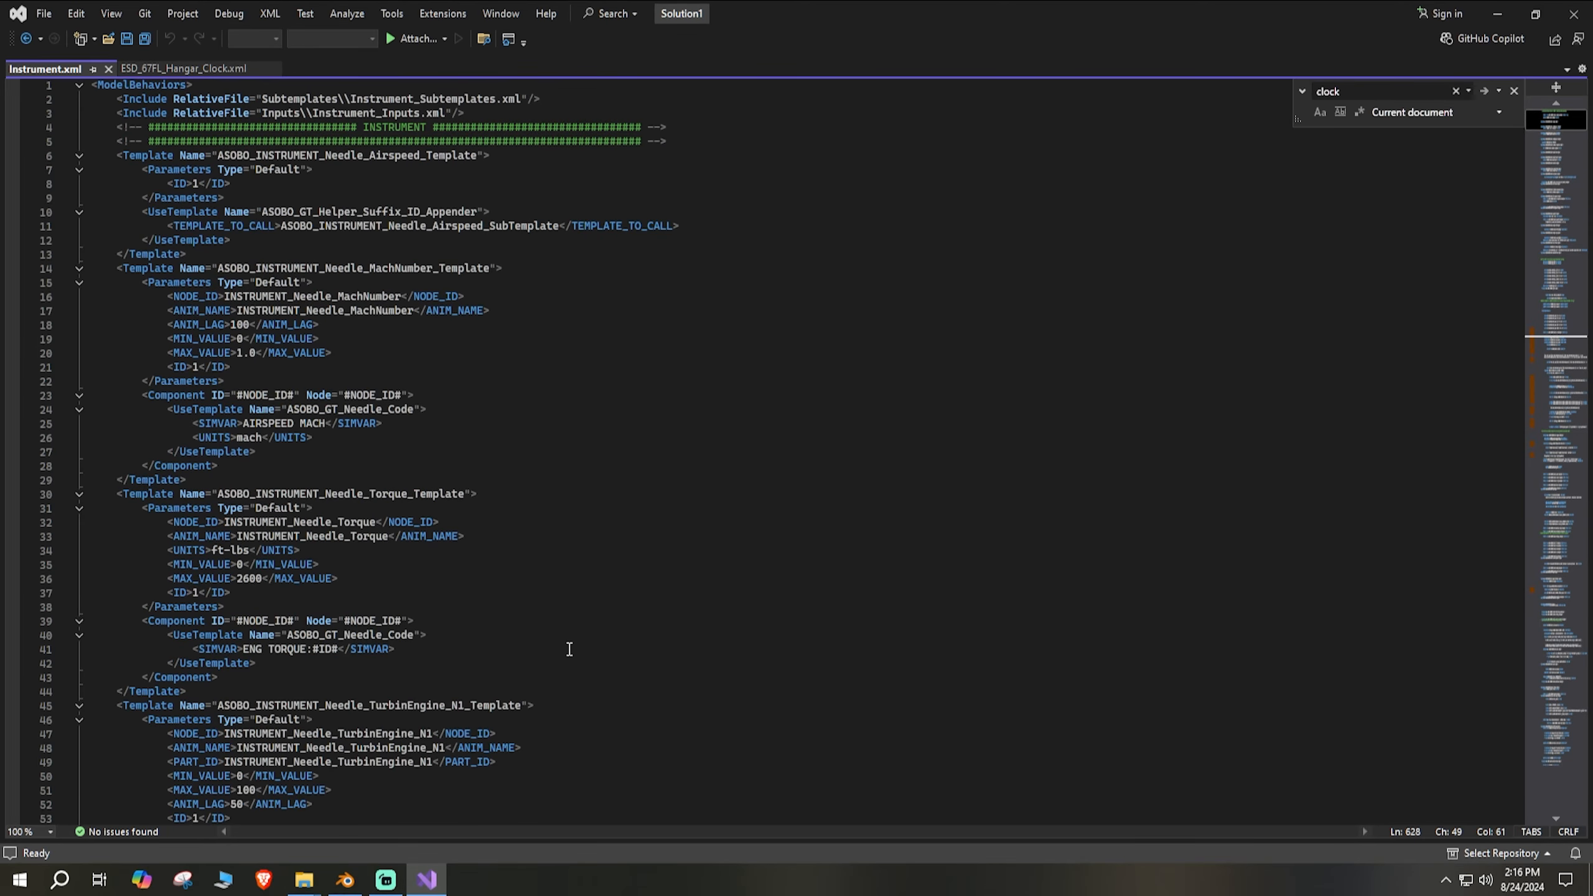
click(395, 183)
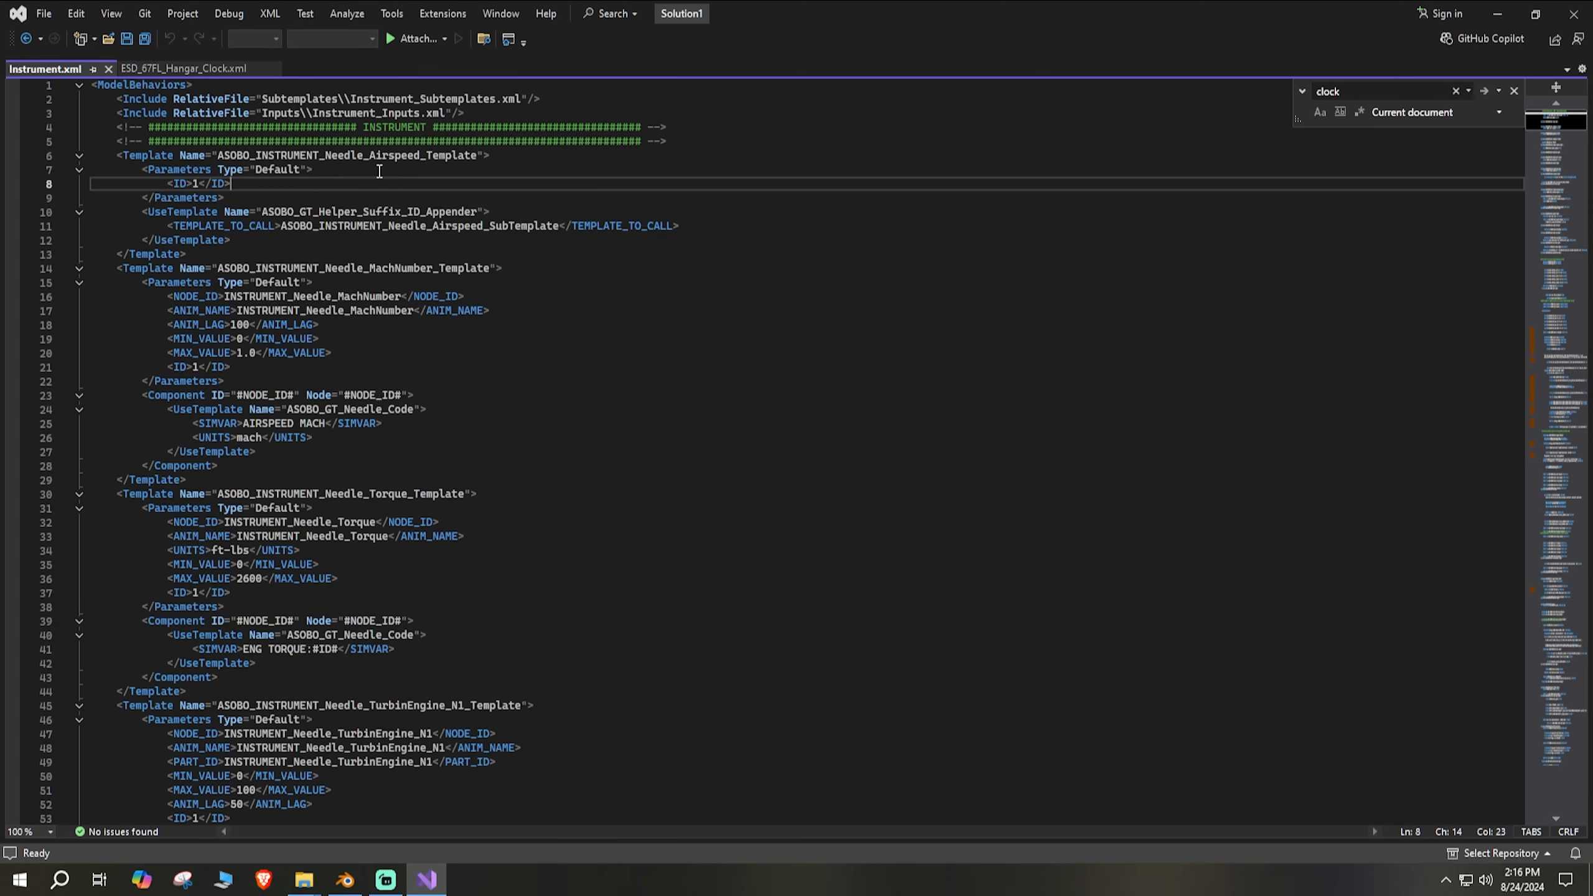
Step: Search the current document for "clock"
click(1410, 92)
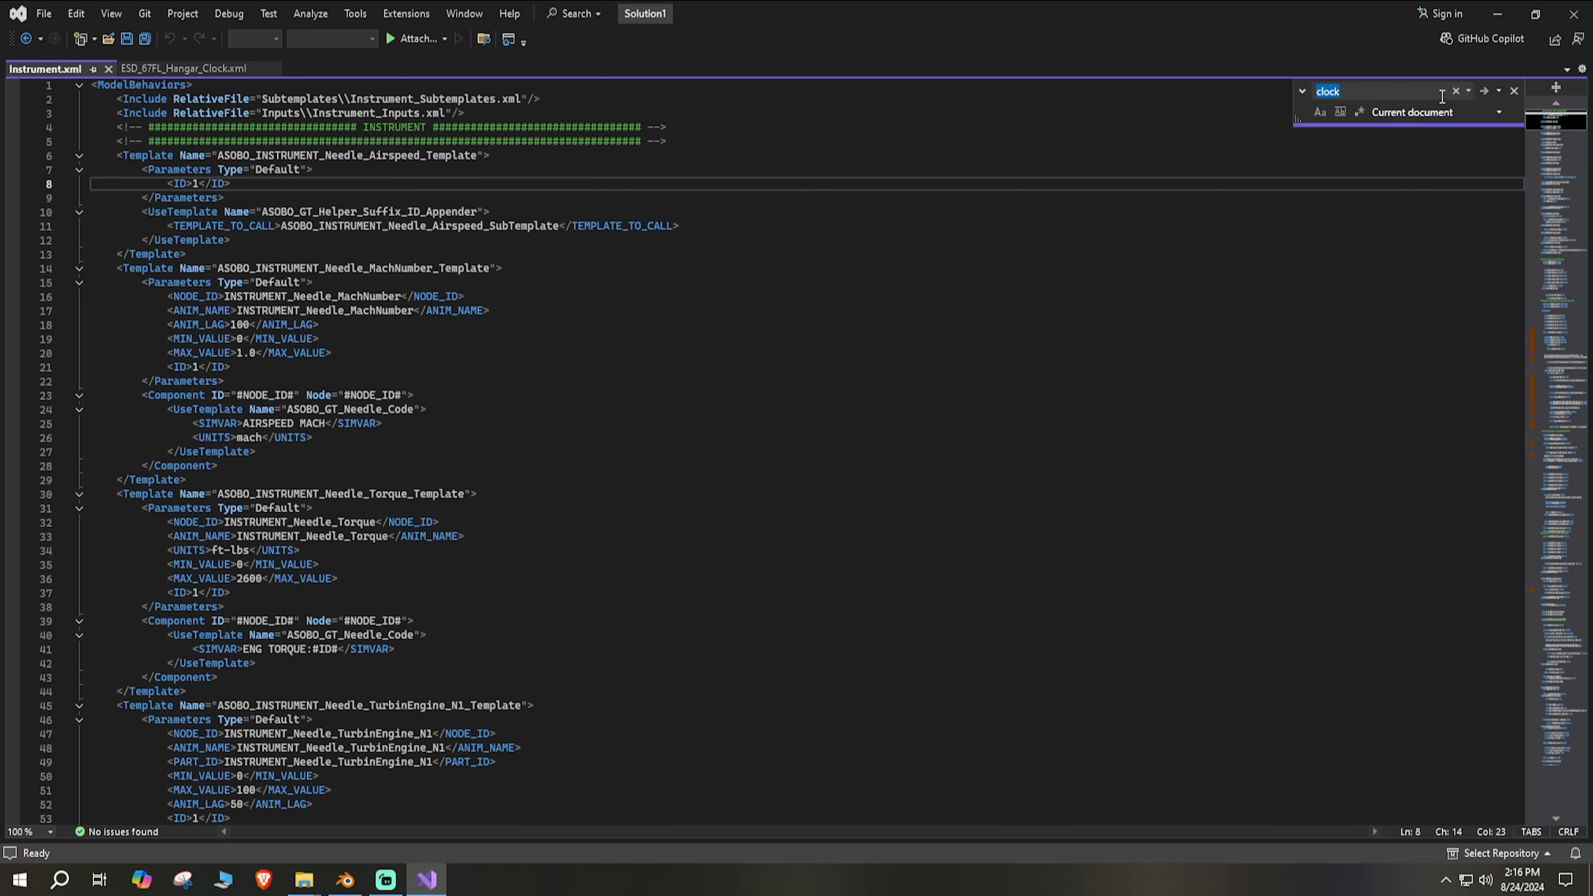
click(1514, 91)
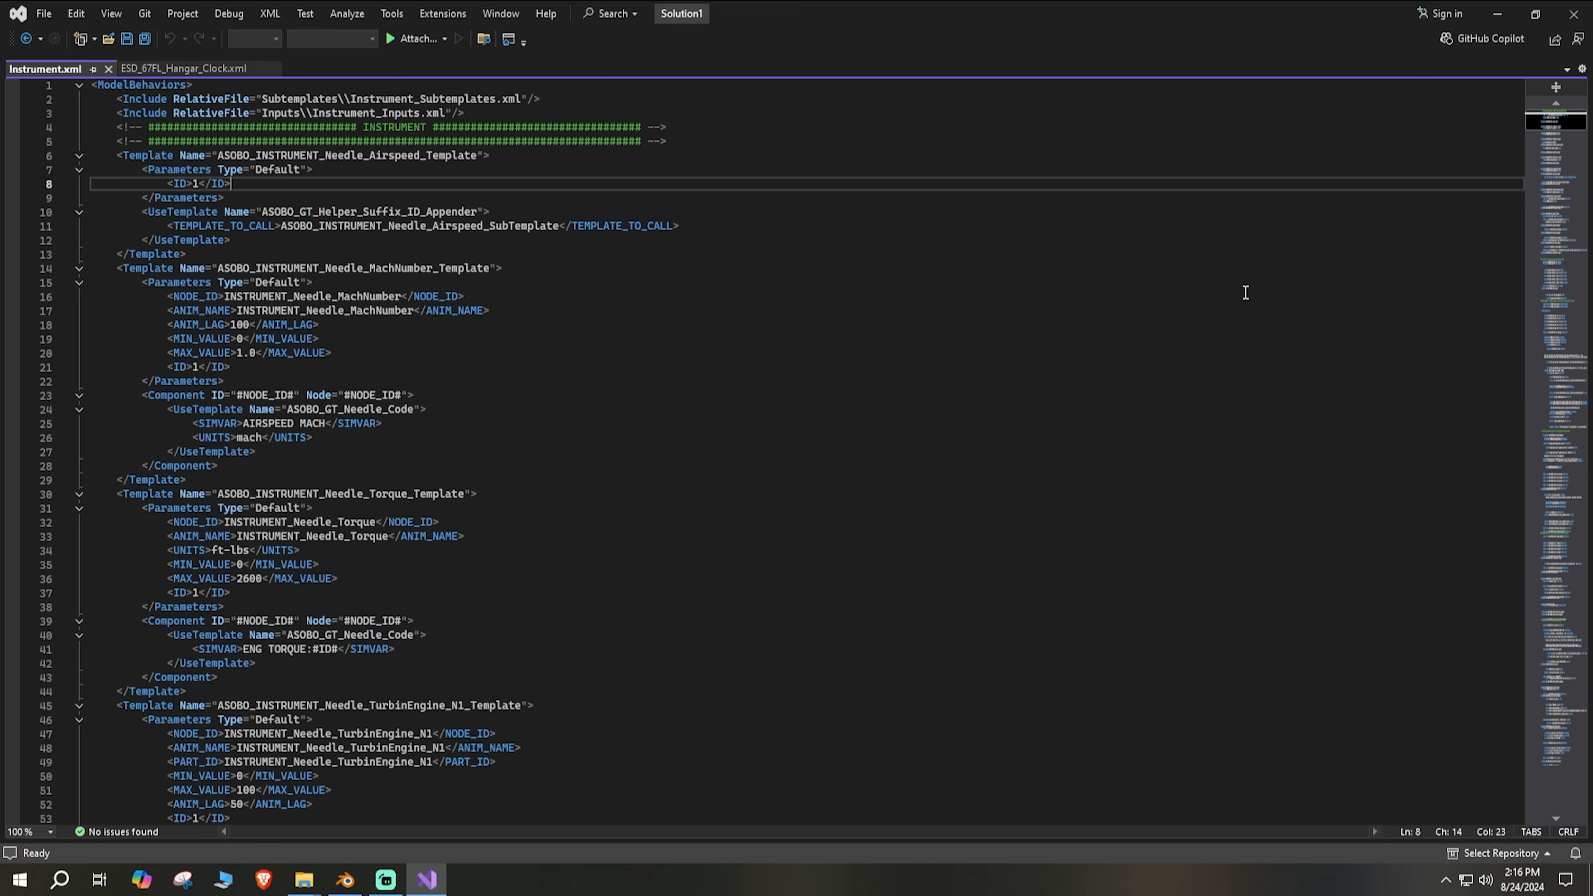
key(ctrl+f)
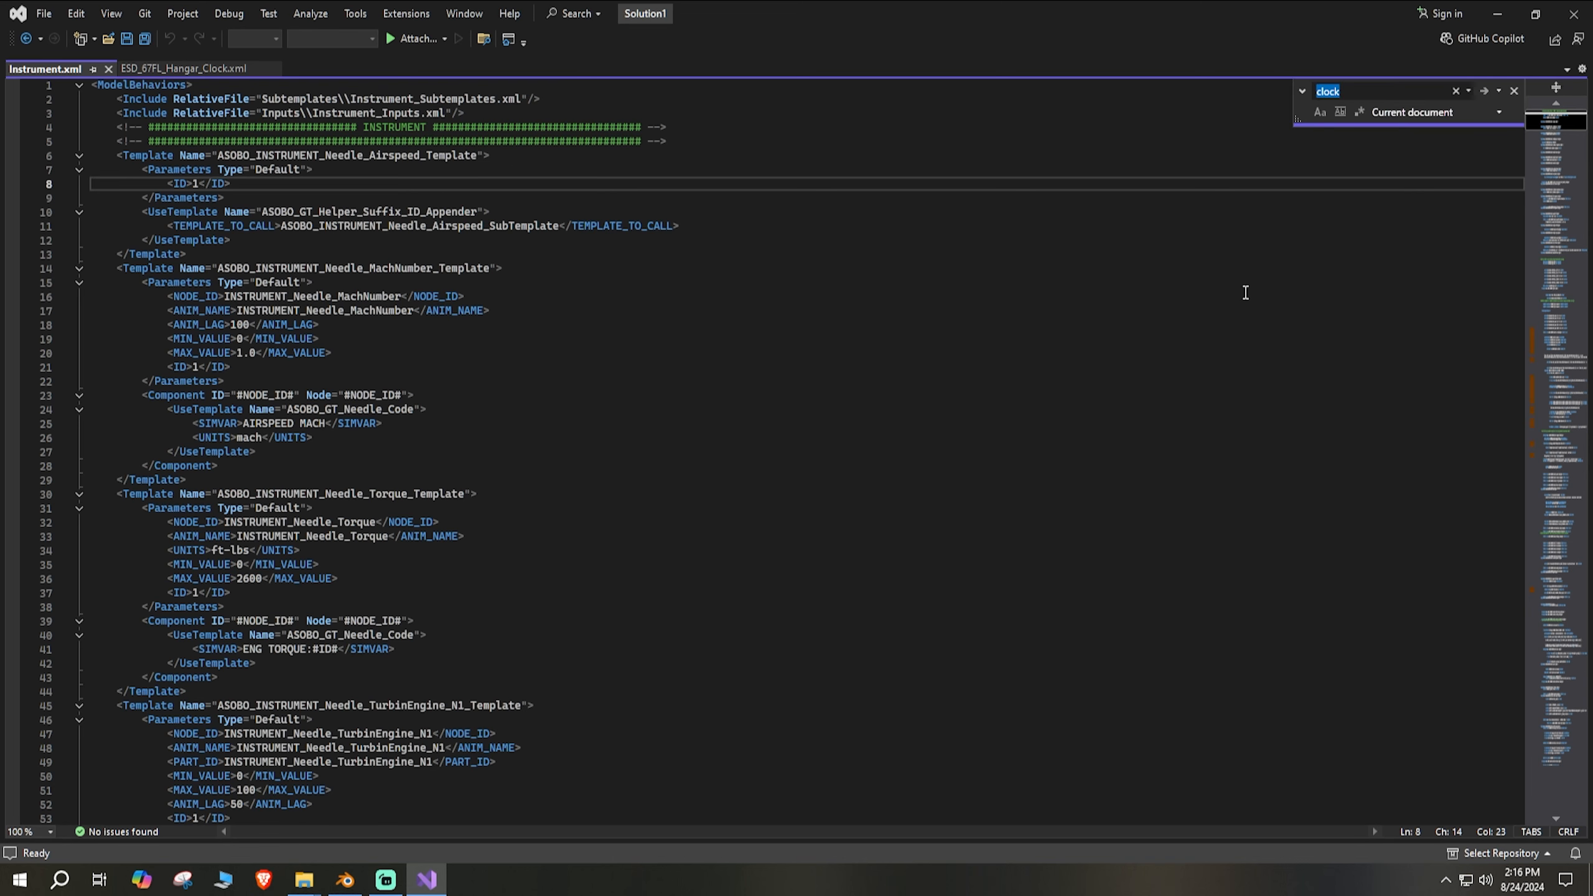
click(1364, 94)
key(Return)
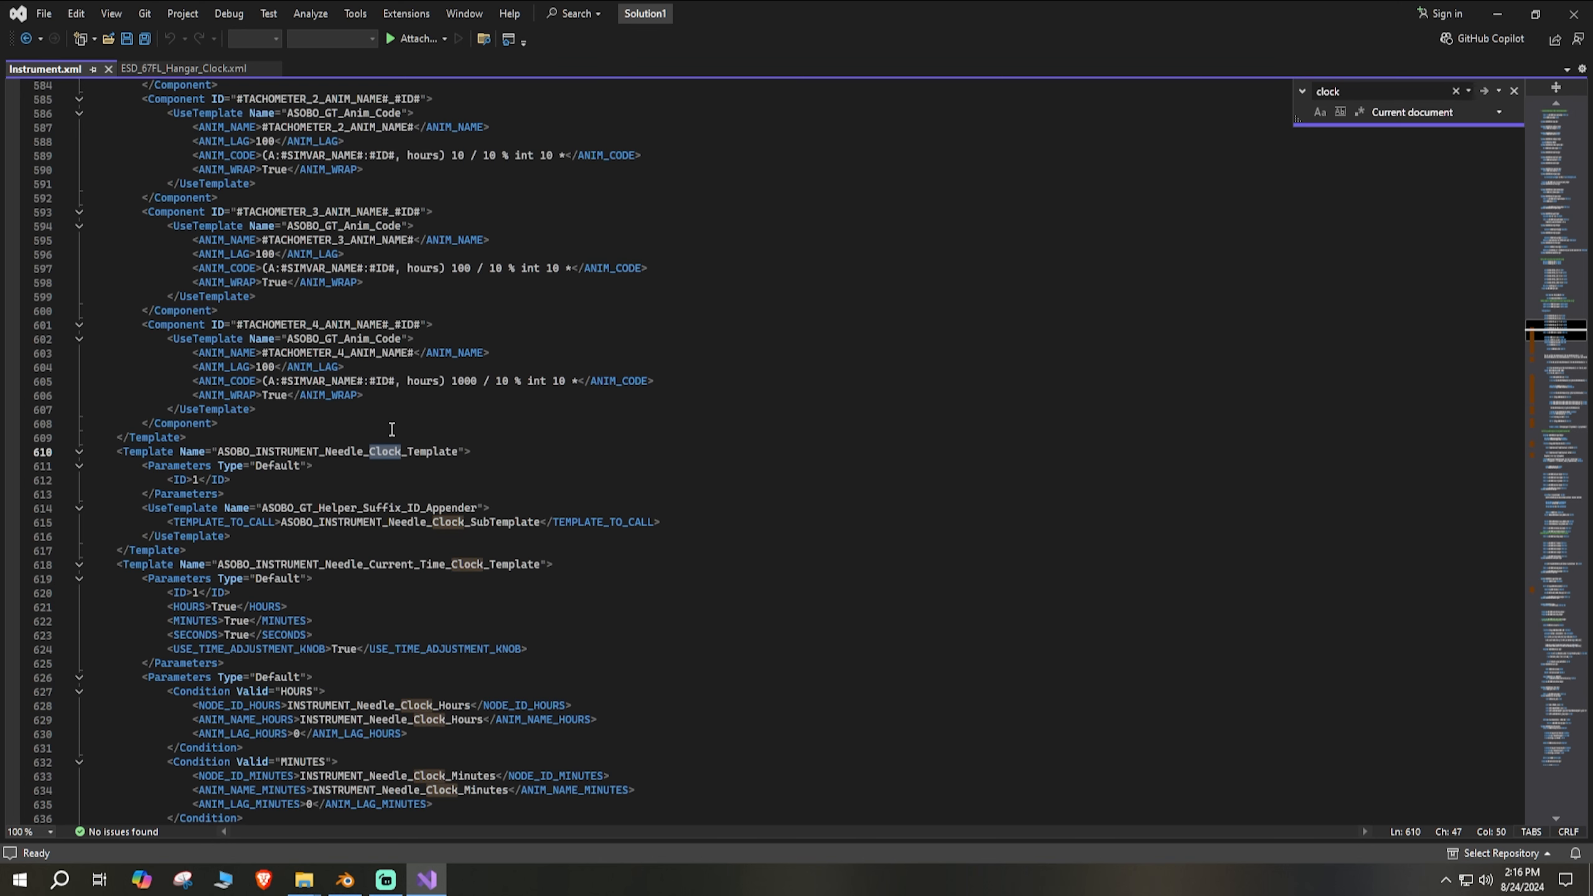
Step: Examine the ASOBO_INSTRUMENT_Needle_Clock_Template definition and the current-time clock template below it
drag(236, 452, 430, 468)
scroll(643, 451, down, 3)
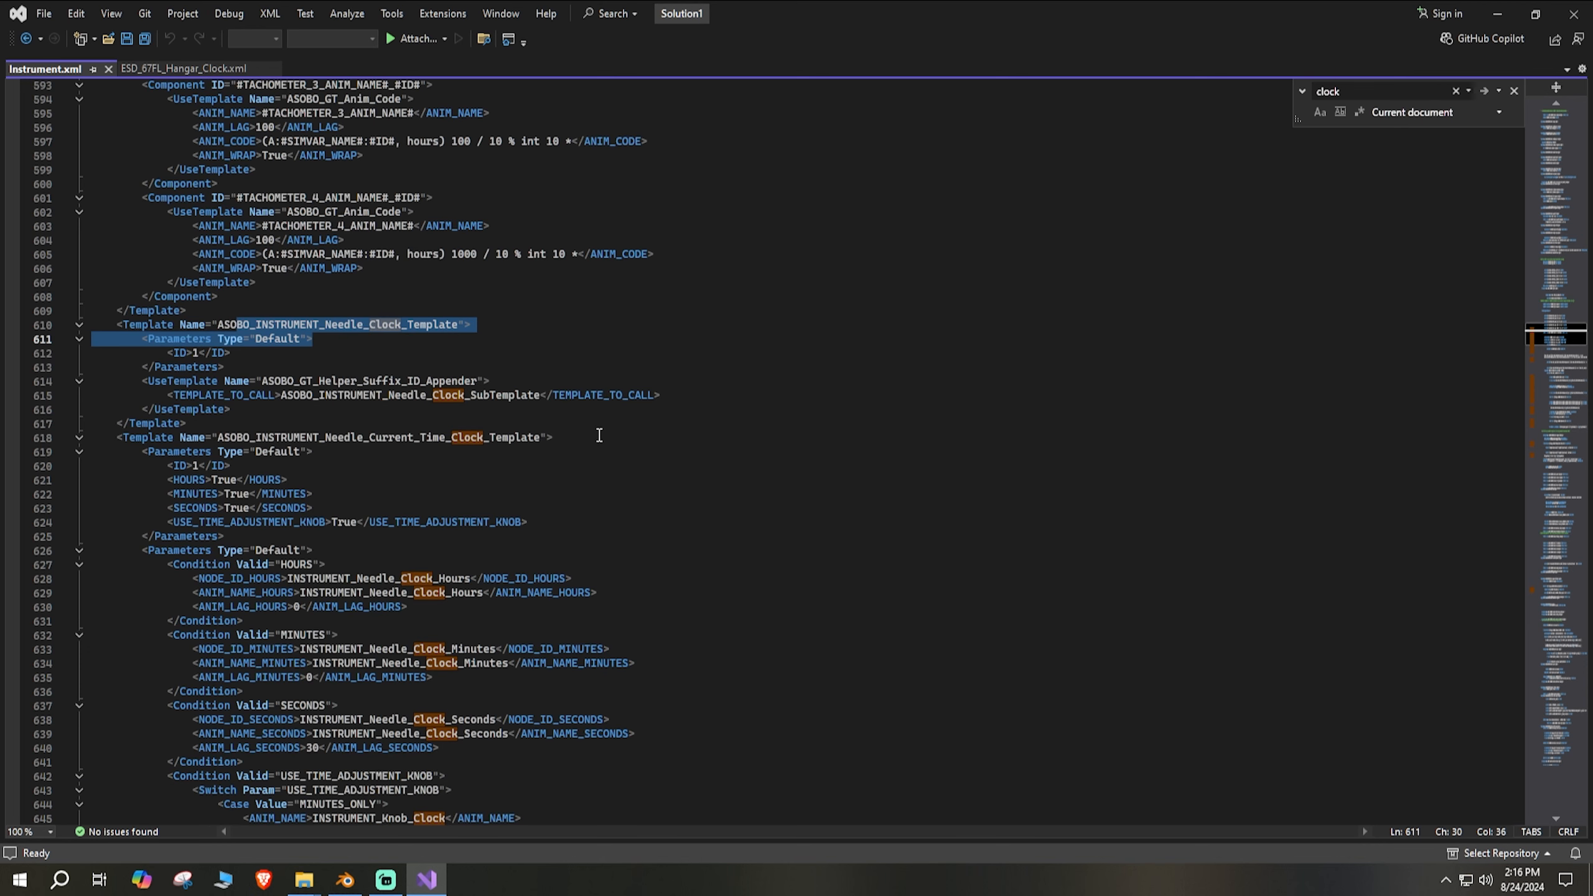
click(364, 322)
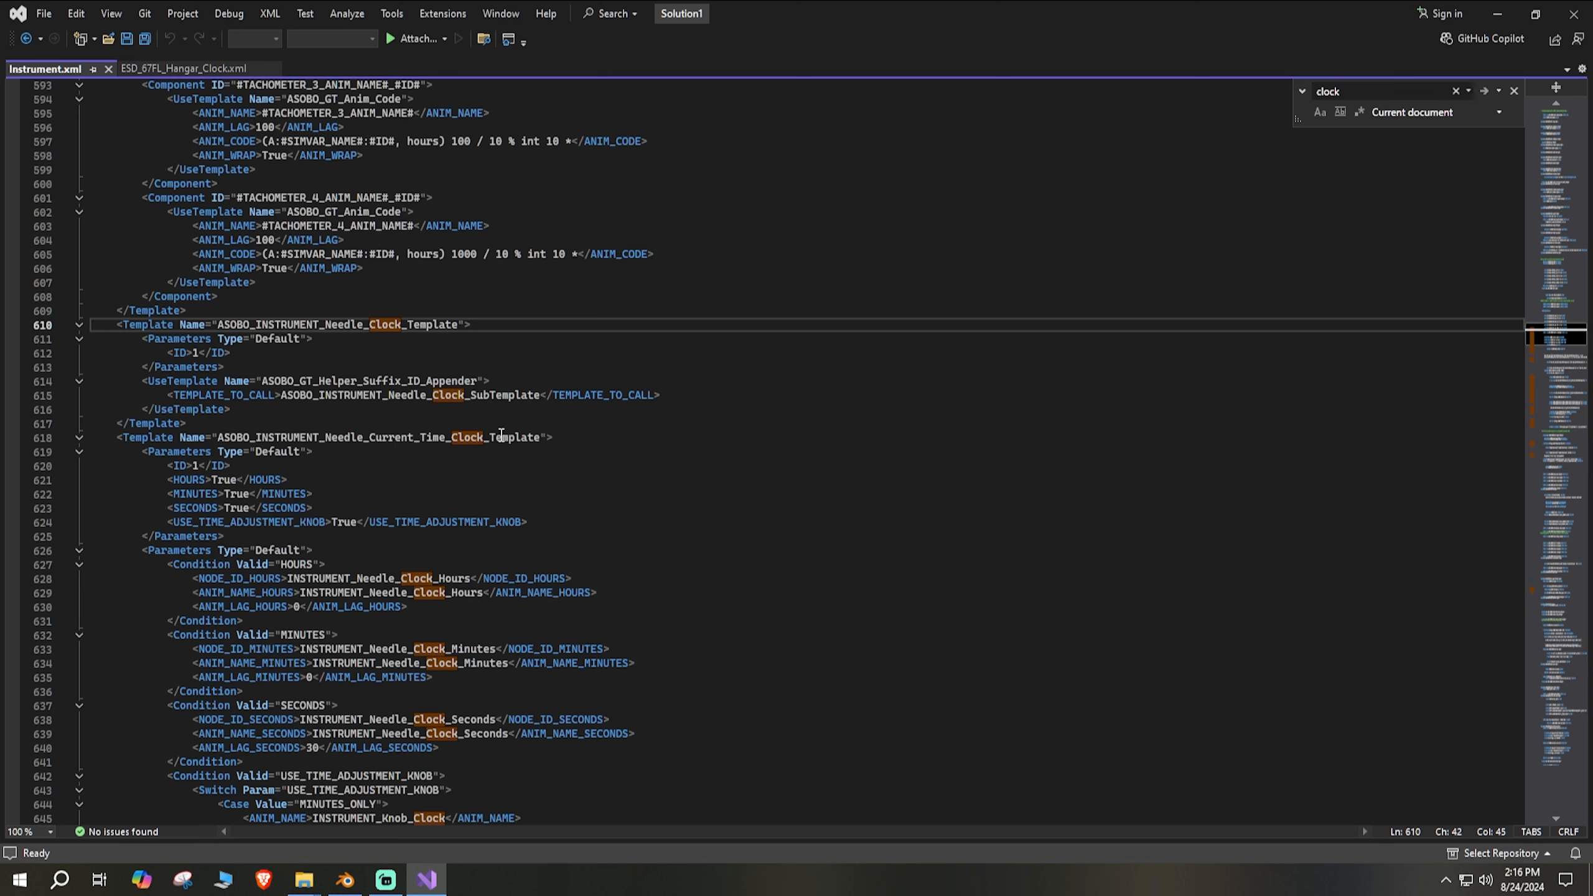
Step: Examine the ASOBO_INSTRUMENT_Needle_Current_Time_Clock_Template name, its default parameters and the node IDs for hours, minutes and seconds
drag(221, 439, 540, 439)
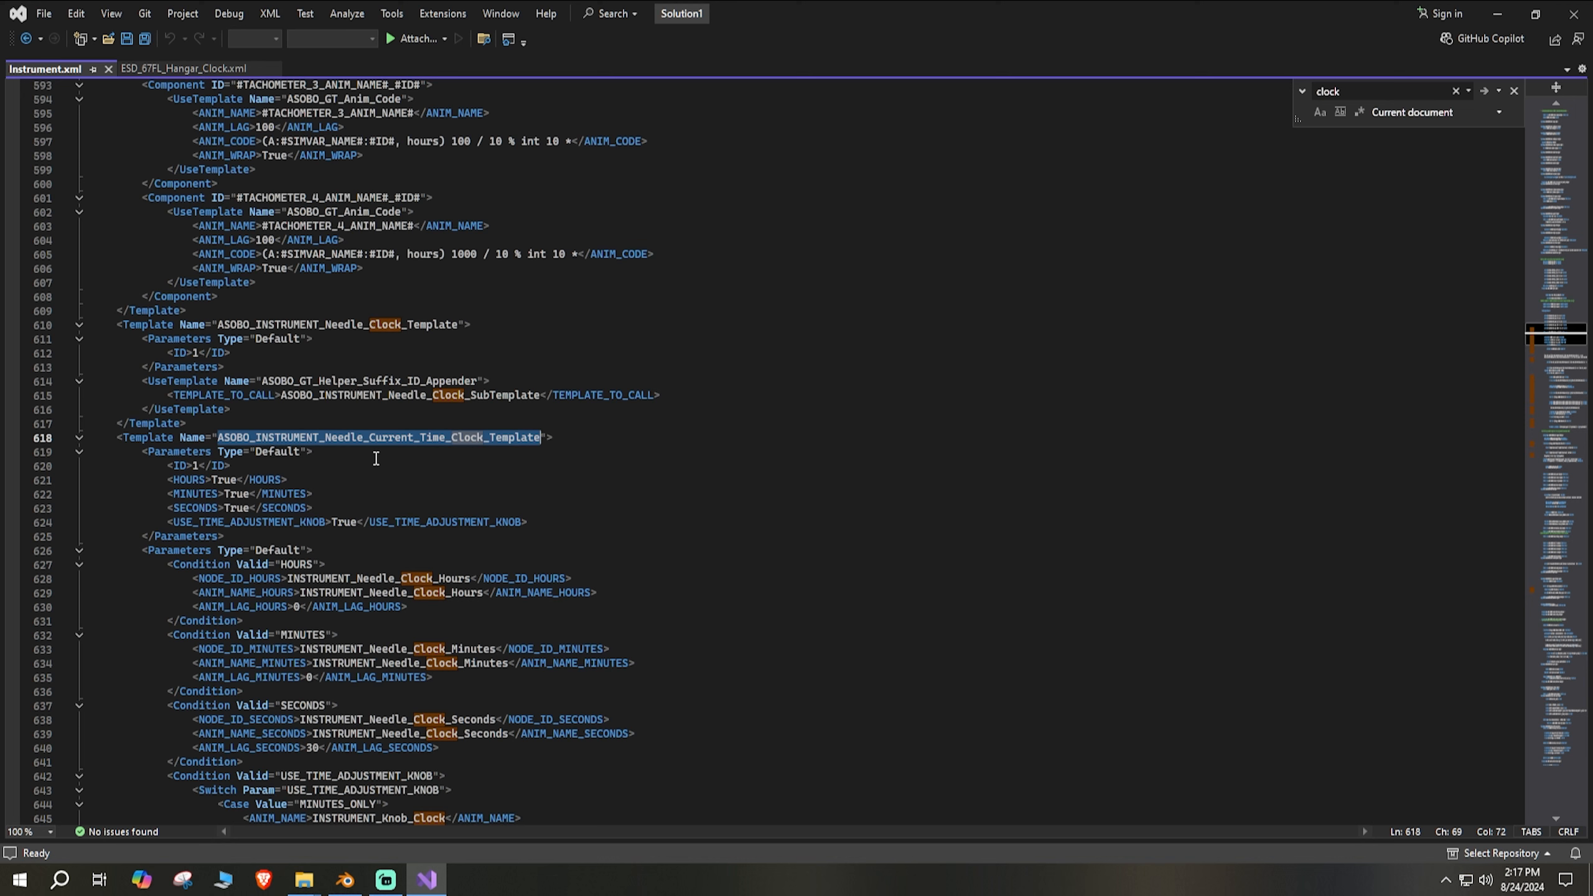
scroll(432, 479, down, 3)
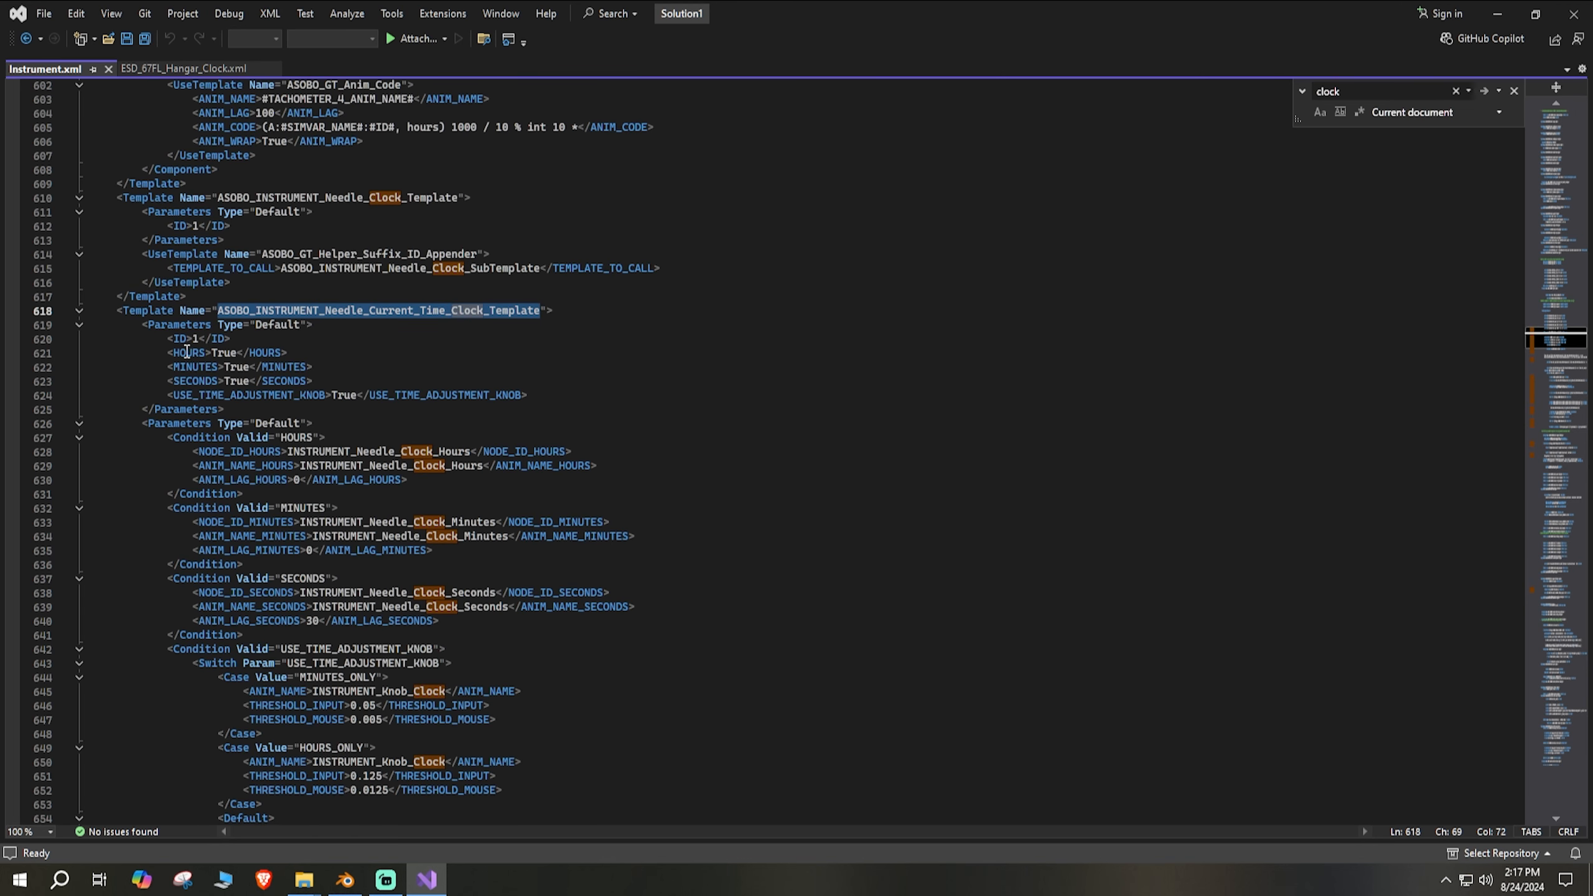
drag(208, 356, 287, 366)
click(315, 381)
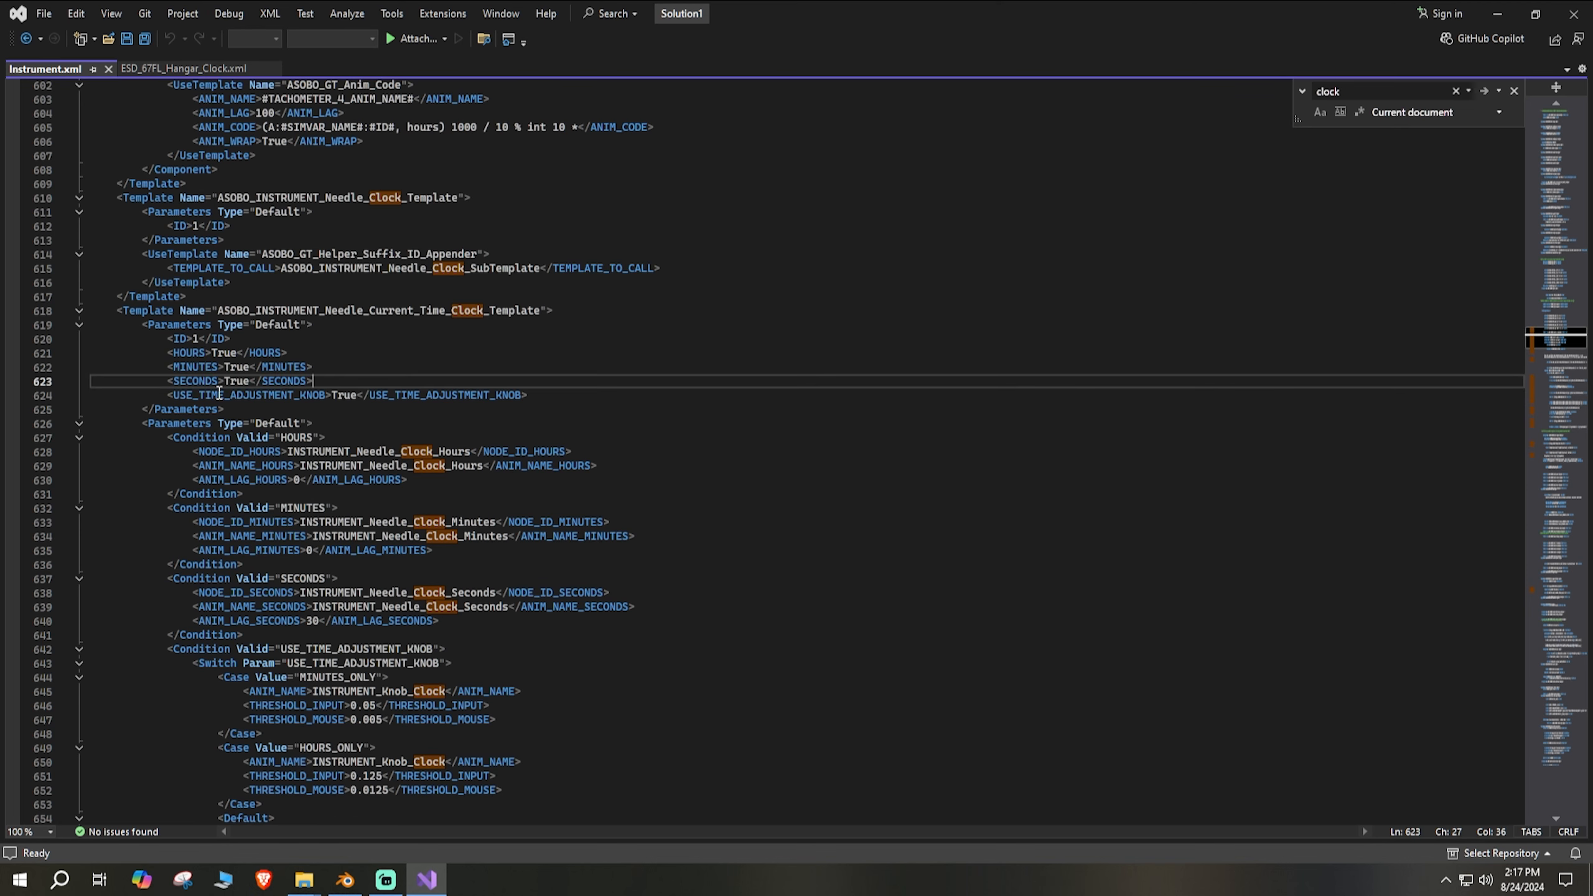
scroll(263, 582, down, 3)
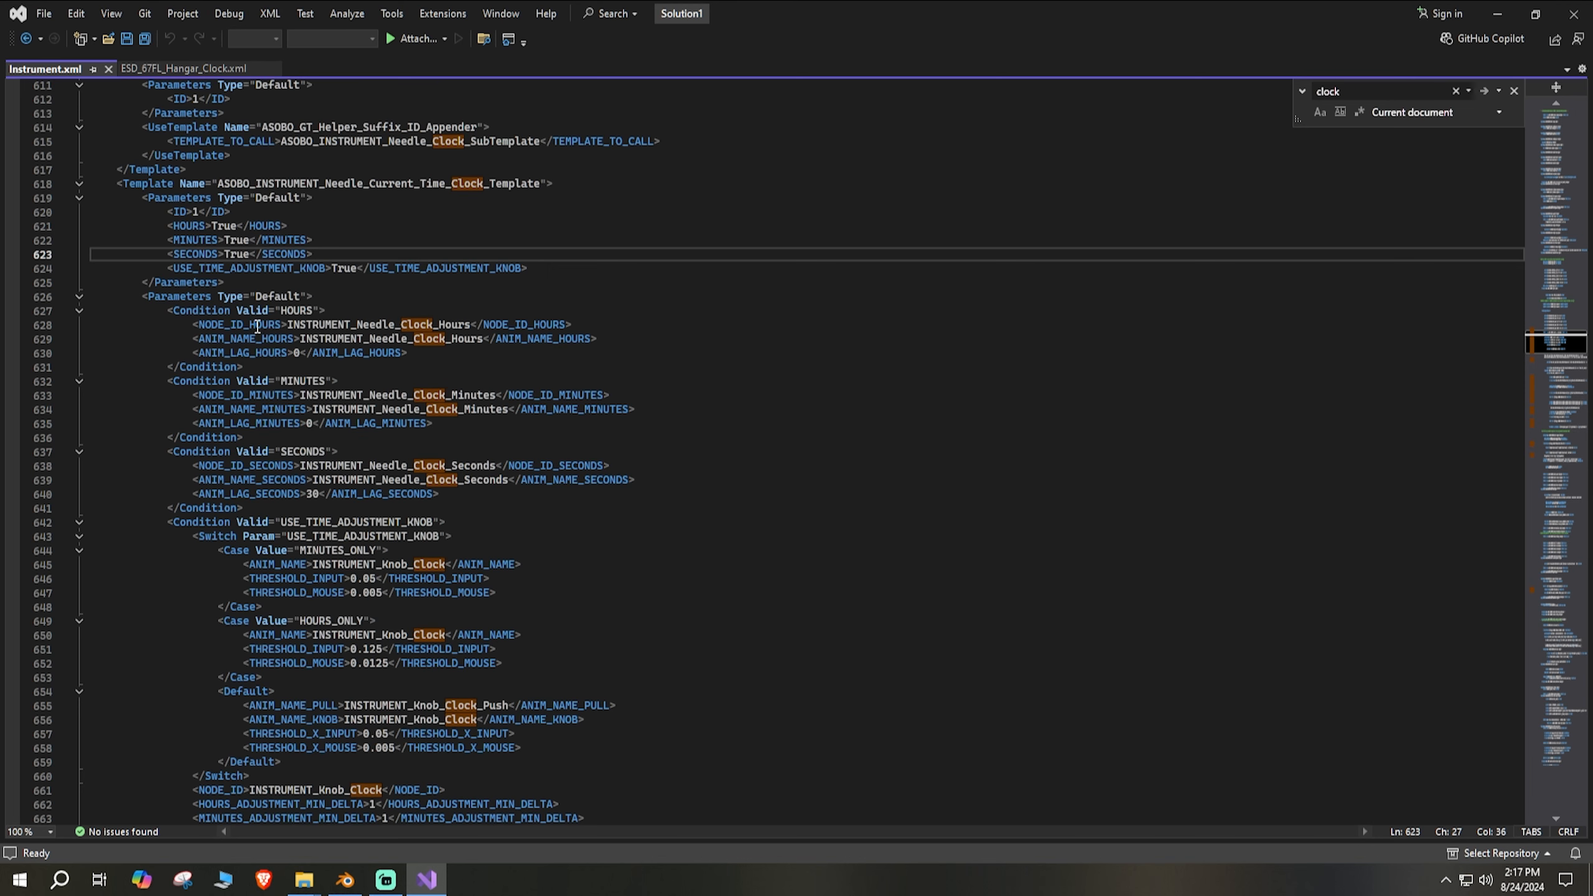
drag(201, 322, 471, 324)
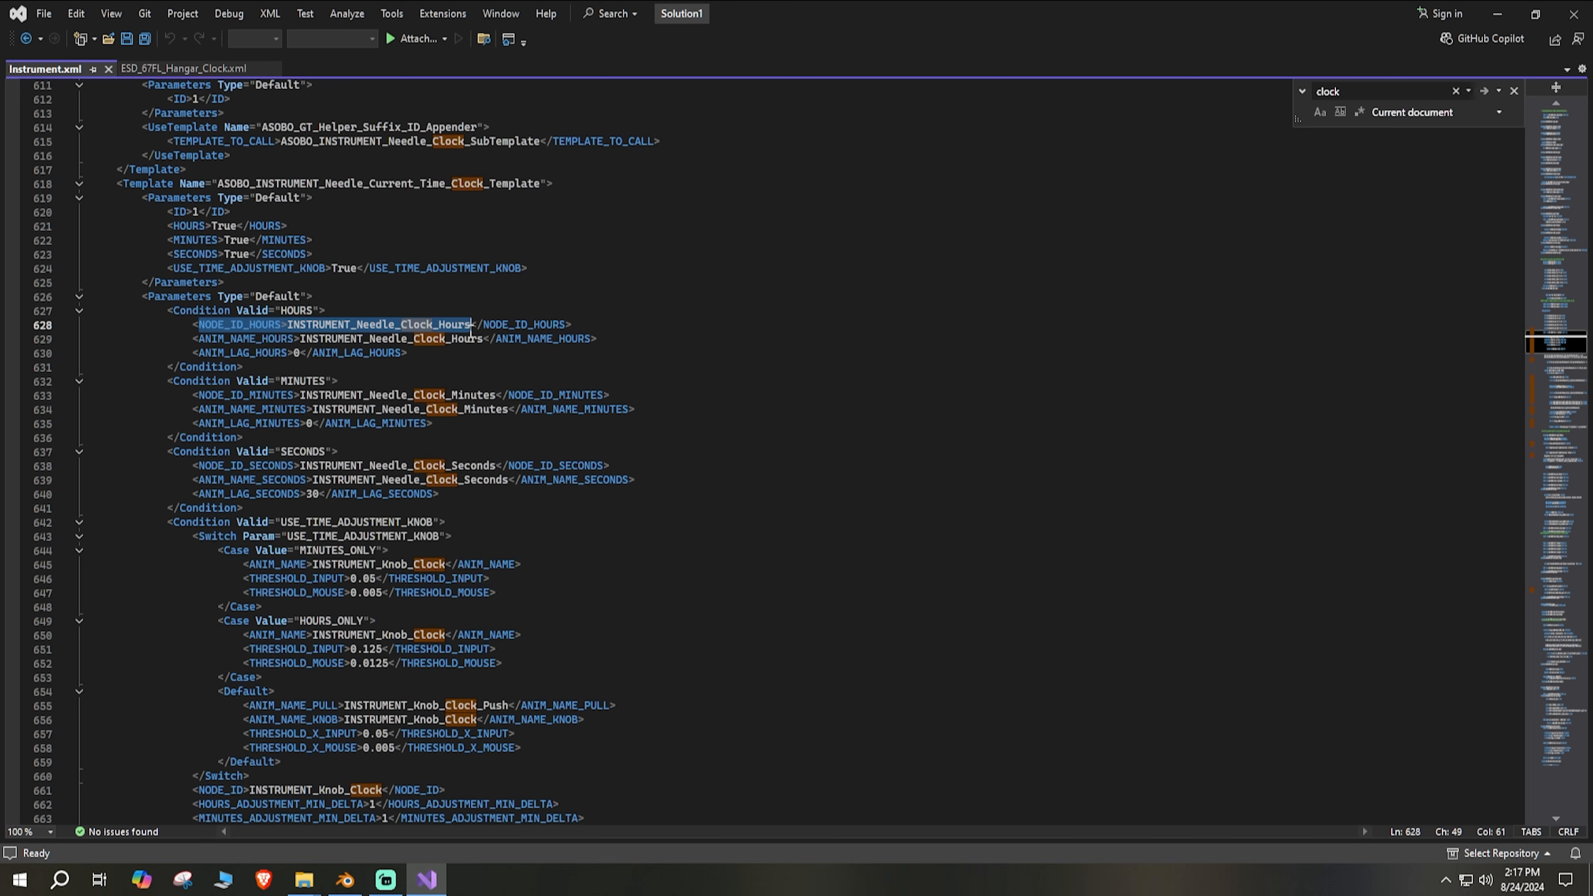
click(342, 395)
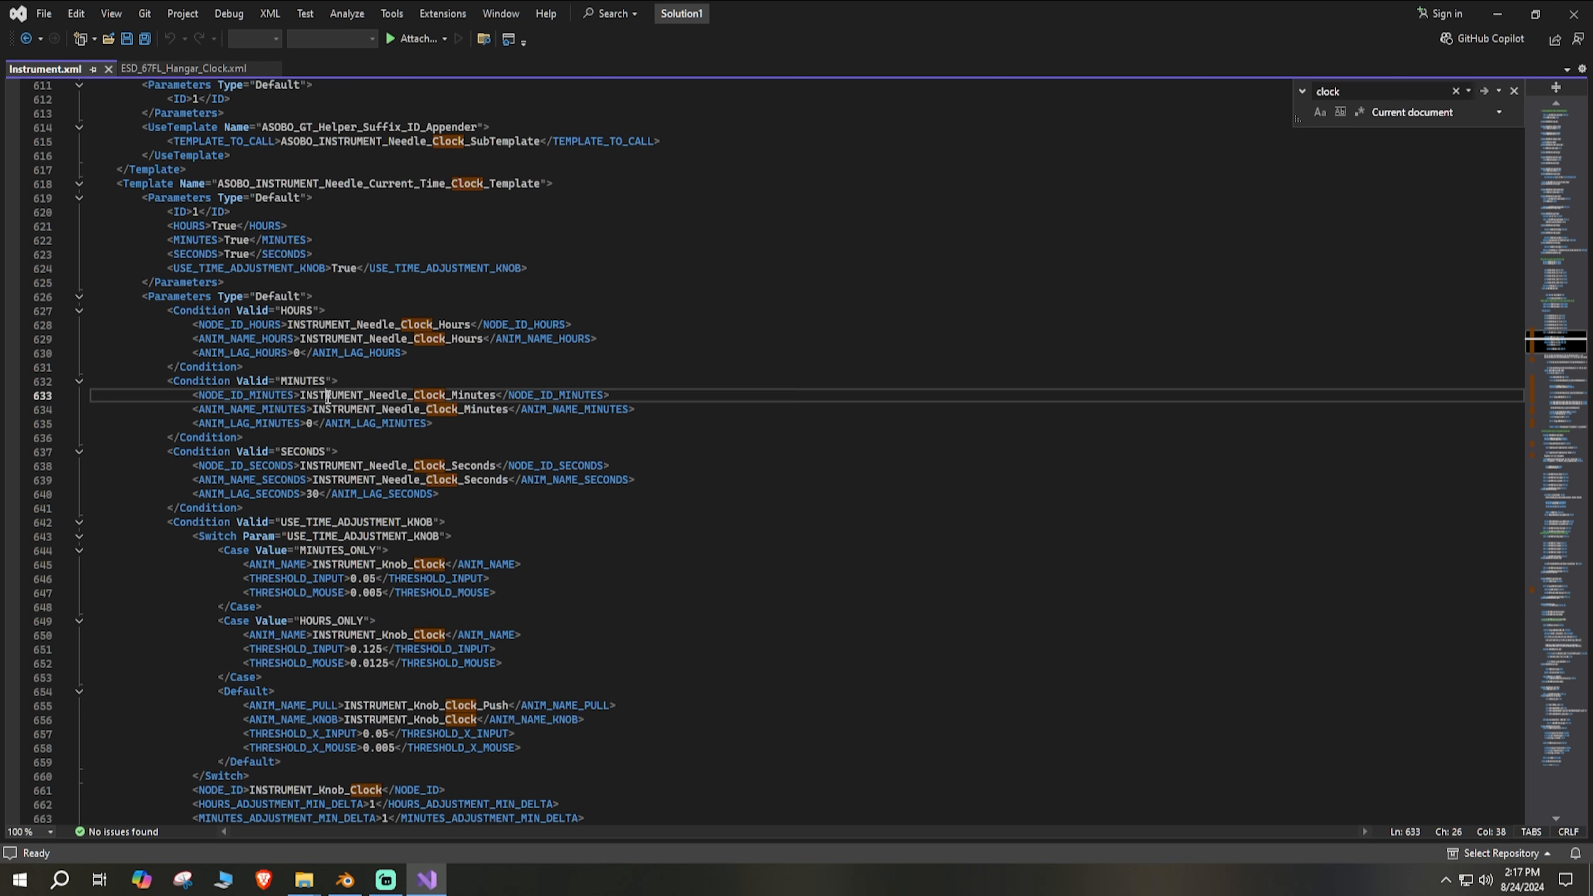
drag(351, 465, 471, 467)
Step: Copy the node ID INSTRUMENT_Needle_Clock_Hours from the template, switch to Blender and rename the Hour object with it
click(289, 324)
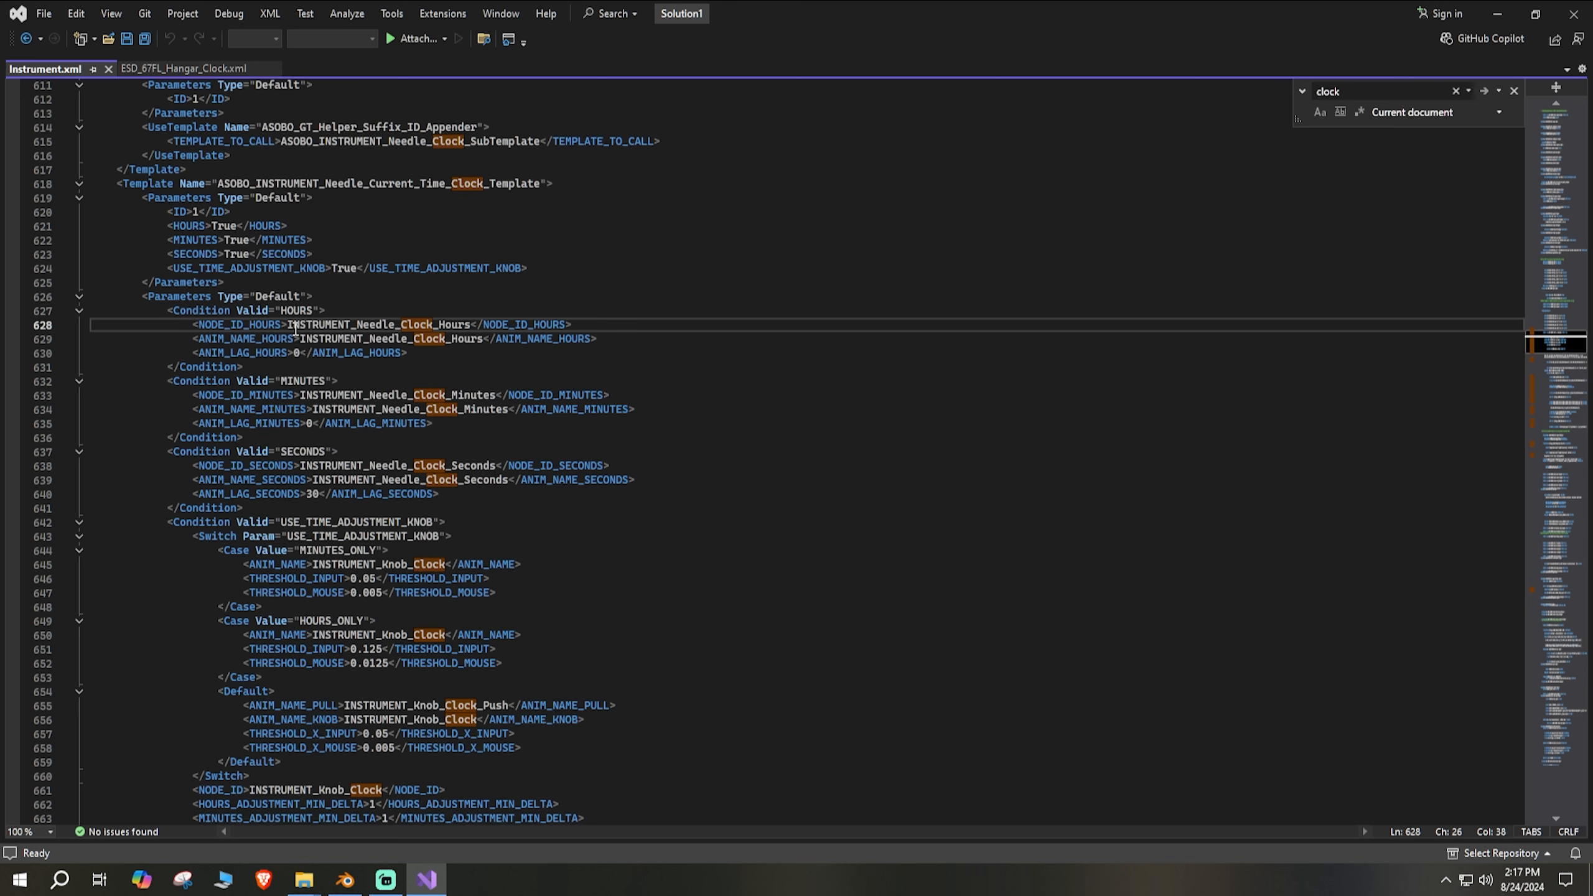
drag(288, 326, 474, 330)
key(ctrl+c)
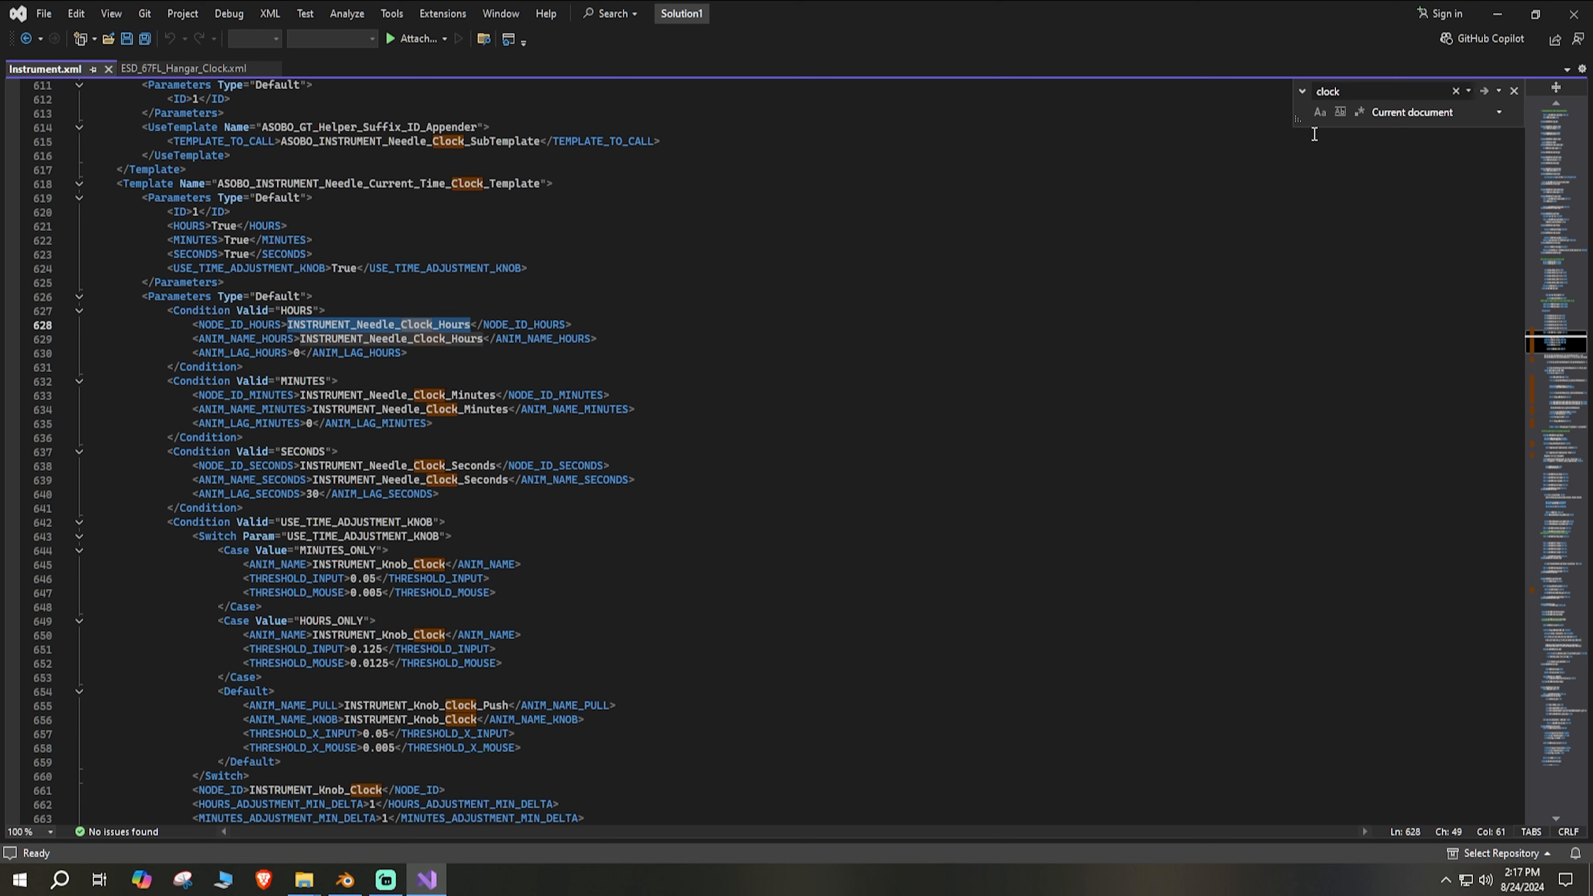
click(1498, 13)
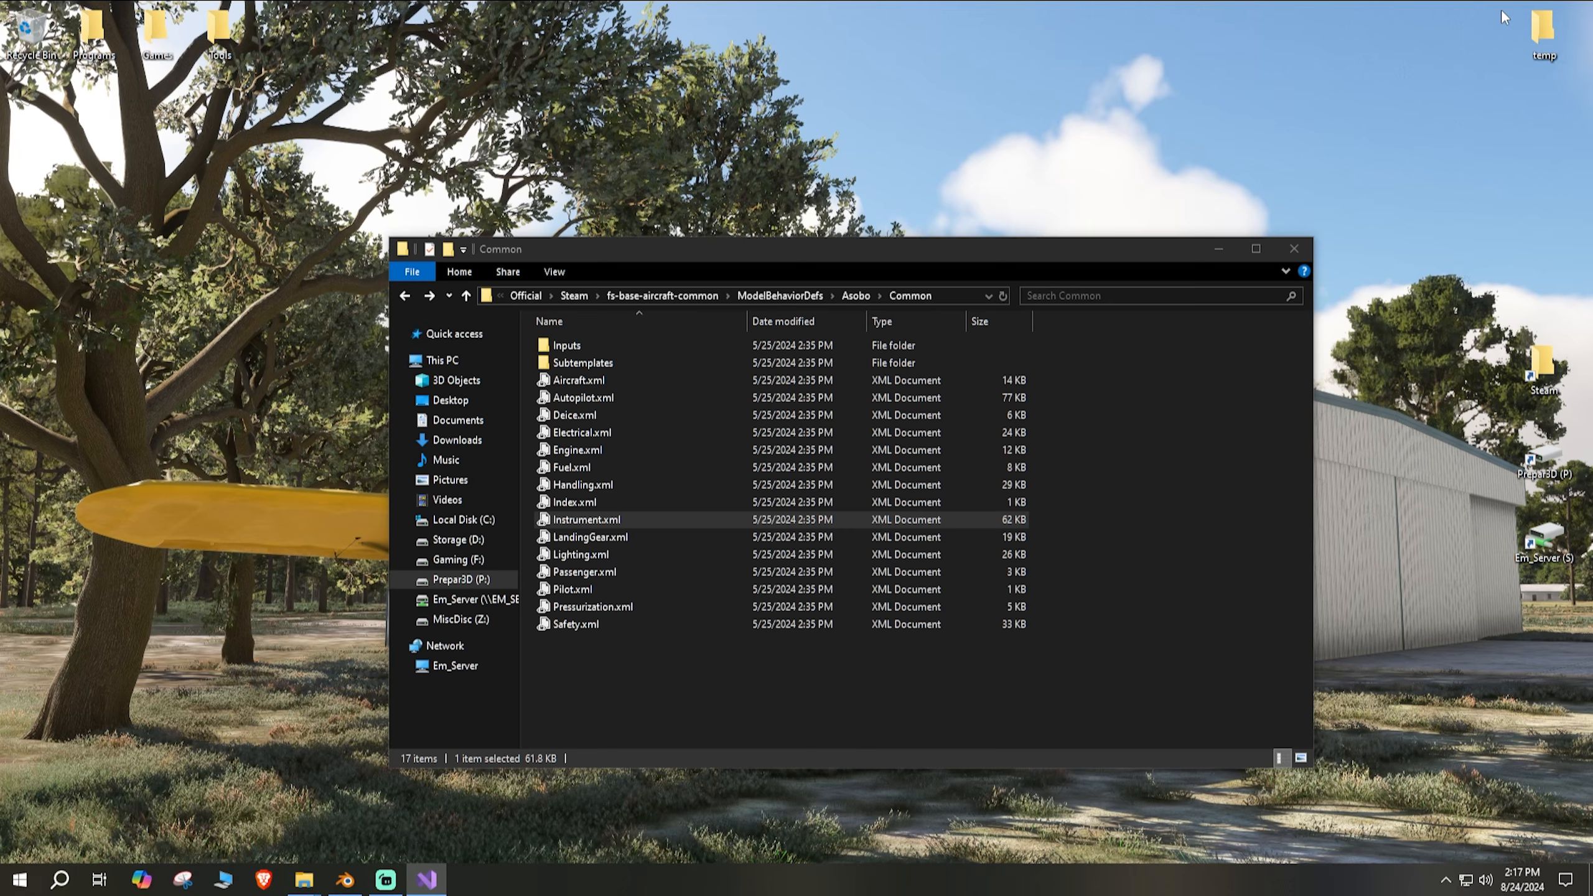
click(344, 880)
click(1376, 156)
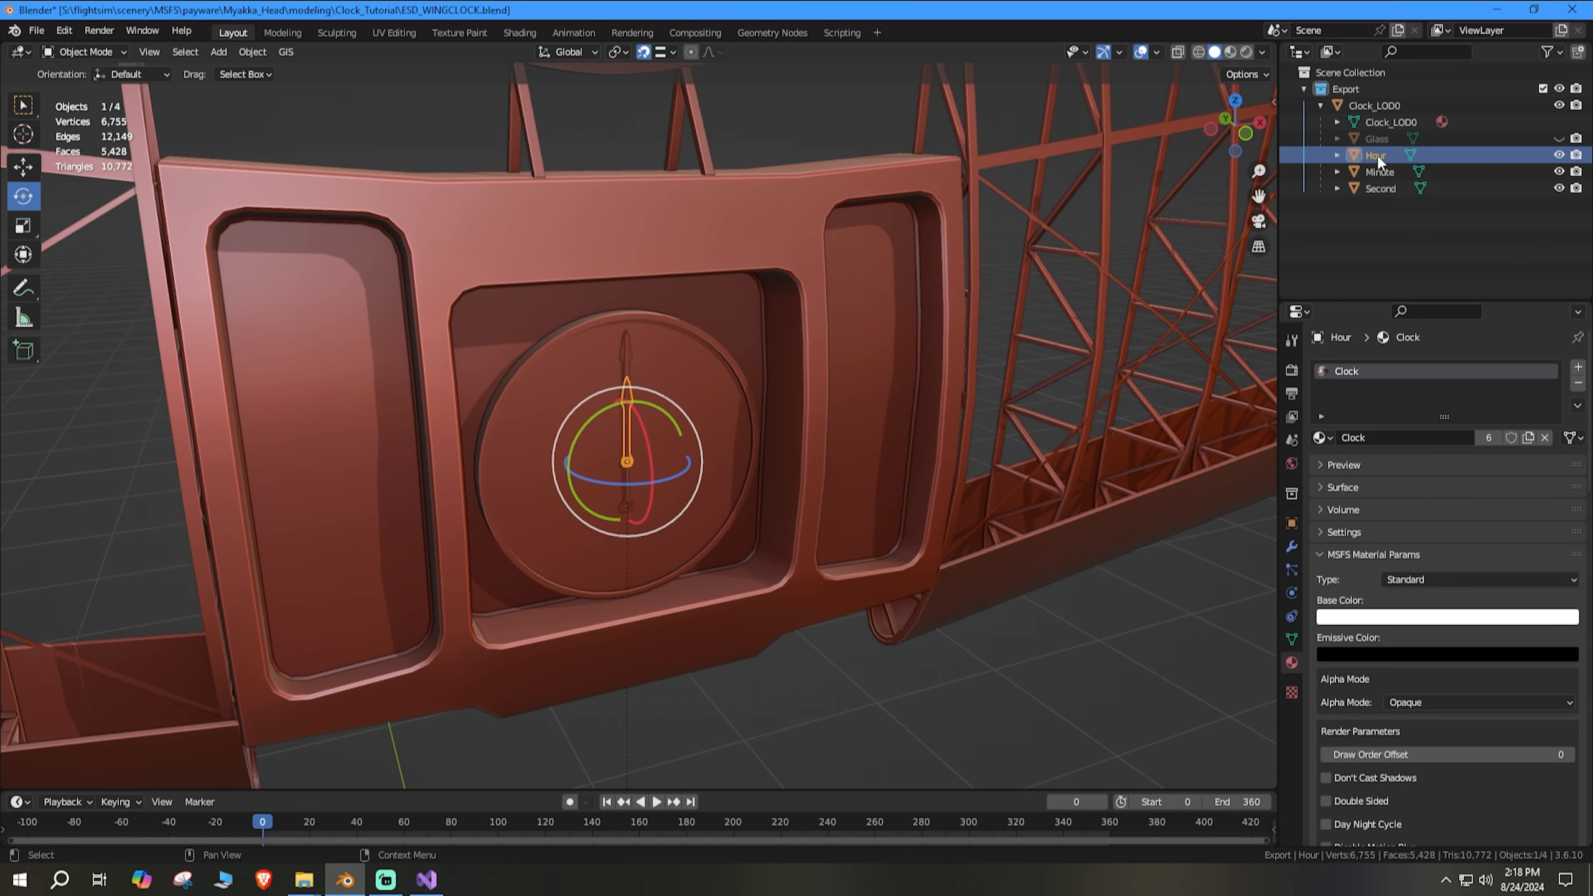
double_click(1380, 160)
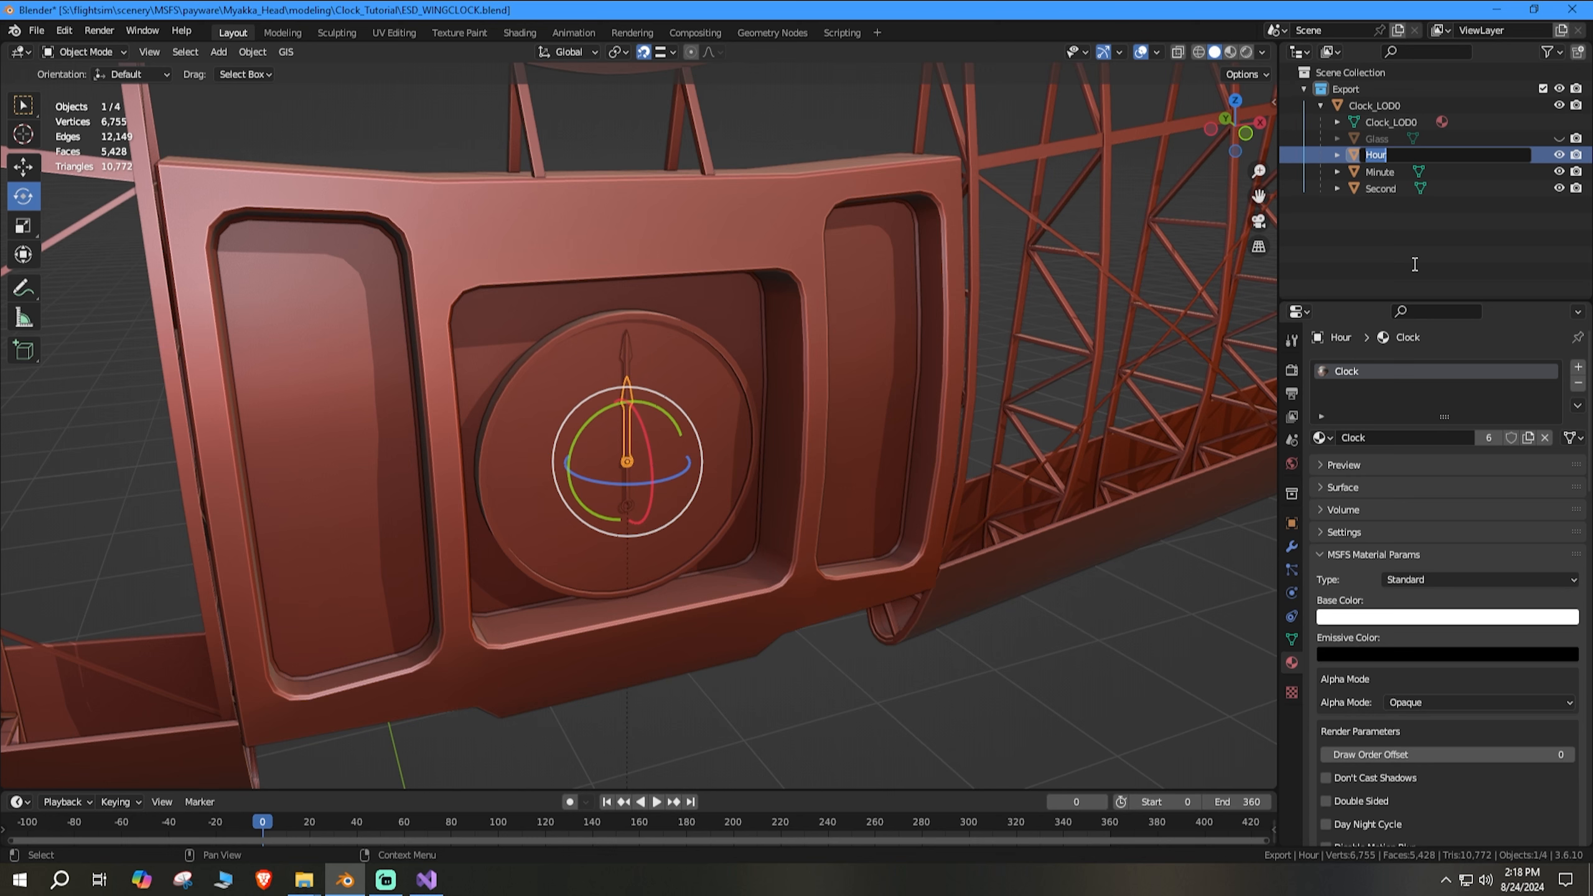
key(ctrl+v)
key(Return)
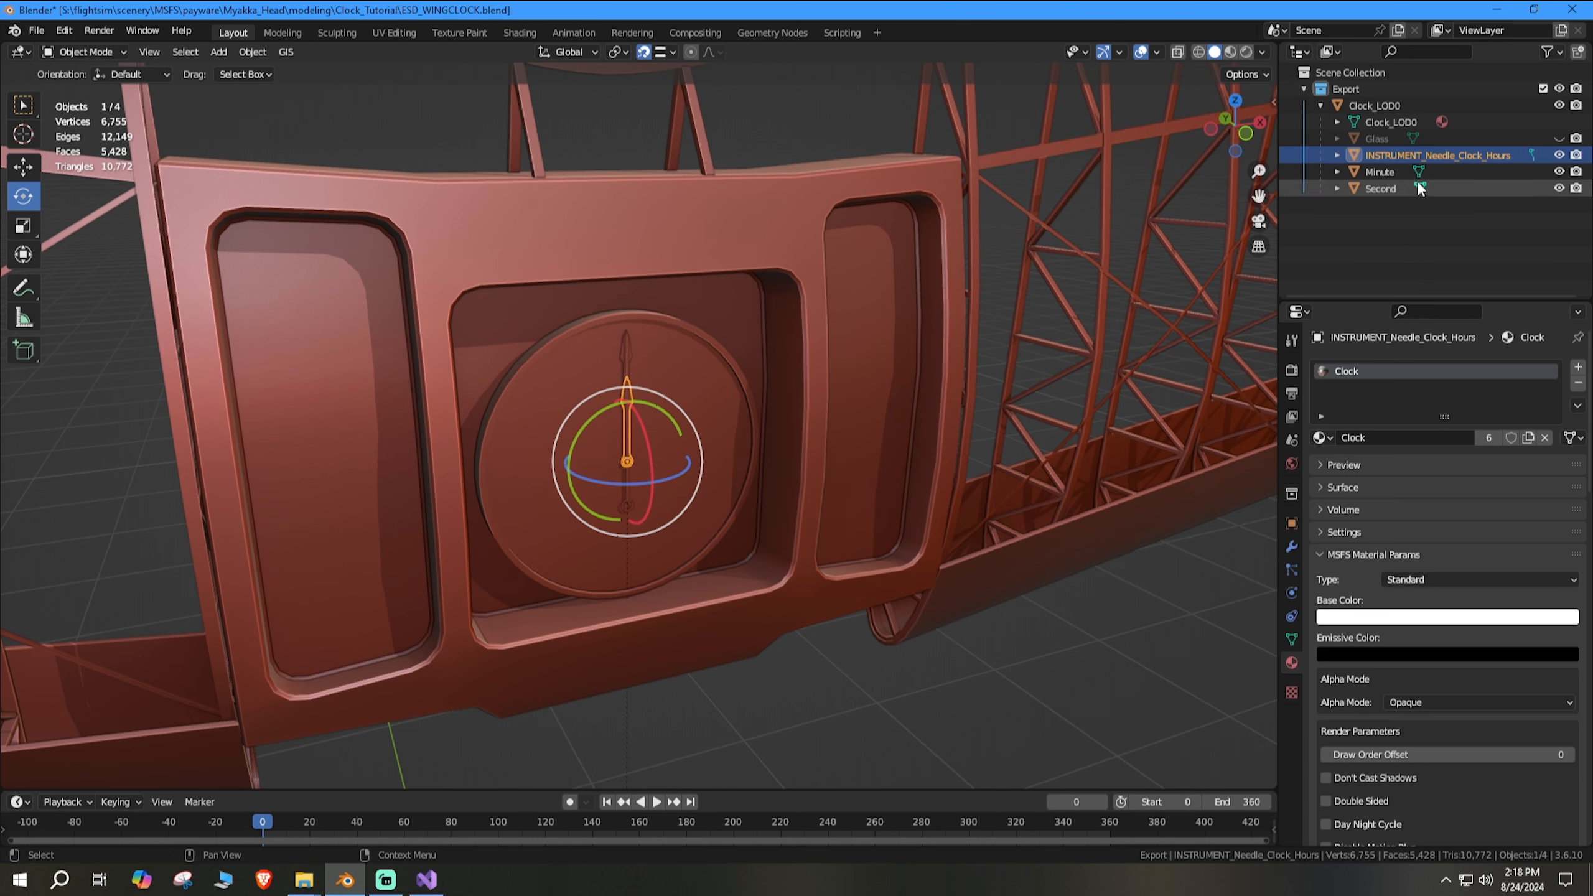
Step: Rename the Minute object as INSTRUMENT_Needle_Clock_Minutes, reusing the copied node ID
double_click(1389, 169)
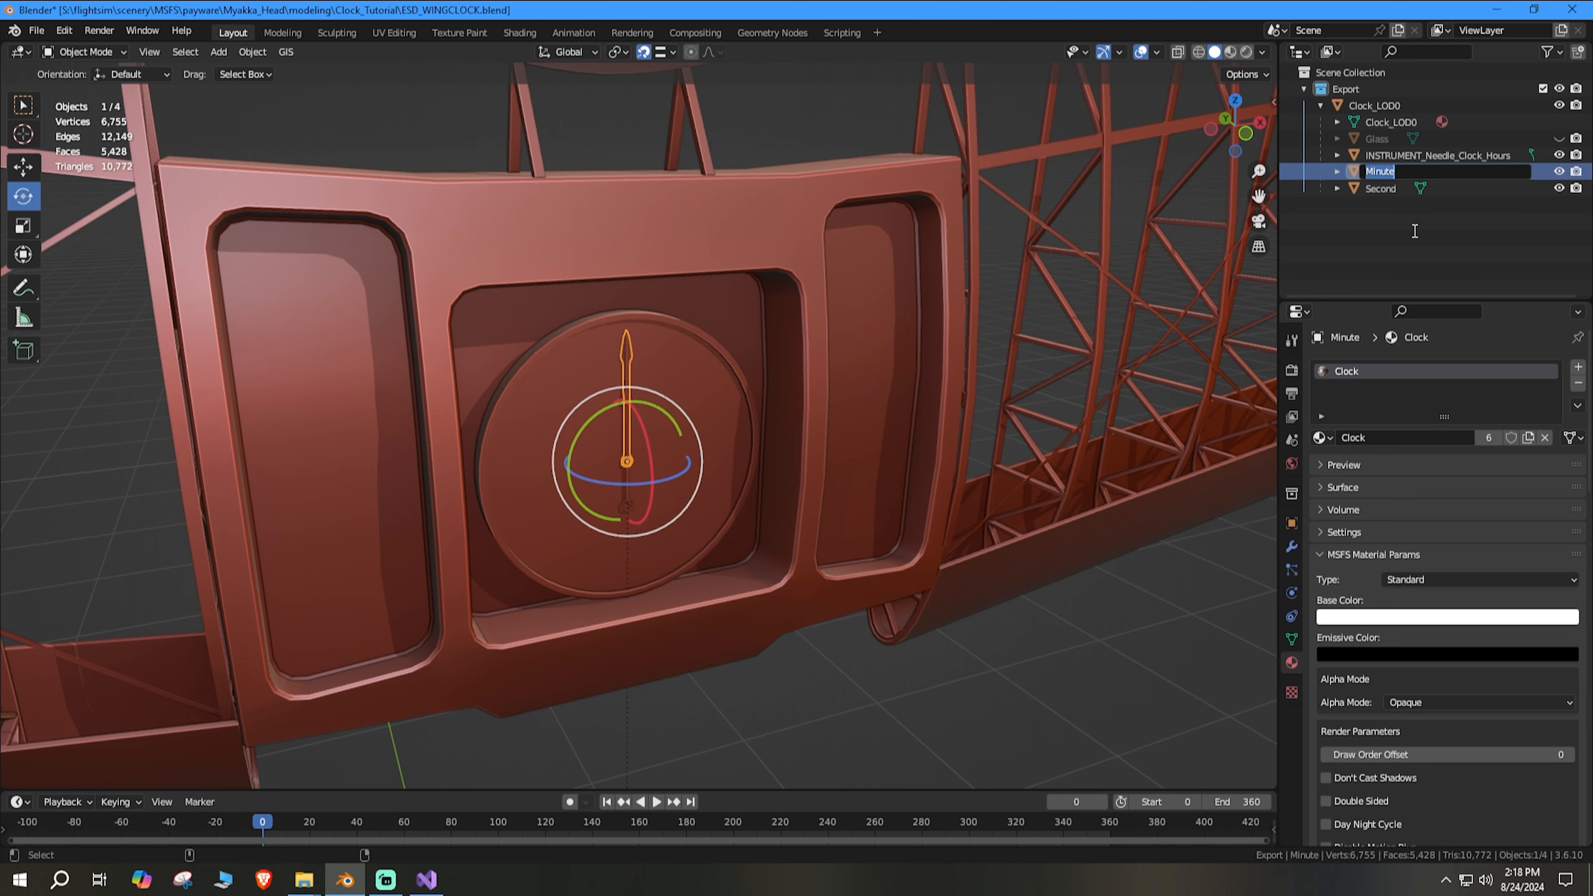
key(ctrl+v)
key(BackSpace)
key(BackSpace)
key(BackSpace)
key(BackSpace)
key(BackSpace)
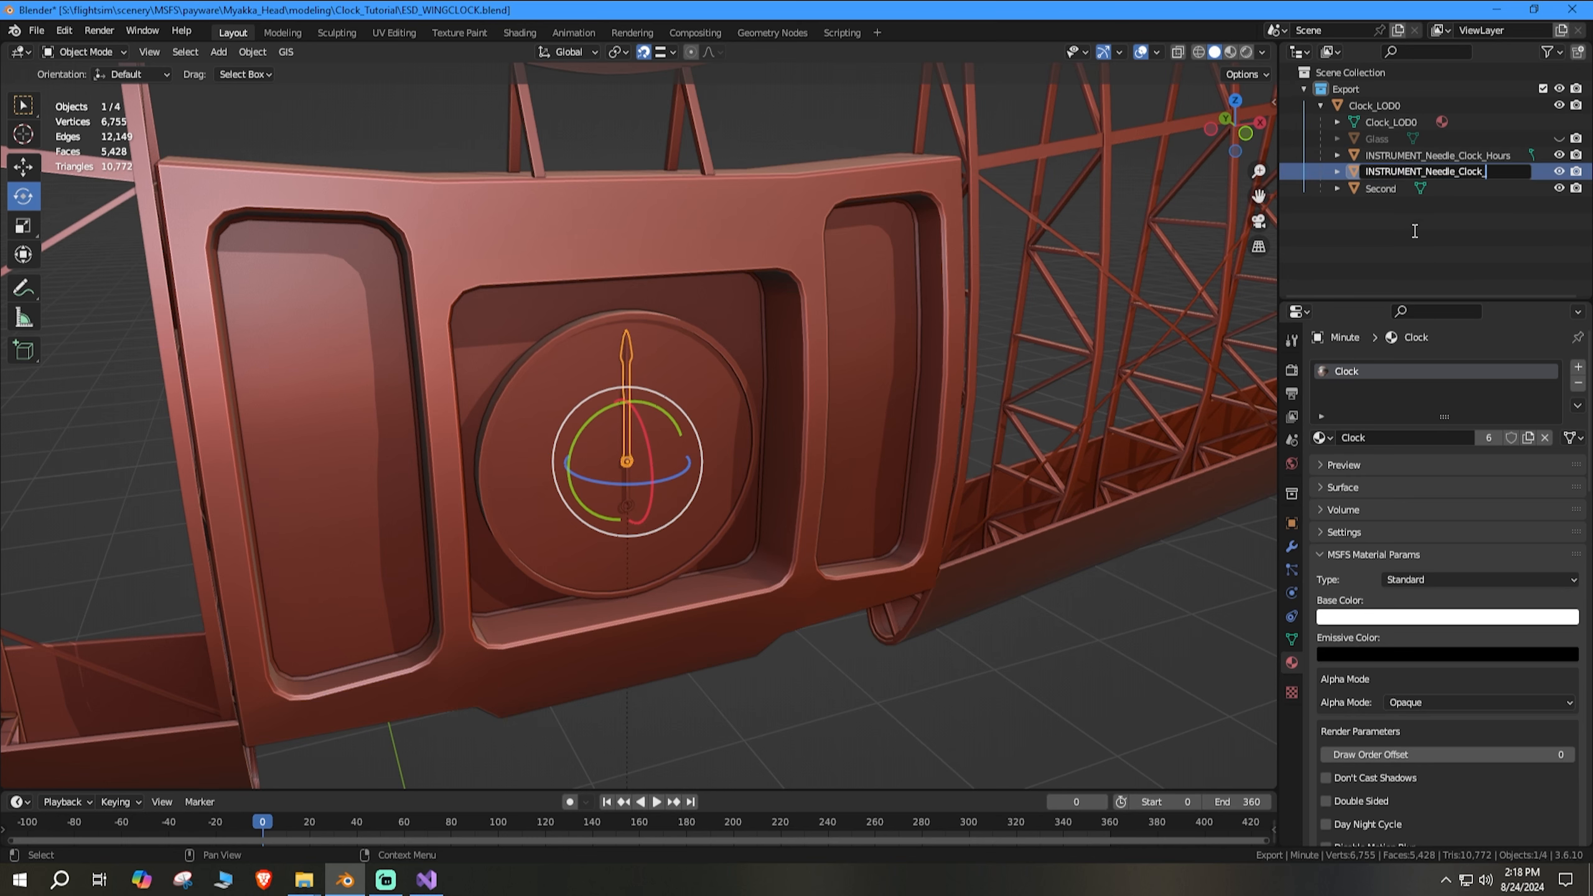
text(Minutes)
key(Return)
Step: Rename the Second object as INSTRUMENT_Needle_Clock_Seconds, reusing the copied node ID
click(1389, 192)
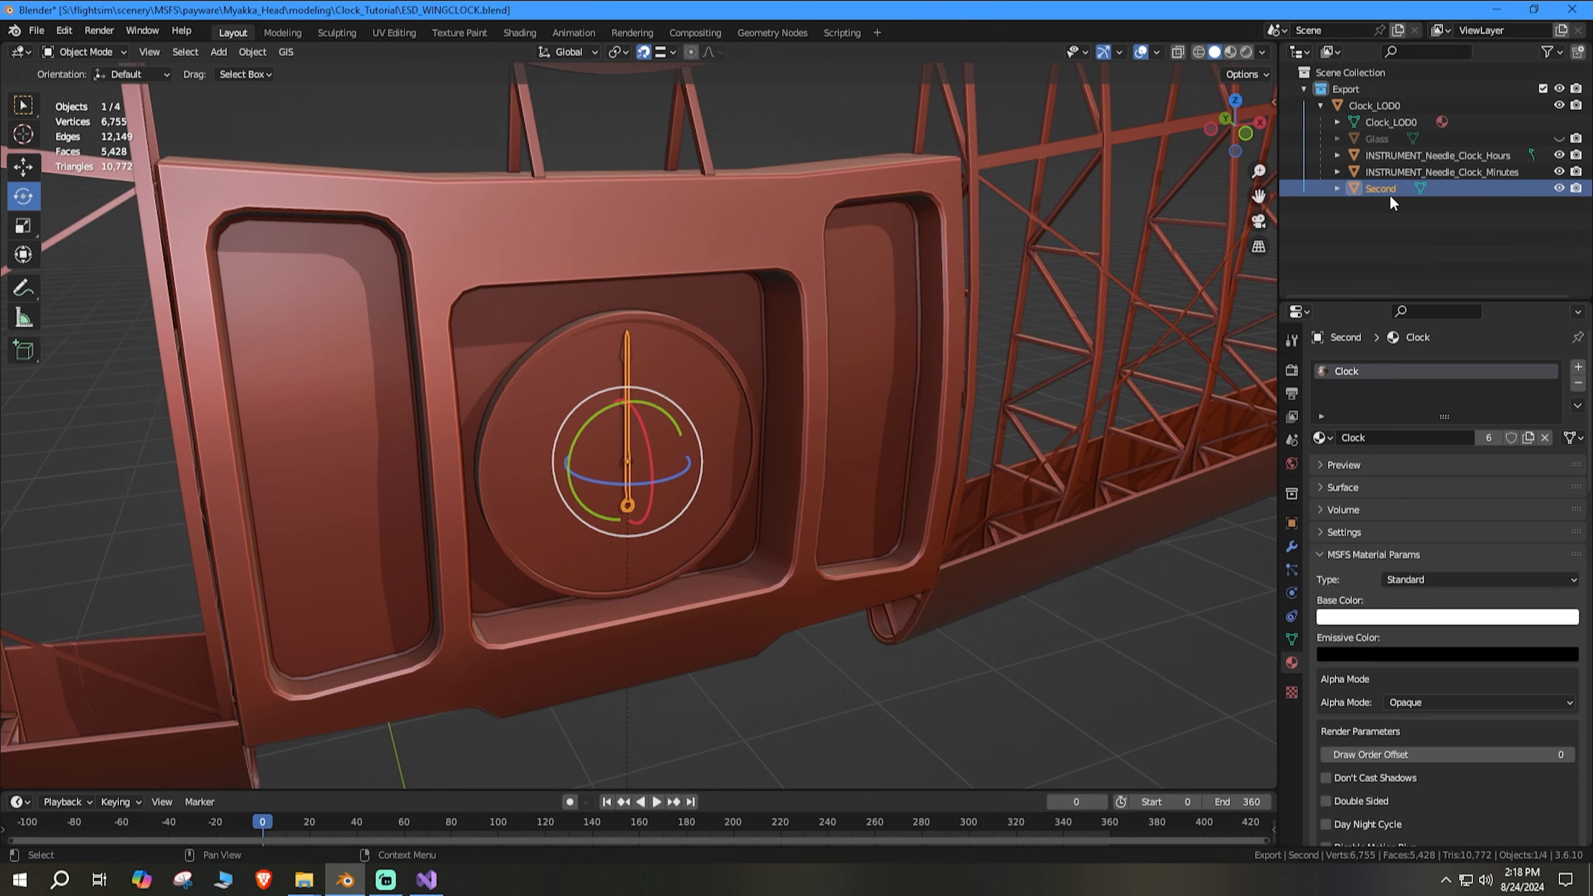
double_click(1390, 195)
key(ctrl+v)
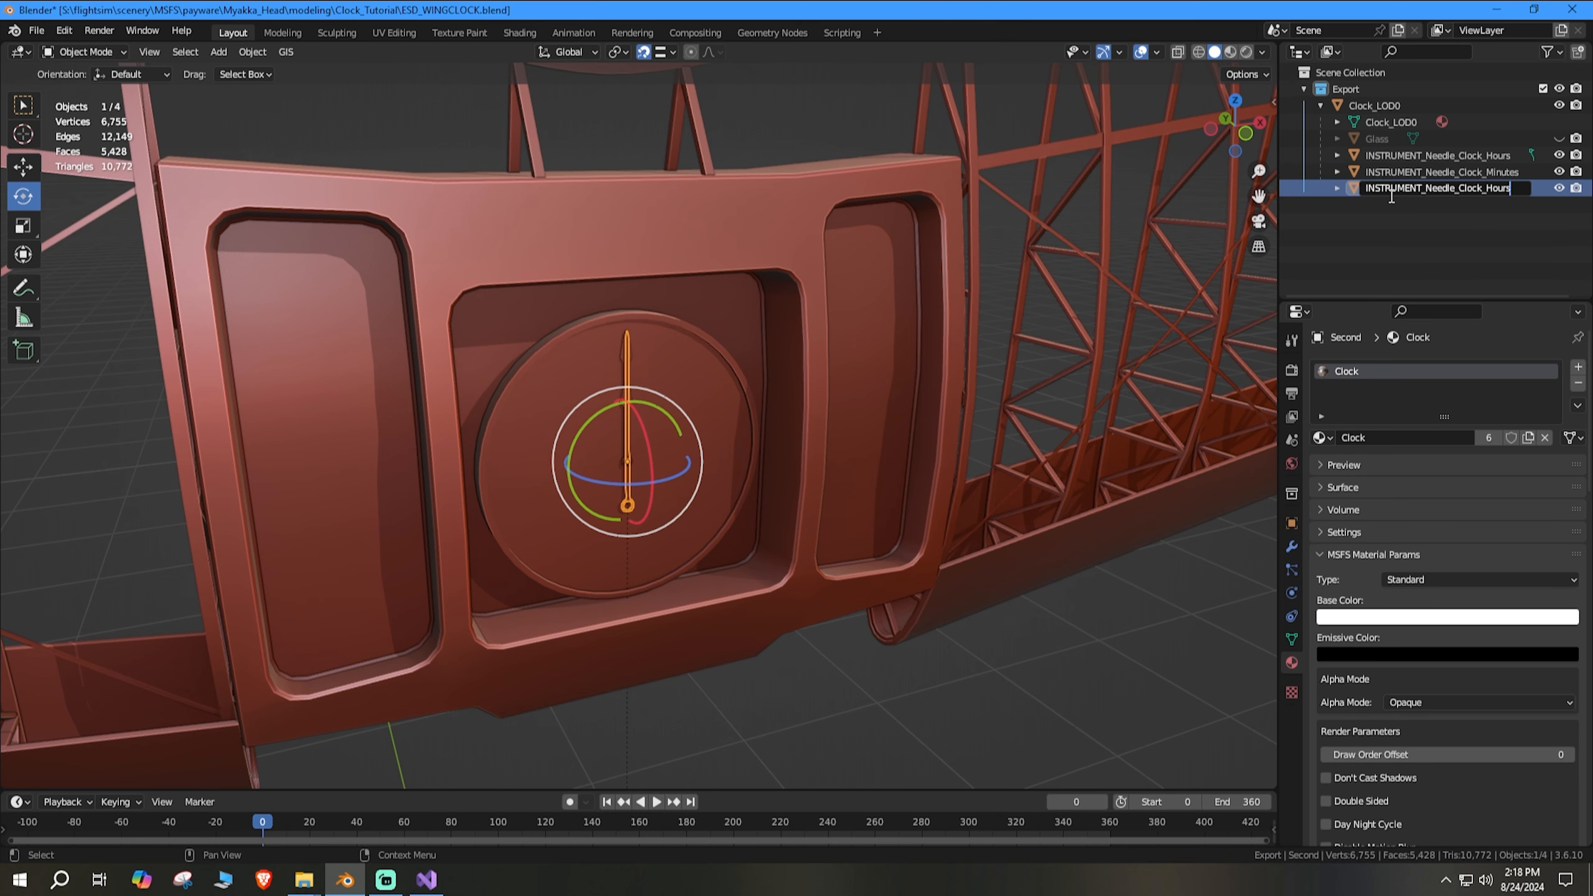
key(BackSpace)
key(BackSpace)
key(BackSpace)
key(BackSpace)
key(BackSpace)
text(Seconds)
key(Return)
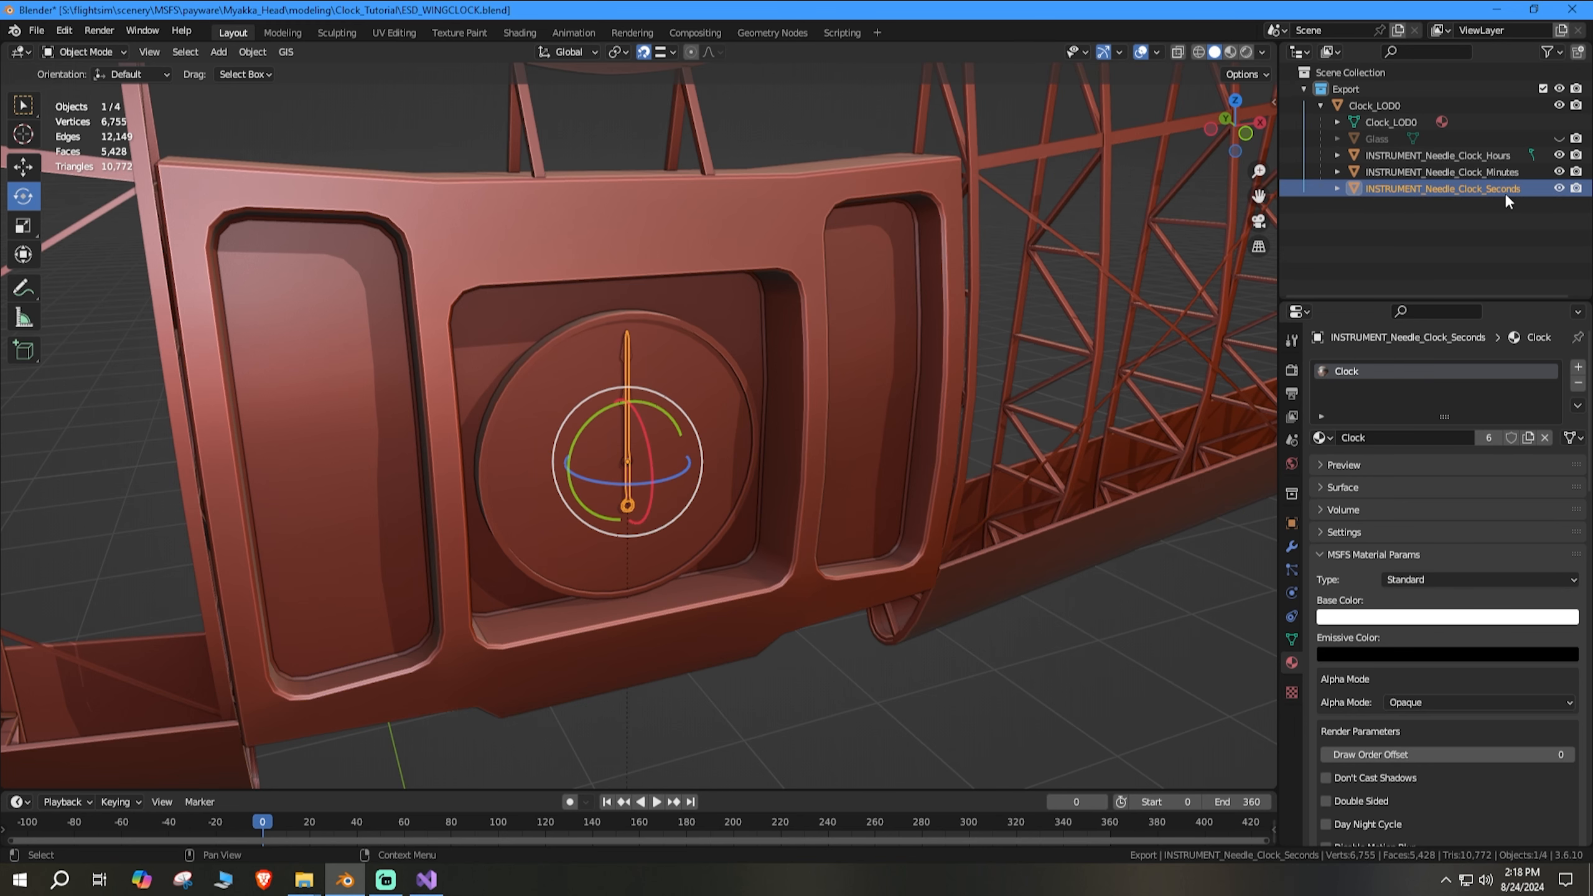
Step: Try rotating the hours needle freely about its pivot with the Rotate tool, and undo the rotation
click(1493, 156)
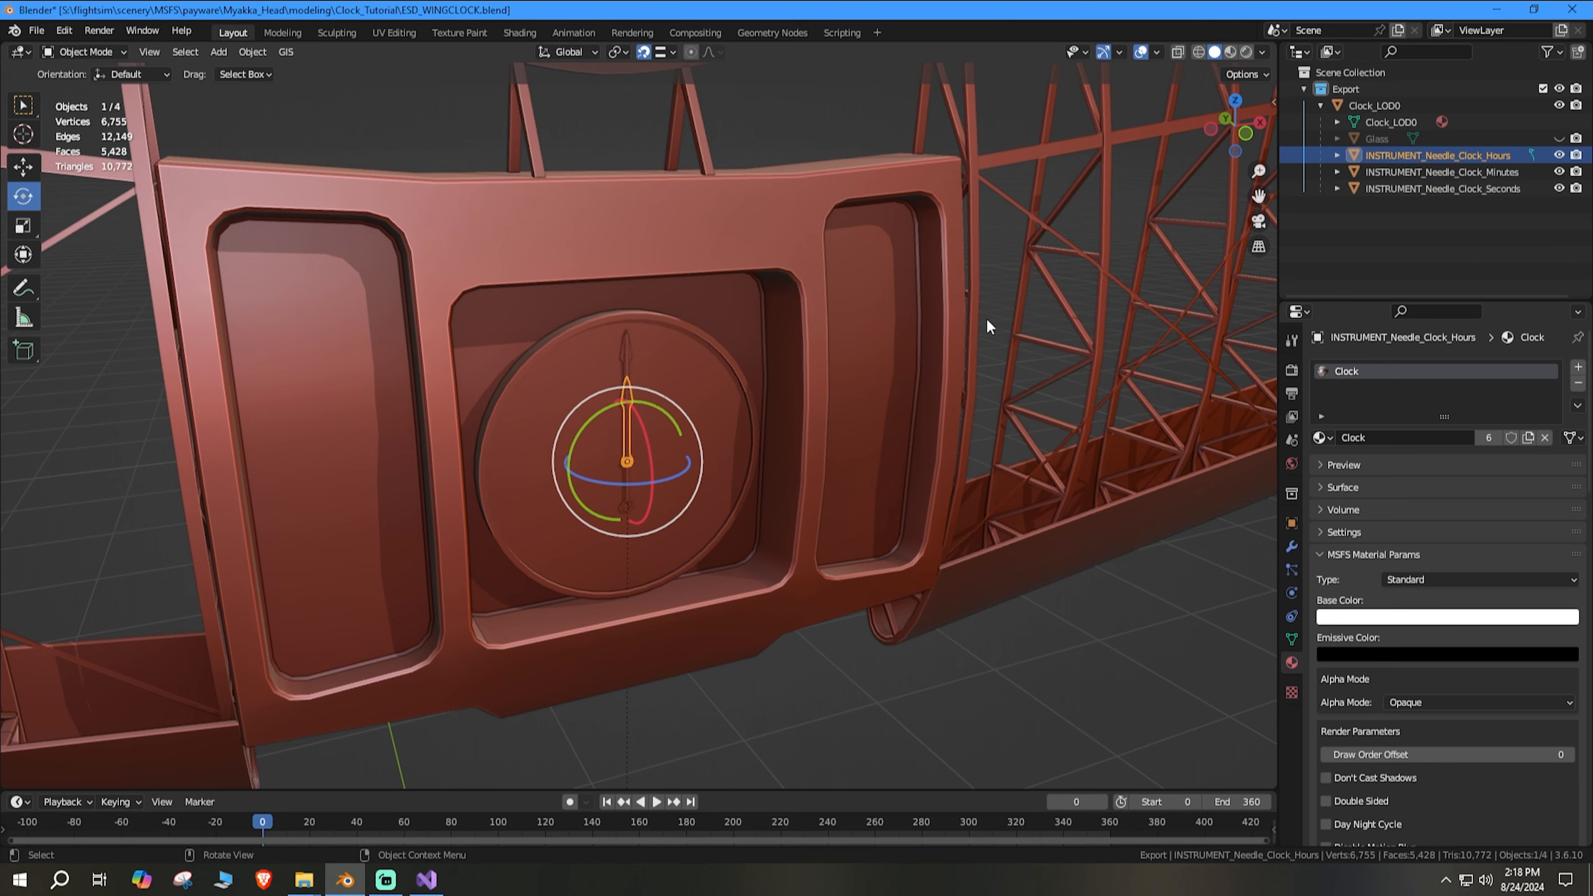
click(25, 172)
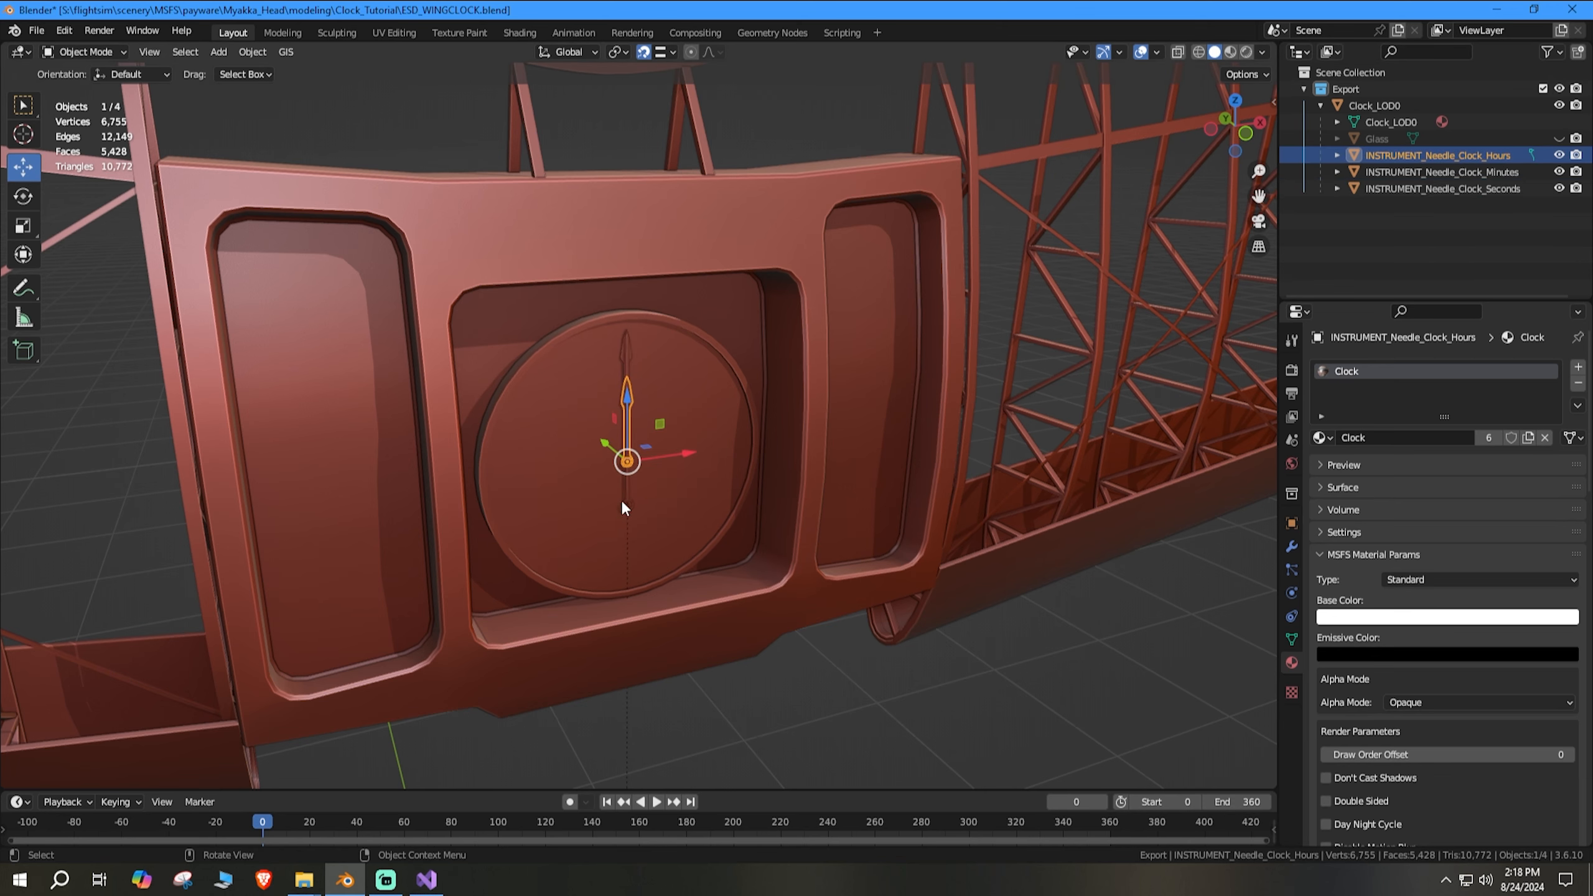
middle_drag(955, 416, 962, 450)
click(22, 196)
middle_drag(614, 406, 642, 375)
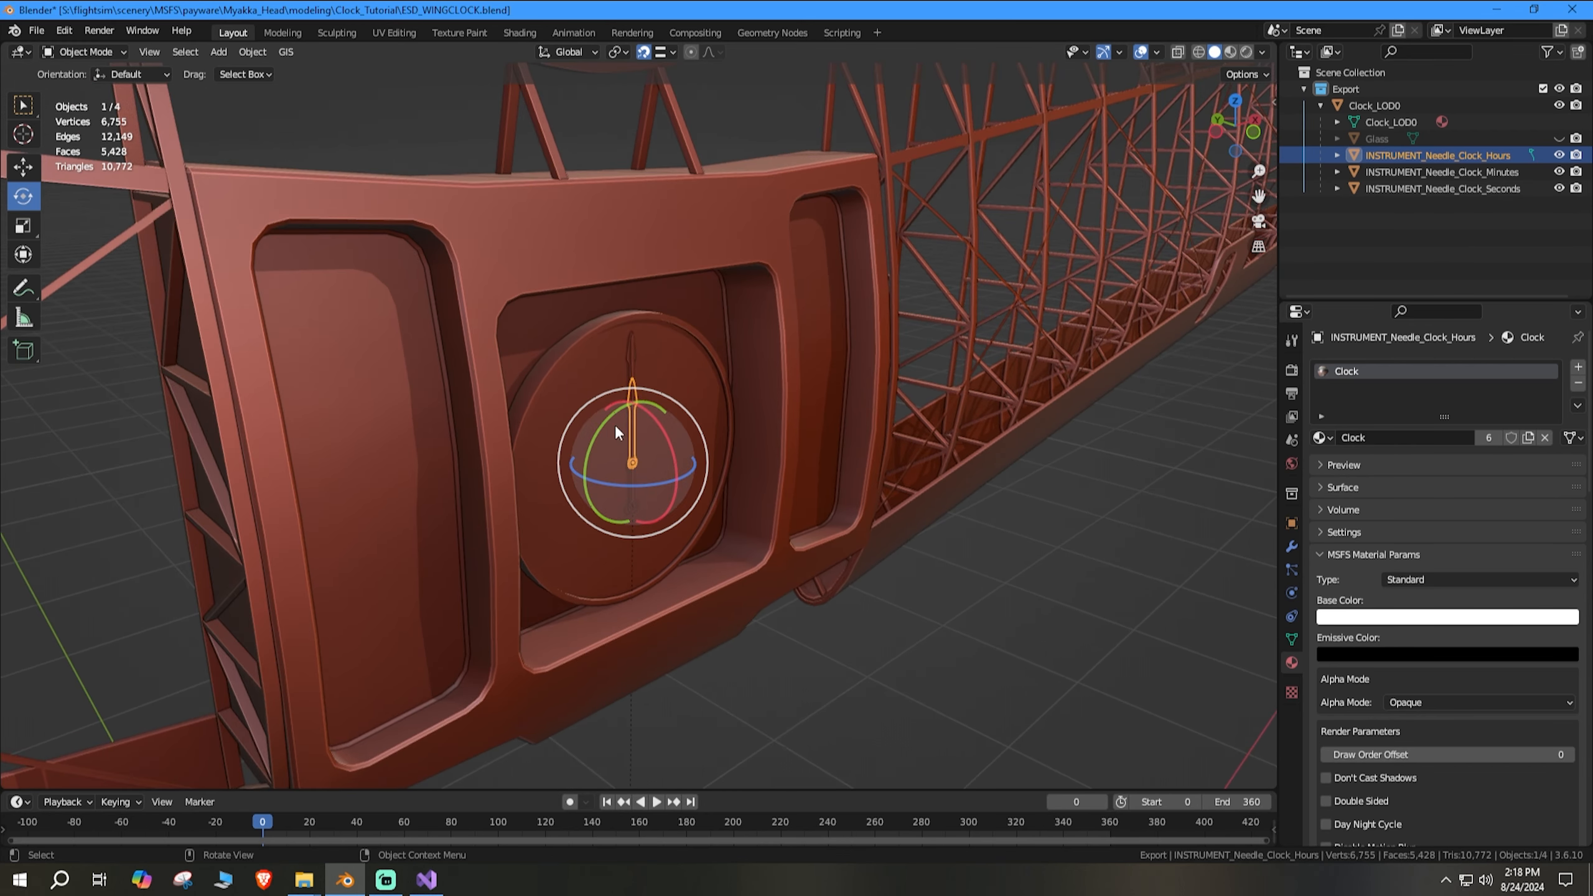
drag(599, 424, 672, 411)
key(ctrl+z)
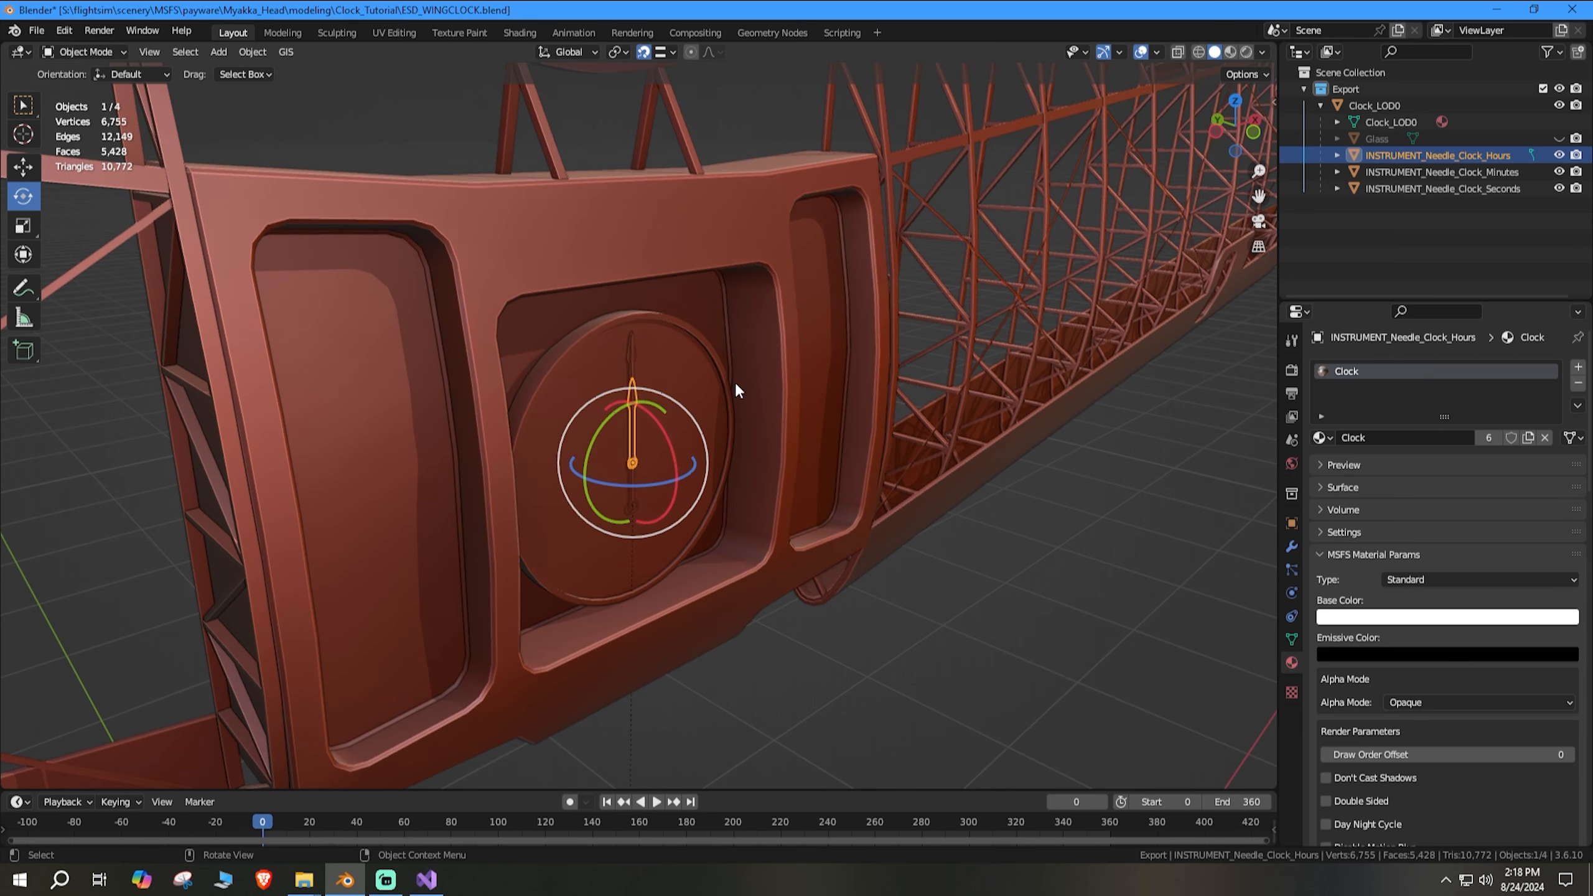
Step: Align the view straight onto the clock face and enlarge the timeline area, briefly starting and stopping playback
click(1253, 133)
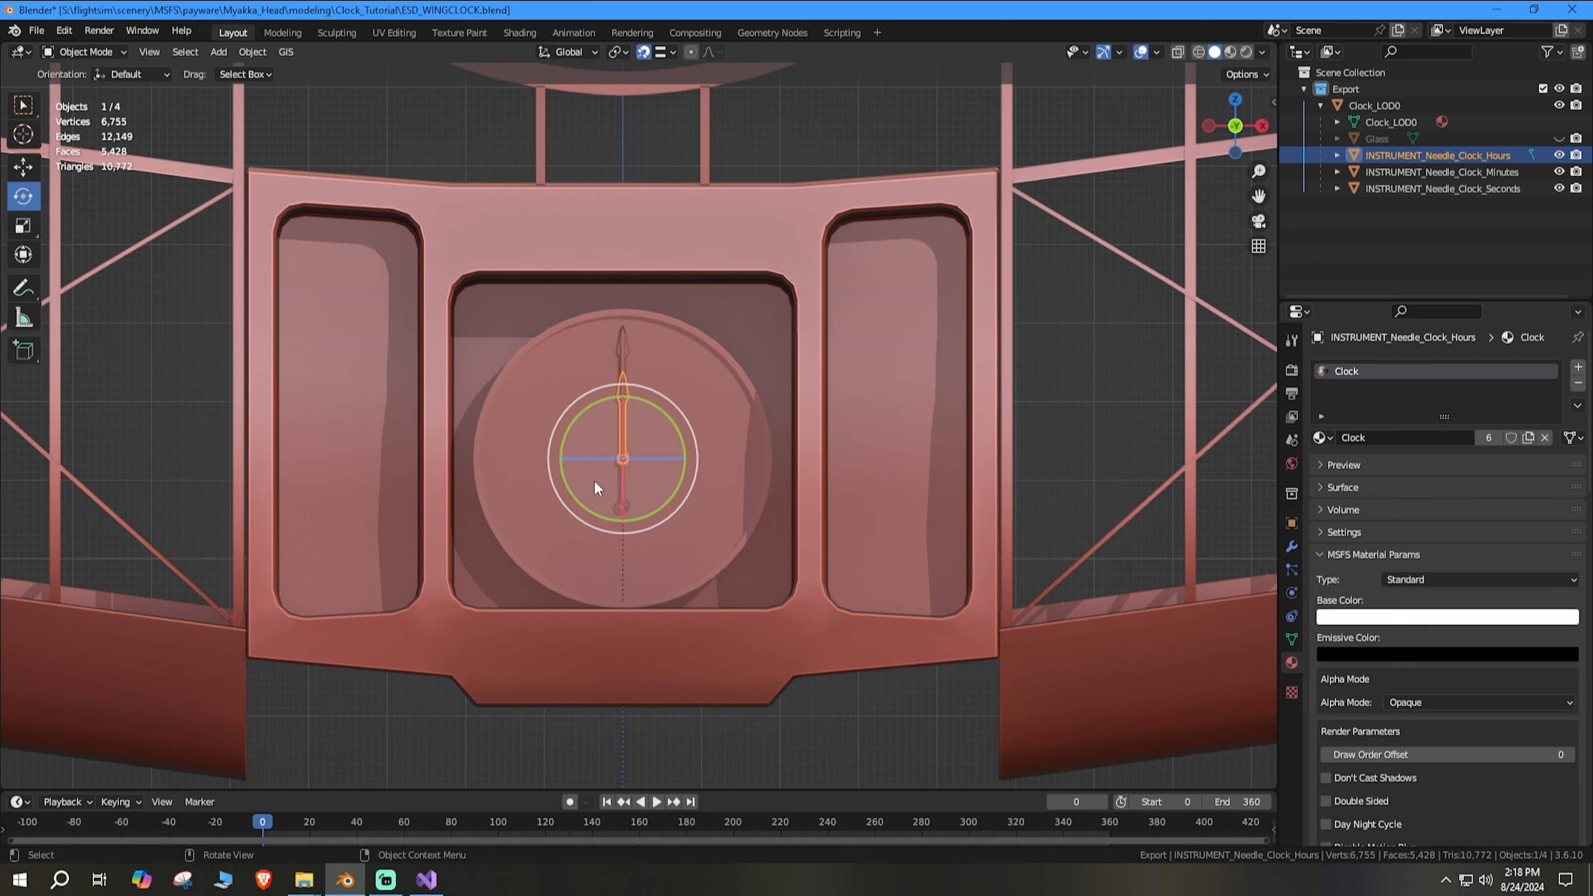
scroll(667, 507, up, 4)
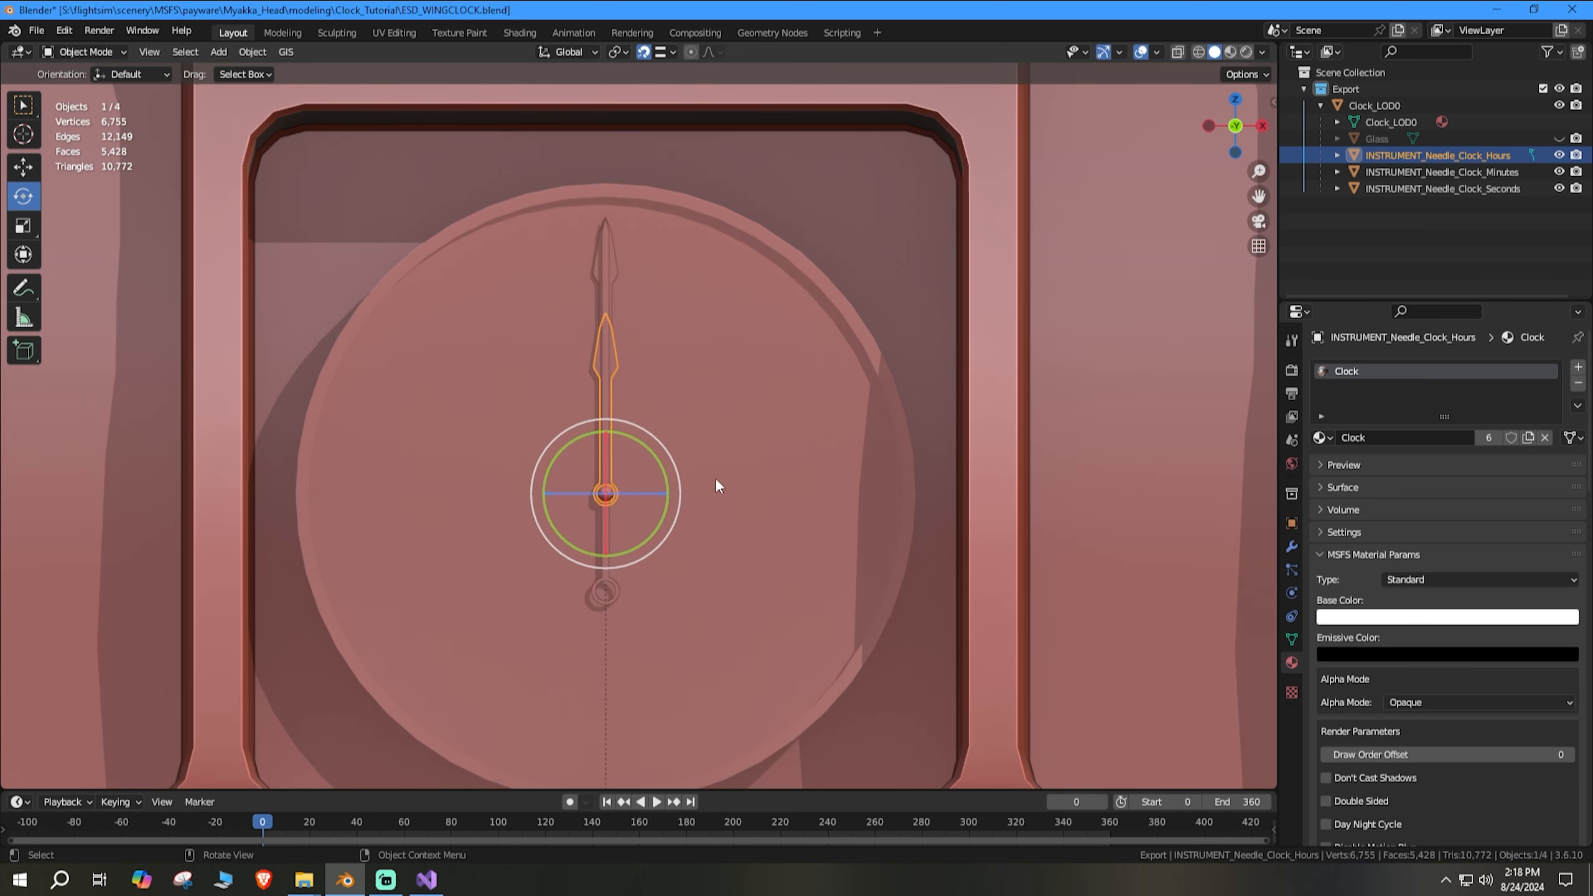
scroll(815, 450, down, 1)
shift+middle_drag(898, 438, 944, 378)
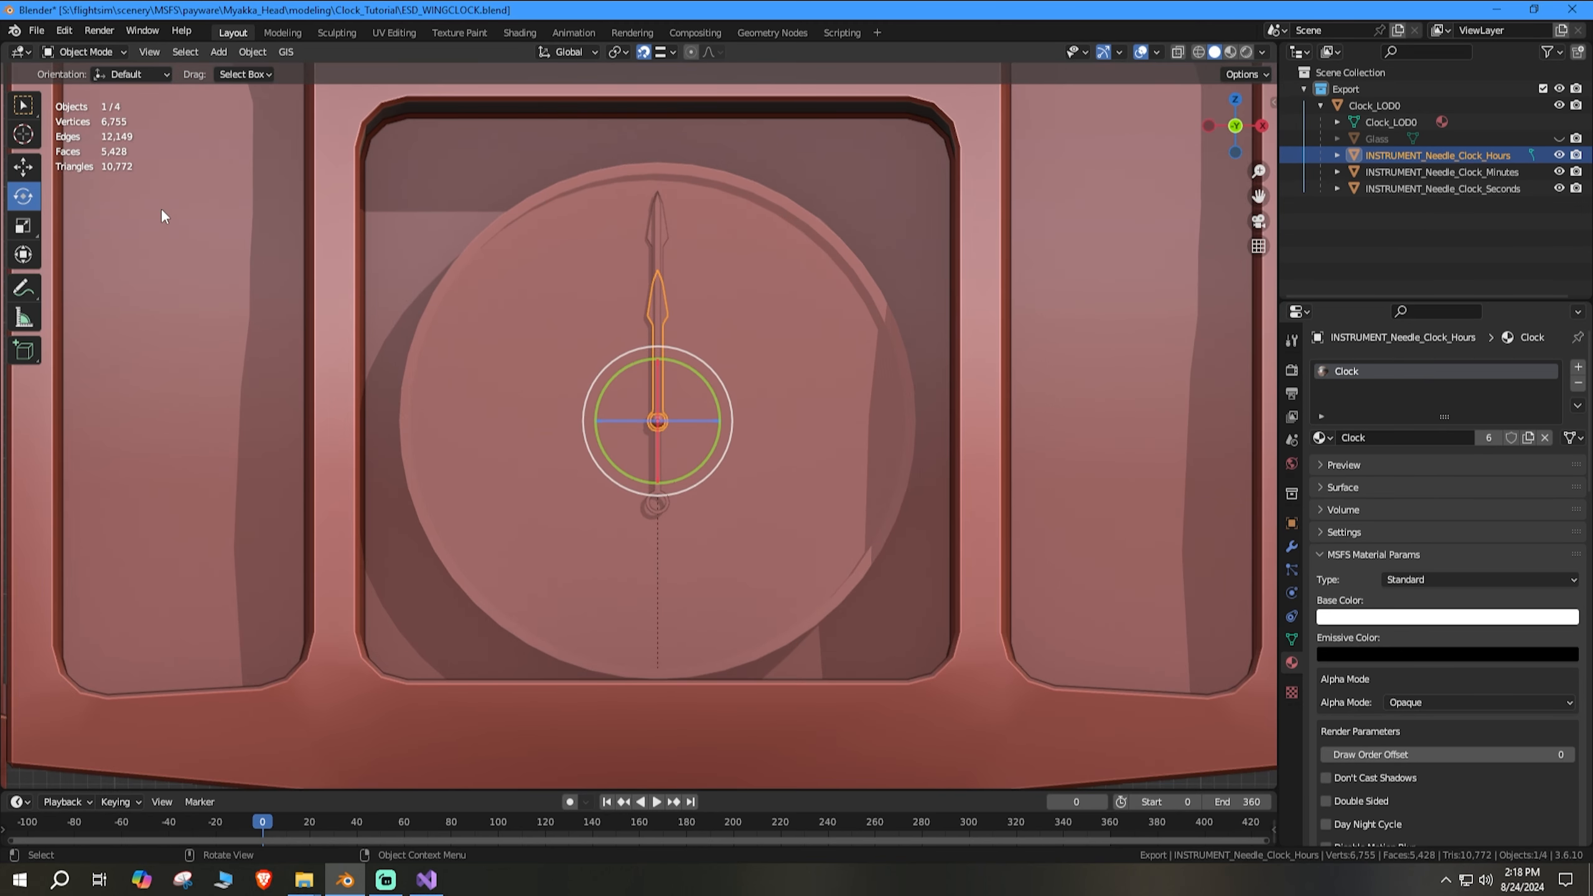
drag(755, 788, 752, 752)
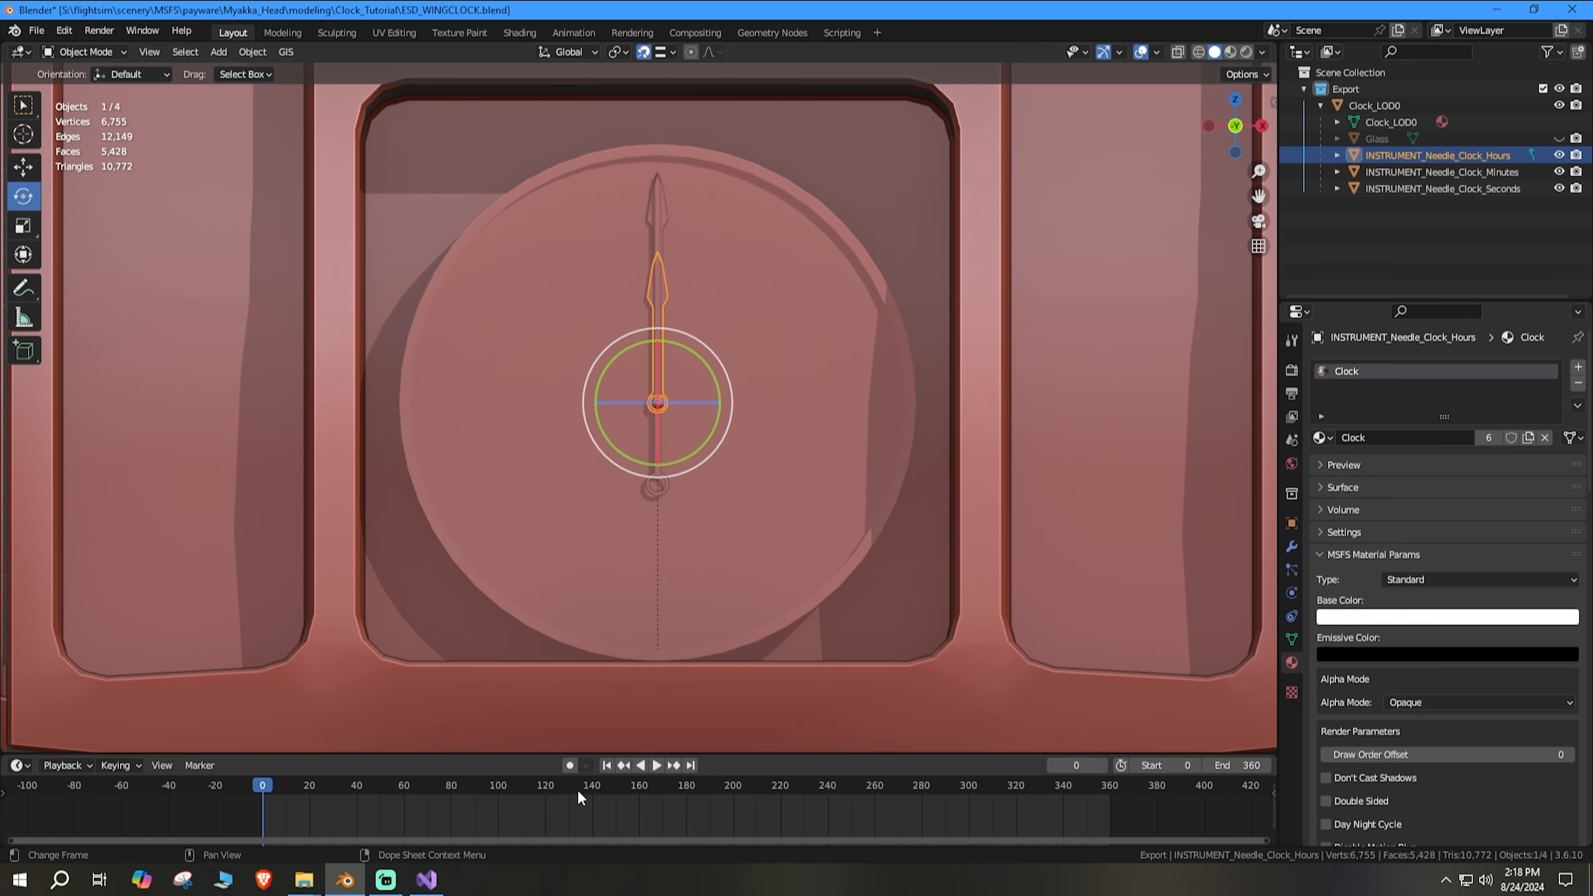
key(space)
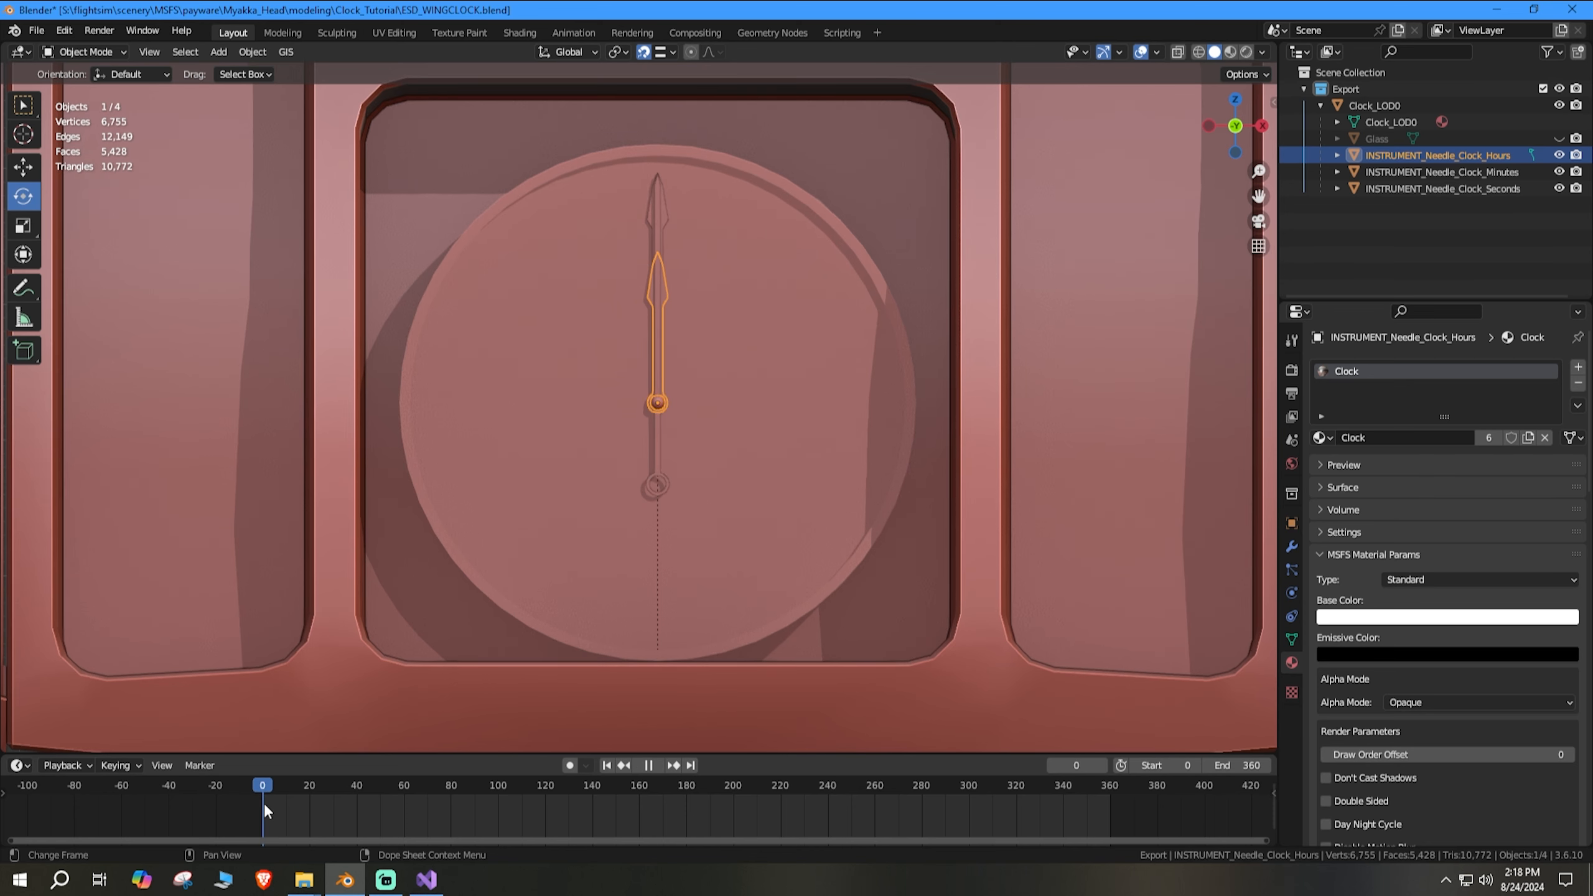
key(space)
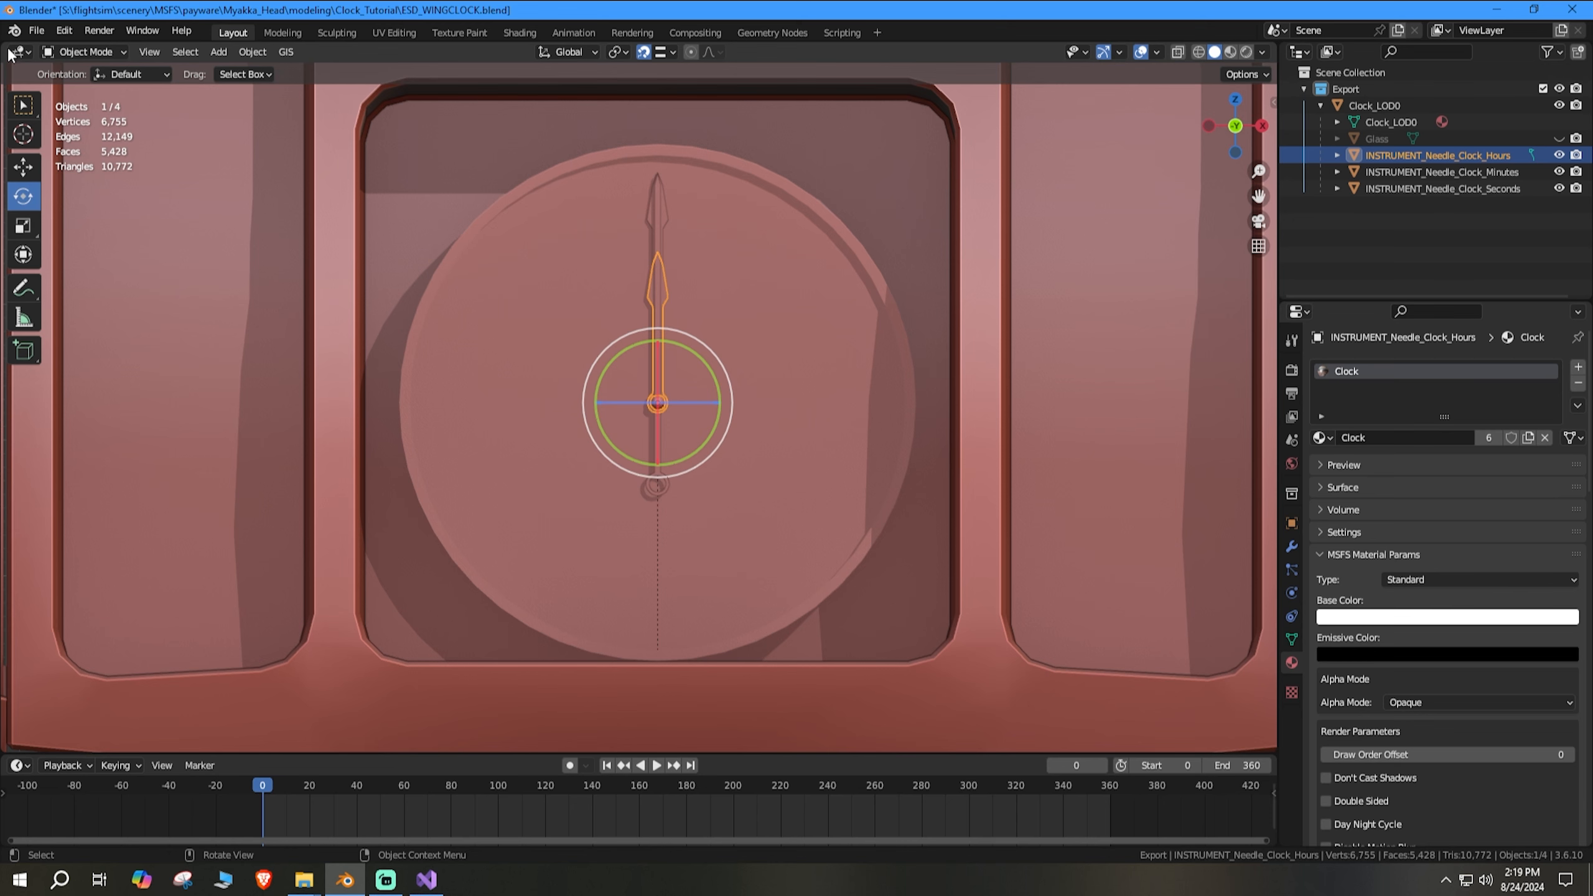
Step: Split the 3D viewport and turn the new area into a Nonlinear Animation editor fitted to the frame range
drag(5, 48, 435, 94)
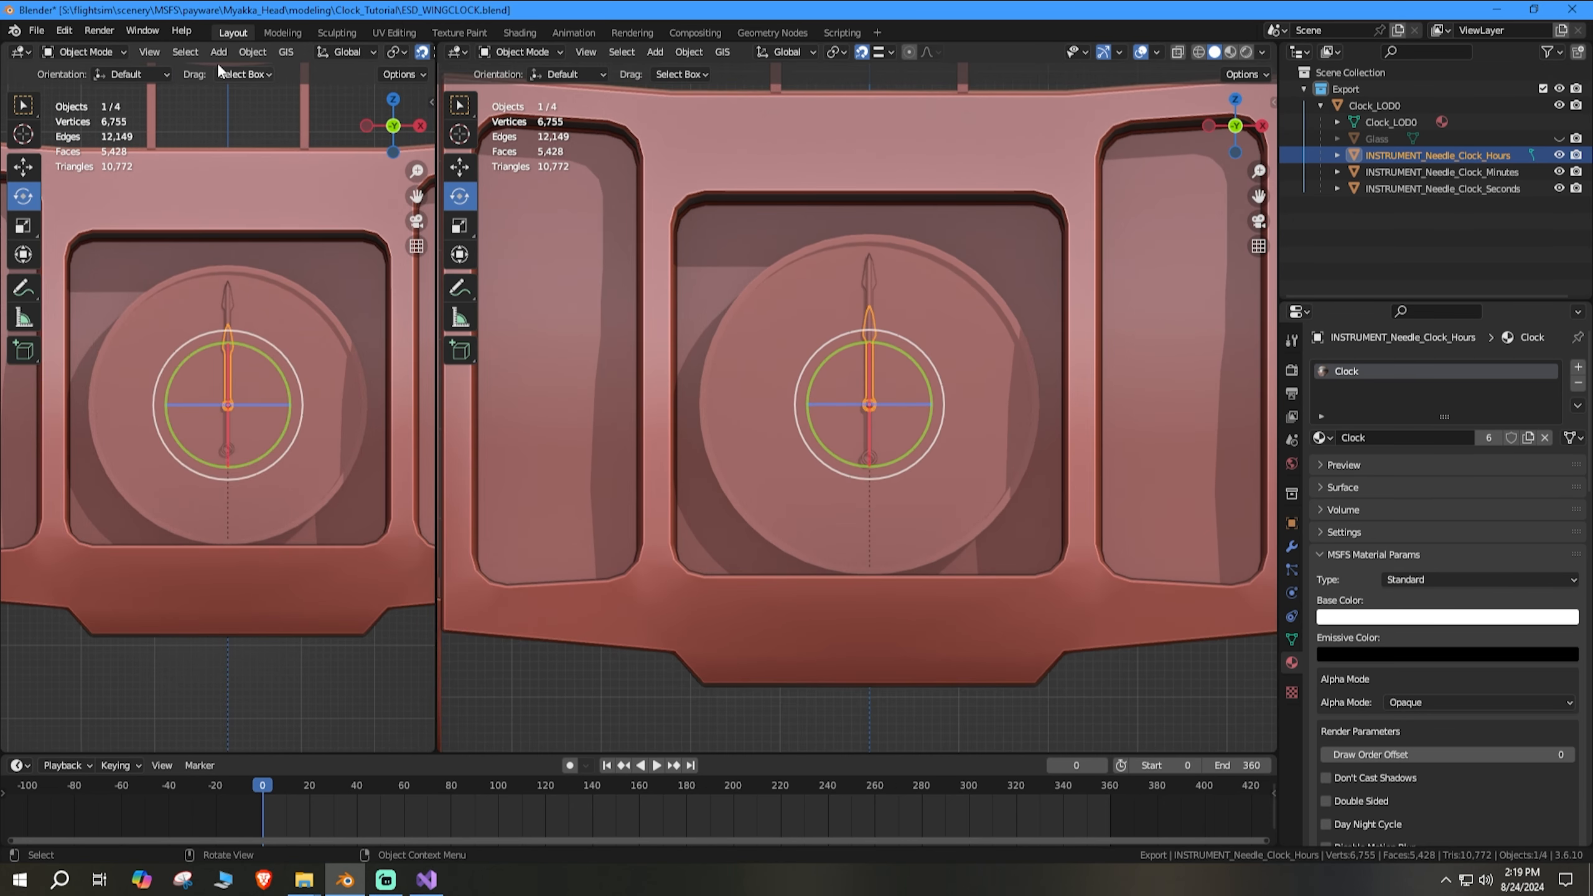
click(22, 52)
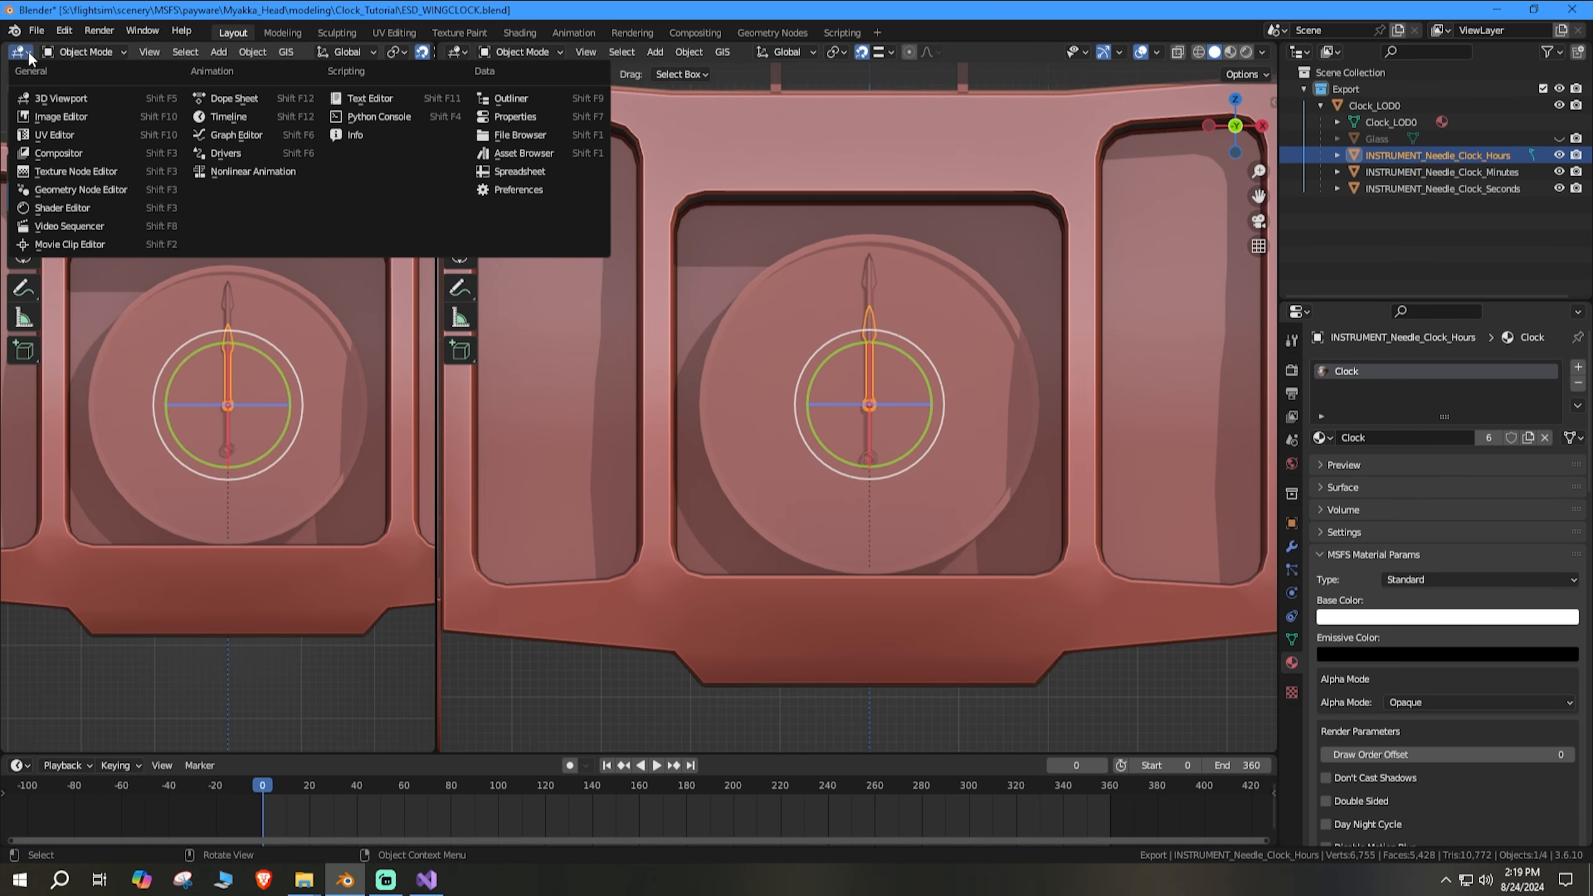
click(221, 179)
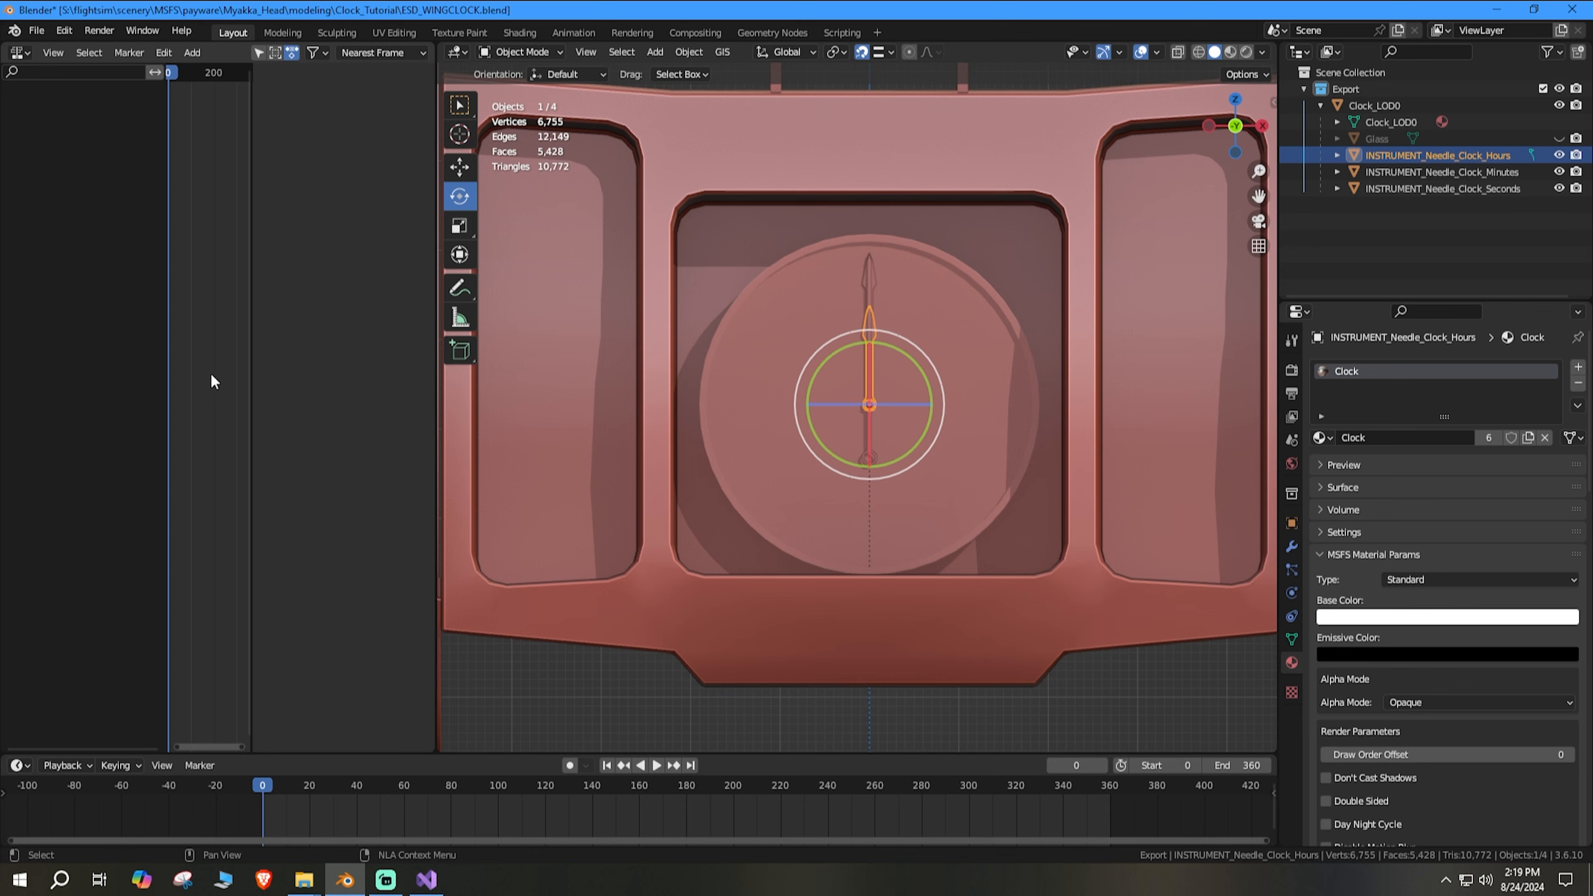
key(Home)
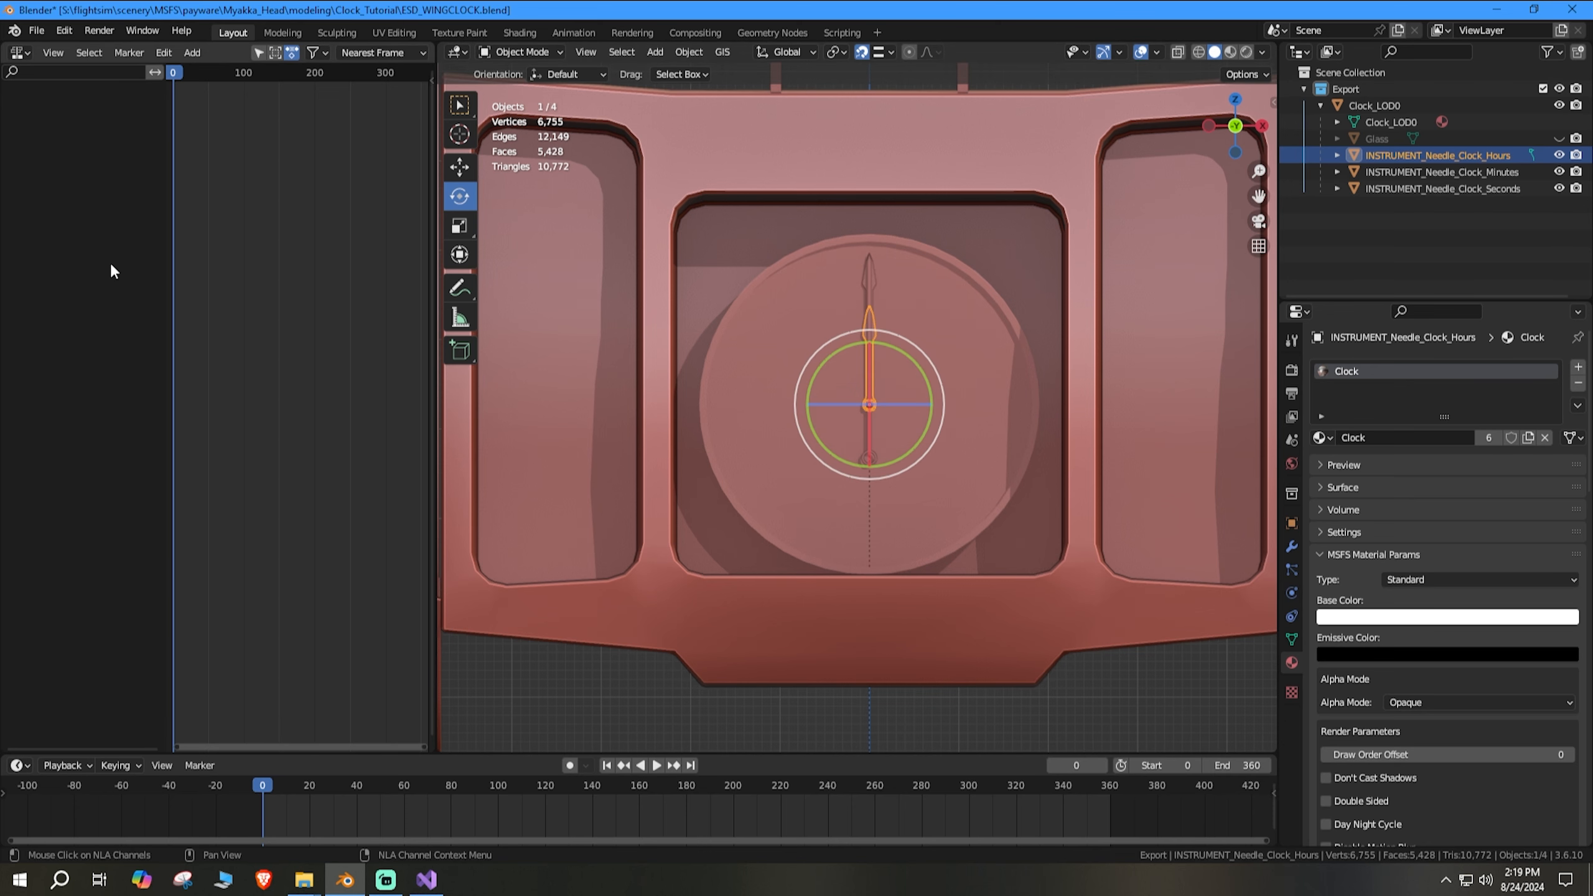
Step: Try to apply rotation and scale to the hours, minutes and seconds needles together
scroll(1090, 483, up, 3)
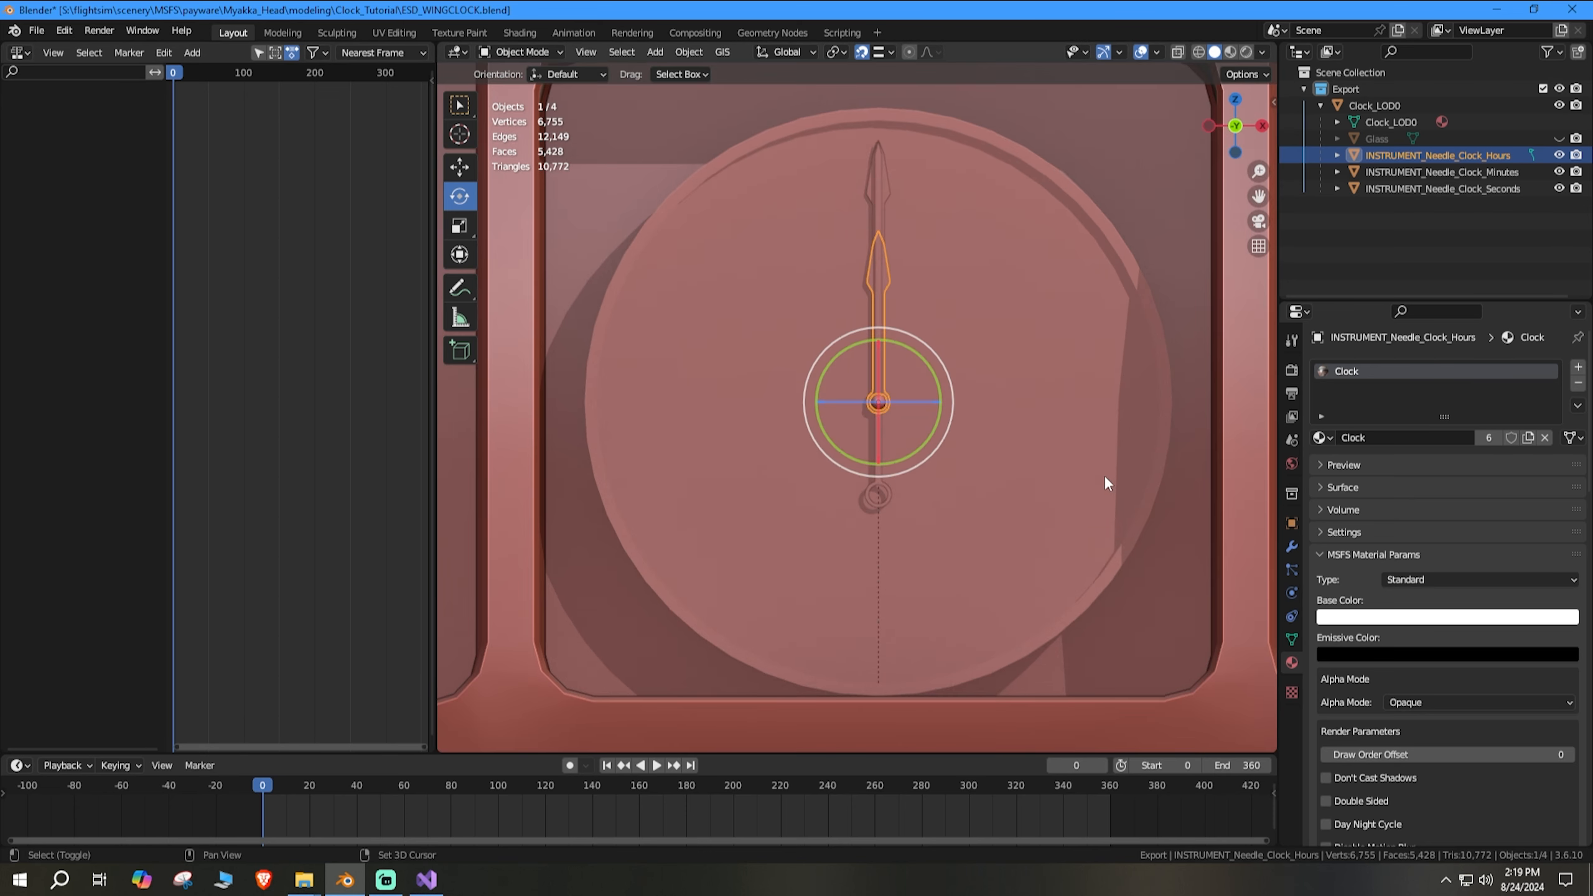
shift+middle_drag(1101, 474, 1039, 496)
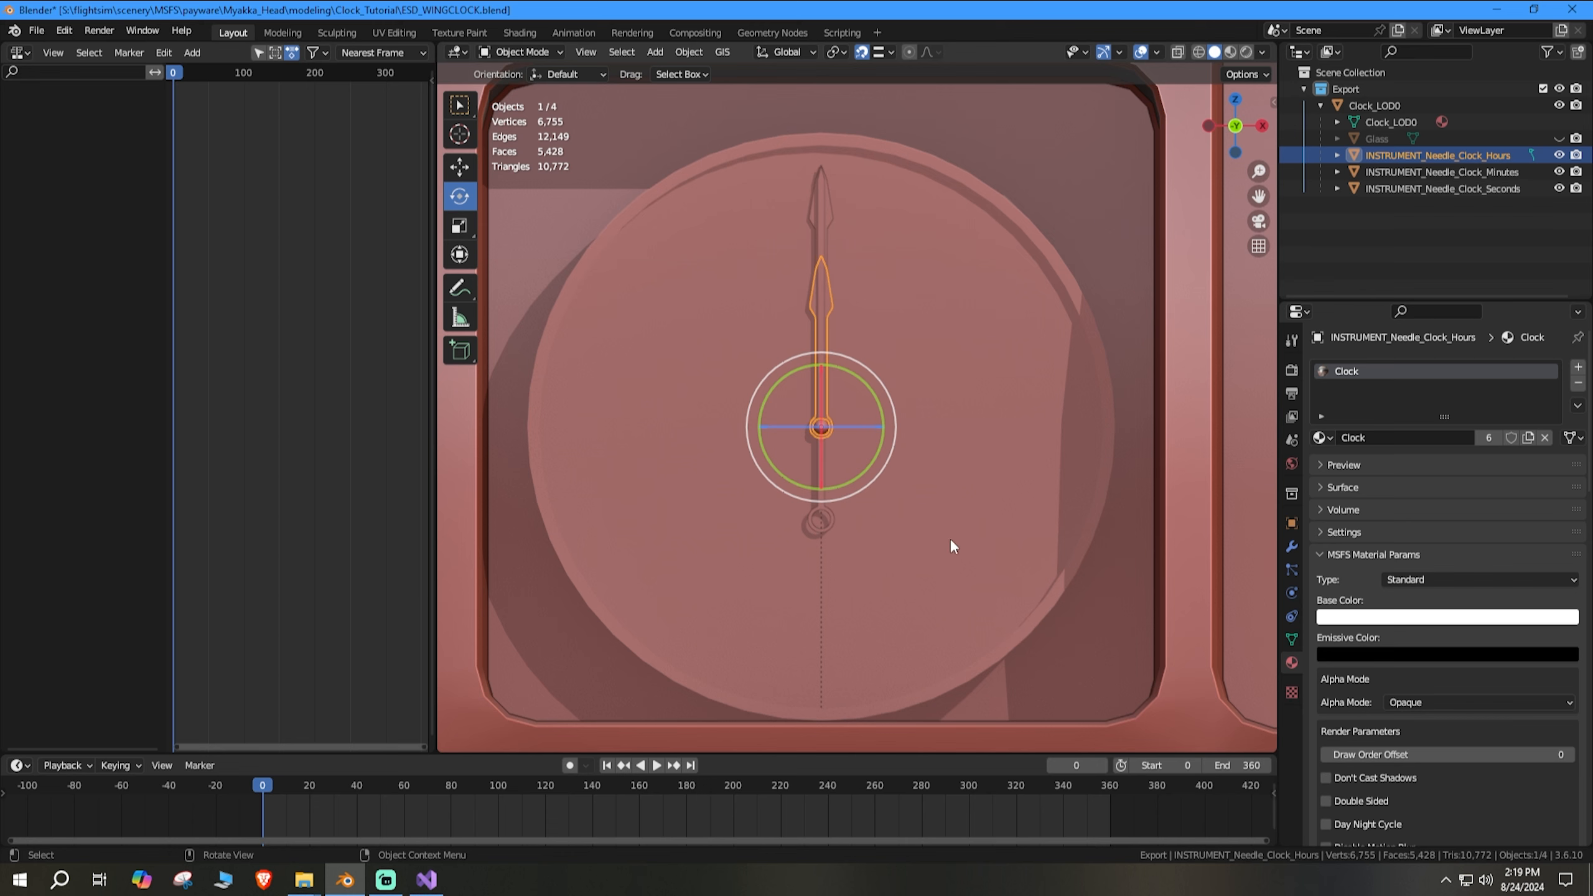
click(1428, 189)
shift+click(1426, 155)
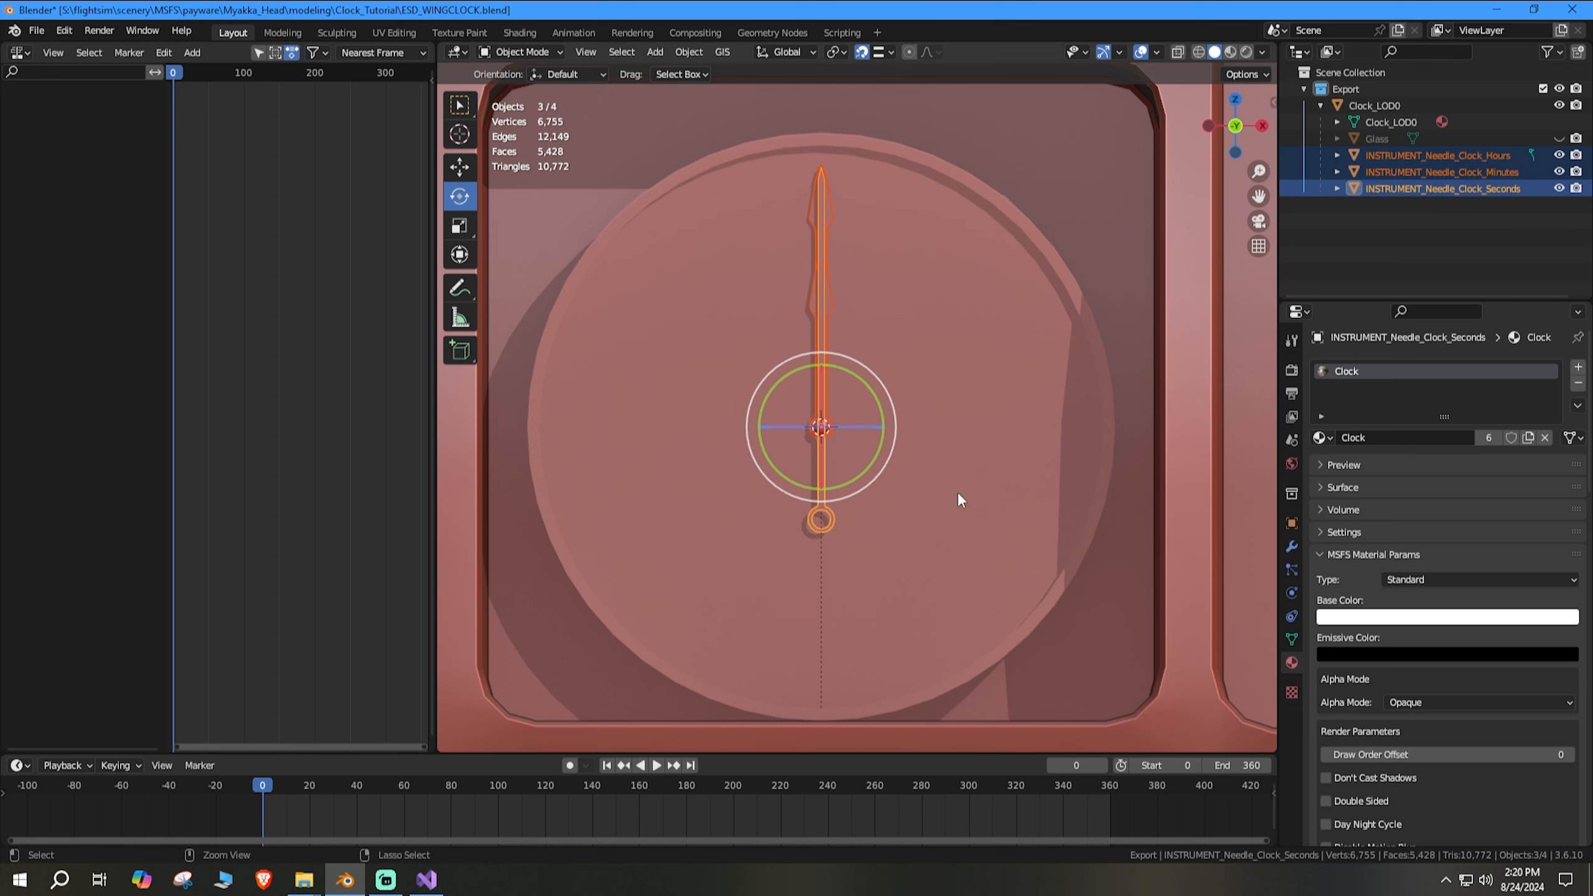
key(ctrl+a)
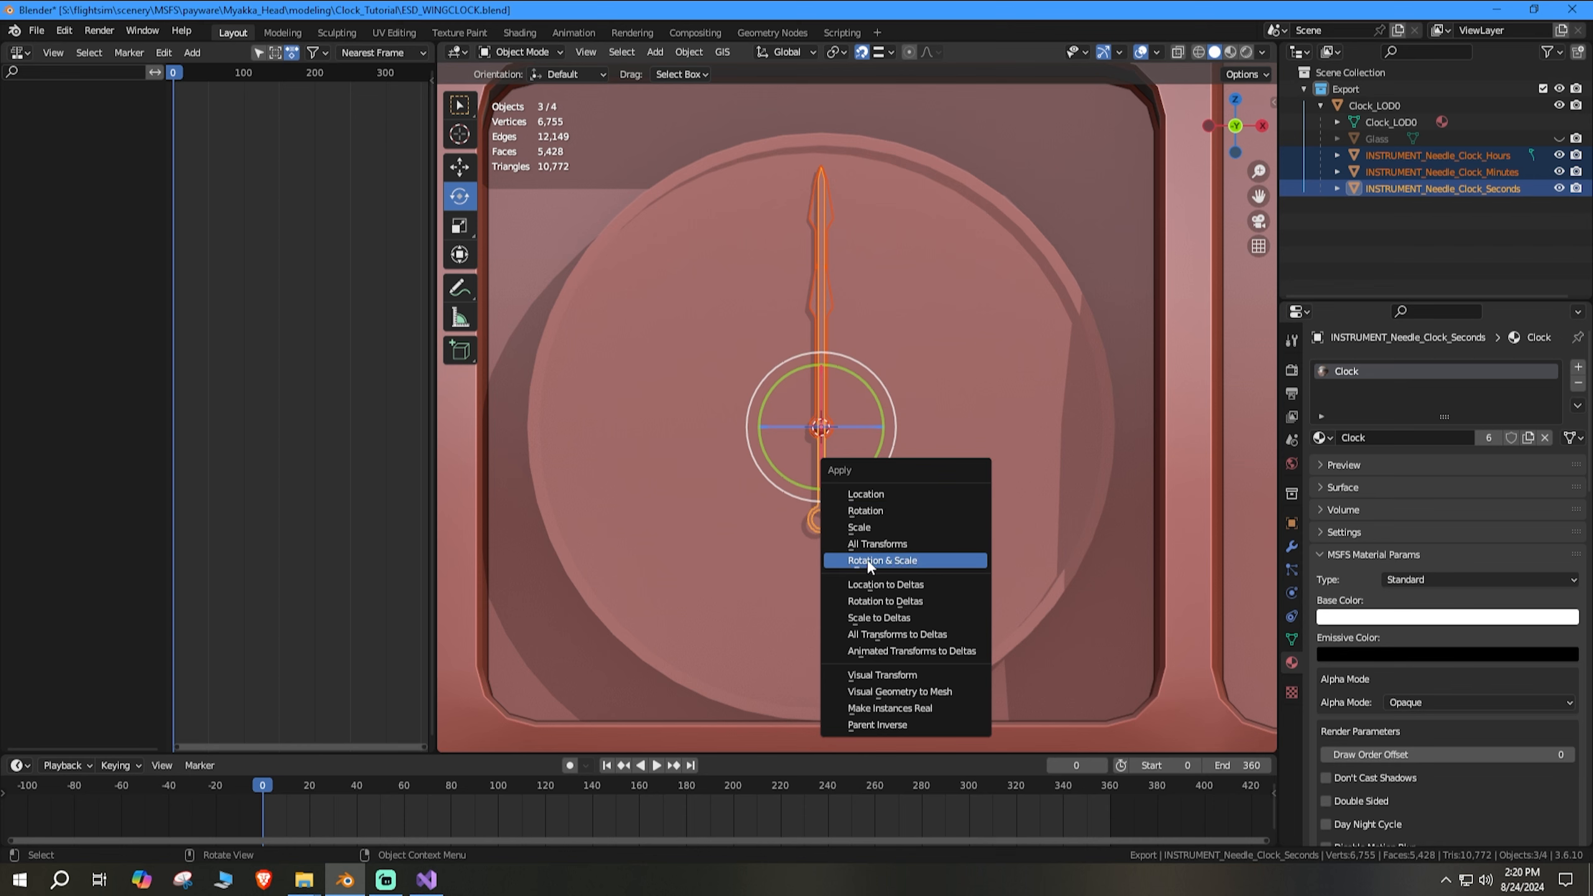
click(903, 563)
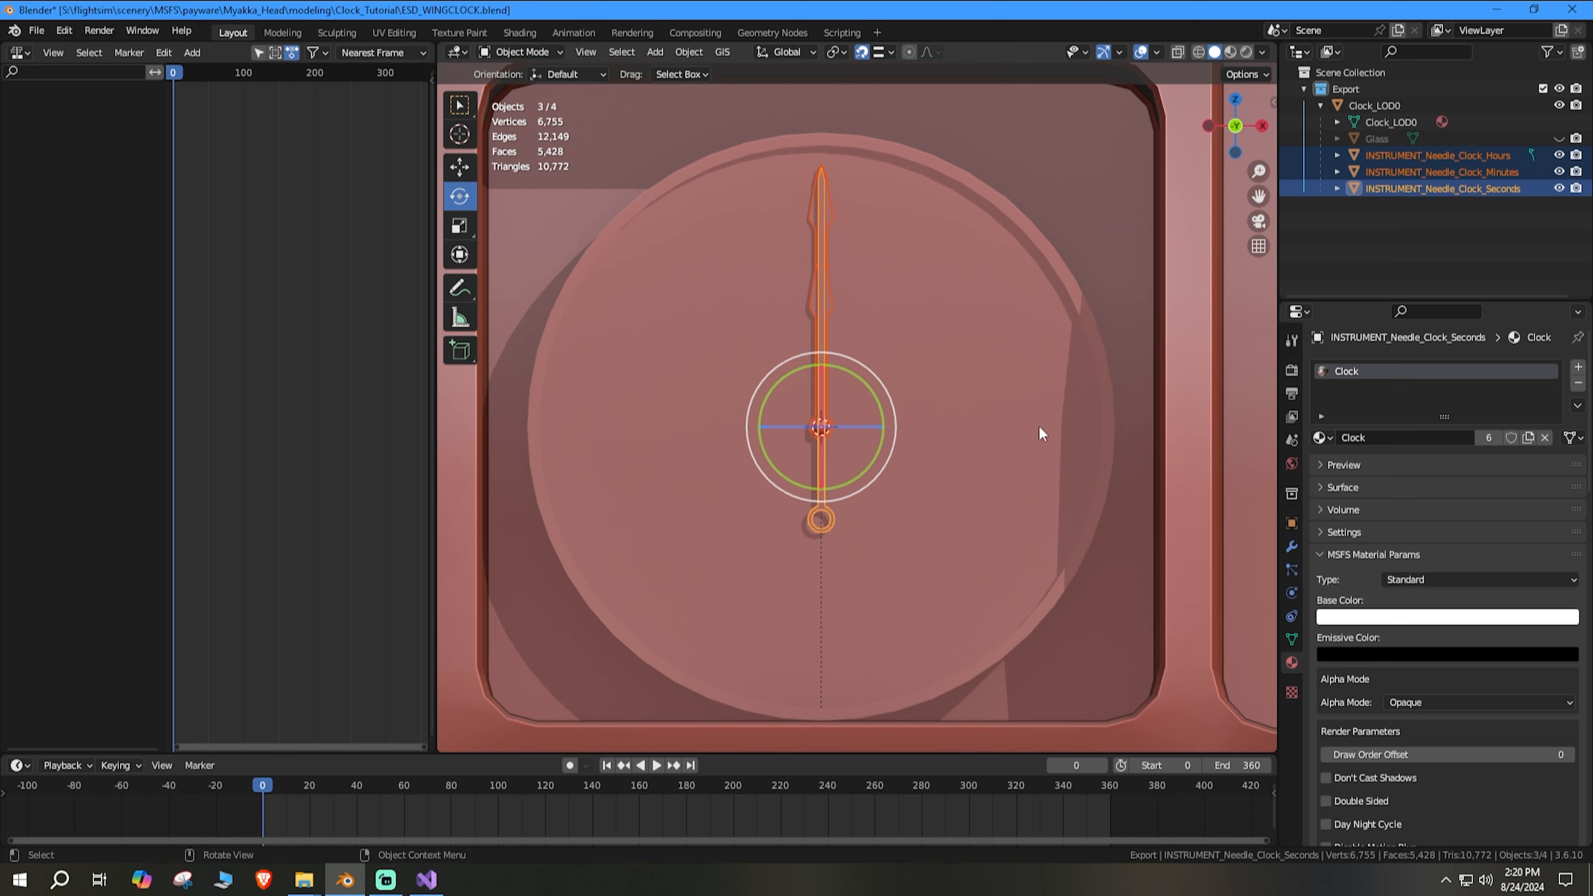
Step: Show the transform values of the hours needle to check its rotation and scale
key(n)
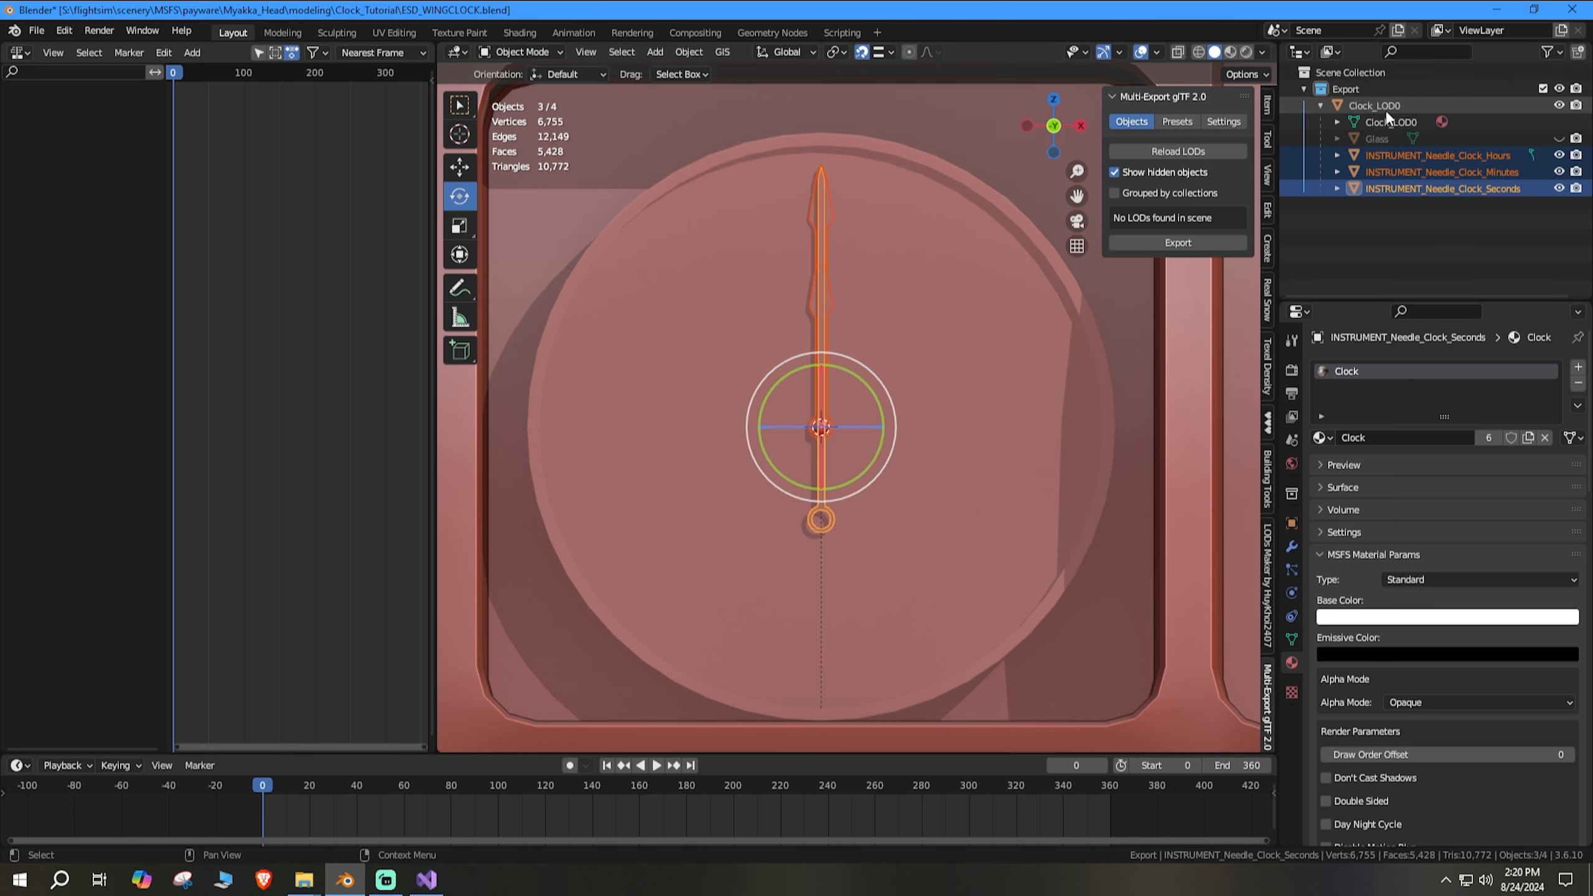
click(1421, 155)
click(1268, 106)
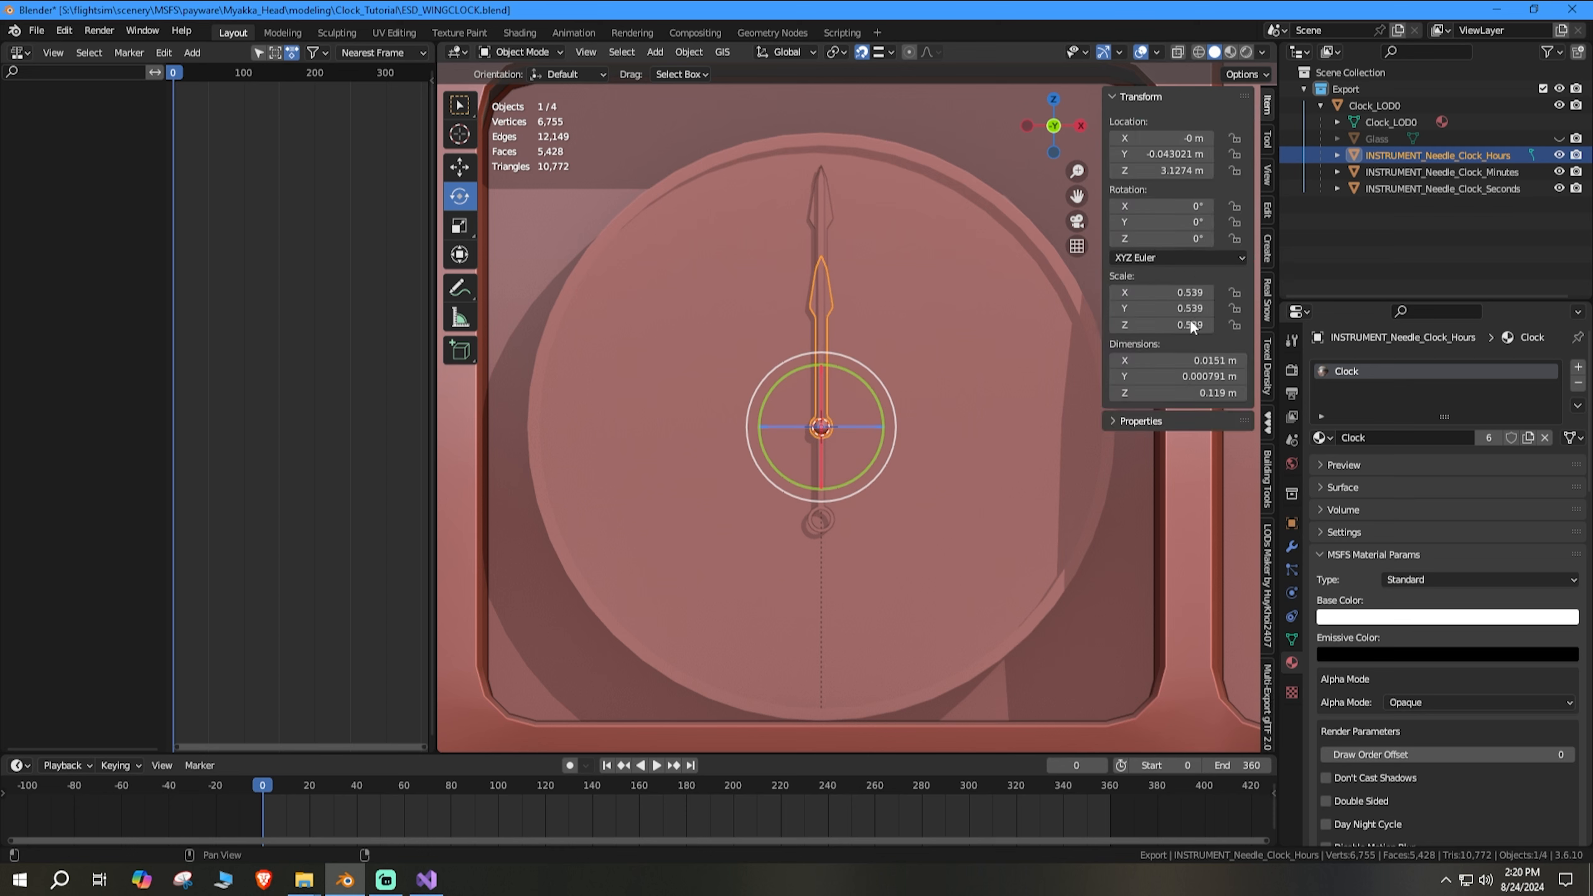
Step: Apply Rotation & Scale to the hours, minutes and seconds needles together, and hide the transform values
click(1421, 189)
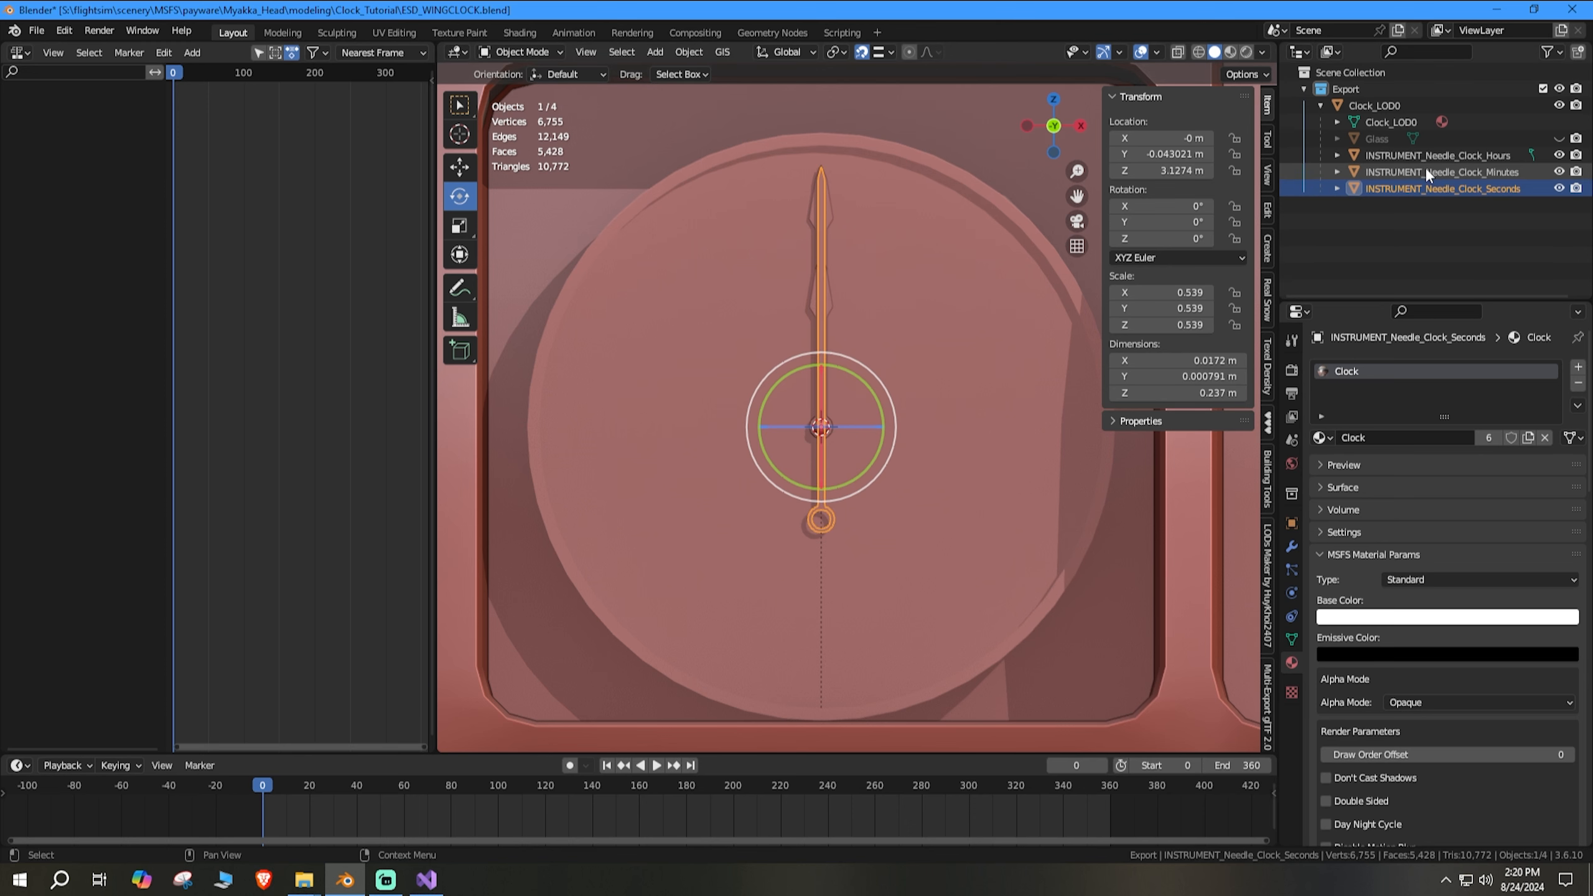
shift+click(1425, 156)
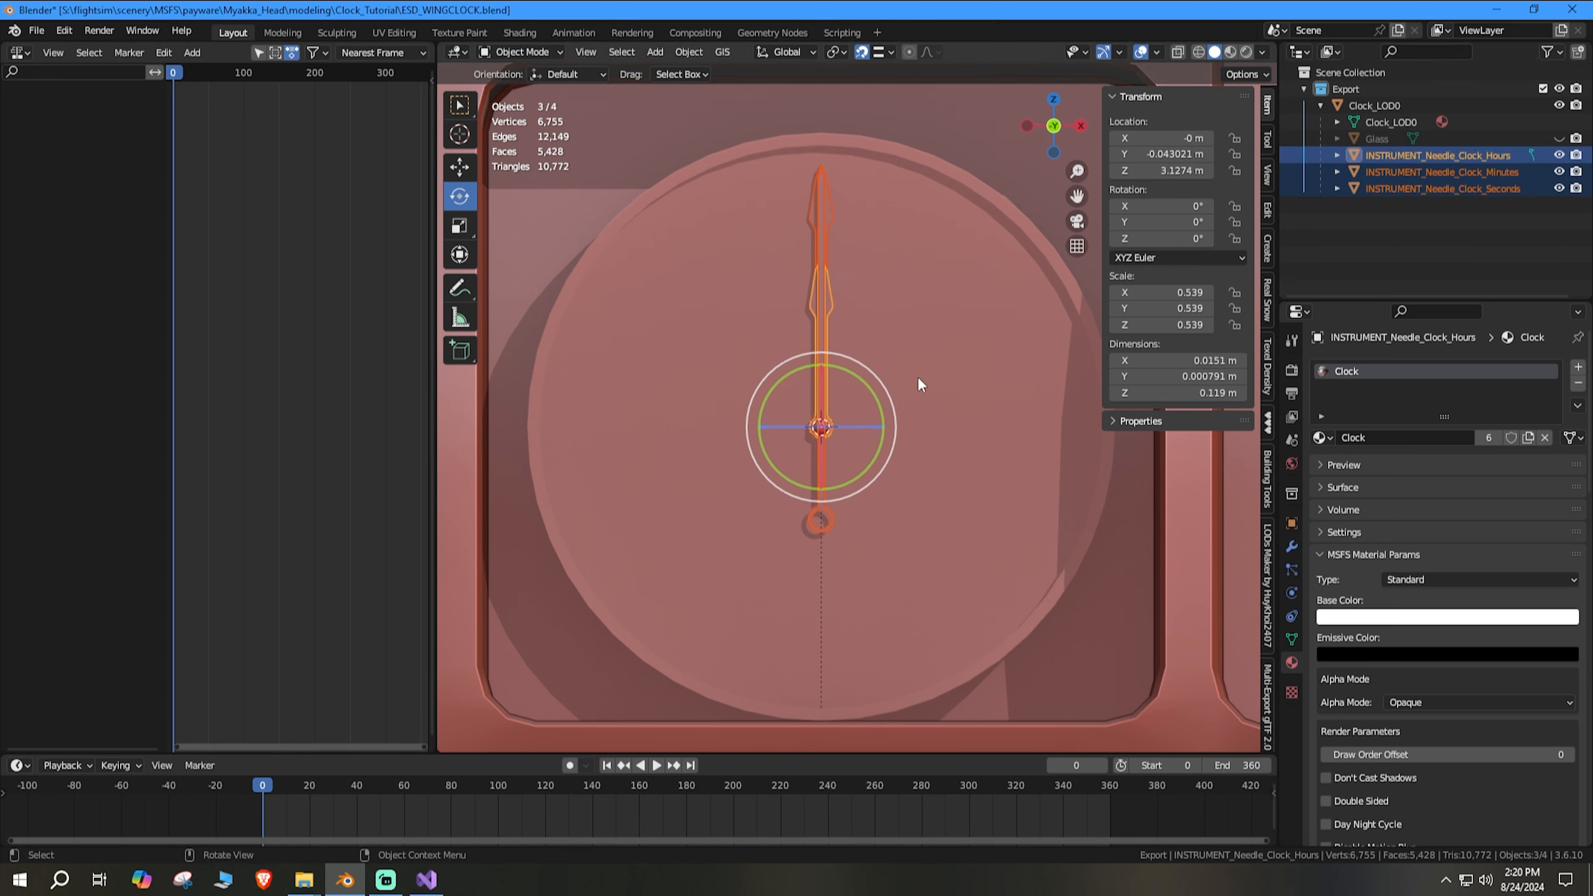
key(ctrl+a)
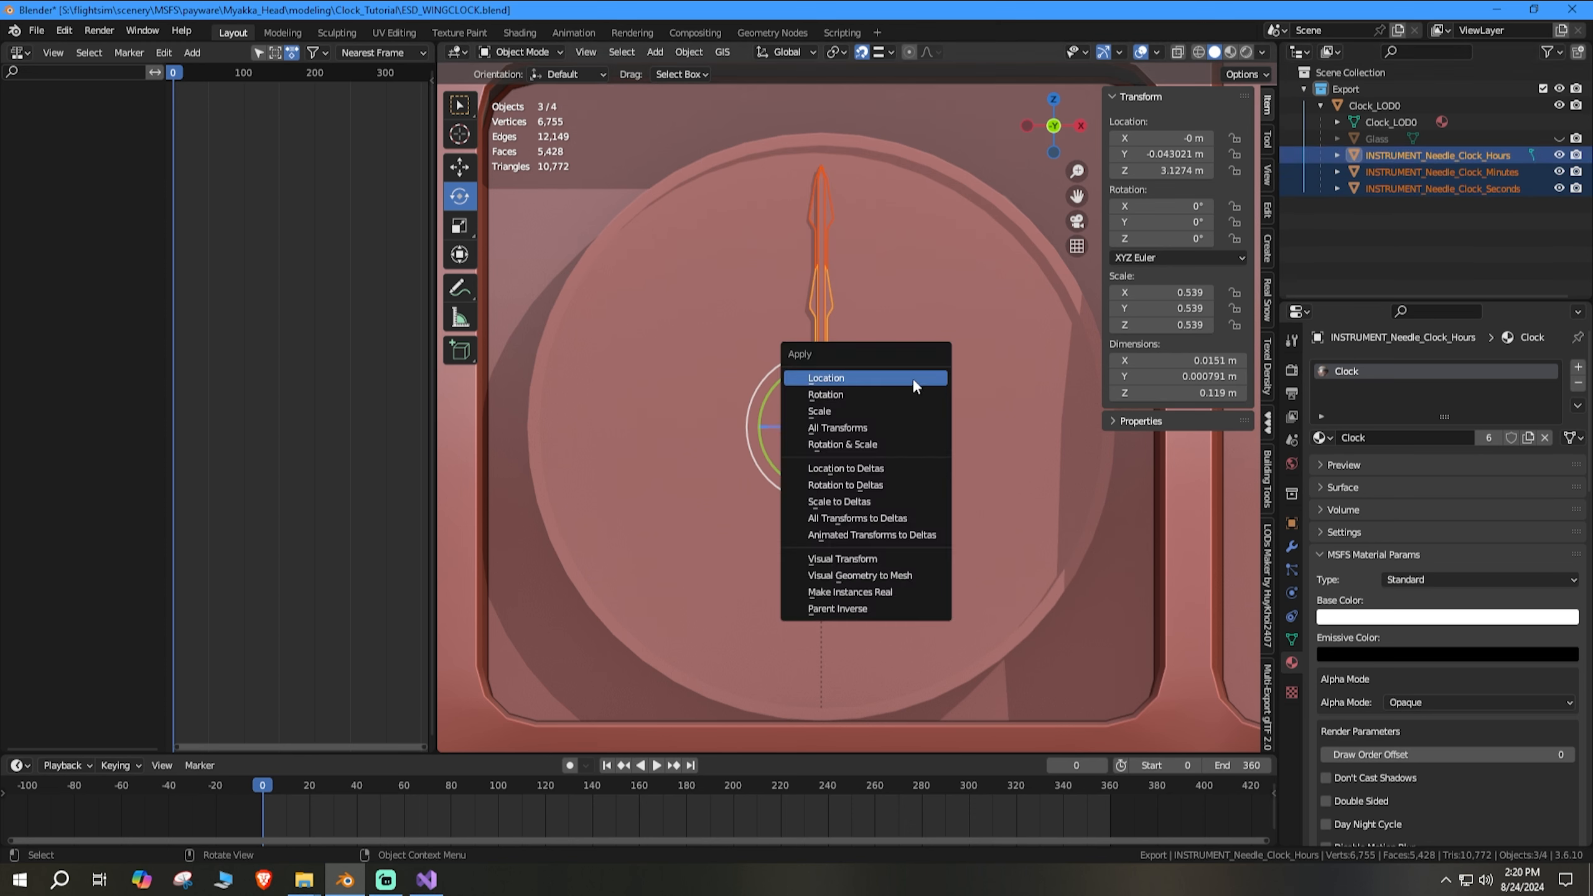
click(847, 445)
key(n)
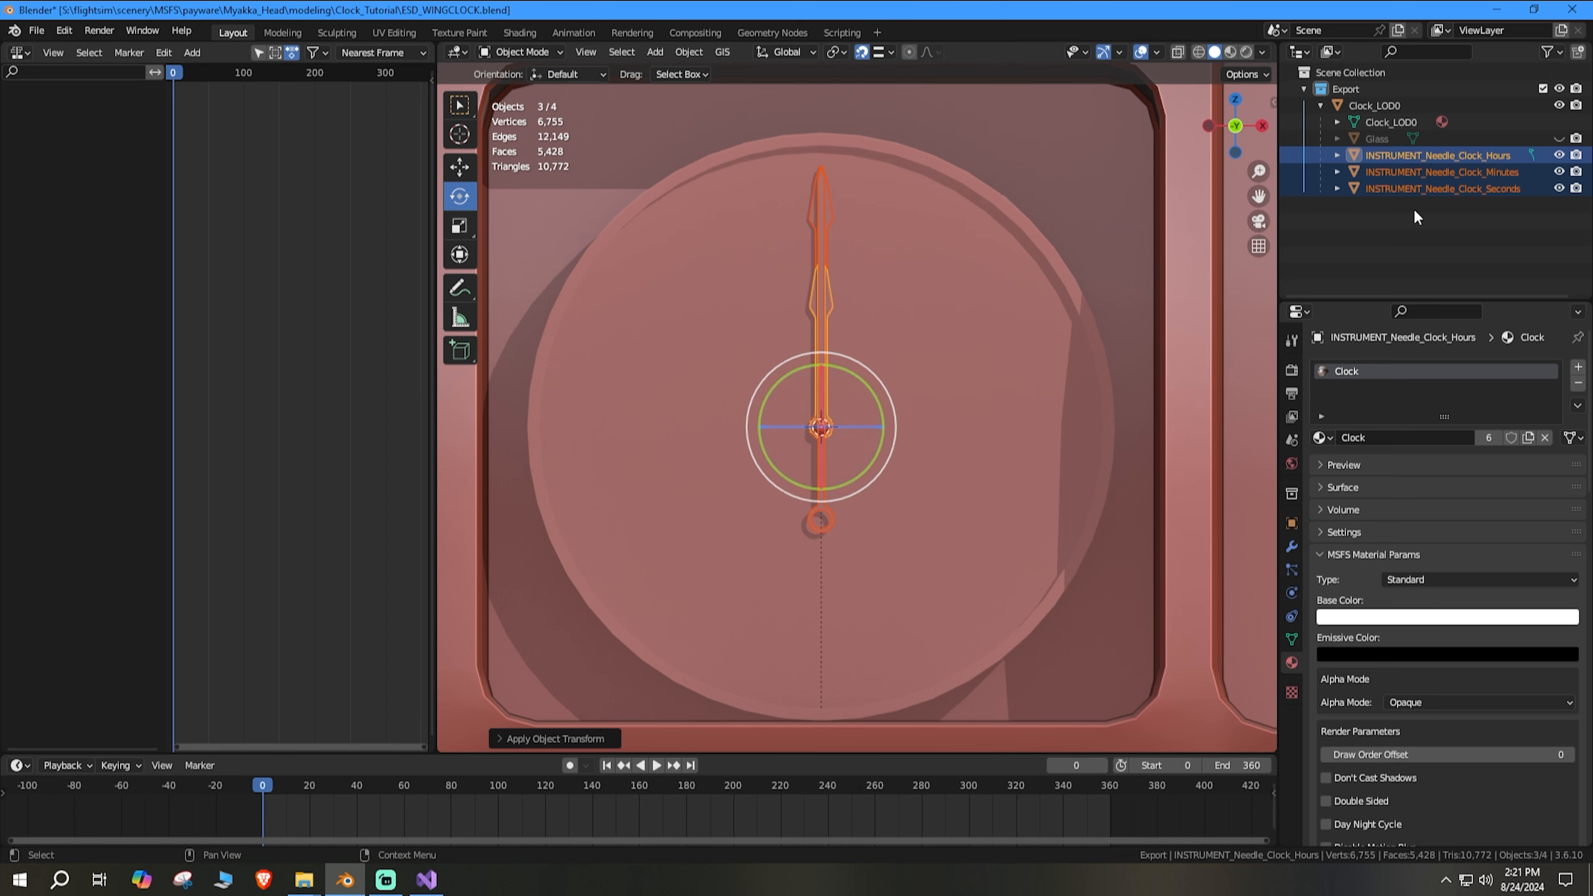
Step: Choose Rotation as the active keying set and insert a keyframe for the hours needle at frame 0
click(1434, 155)
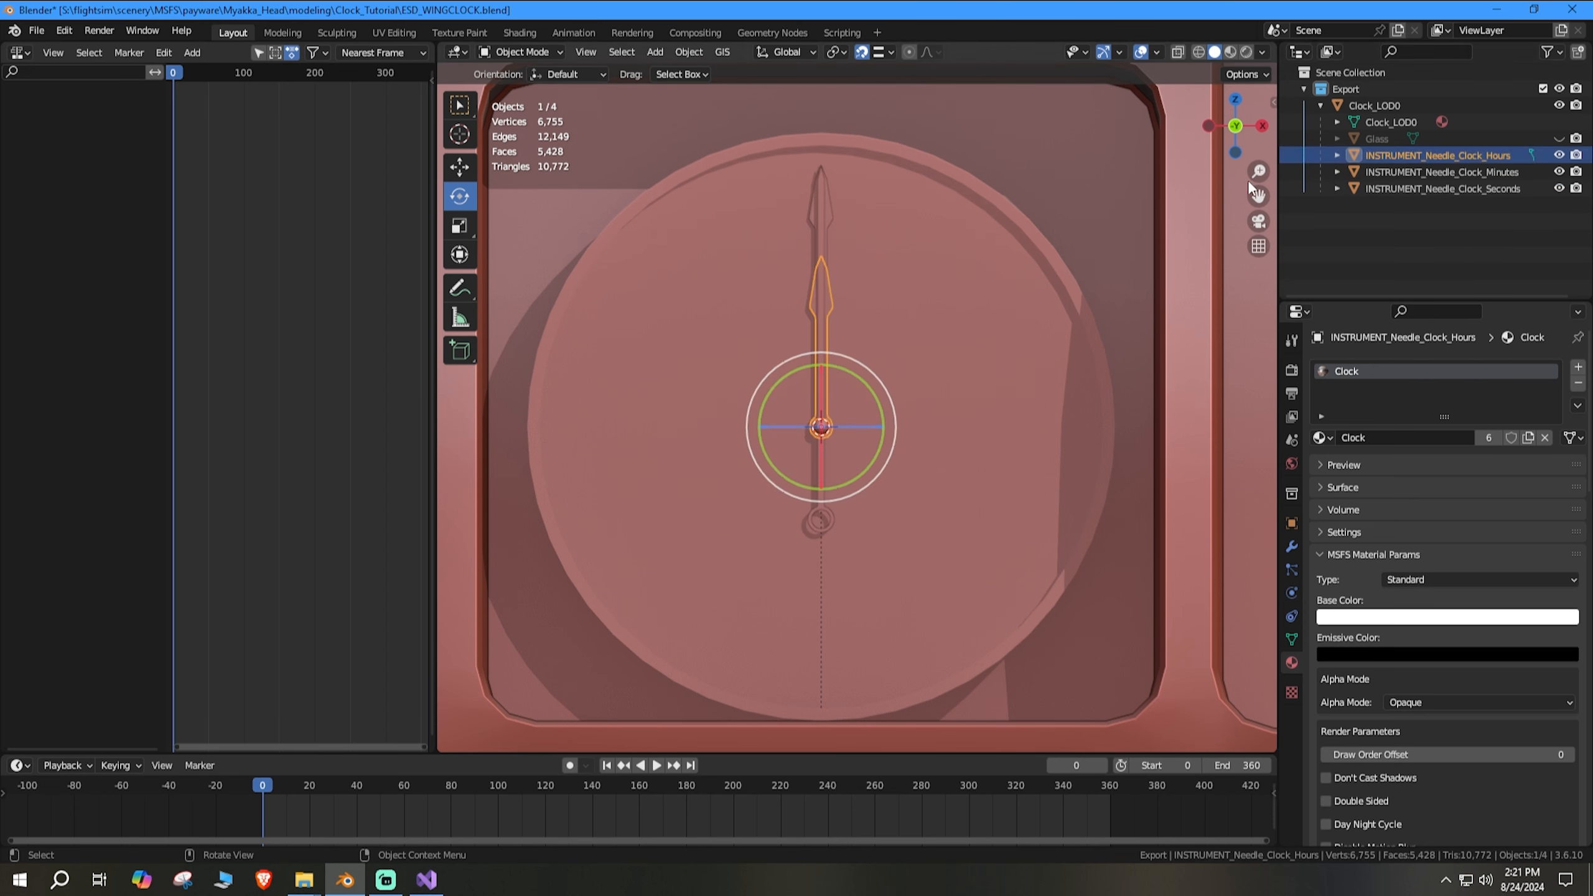
click(116, 765)
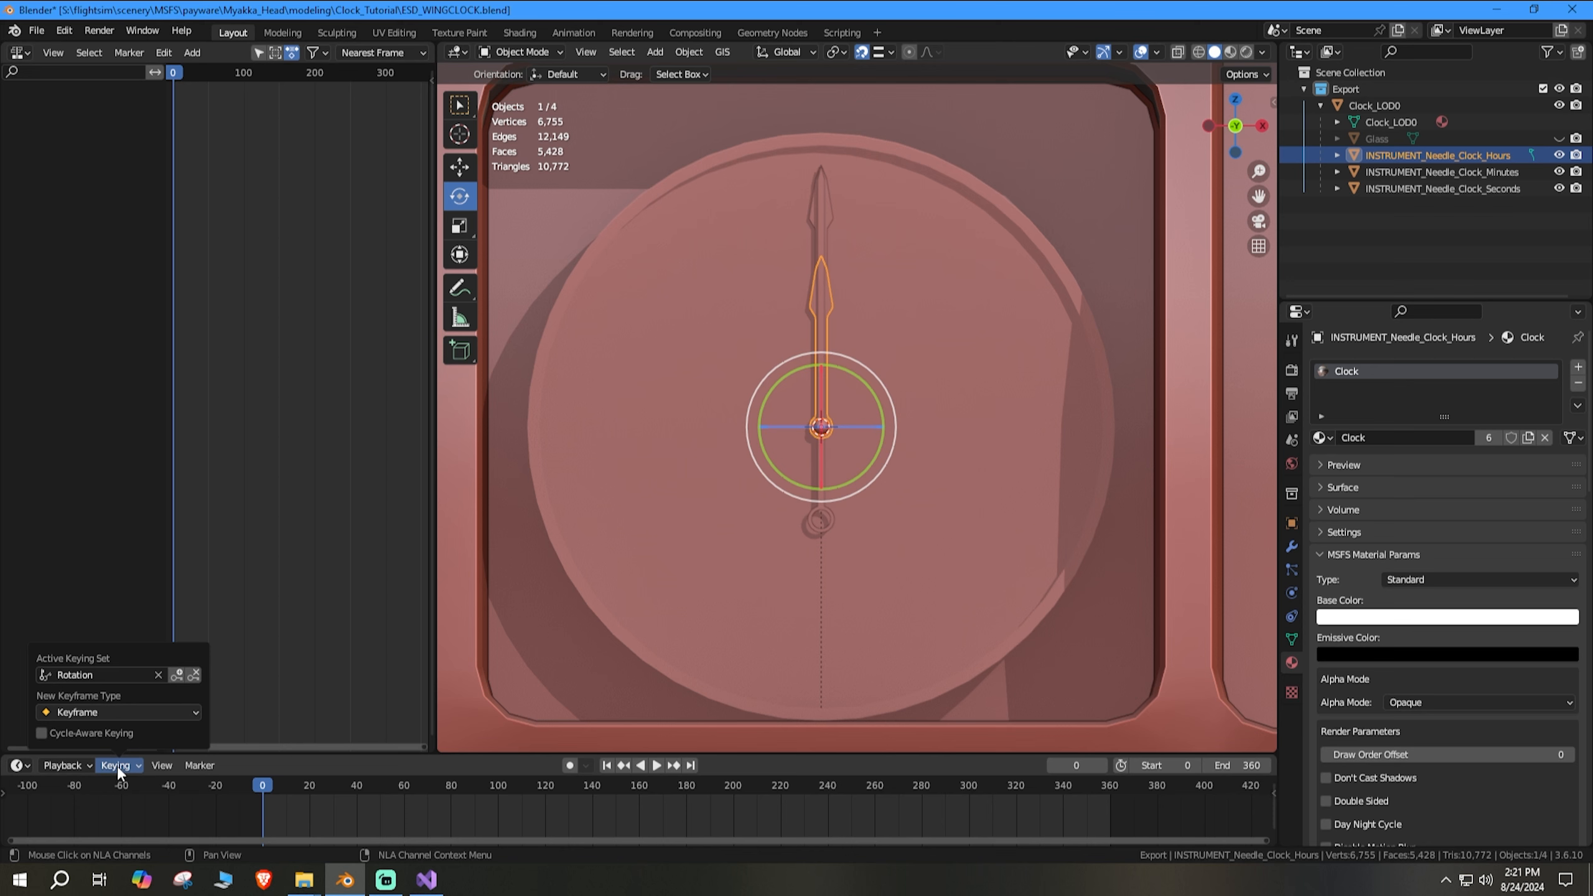
click(104, 673)
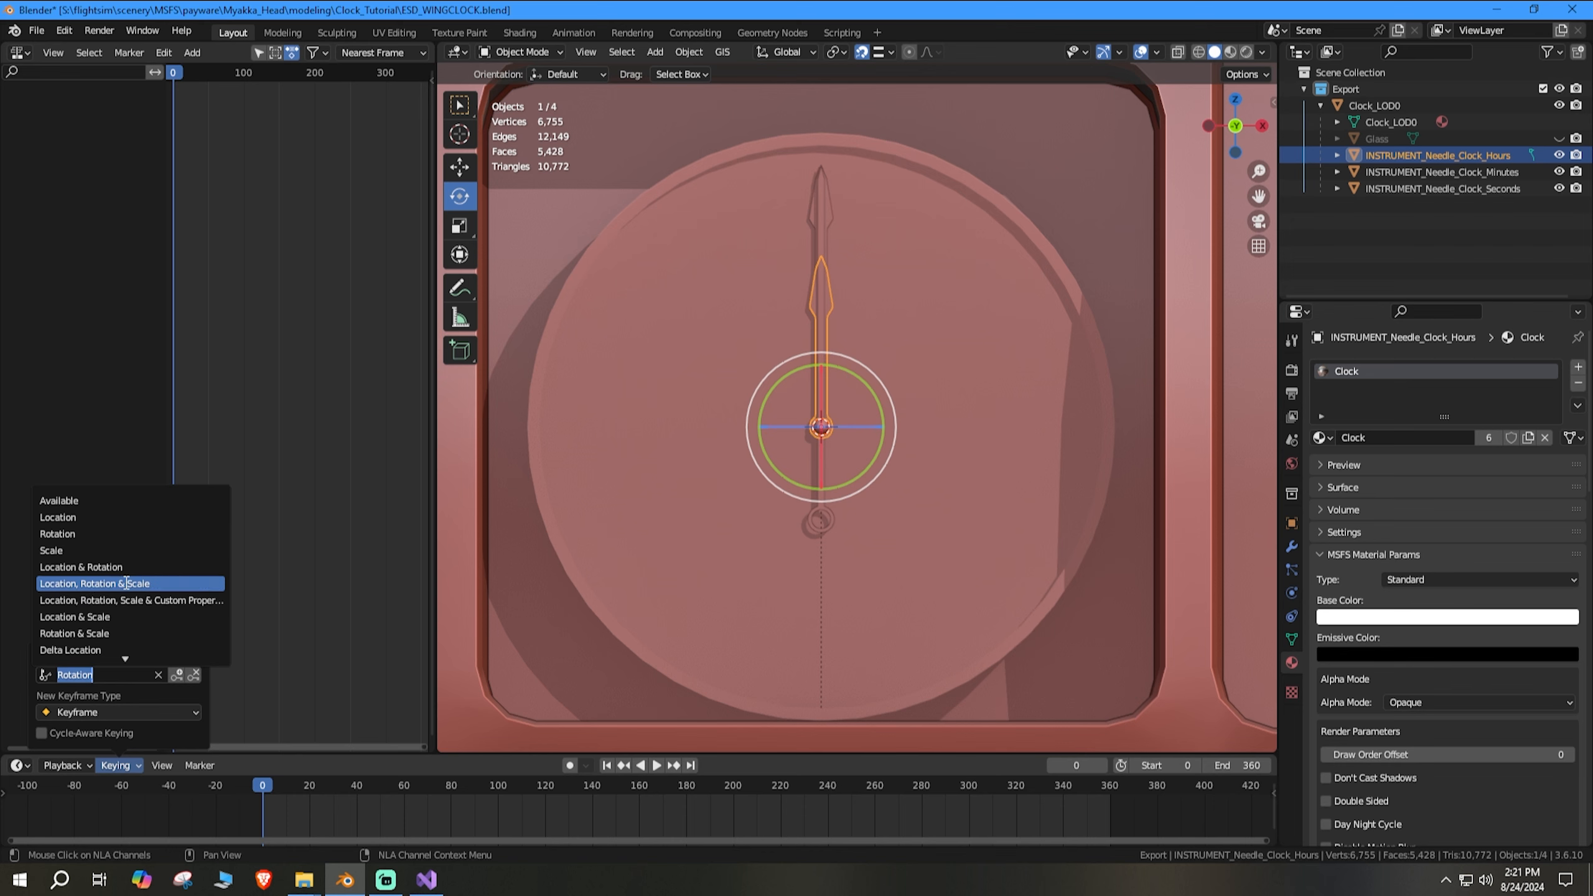
click(57, 534)
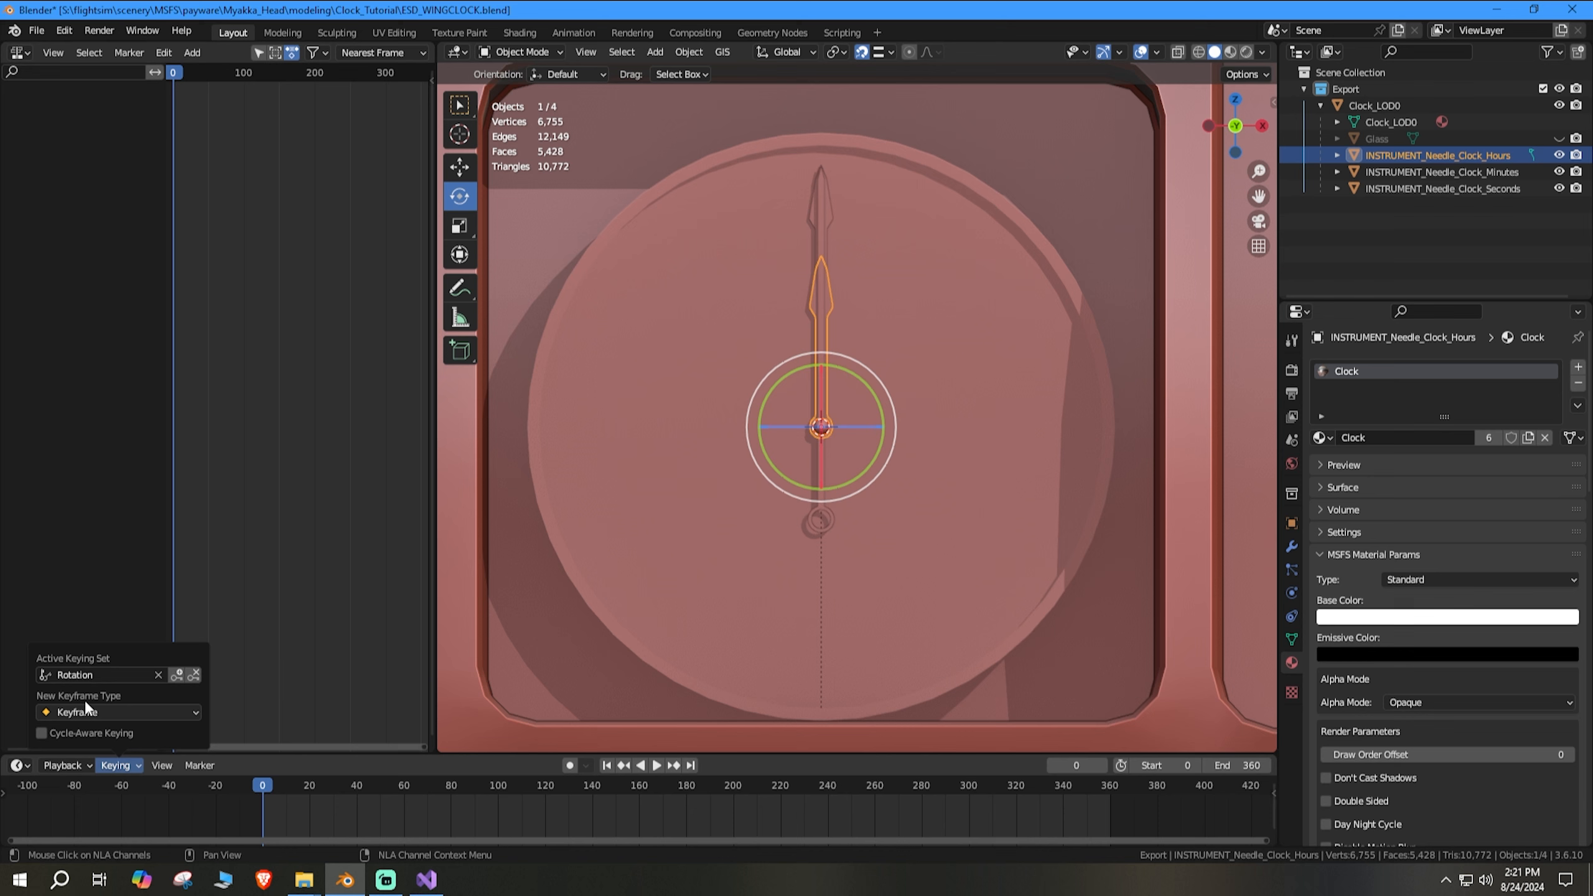
click(180, 675)
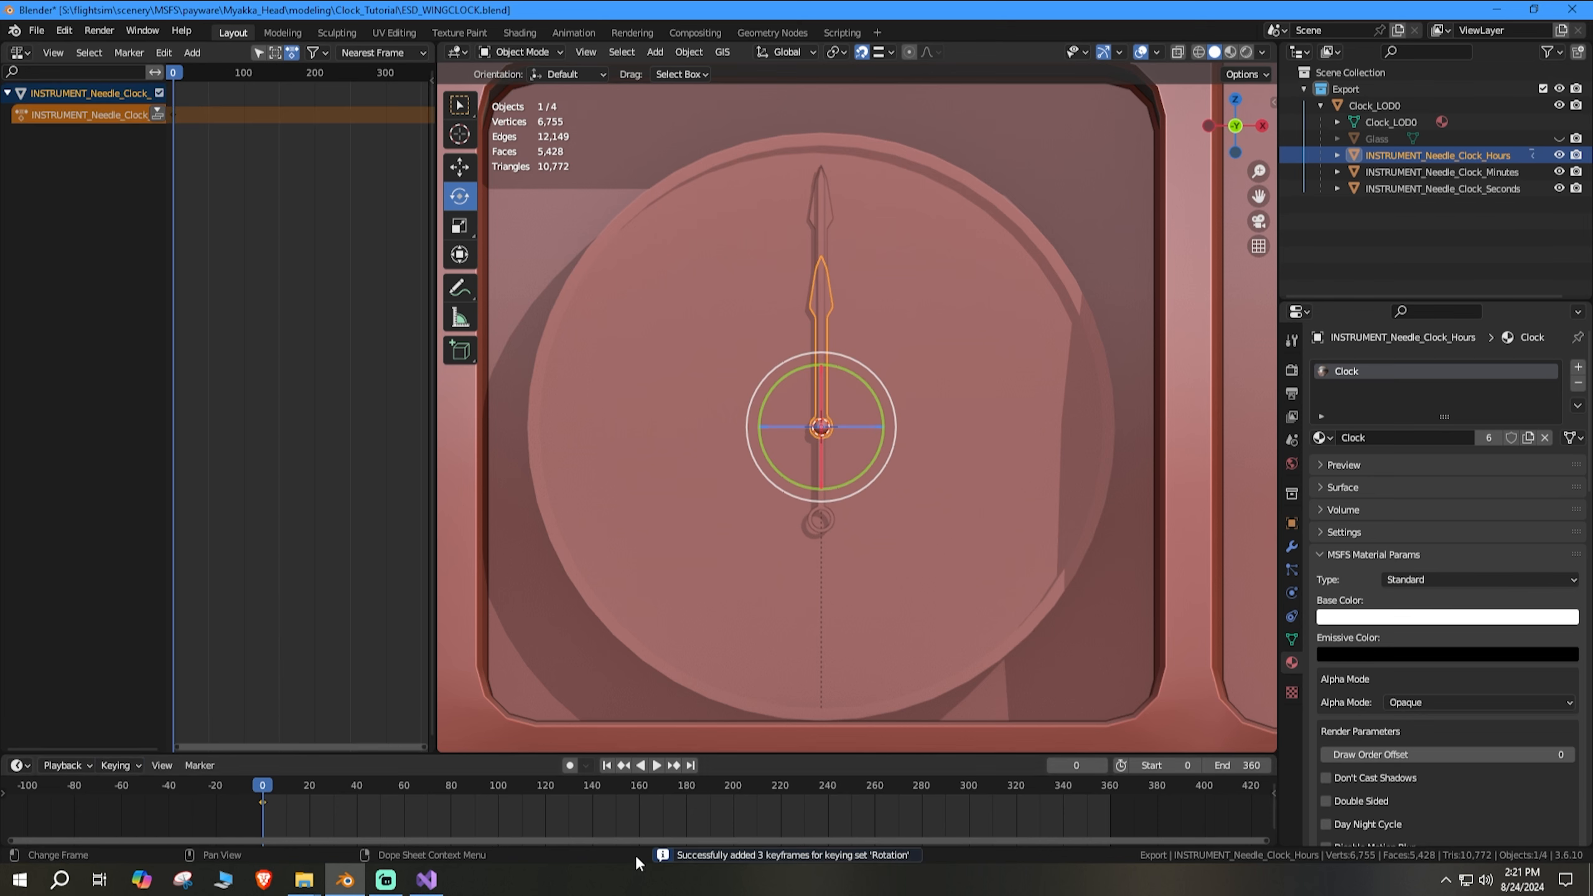
Step: Rotate the hours needle 360° clockwise on the clock face at frame 360 and insert a rotation keyframe there
drag(263, 790, 1110, 807)
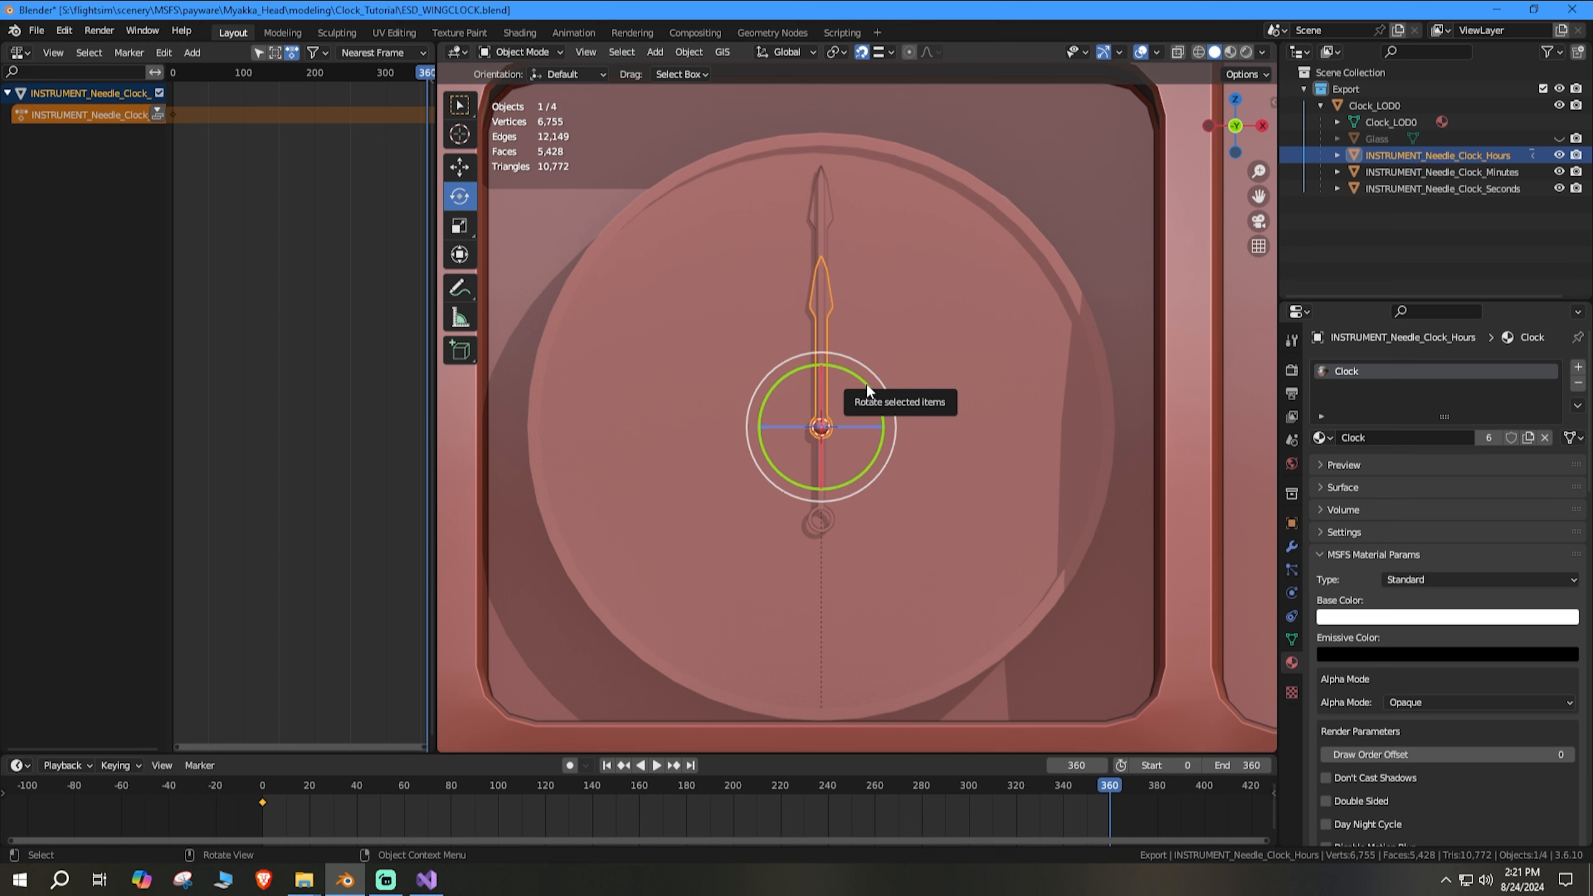
drag(867, 390, 920, 467)
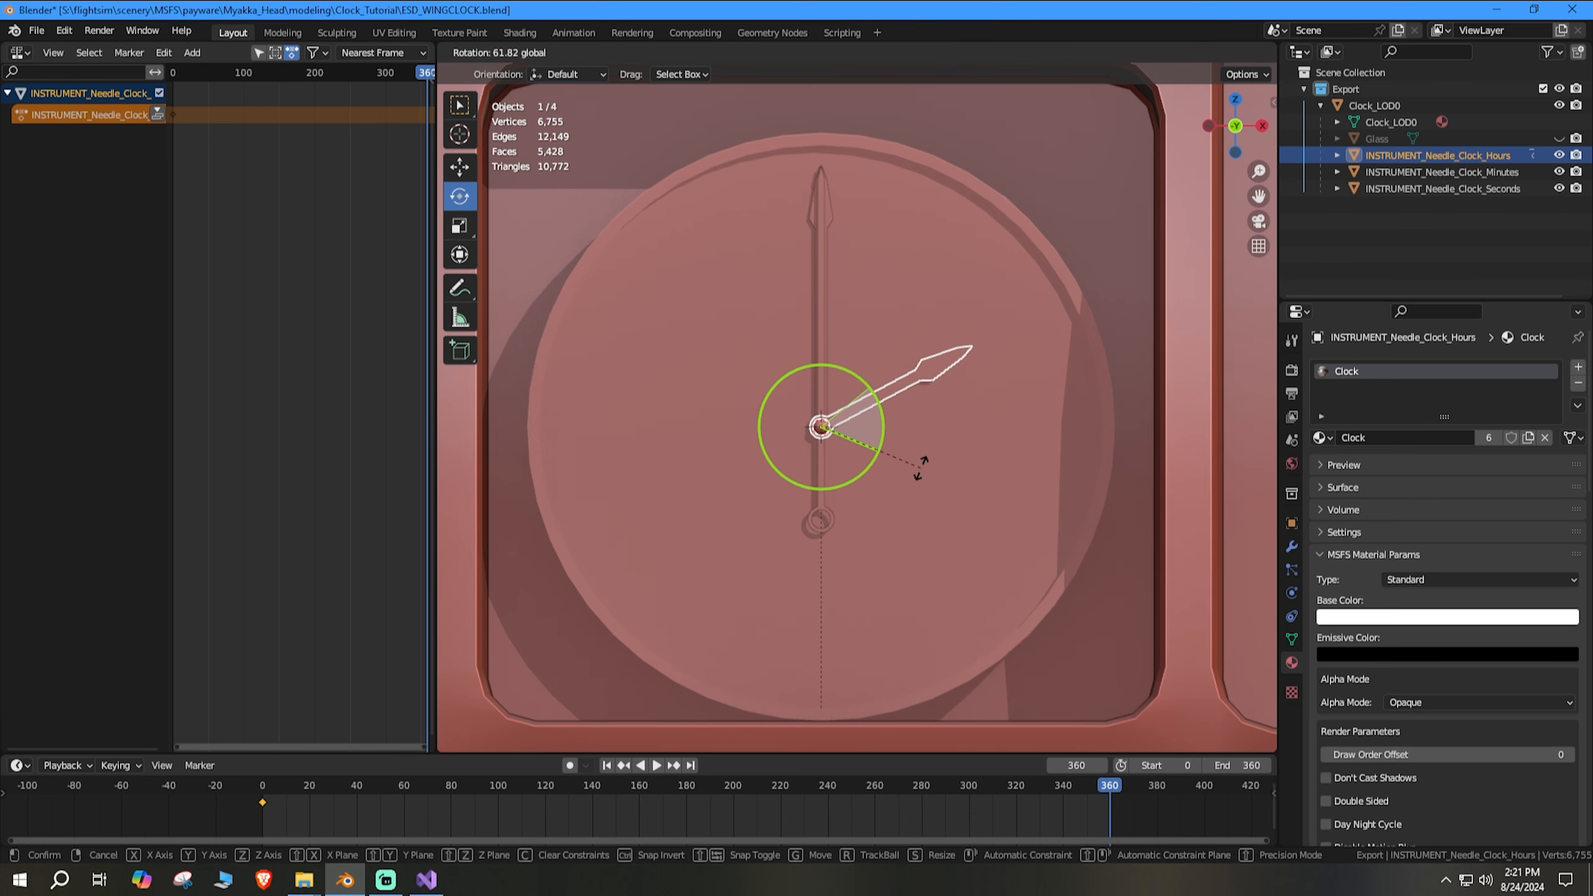
text(360)
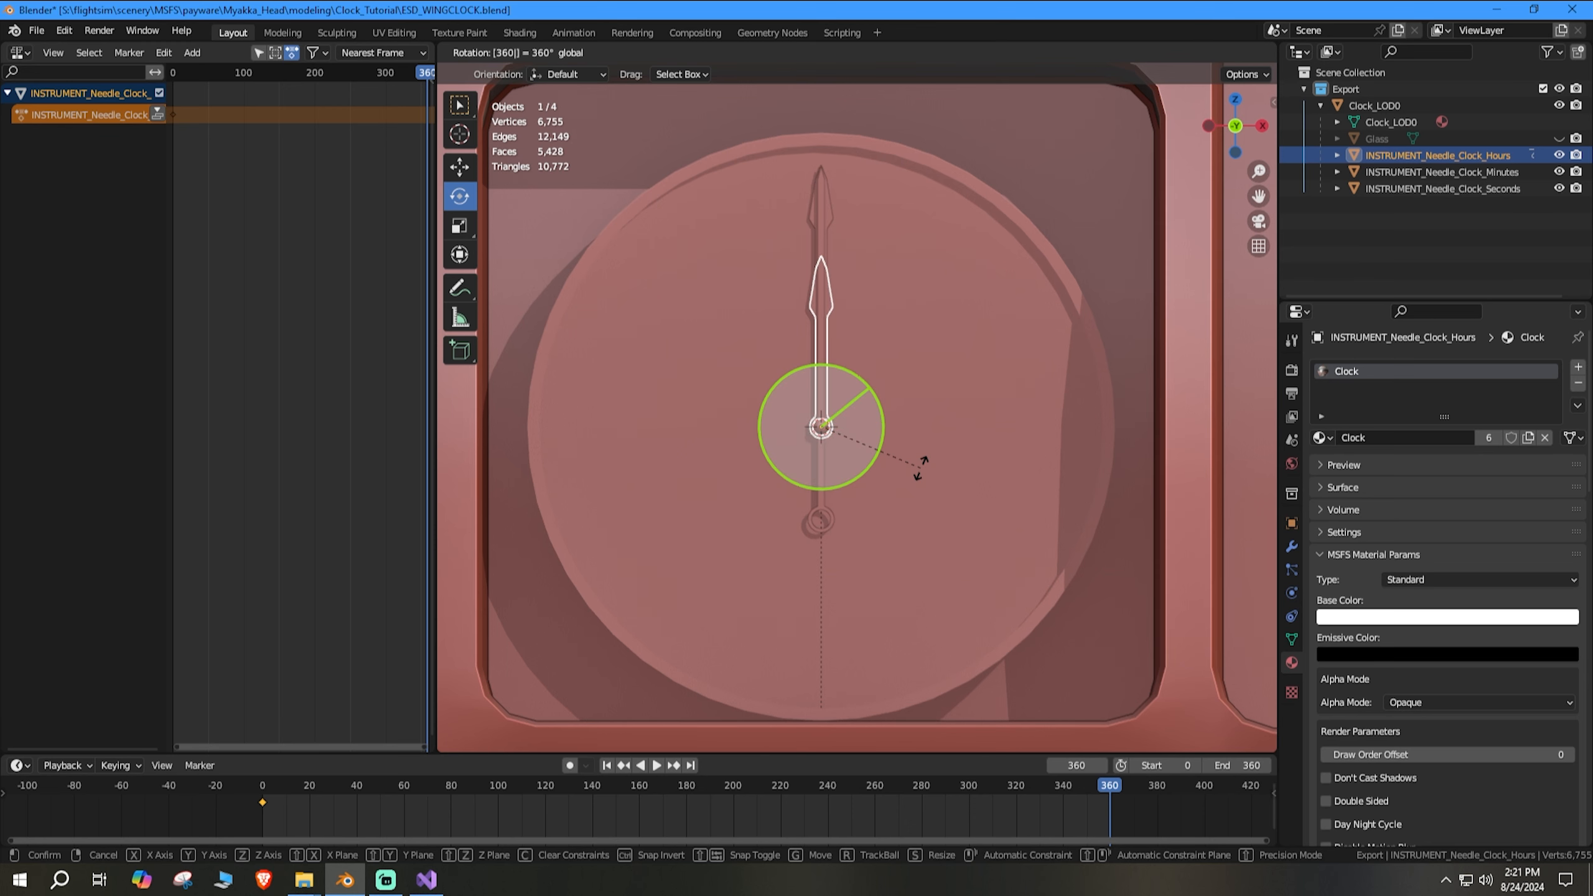
key(Return)
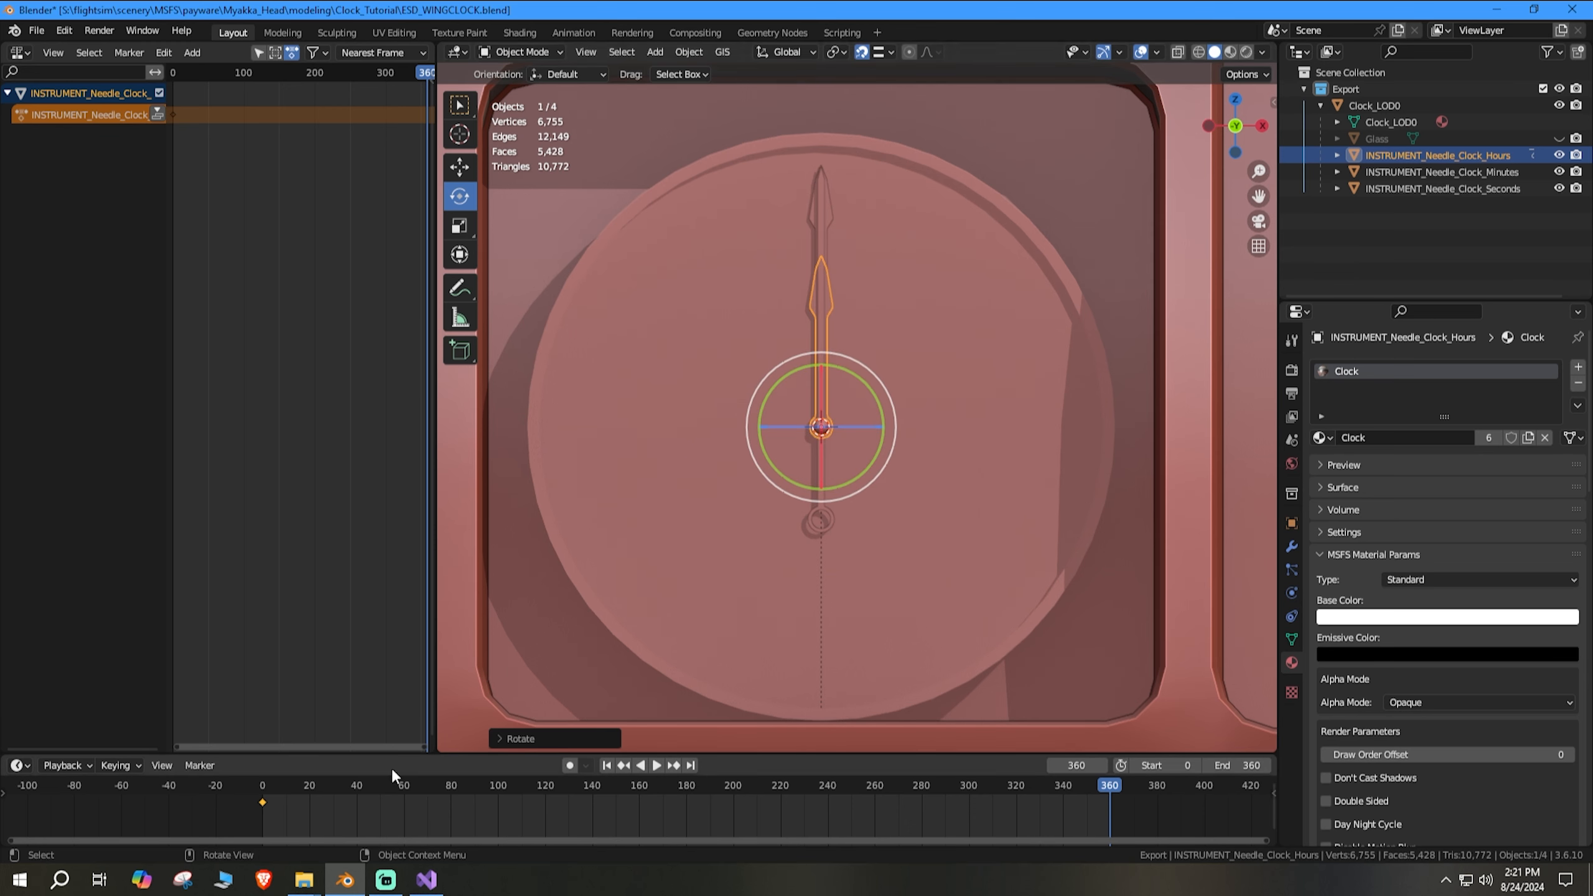
click(127, 766)
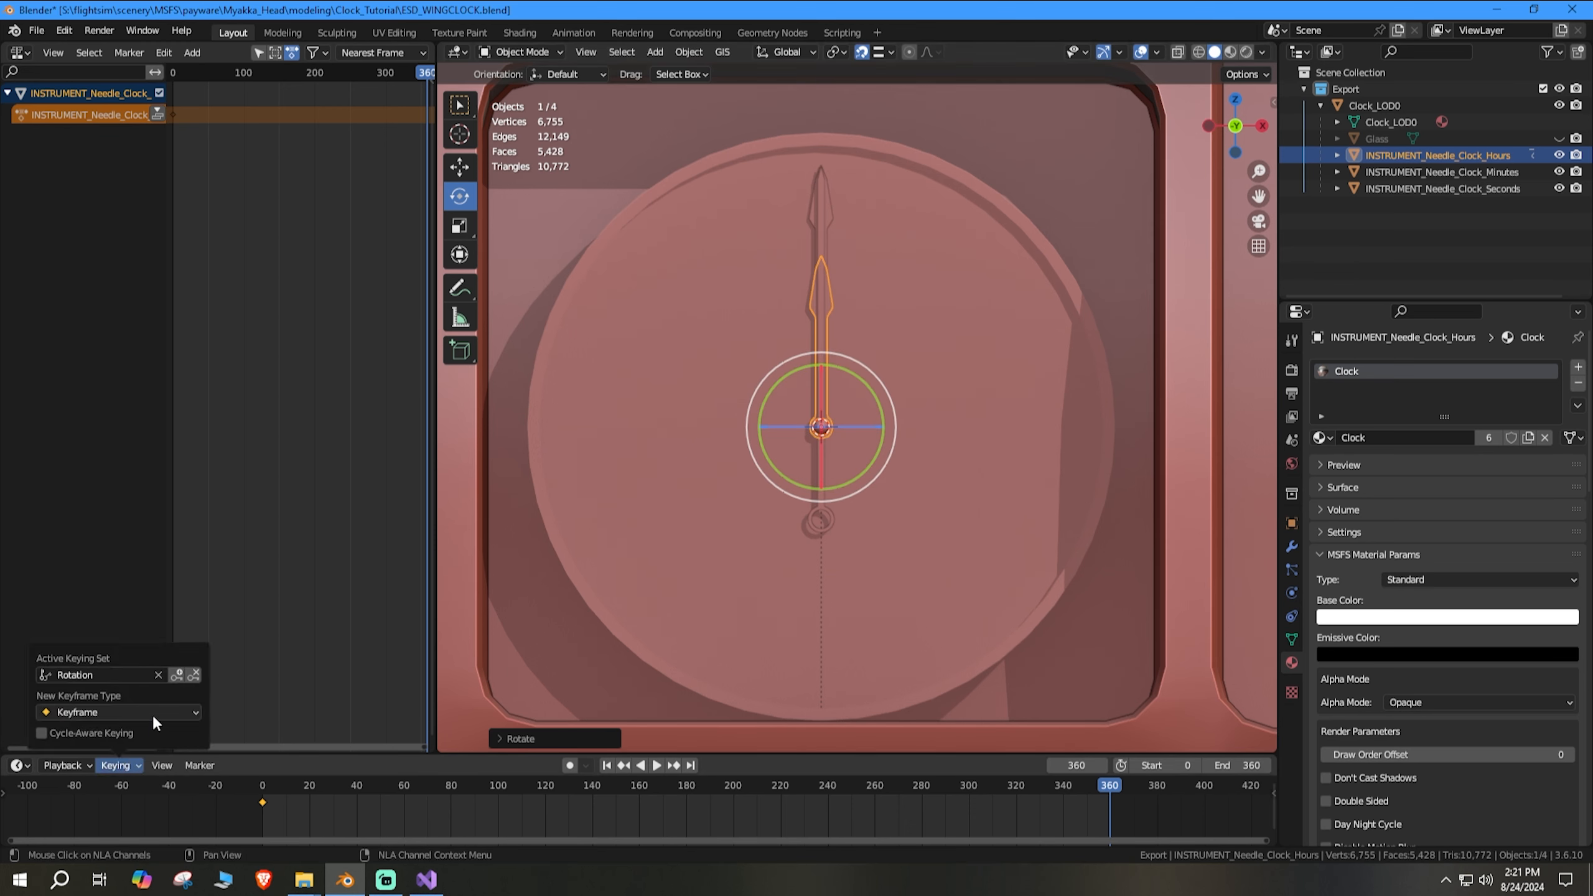
click(178, 675)
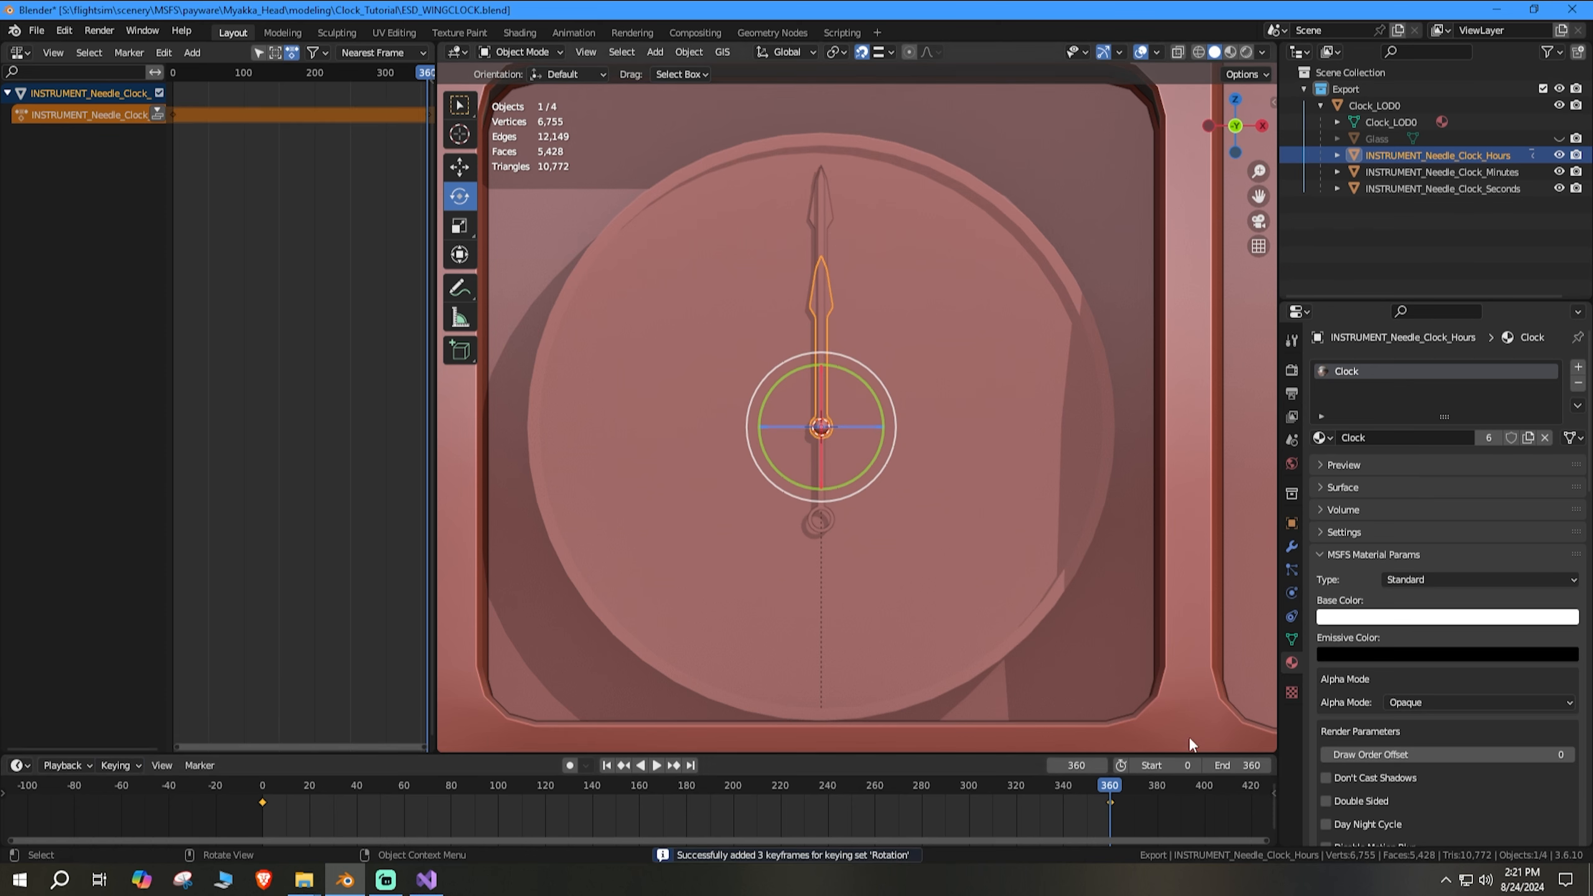
Step: Return to frame 0 and insert a rotation keyframe for the minutes needle
drag(1123, 788, 83, 885)
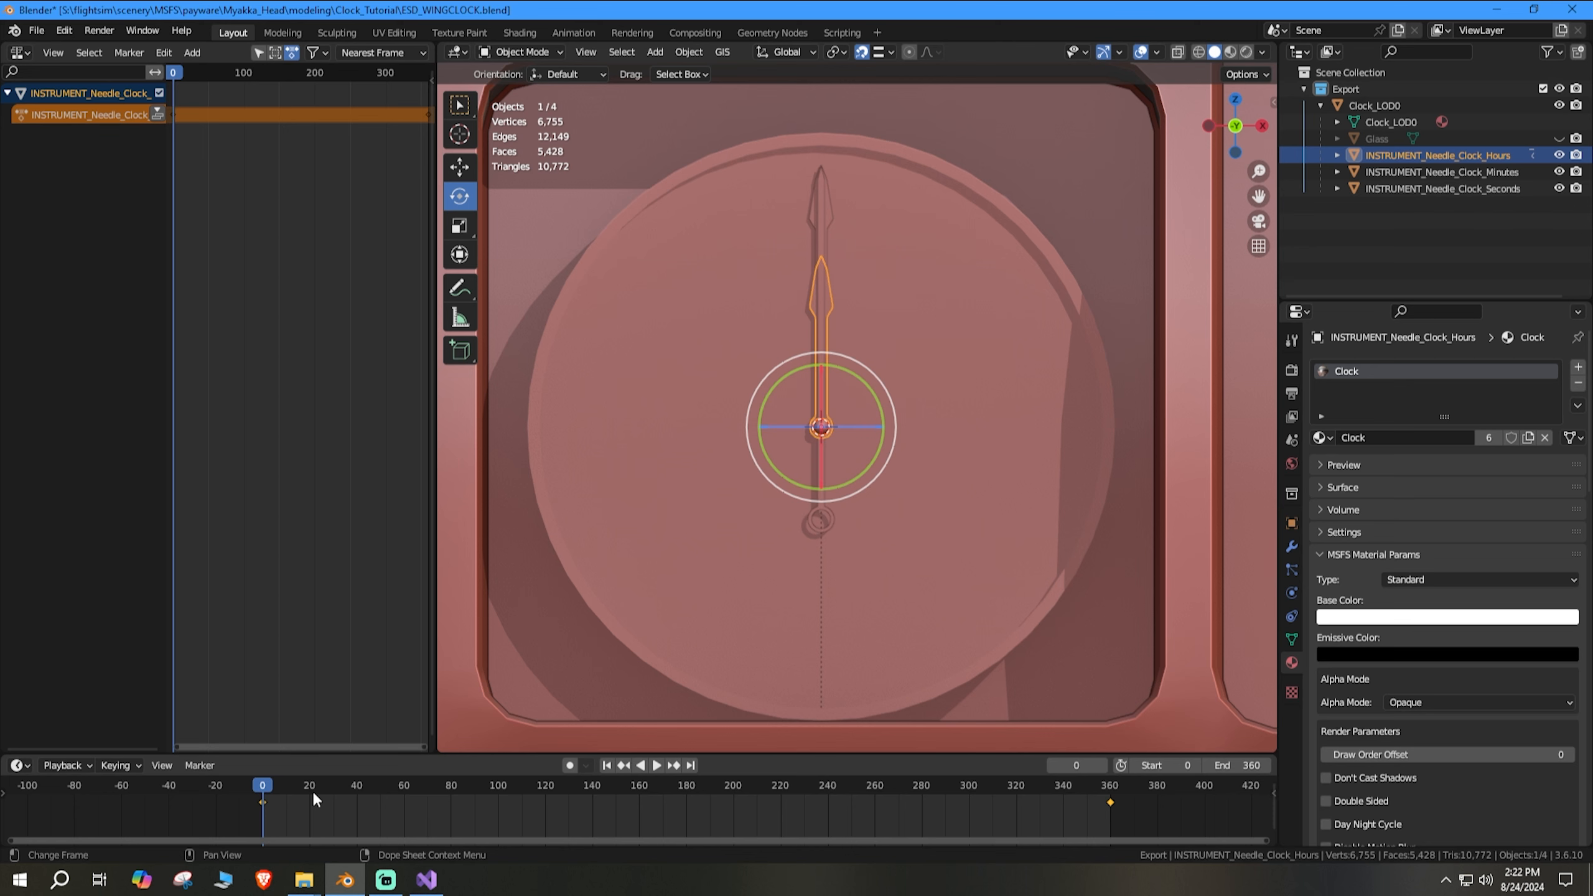
click(1486, 172)
click(121, 764)
click(177, 678)
Step: Rotate the minutes needle 360° clockwise at frame 360 and insert a rotation keyframe there
drag(288, 790, 1110, 812)
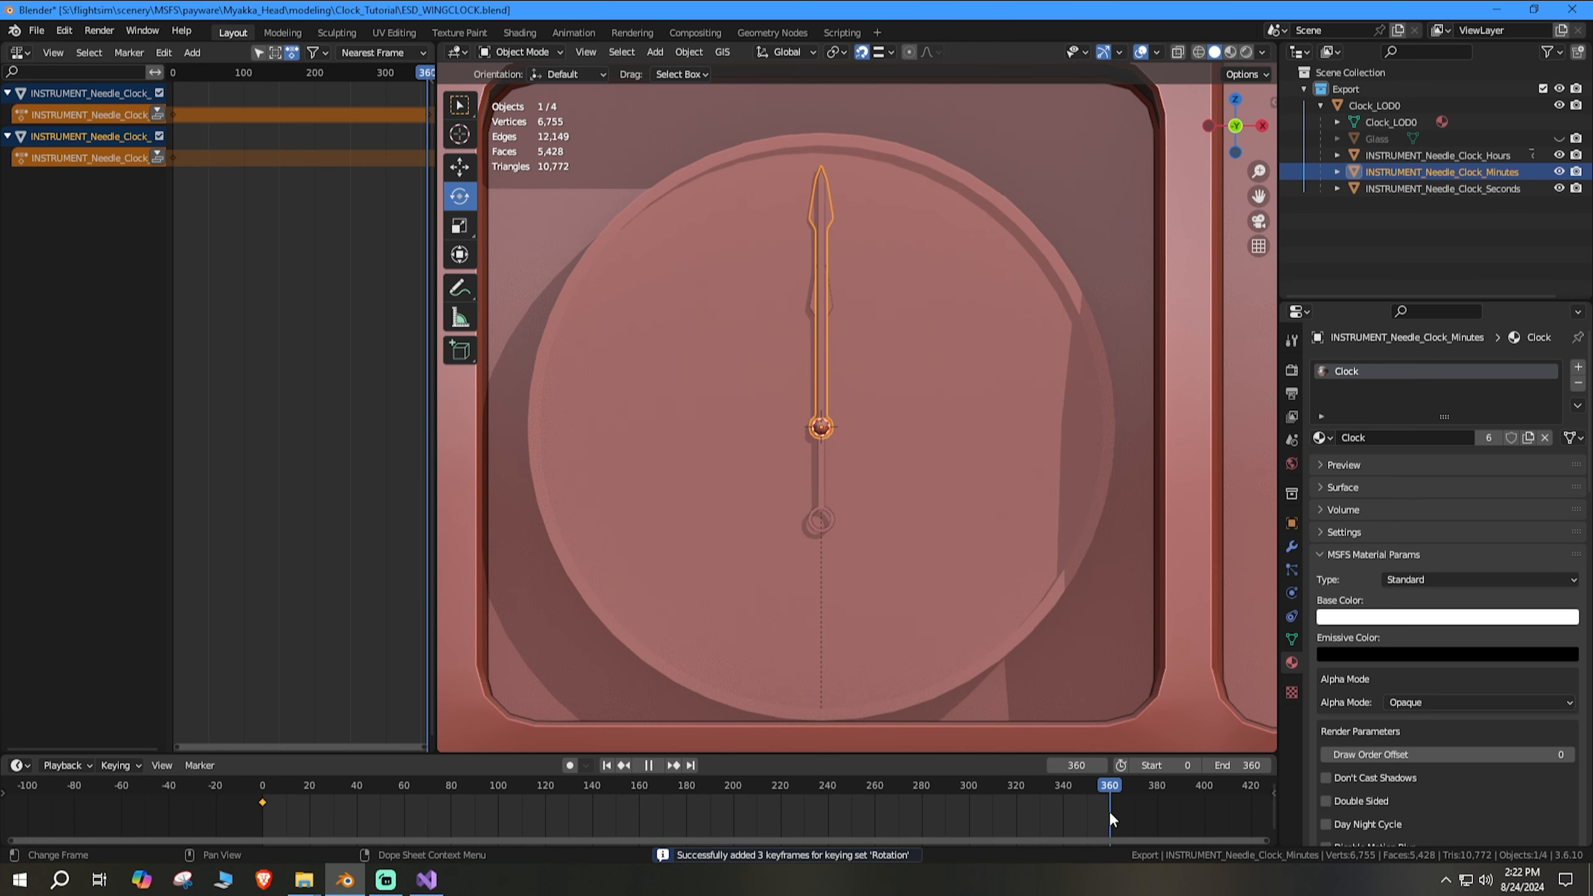
drag(879, 393, 918, 480)
text(360)
key(Return)
click(121, 765)
click(177, 678)
Step: Insert a rotation keyframe for the seconds needle at frame 0
drag(459, 798, 1109, 800)
click(1442, 189)
click(121, 764)
click(176, 678)
Step: Rotate the seconds needle 360° clockwise at frame 360 and insert a rotation keyframe there
drag(872, 479, 901, 527)
text(360)
key(Return)
click(121, 765)
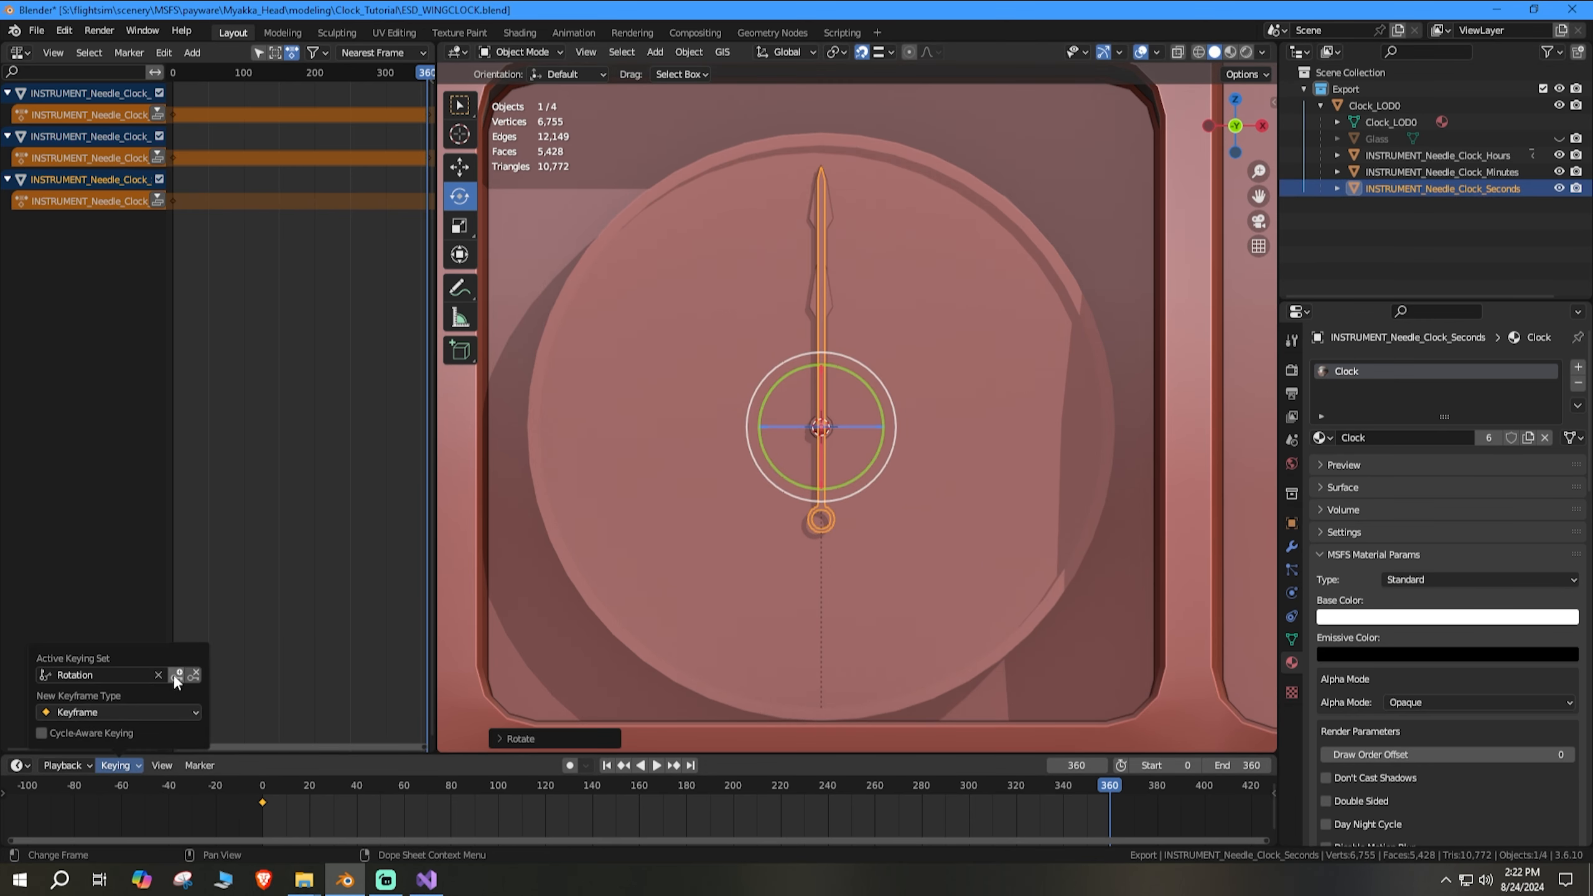
click(177, 678)
Step: Play the animation to check the needles' rotation, stop it and return to frame 0
click(657, 765)
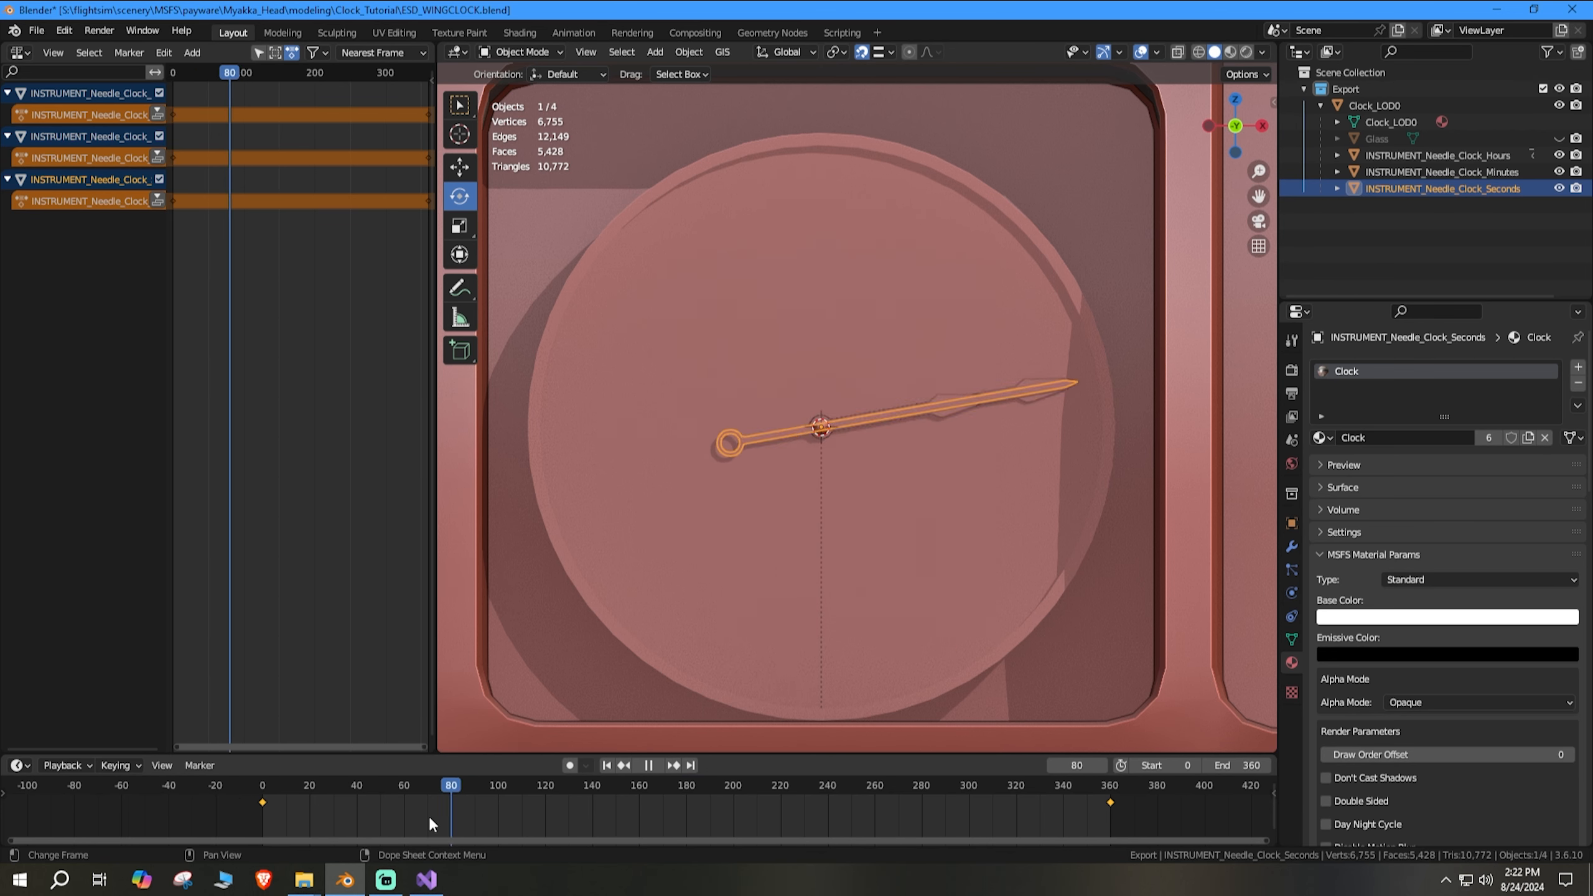
key(space)
drag(430, 819, 157, 821)
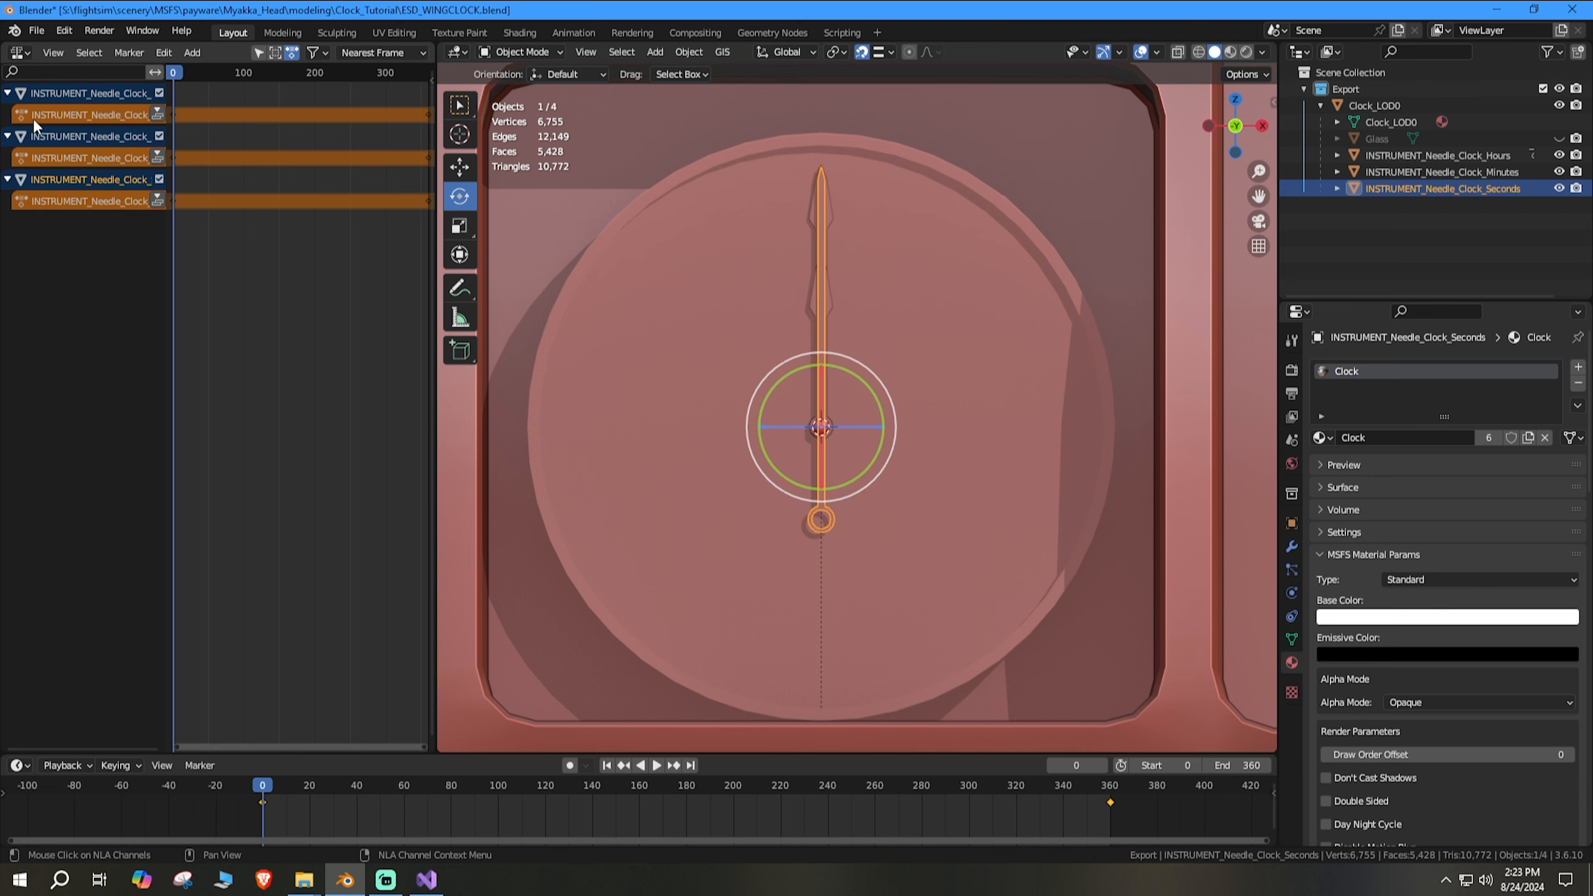
Step: Rename the hours needle's action as INSTRUMENT_Needle_Clock_Hours by removing the Action.001 suffix
click(1448, 157)
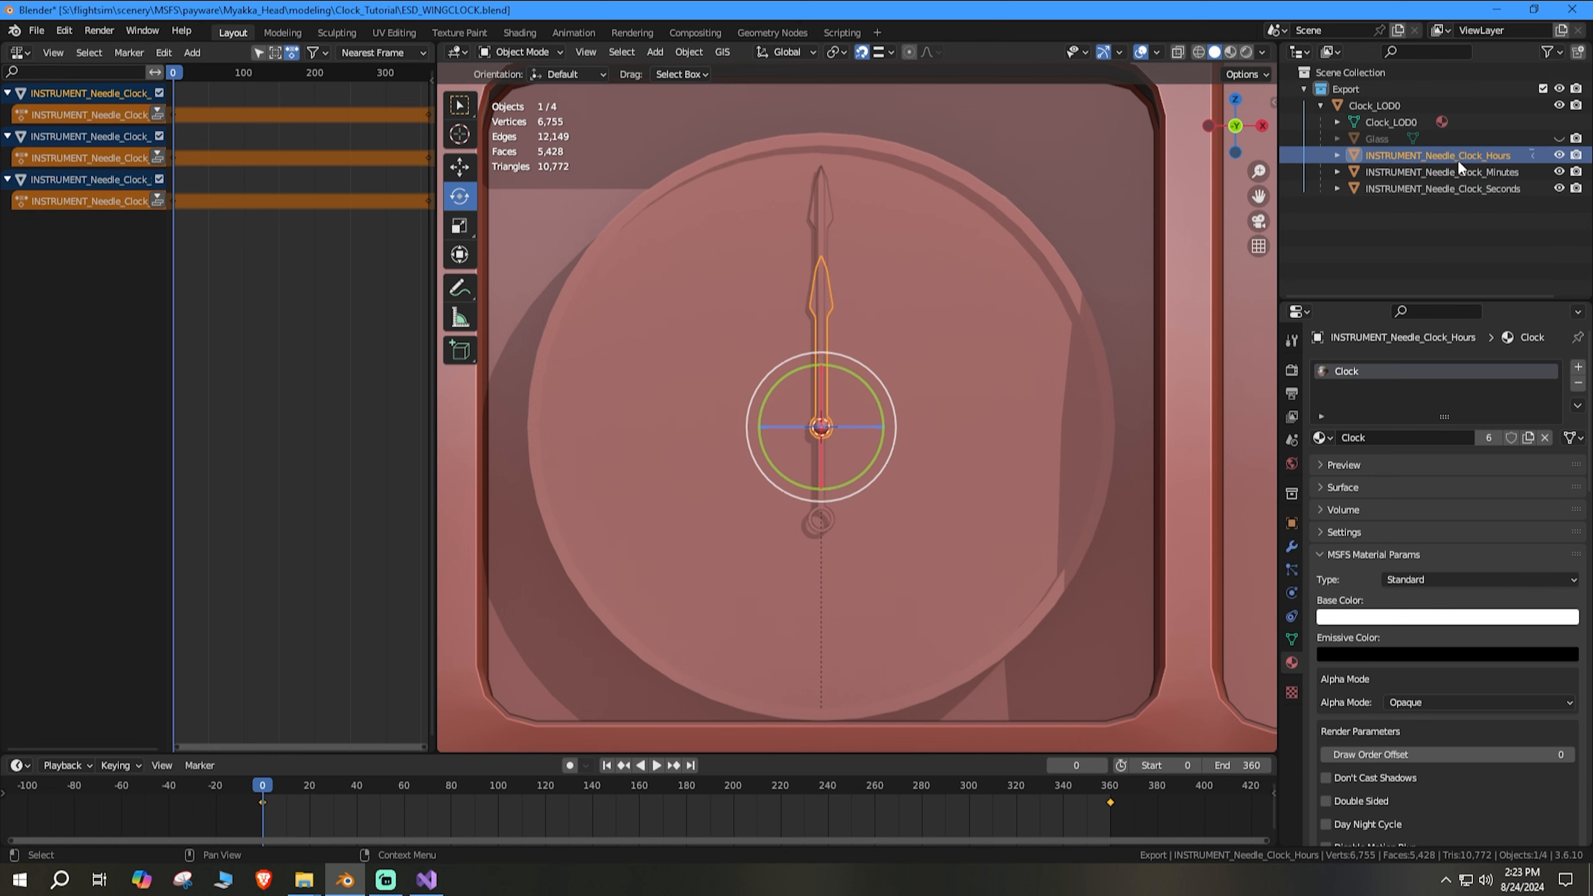
double_click(87, 113)
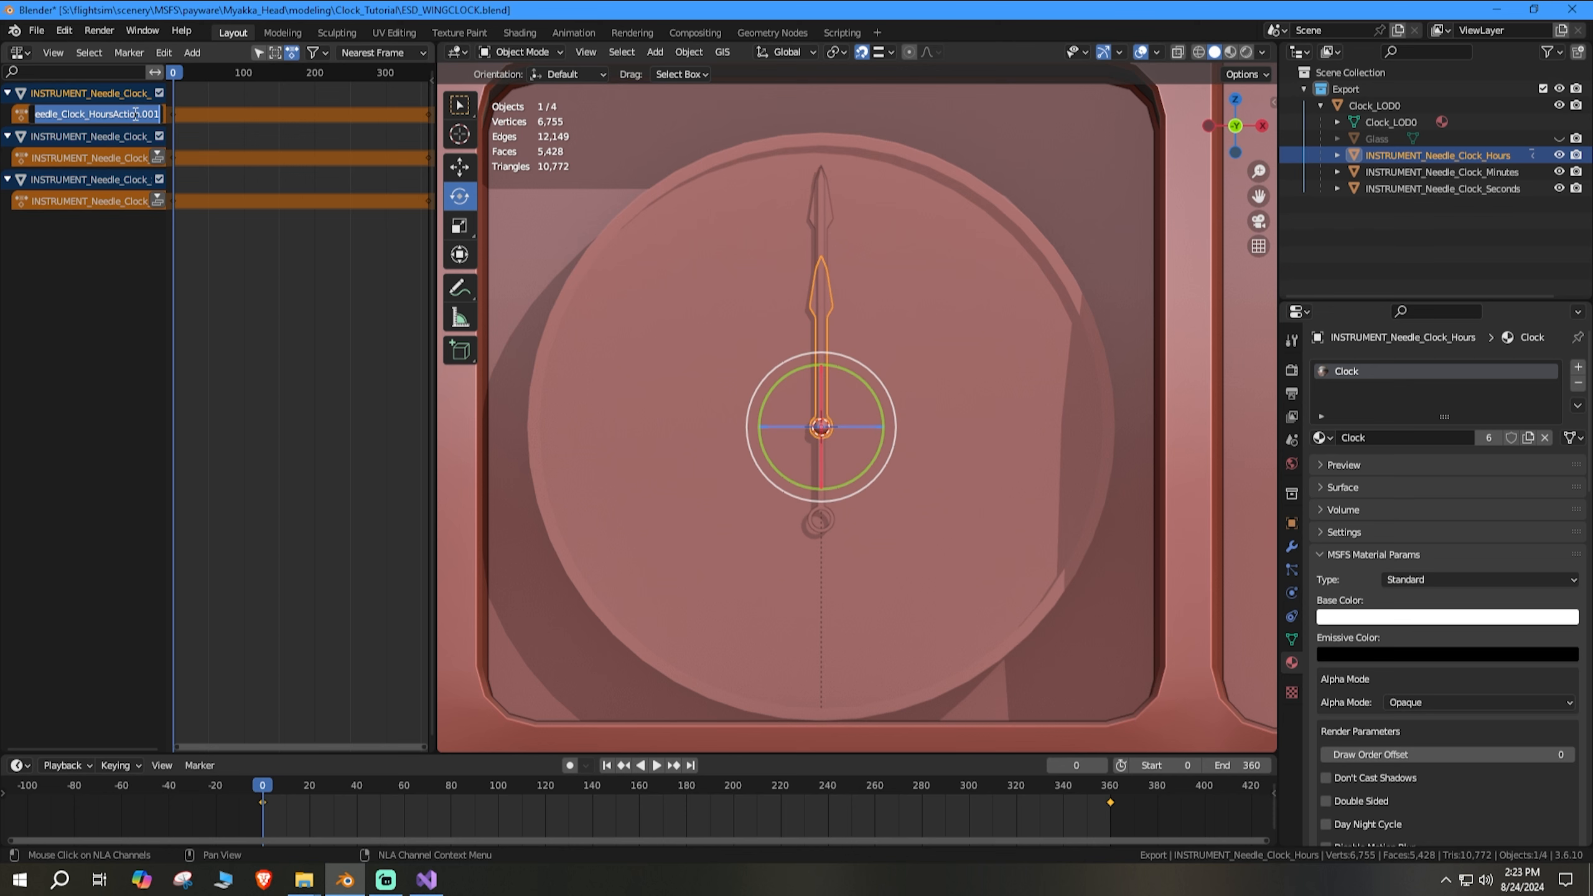
click(113, 114)
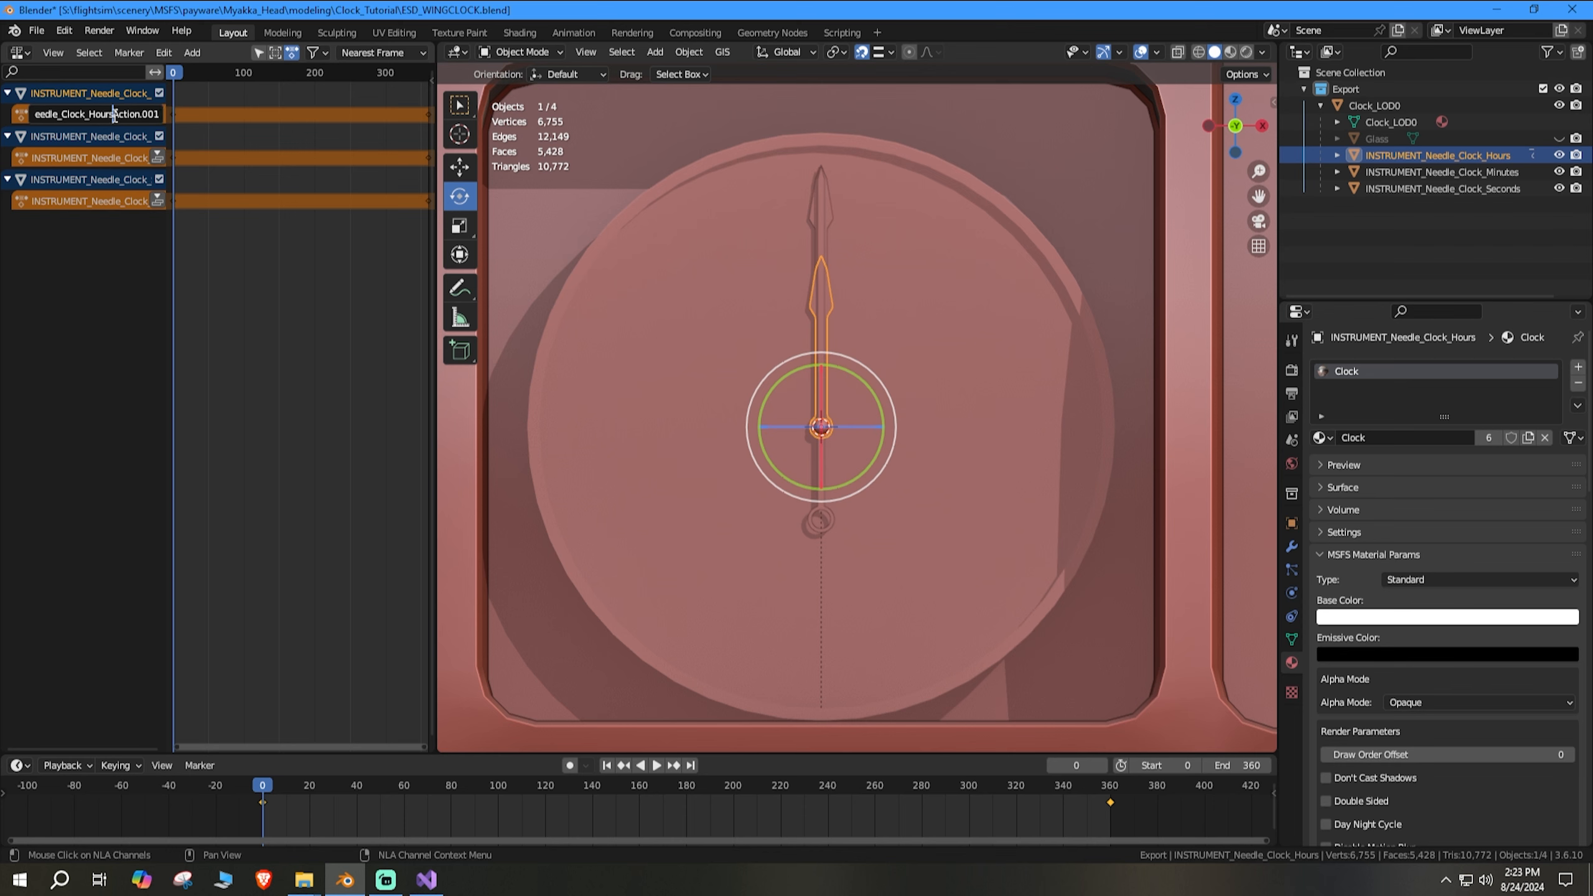
drag(116, 114, 168, 112)
key(BackSpace)
key(Return)
Step: Rename the minutes needle's action as INSTRUMENT_Needle_Clock_Minutes by removing the Action.001 suffix
double_click(134, 156)
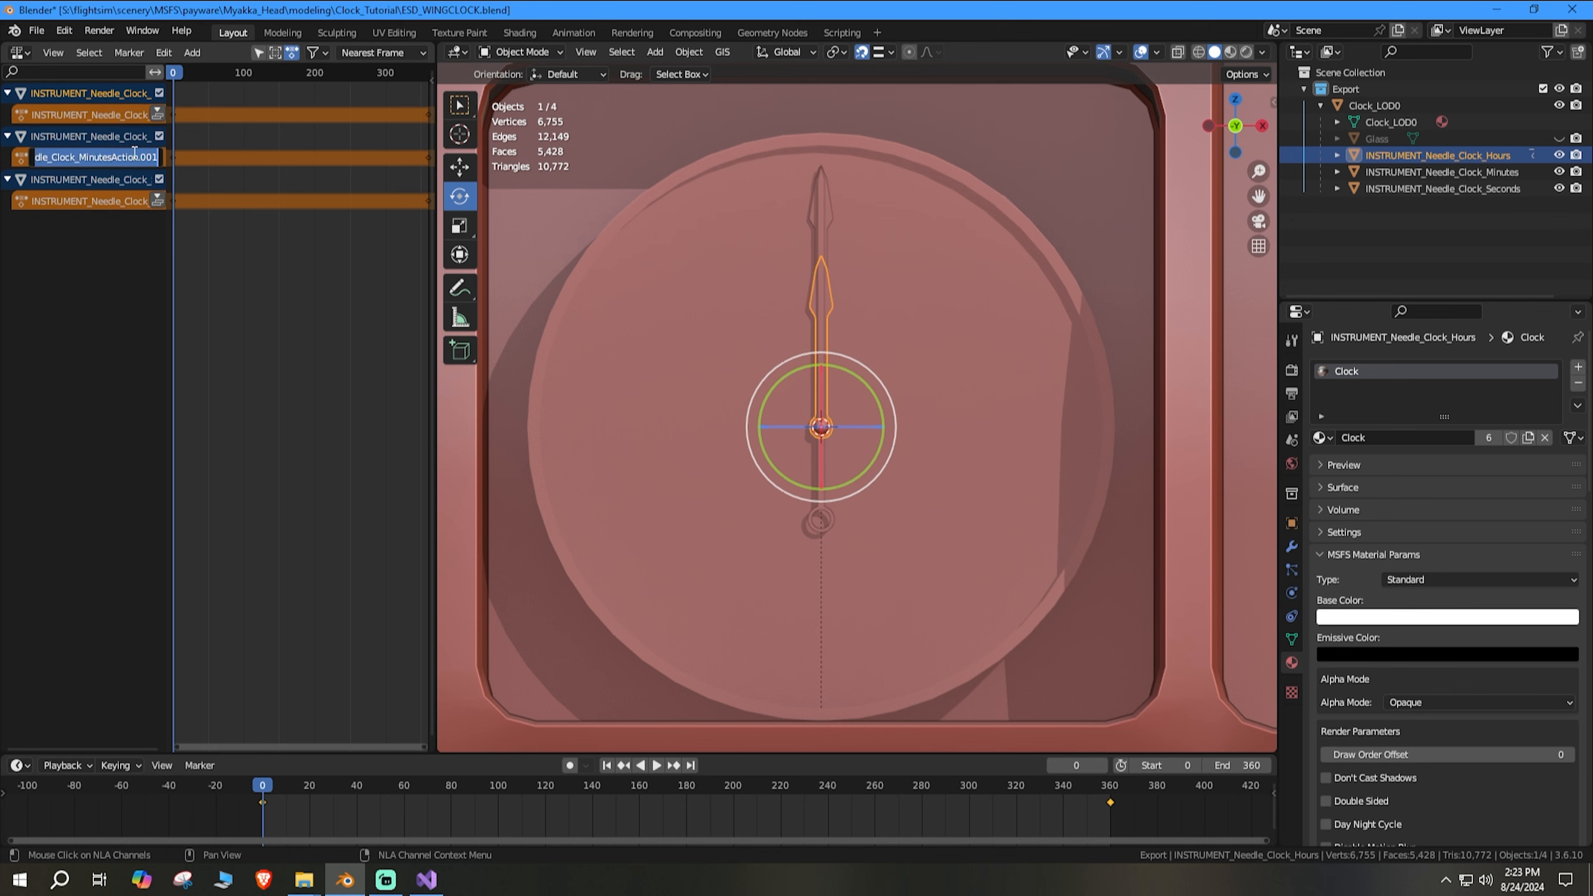
drag(112, 157, 182, 156)
key(BackSpace)
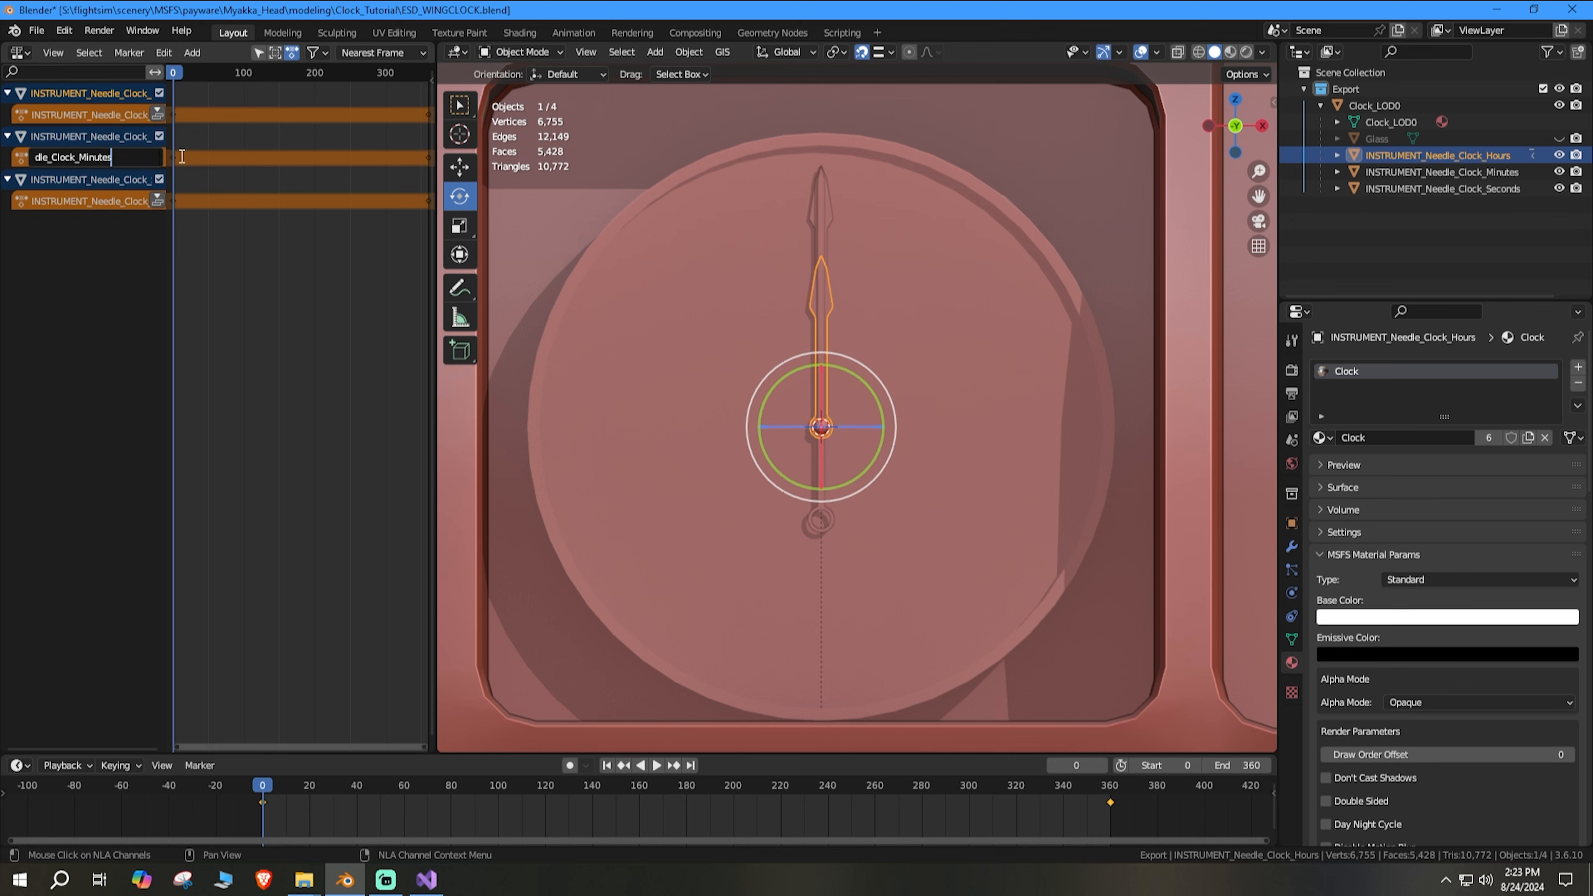
key(Return)
Step: Rename the seconds needle's action as INSTRUMENT_Needle_Clock_Seconds without the Action.001 suffix, and recheck the hours action's name
double_click(84, 201)
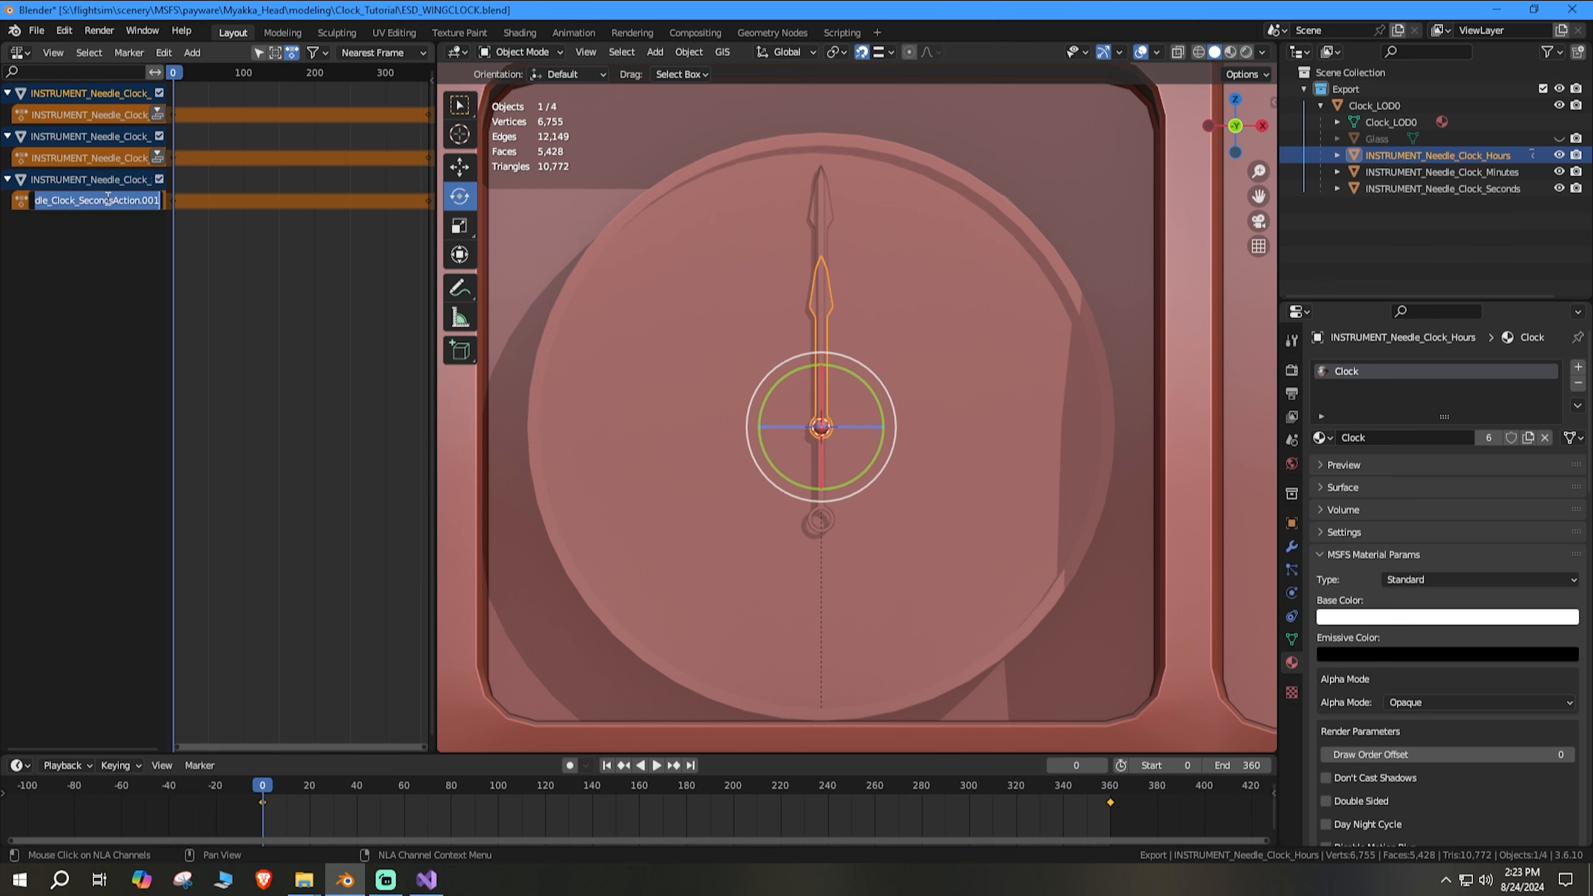
drag(116, 199, 188, 202)
key(BackSpace)
key(Return)
double_click(121, 115)
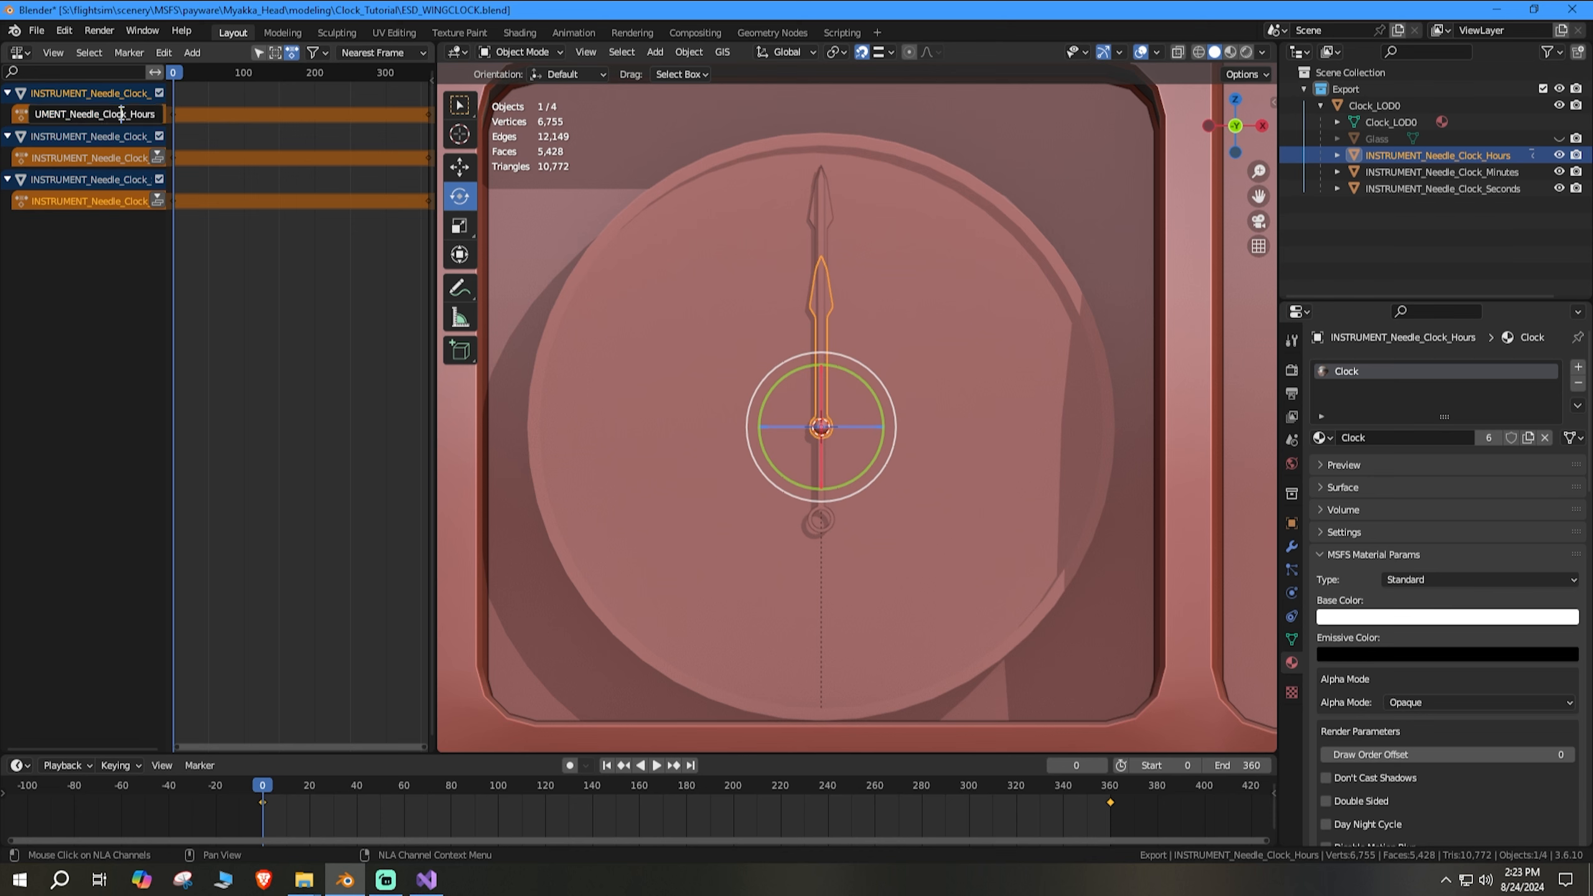
click(128, 287)
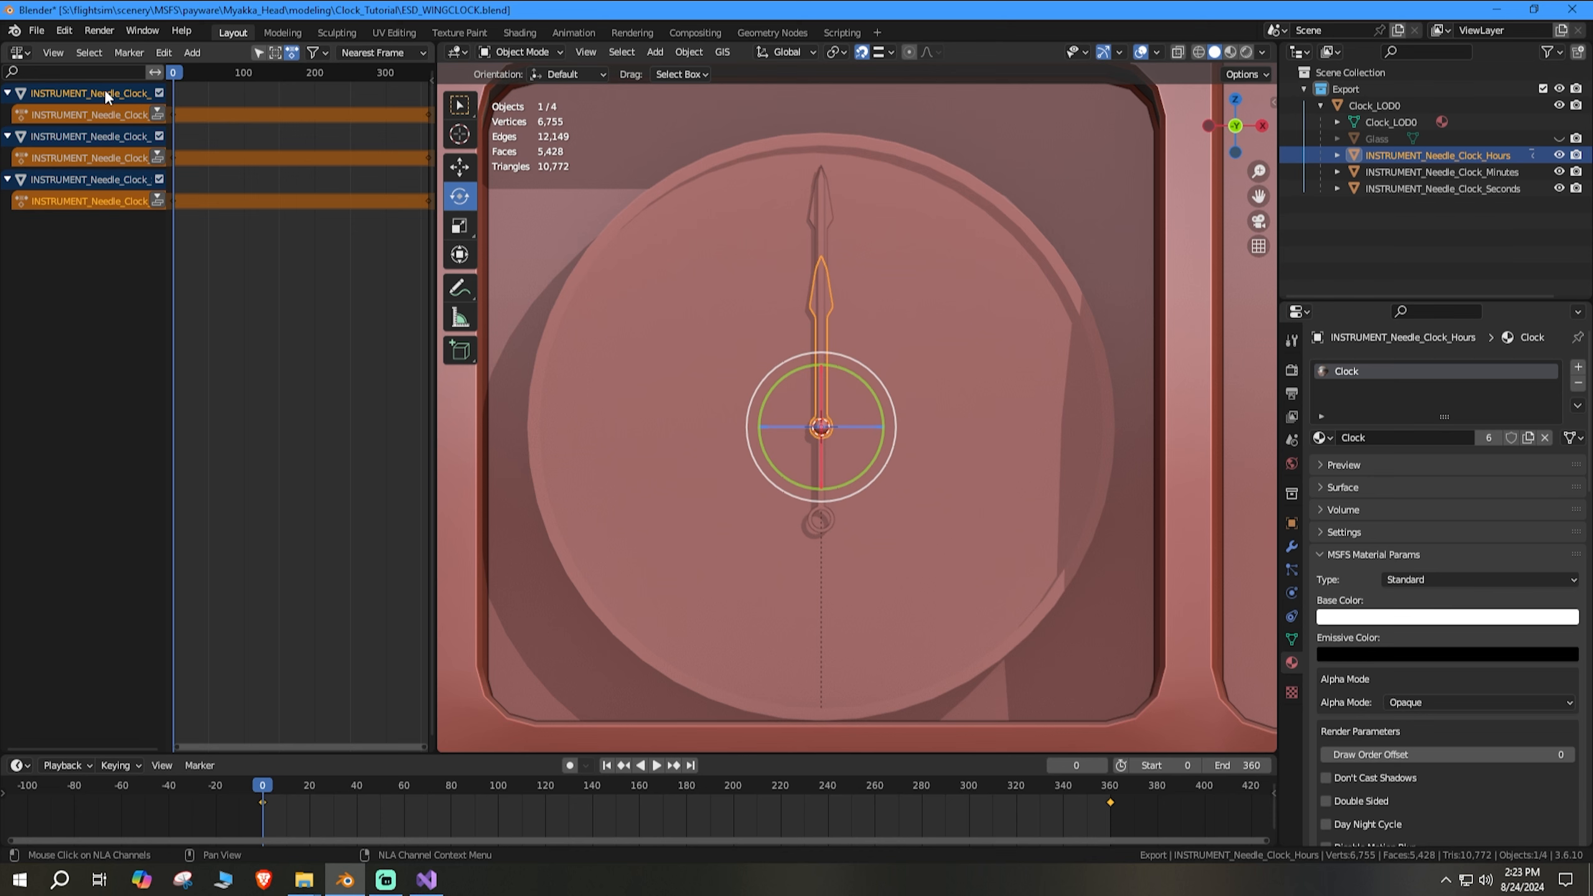
Step: Push down the seconds, minutes and hours needle actions into NLA strips
click(159, 201)
click(158, 157)
click(157, 115)
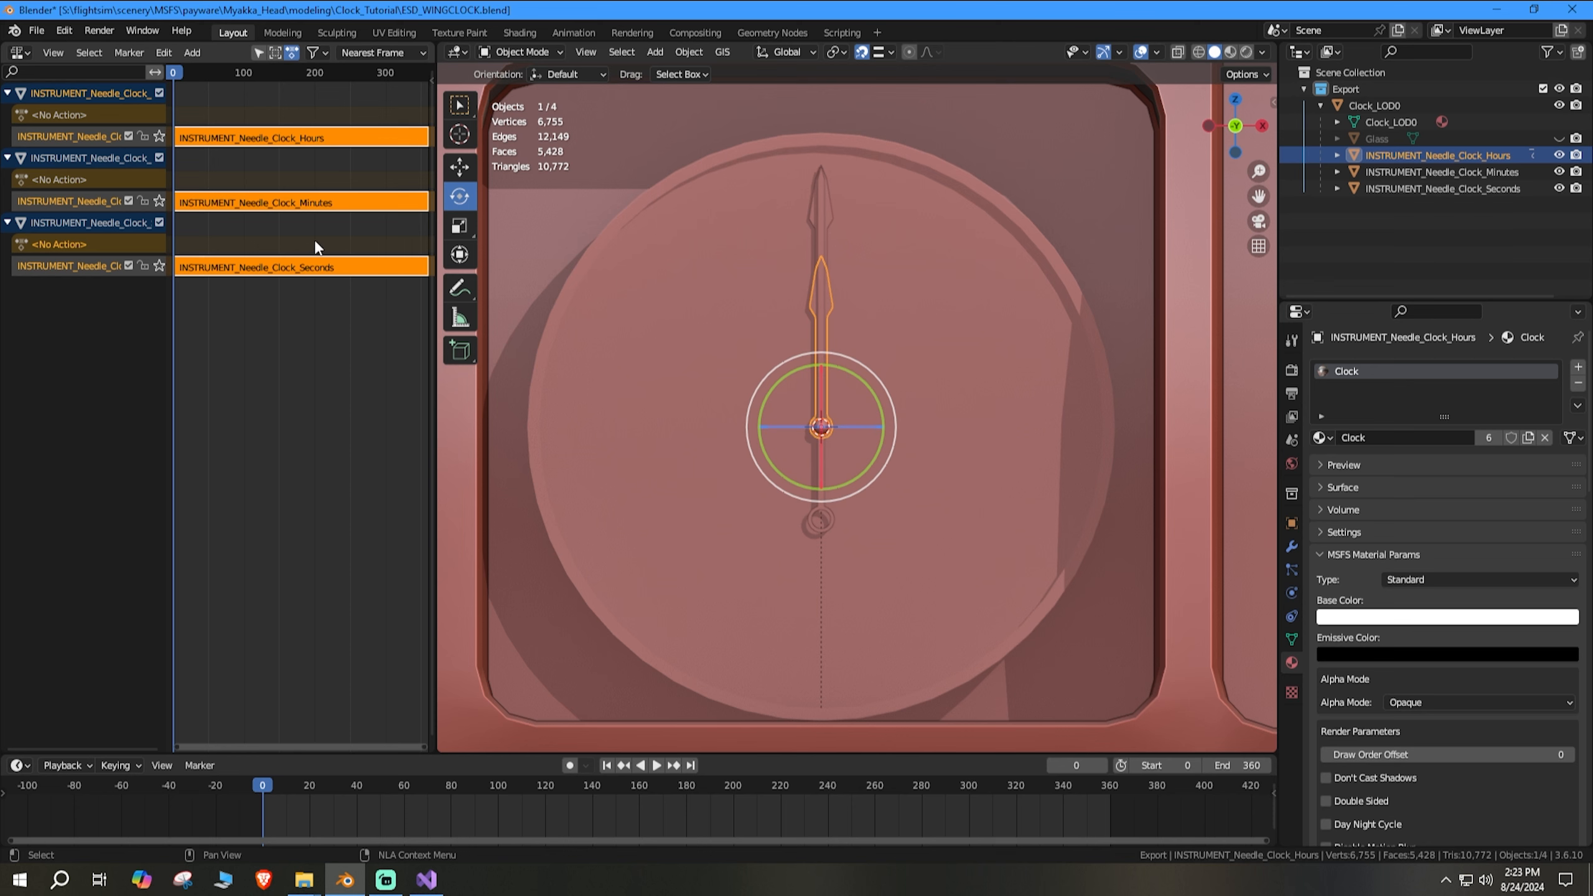
Step: Check the full NLA track names of the hours and minutes needles without renaming them
double_click(88, 134)
click(82, 197)
double_click(83, 199)
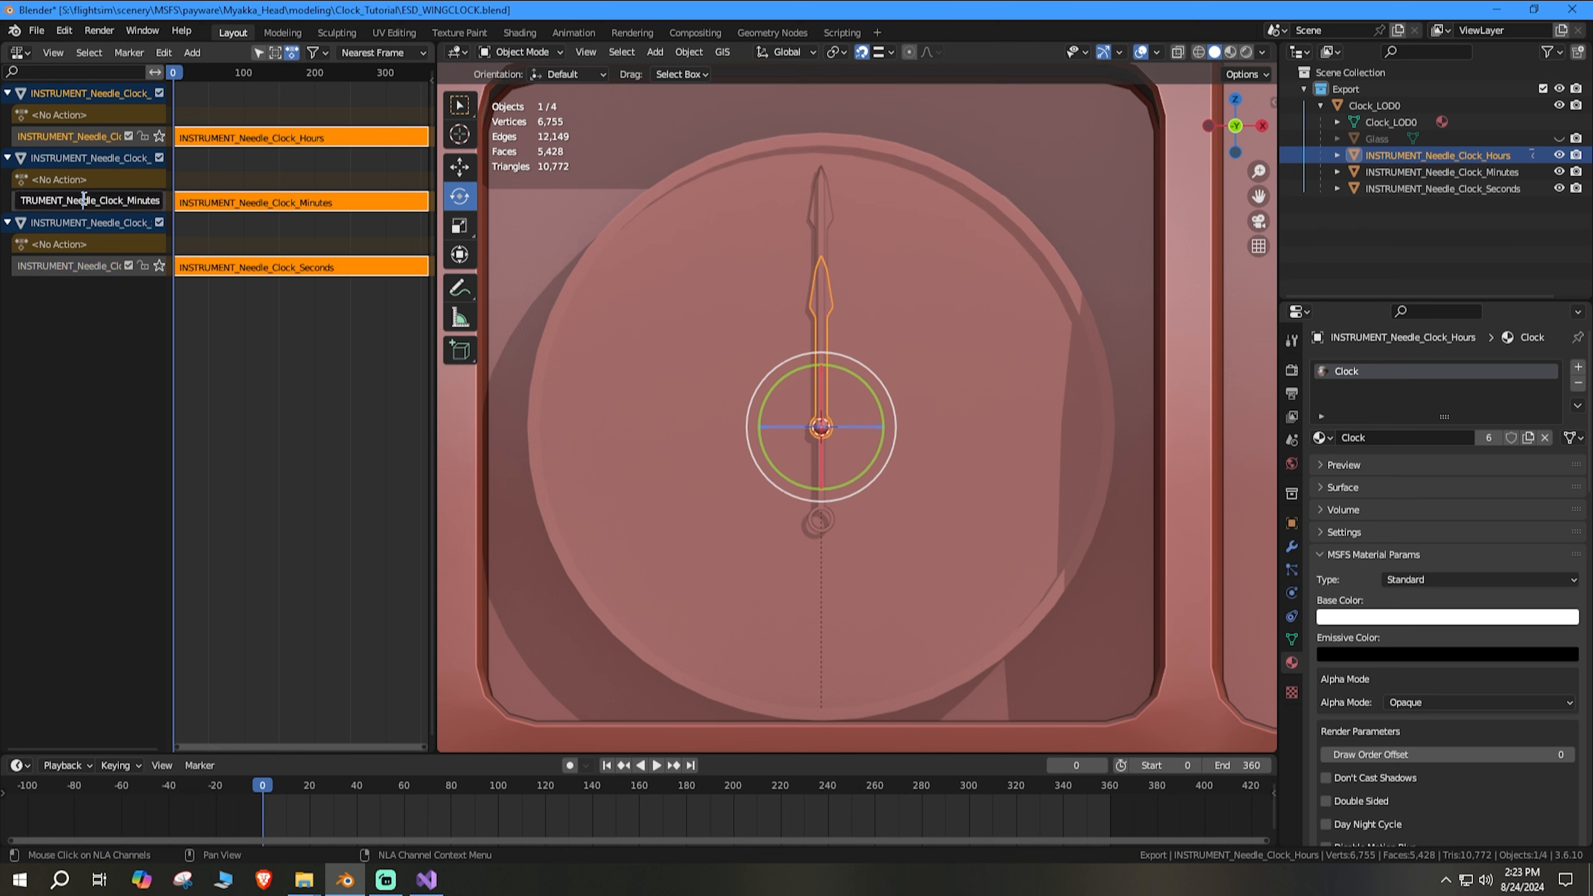
key(Return)
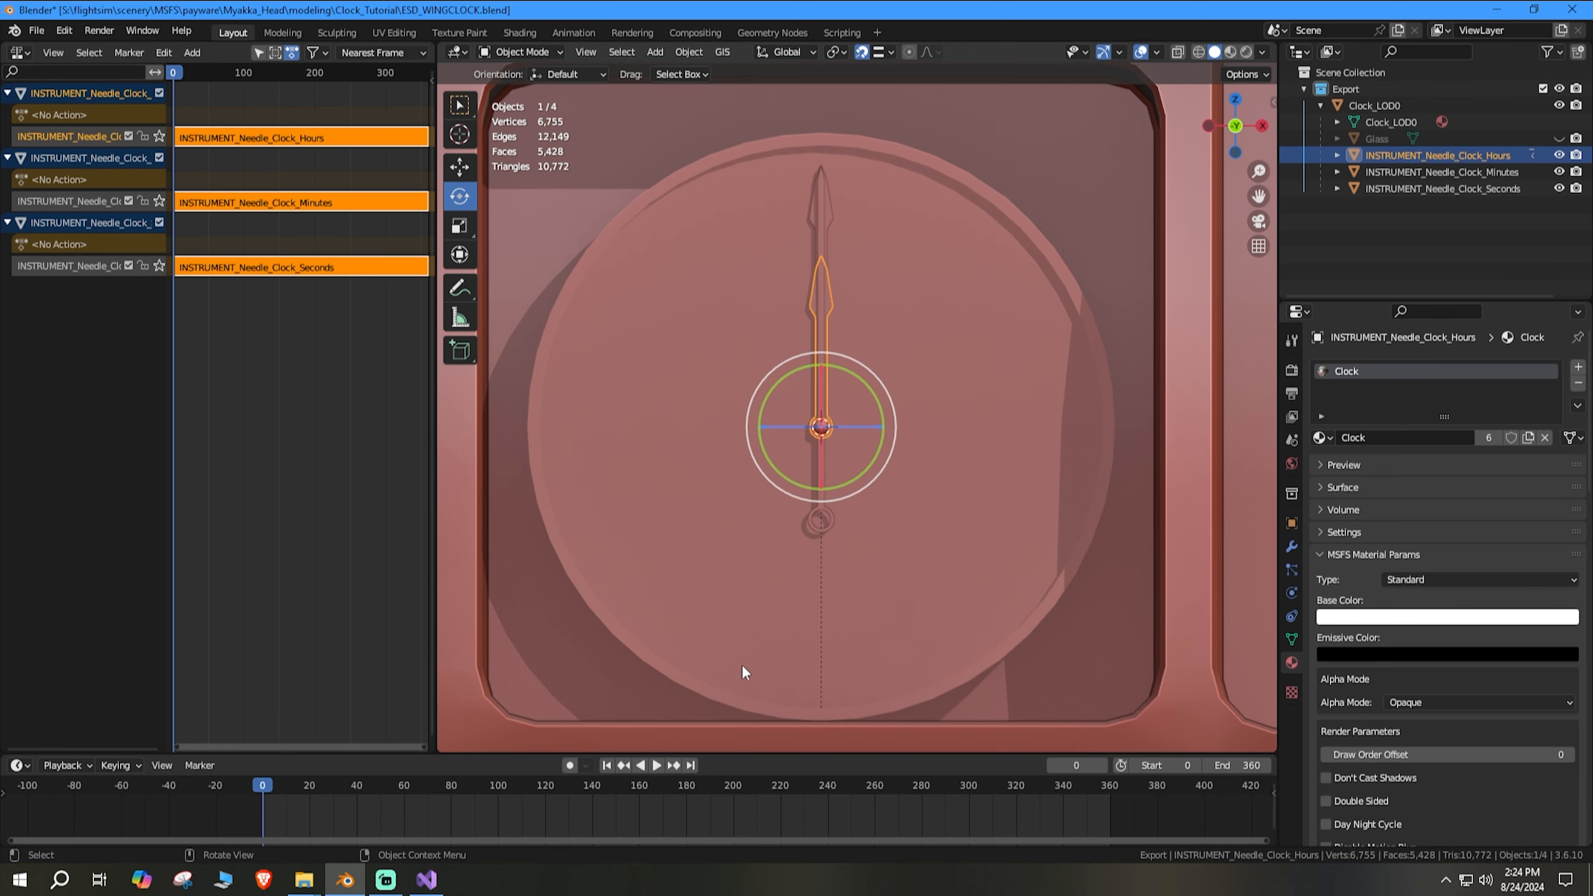
Step: Switch the Timeline to the Dope Sheet and set the hours strip's keyframe interpolation to Linear in tweak mode
click(24, 768)
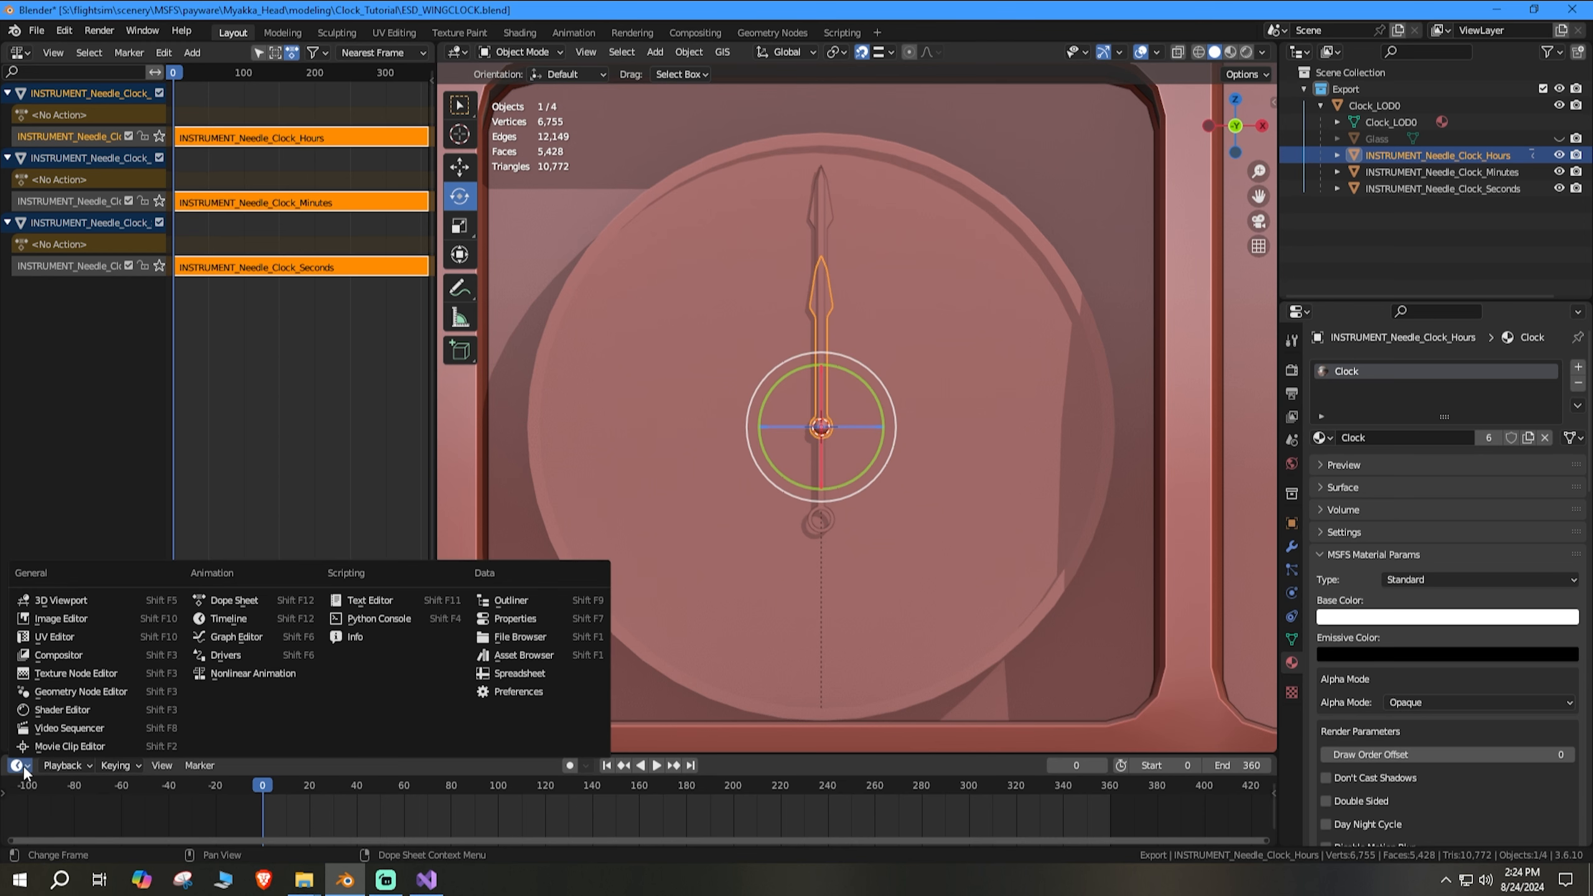
click(242, 602)
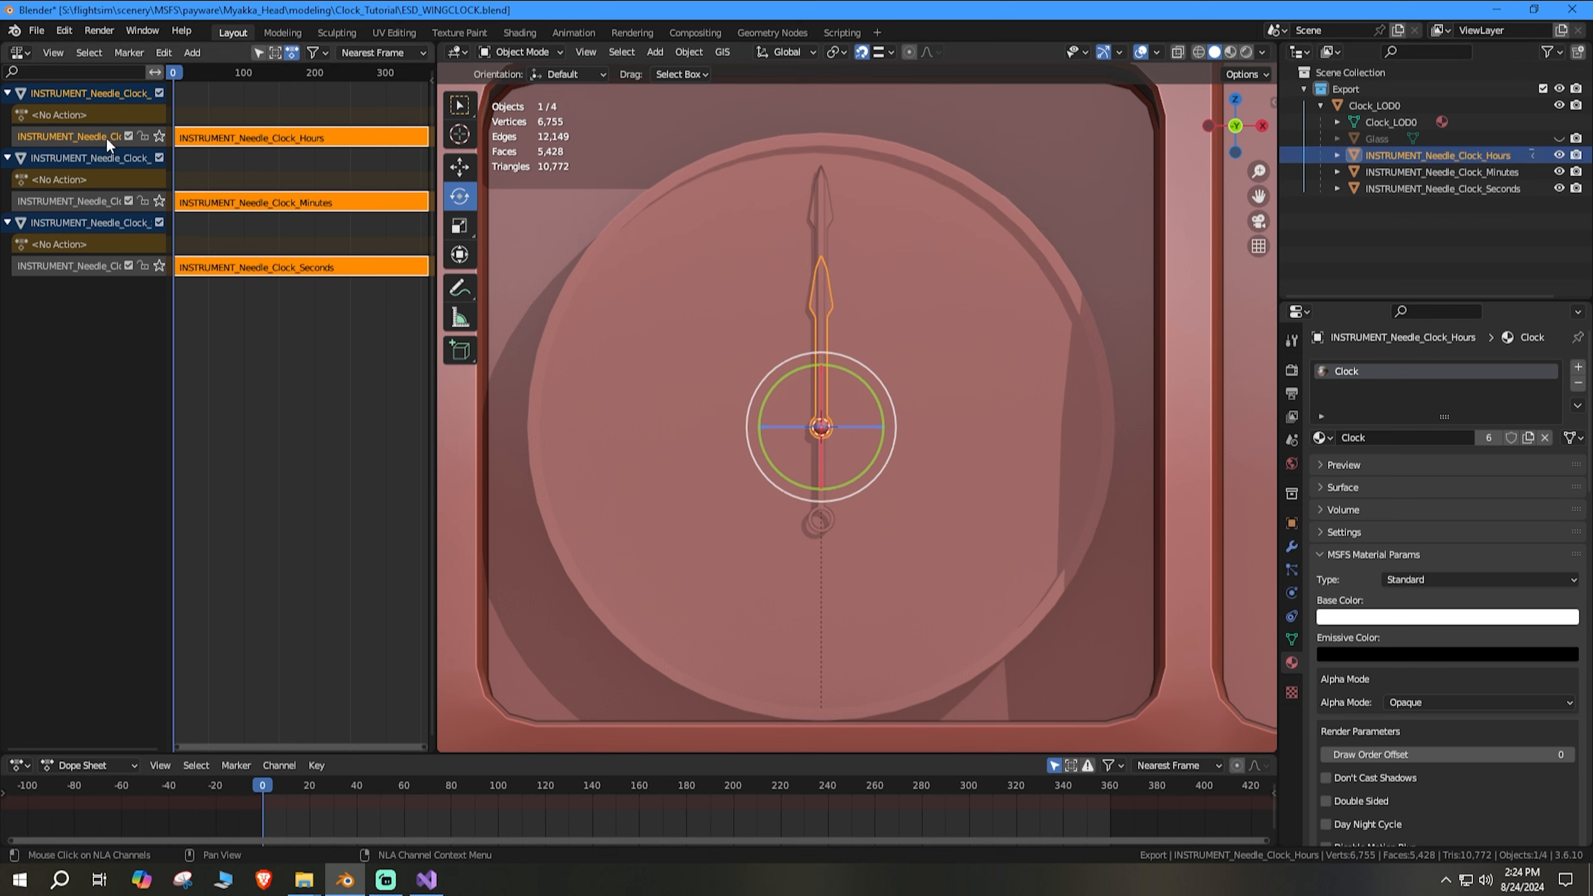
click(250, 139)
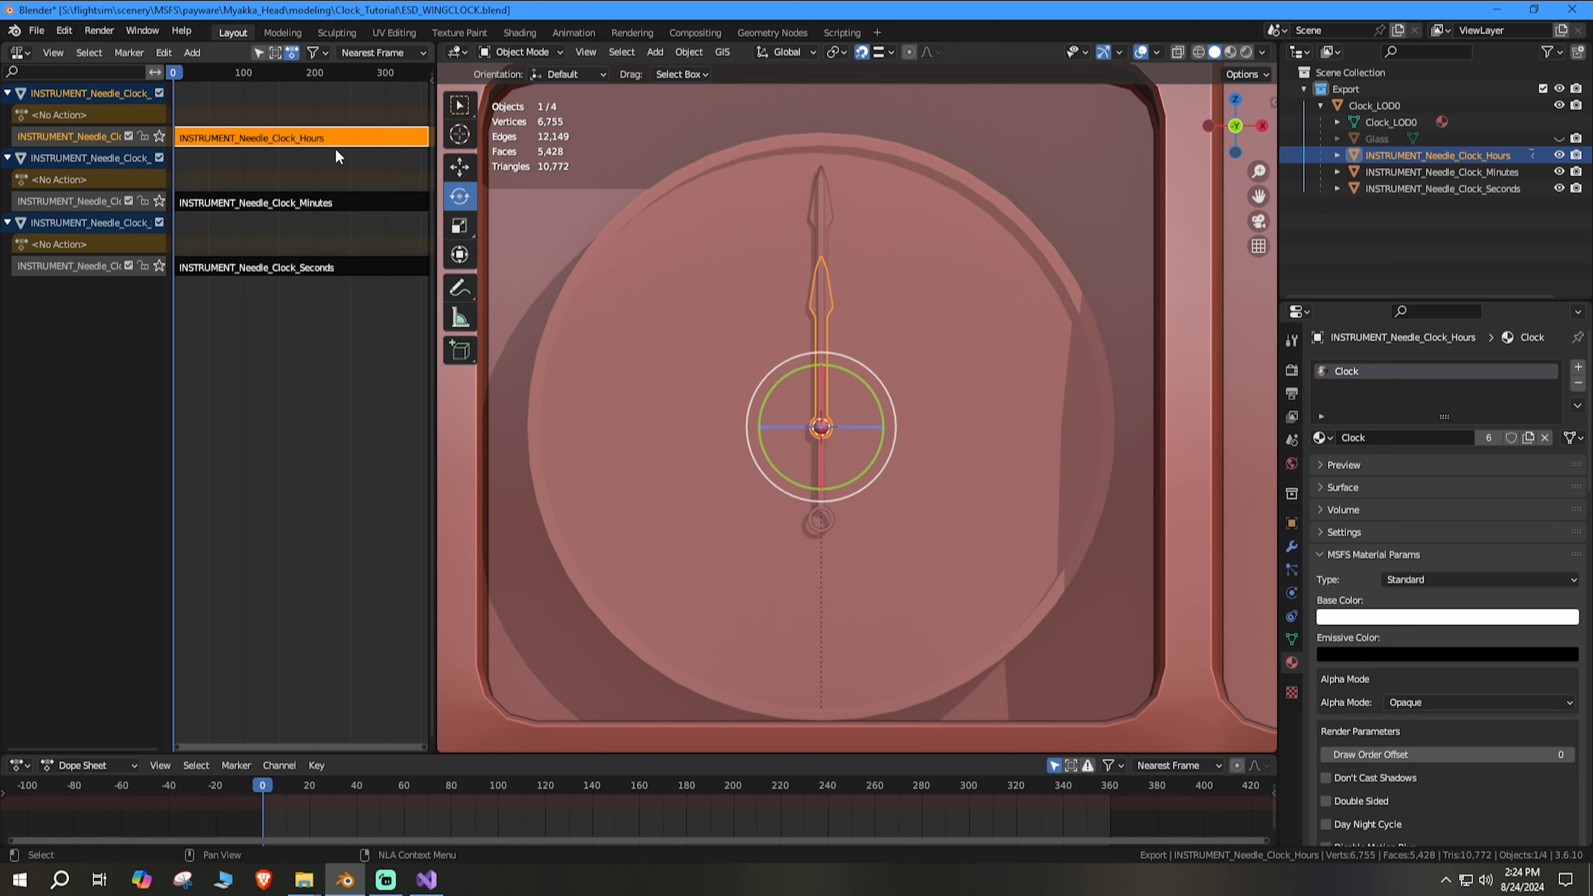
key(Tab)
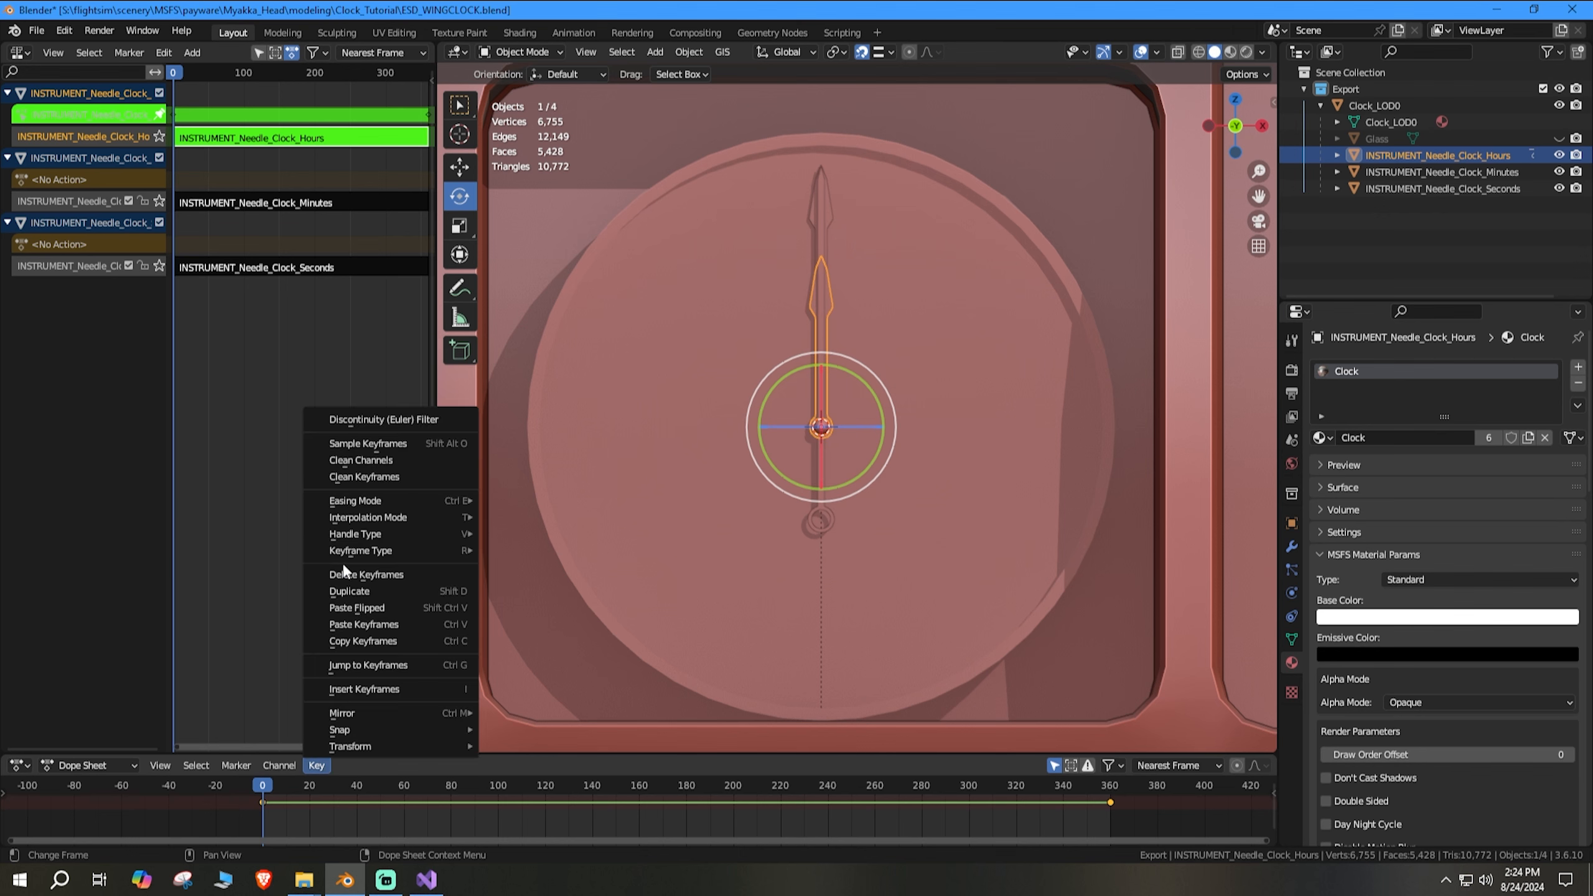
mouse_move(382, 524)
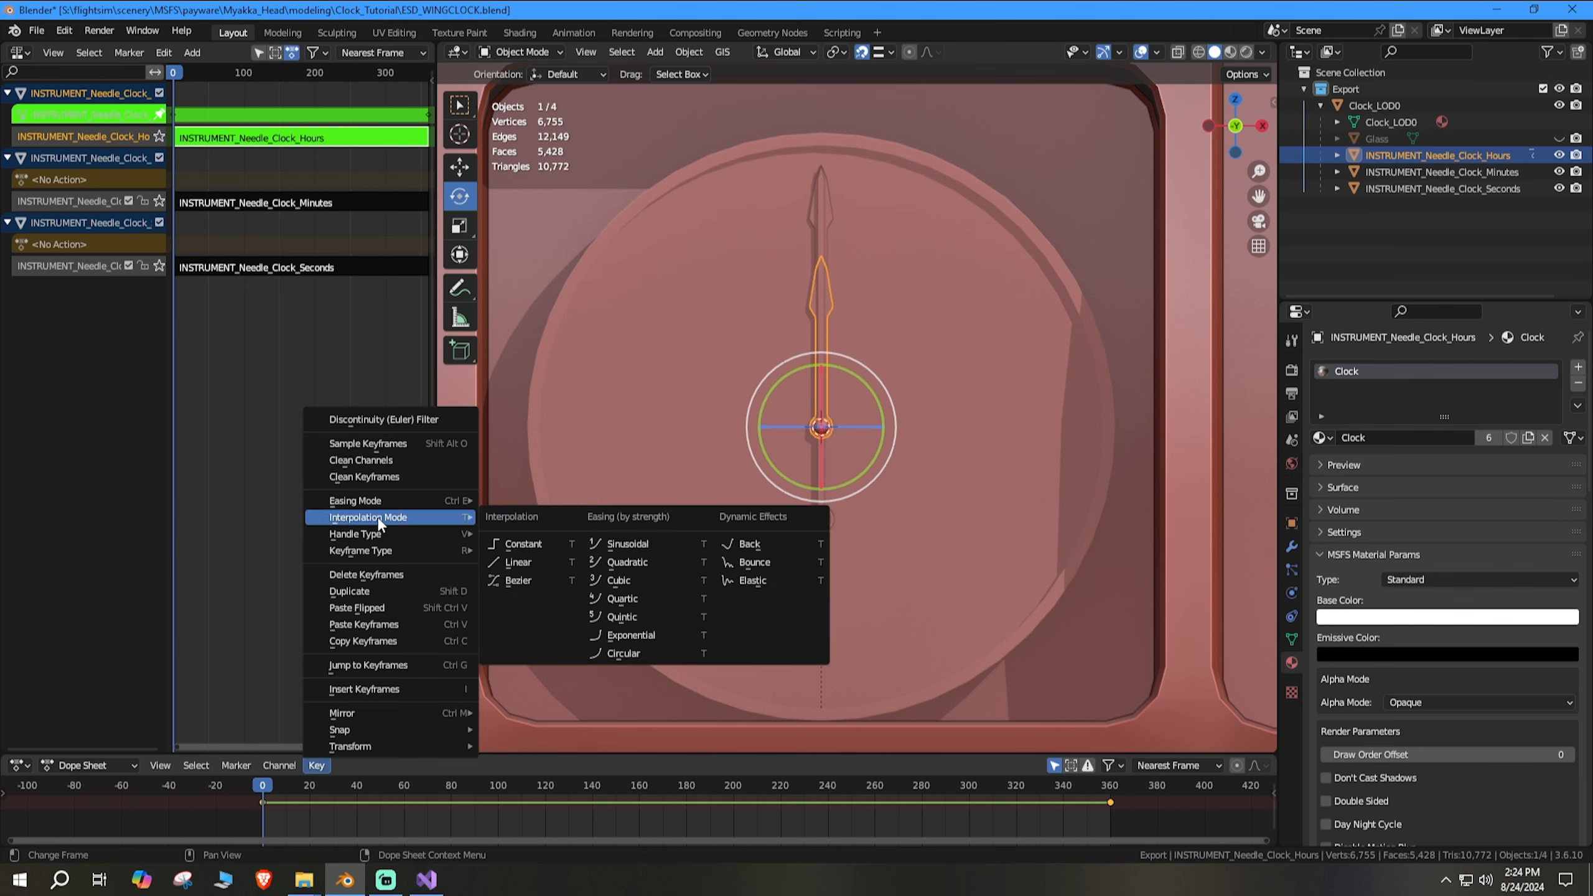
click(519, 563)
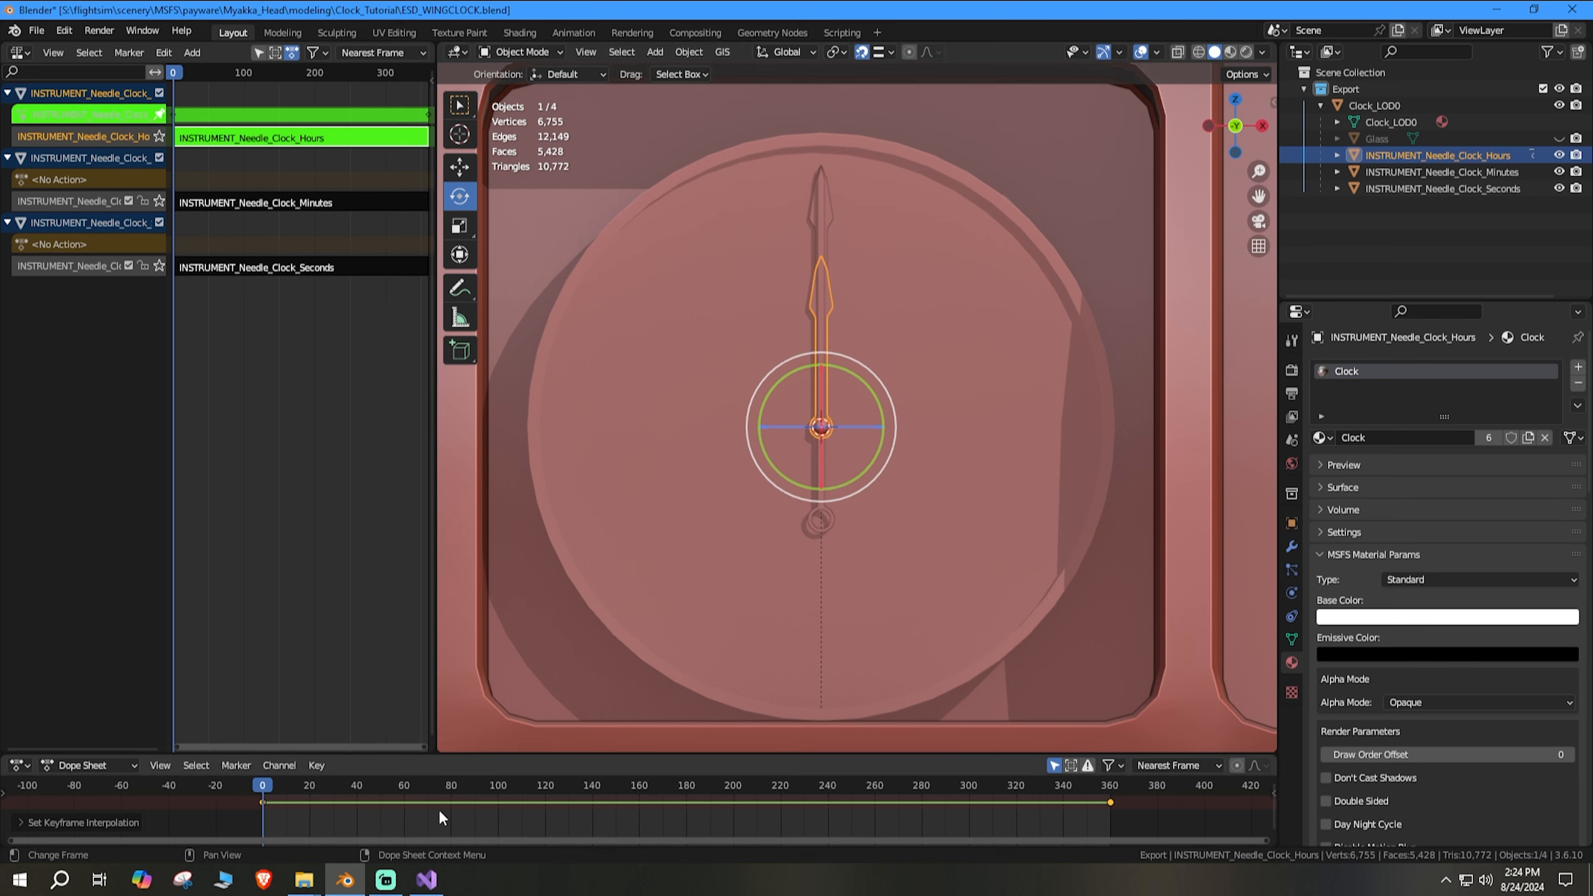
Step: Check the default F-Curve interpolation in the Animation preferences and close the preferences
click(64, 30)
click(100, 268)
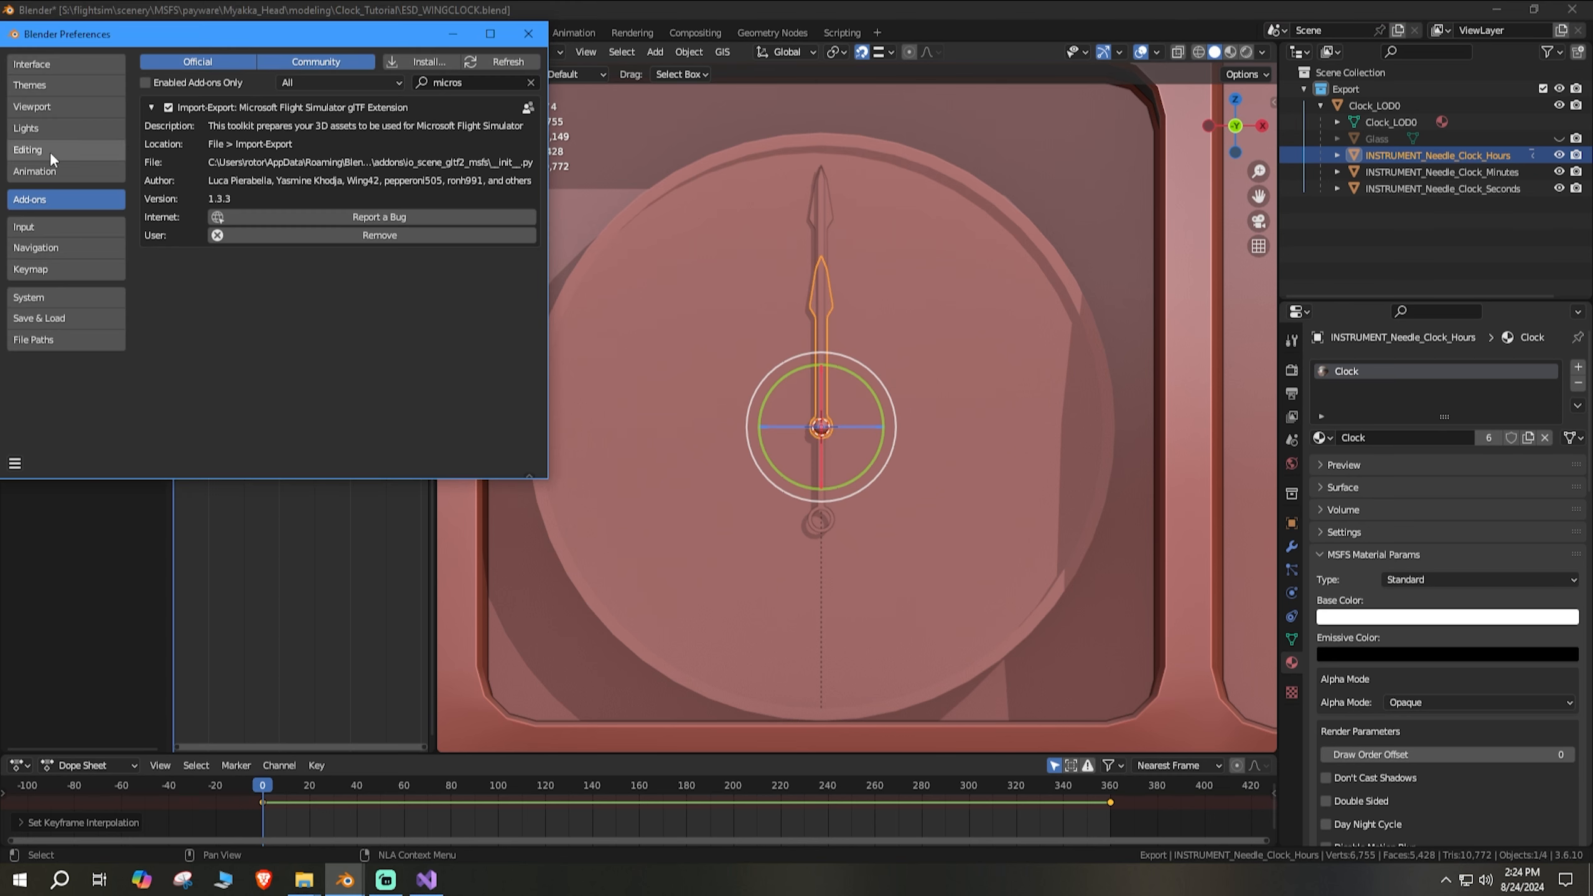
click(50, 172)
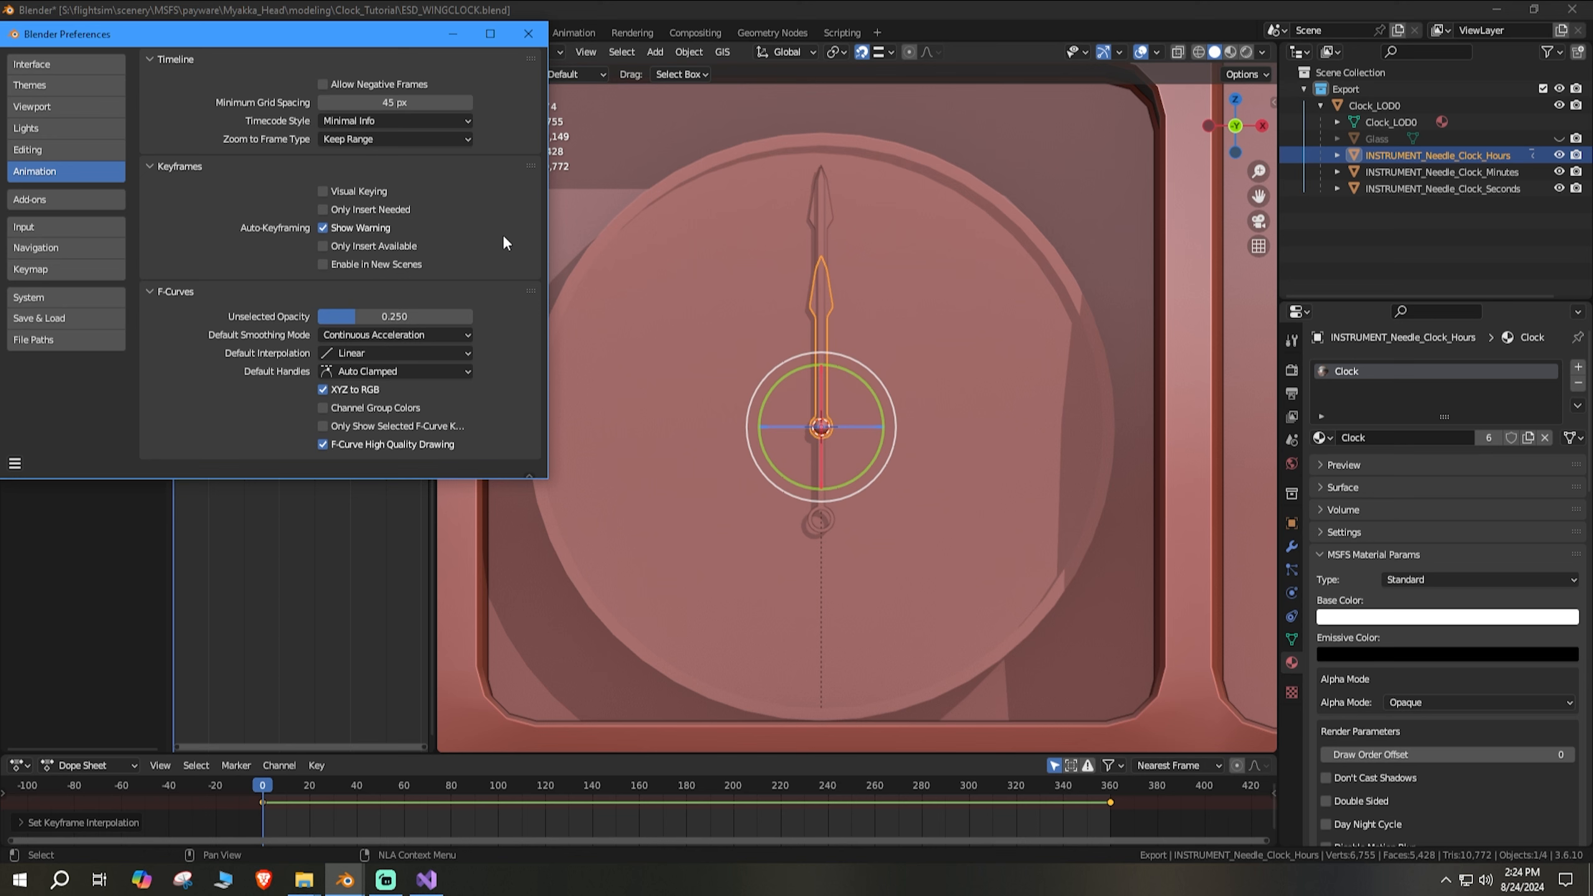
click(528, 32)
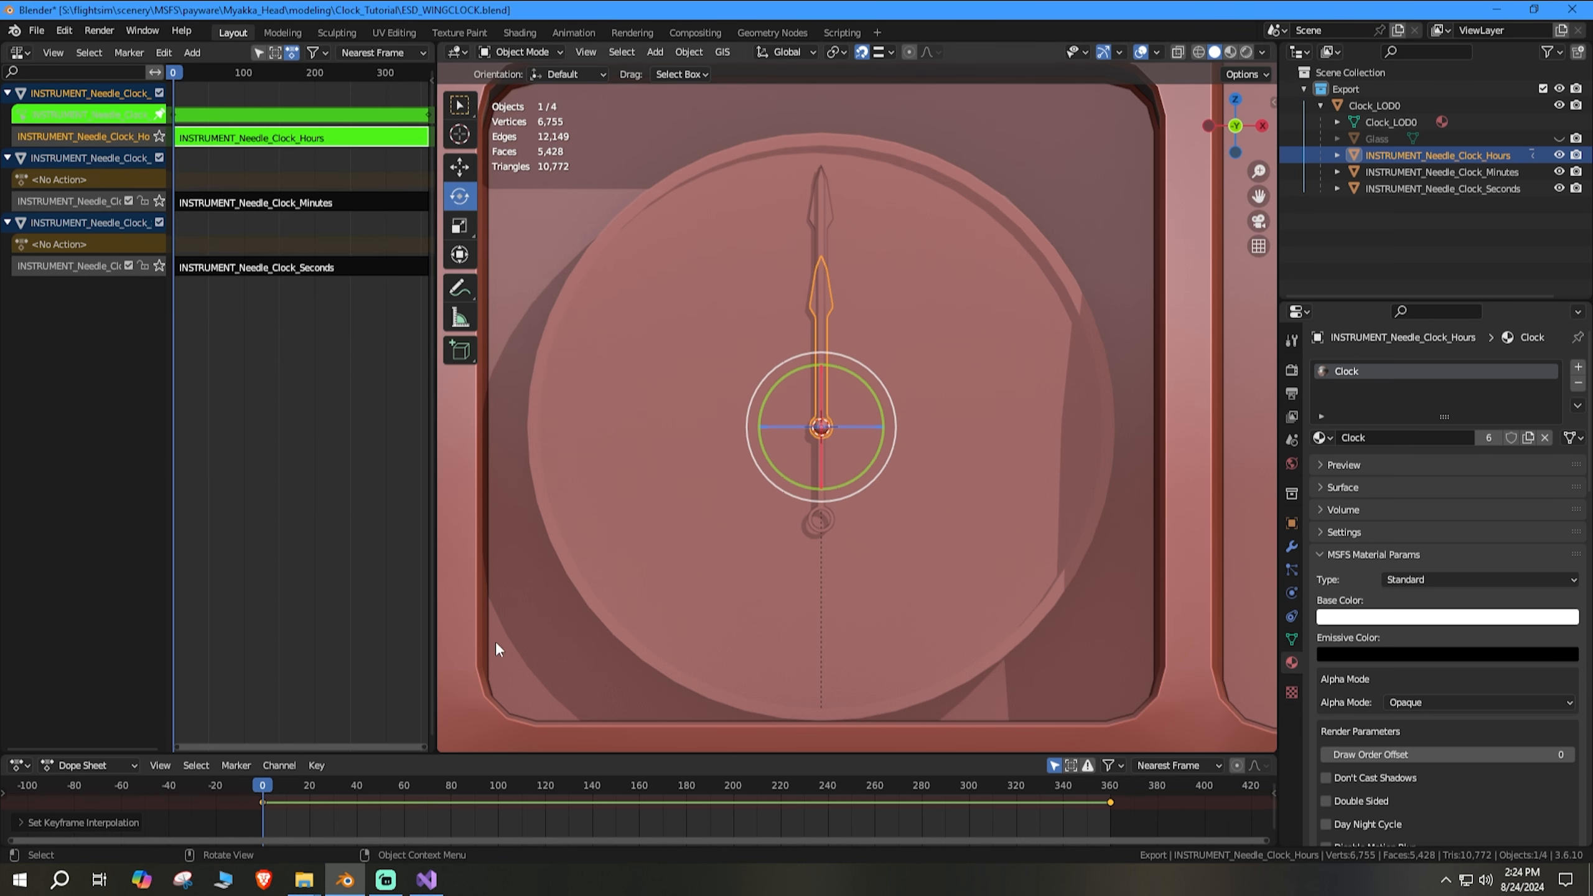
Step: Switch the Dope Sheet back to the Timeline and leave tweak mode on the hours strip
click(110, 764)
click(25, 764)
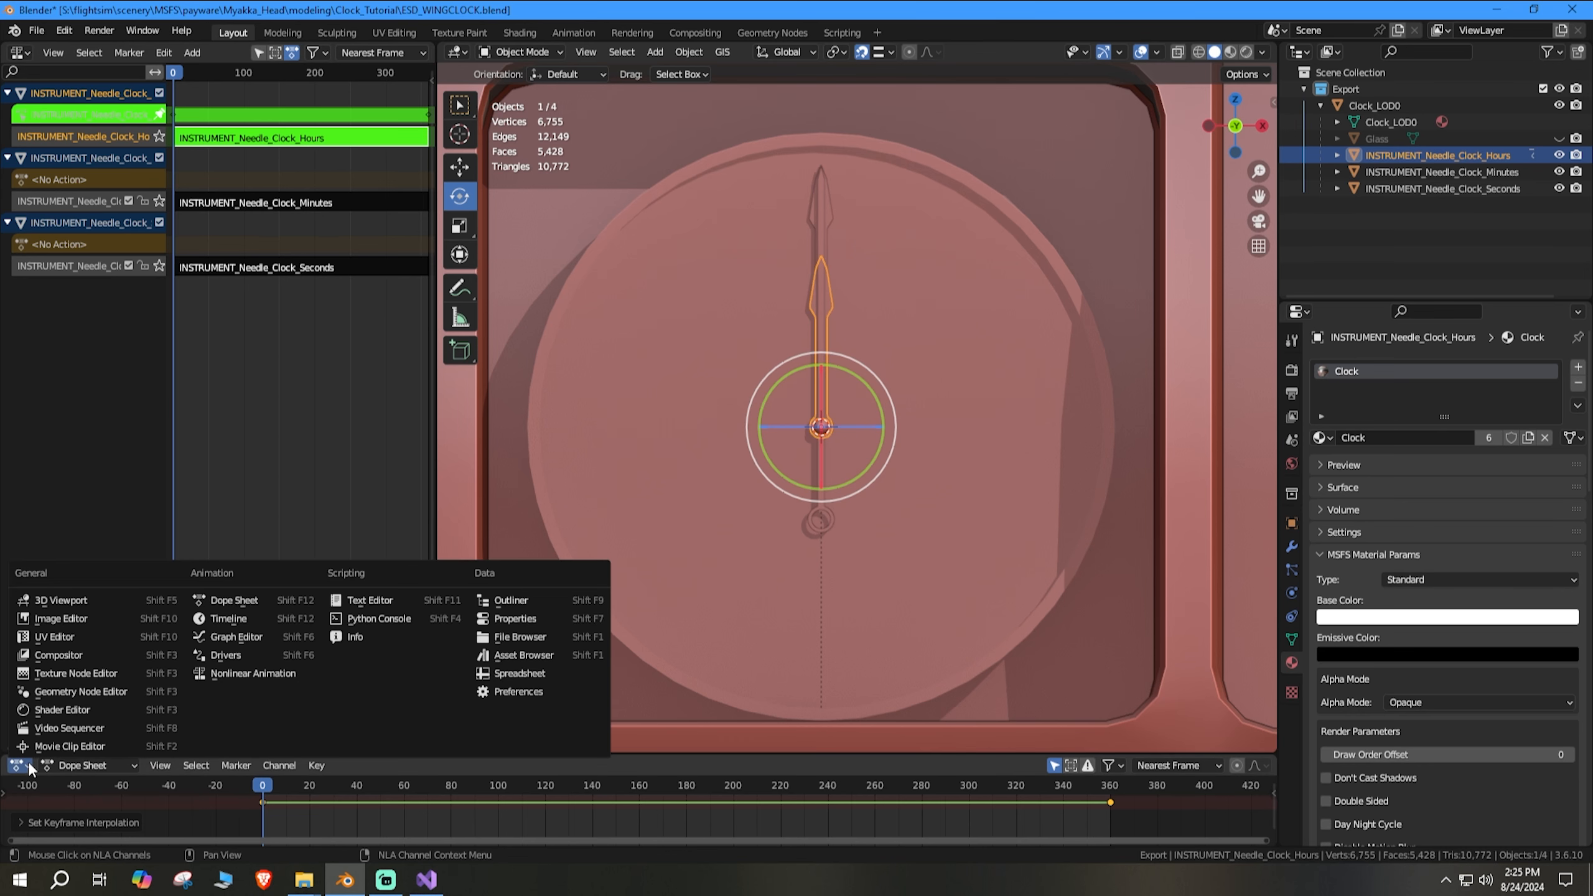
click(229, 618)
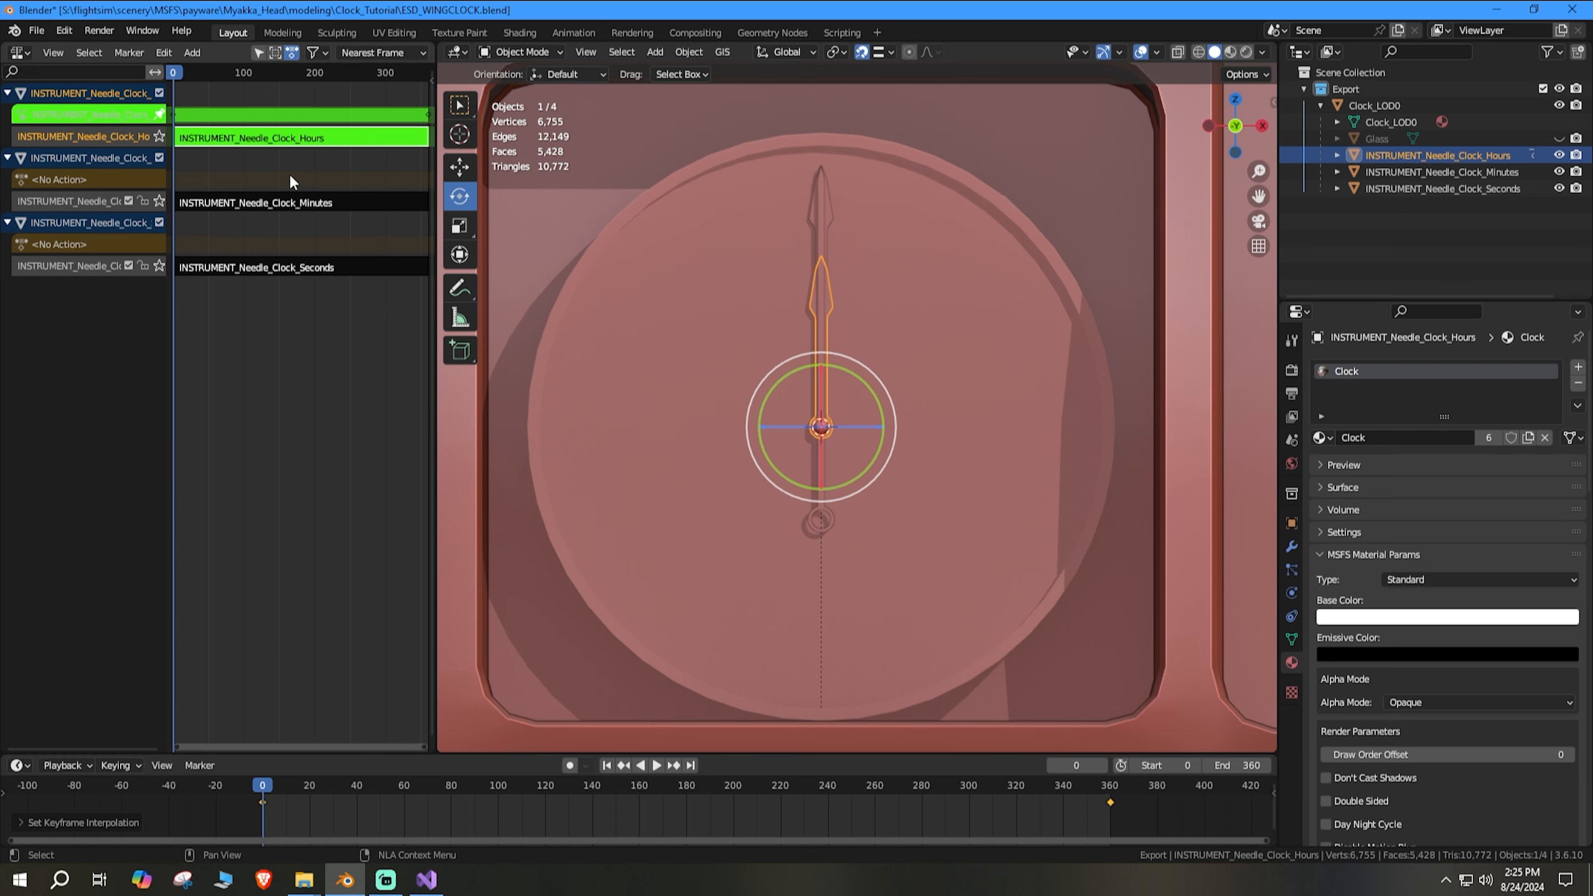
key(Tab)
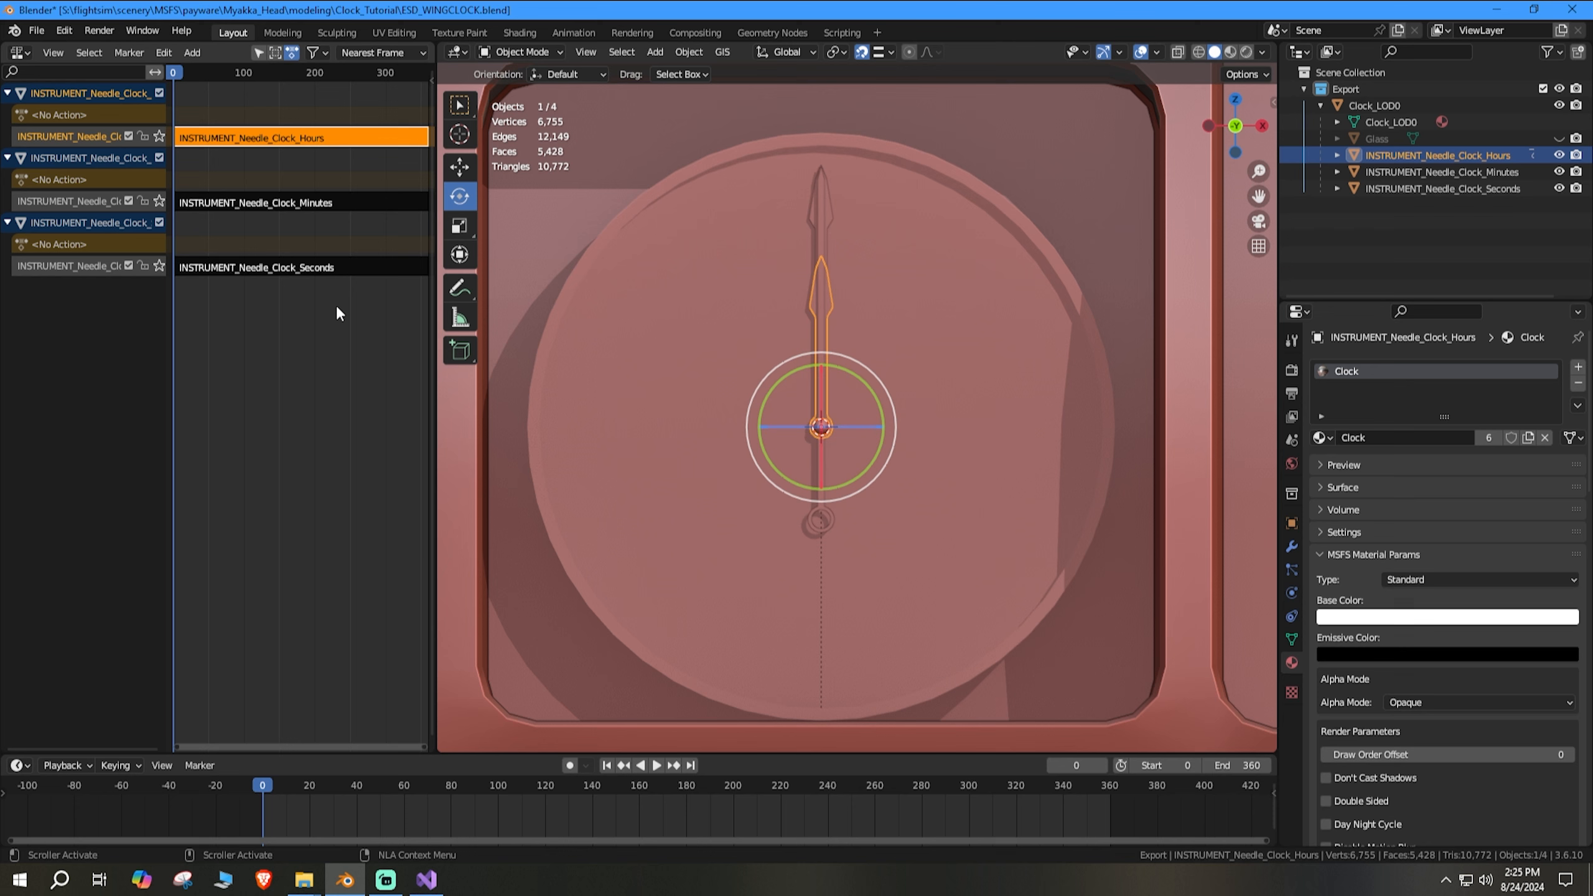
Step: Unhide the Glass object and join it into Clock_LOD0
click(1365, 99)
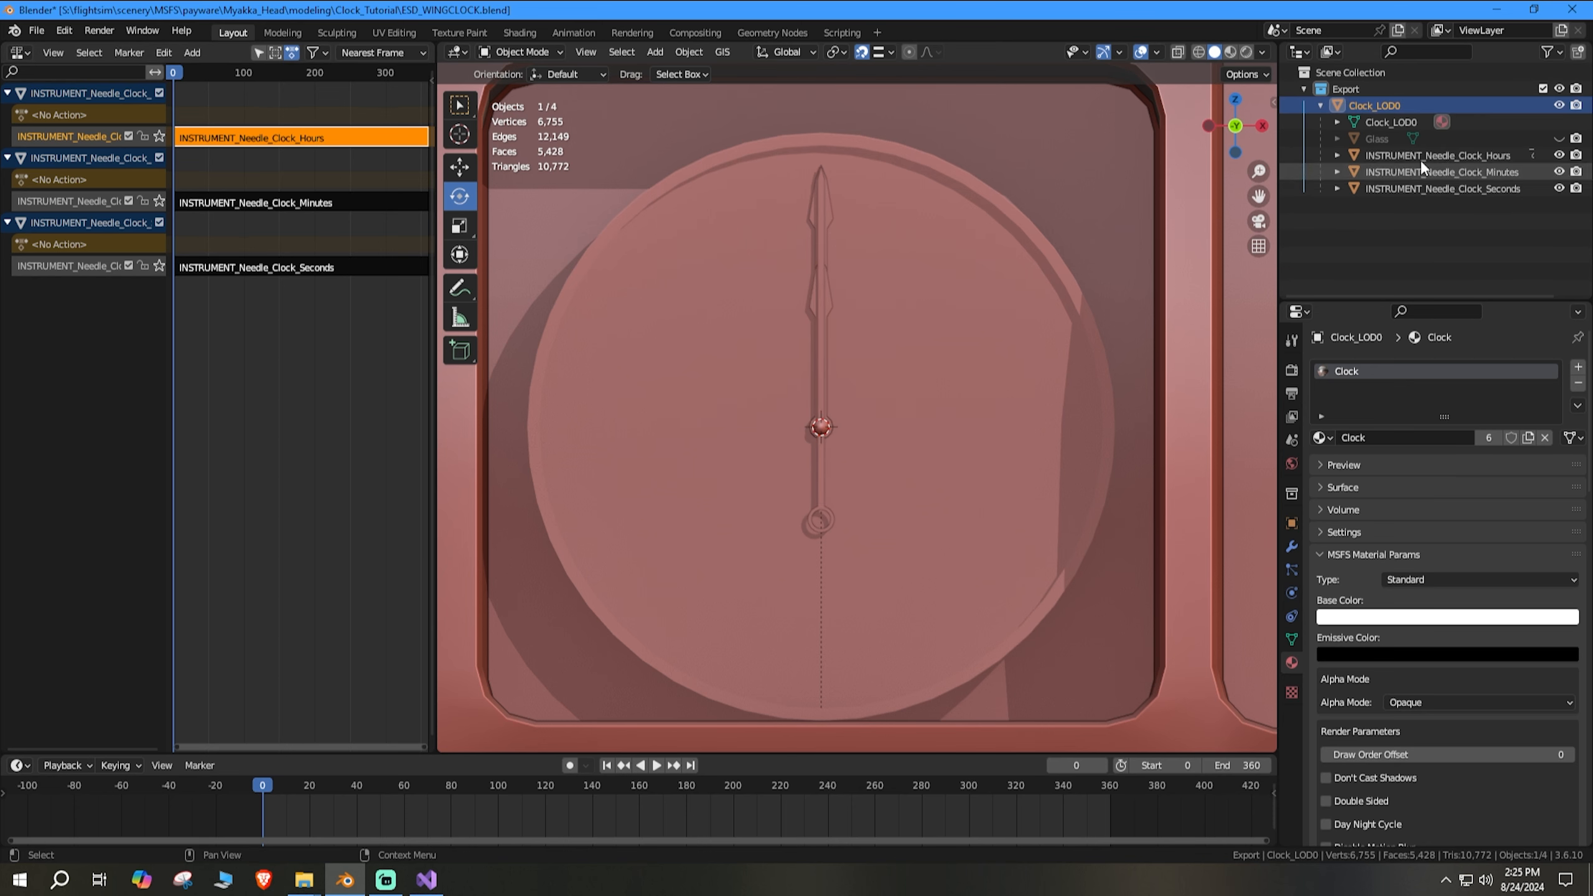
click(1559, 138)
click(1381, 142)
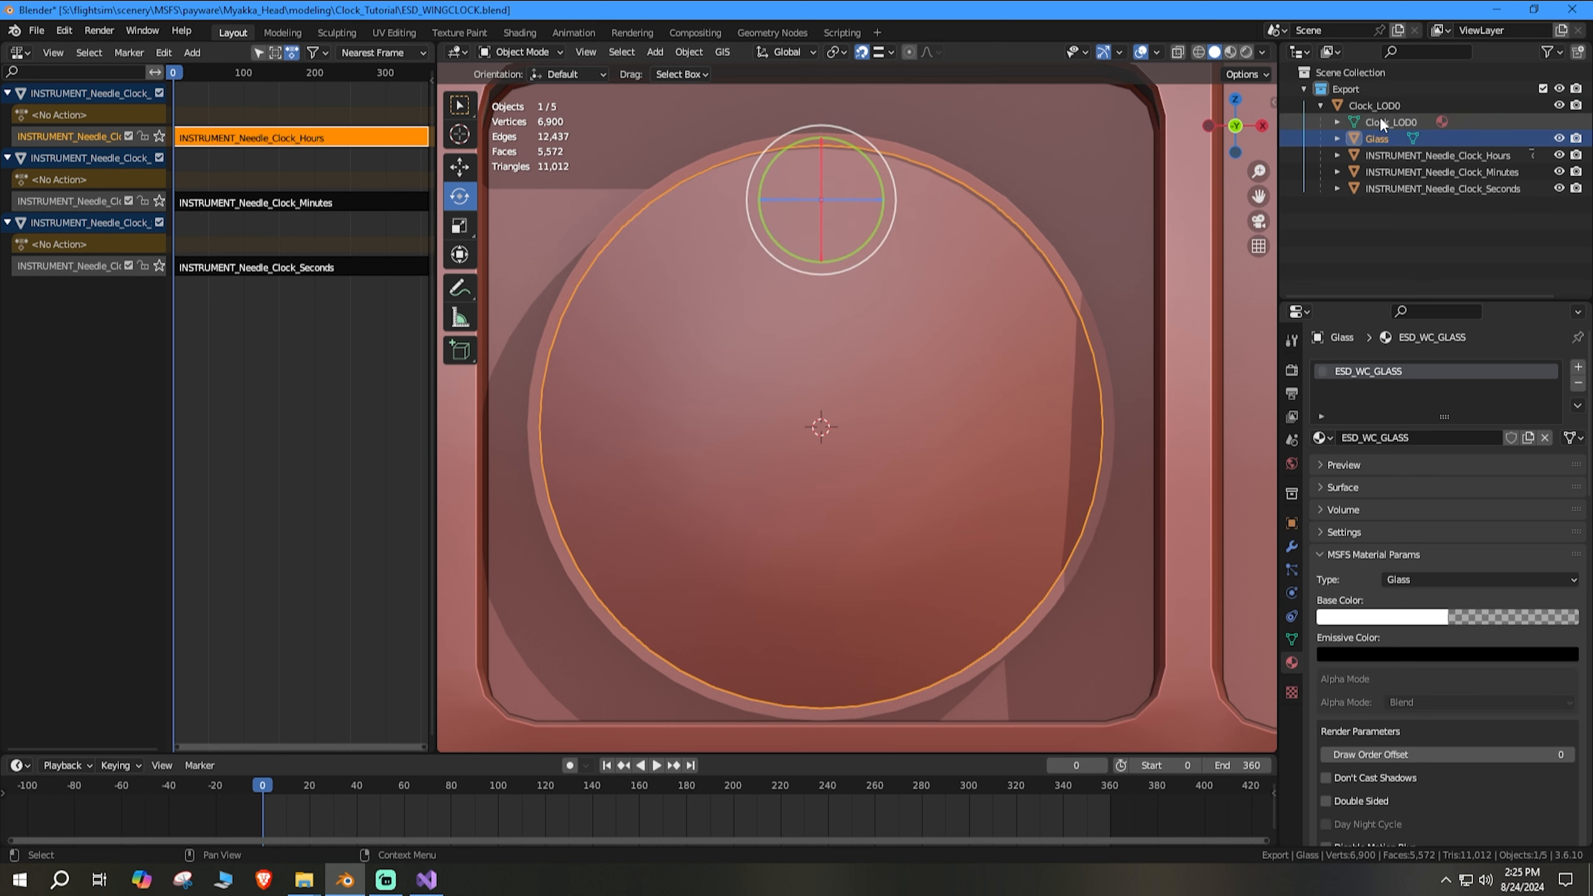
click(1381, 102)
ctrl+click(1400, 141)
click(1400, 141)
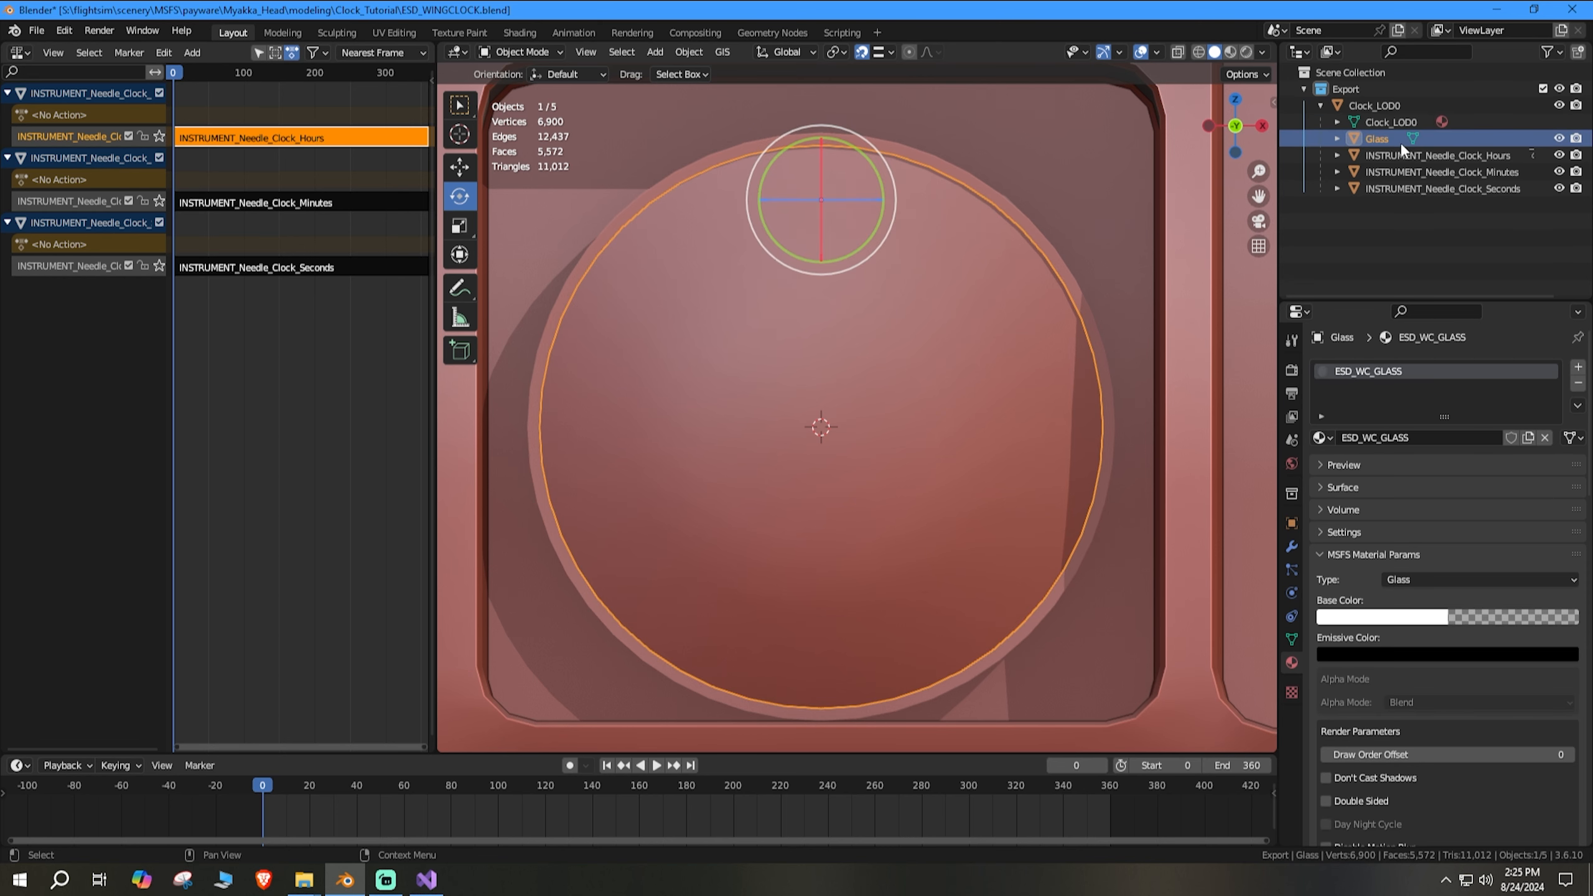
ctrl+click(1379, 103)
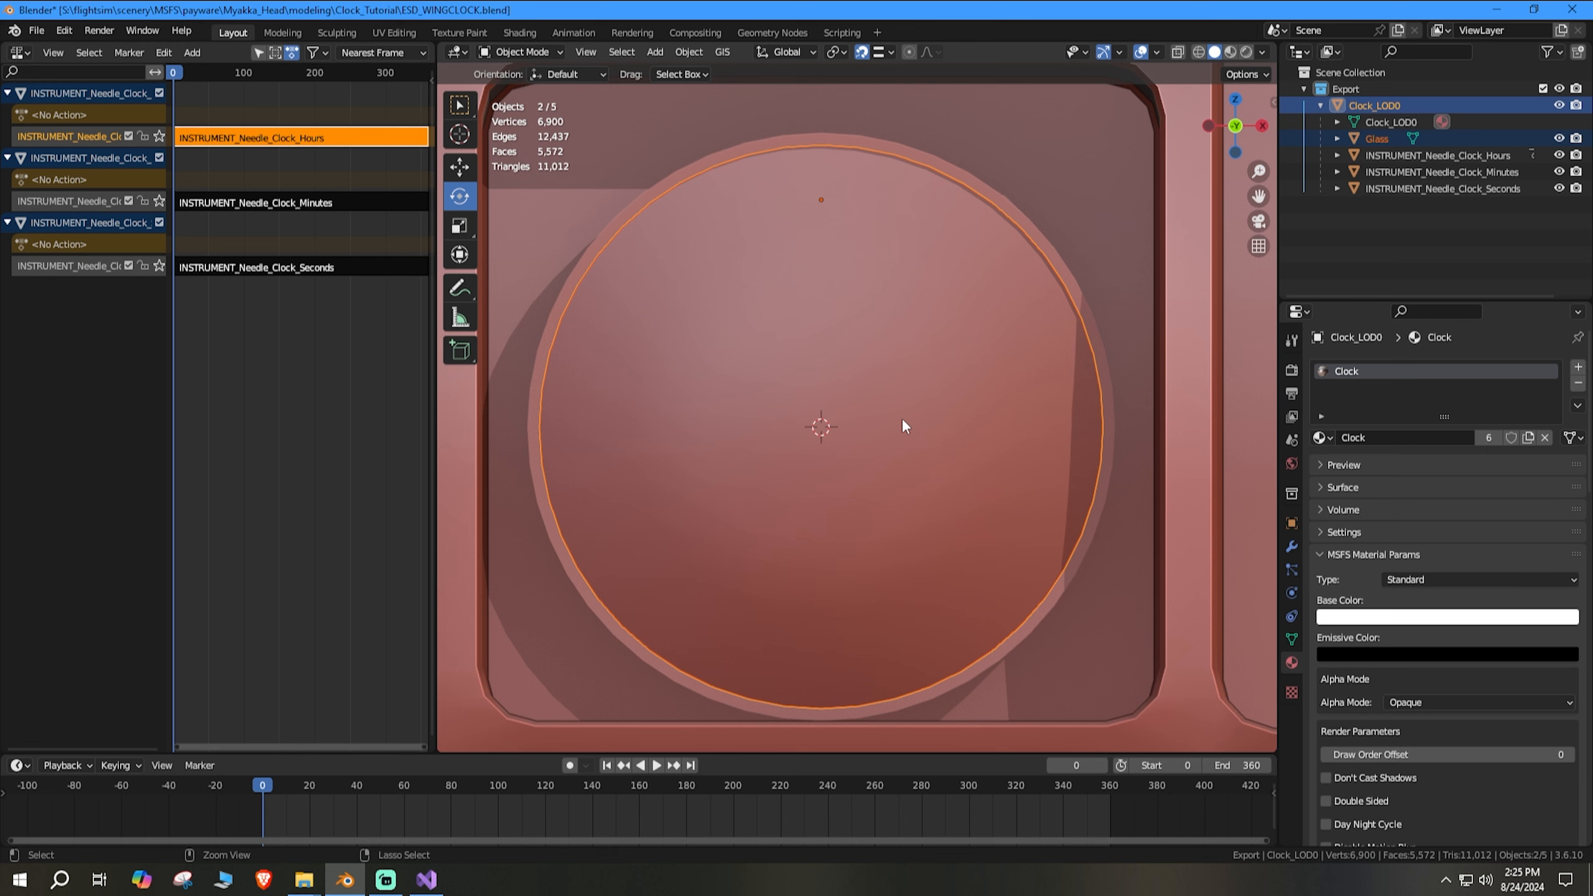
key(ctrl+j)
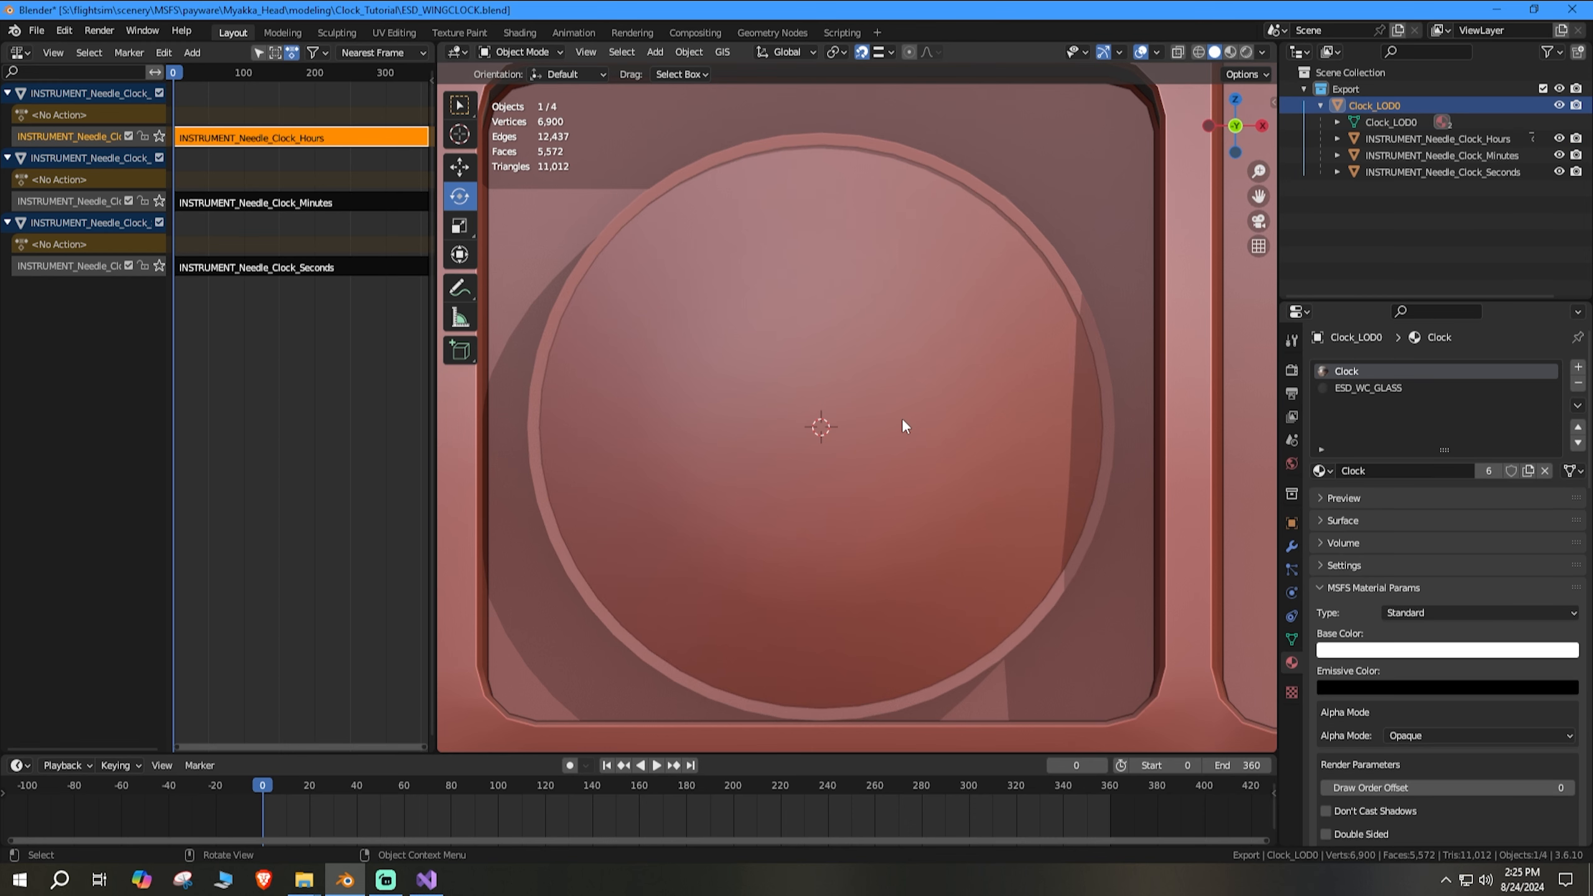
Step: Check the material slots of Clock_LOD0 and the clock needles
click(1362, 384)
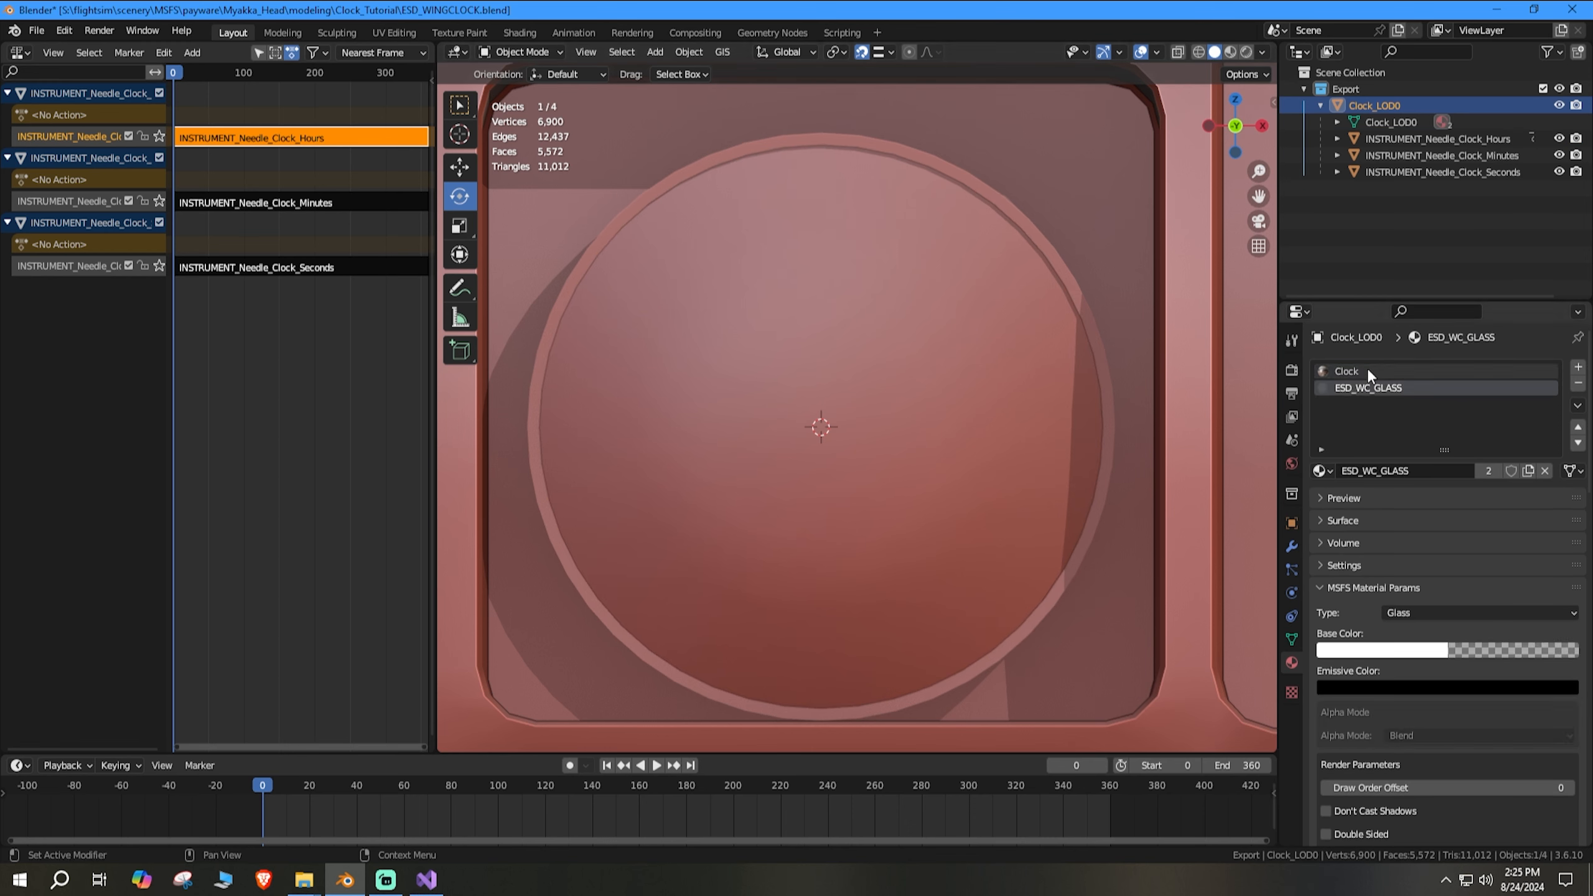
click(1396, 138)
click(1403, 154)
click(1404, 172)
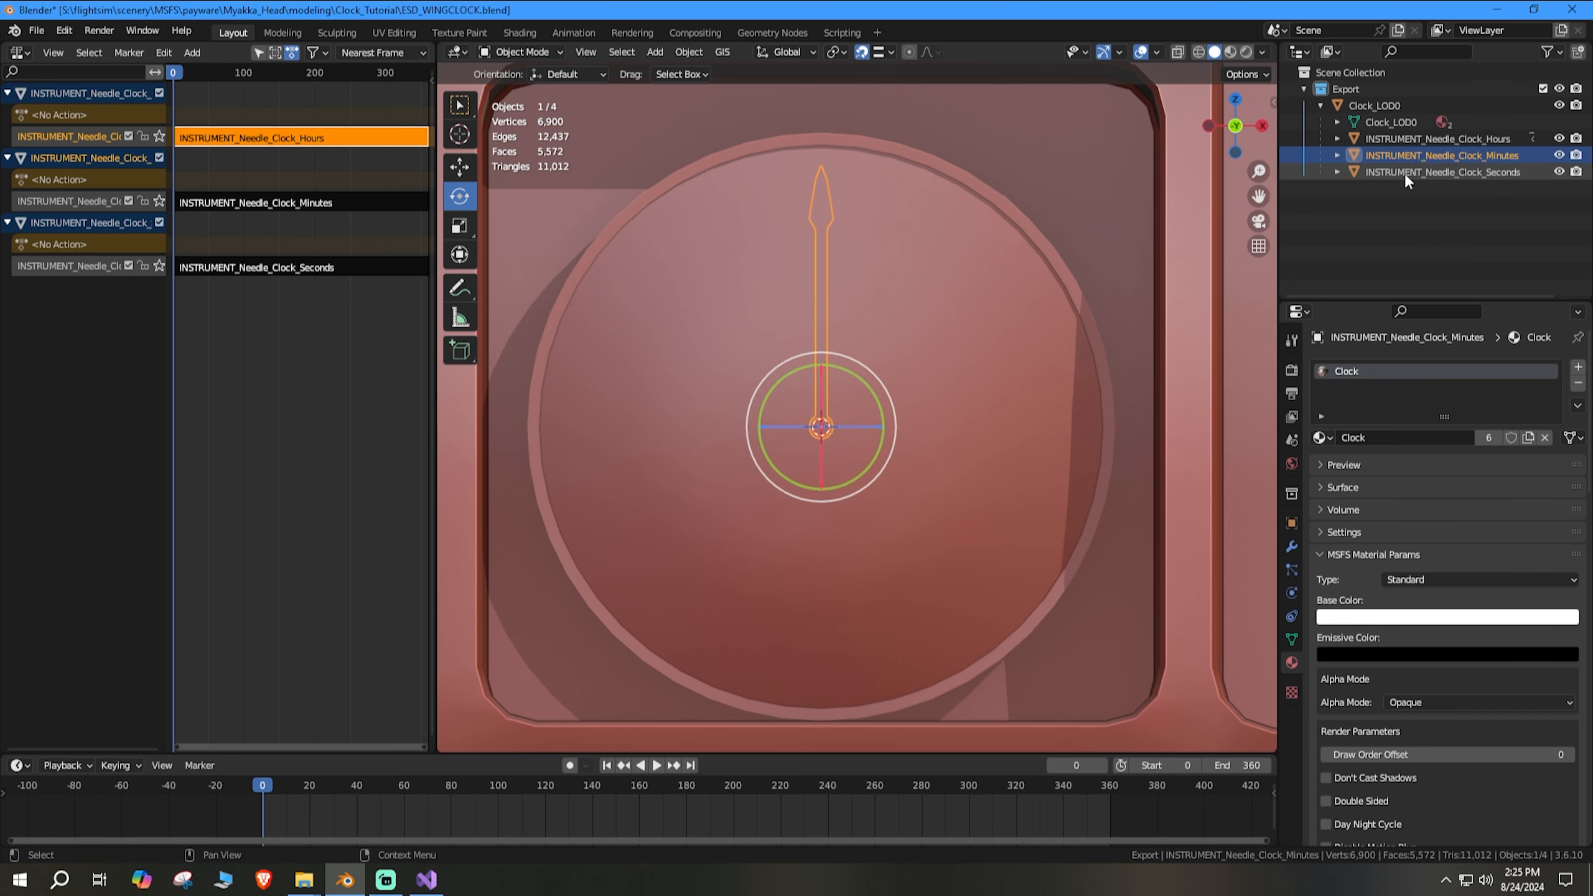
click(1384, 104)
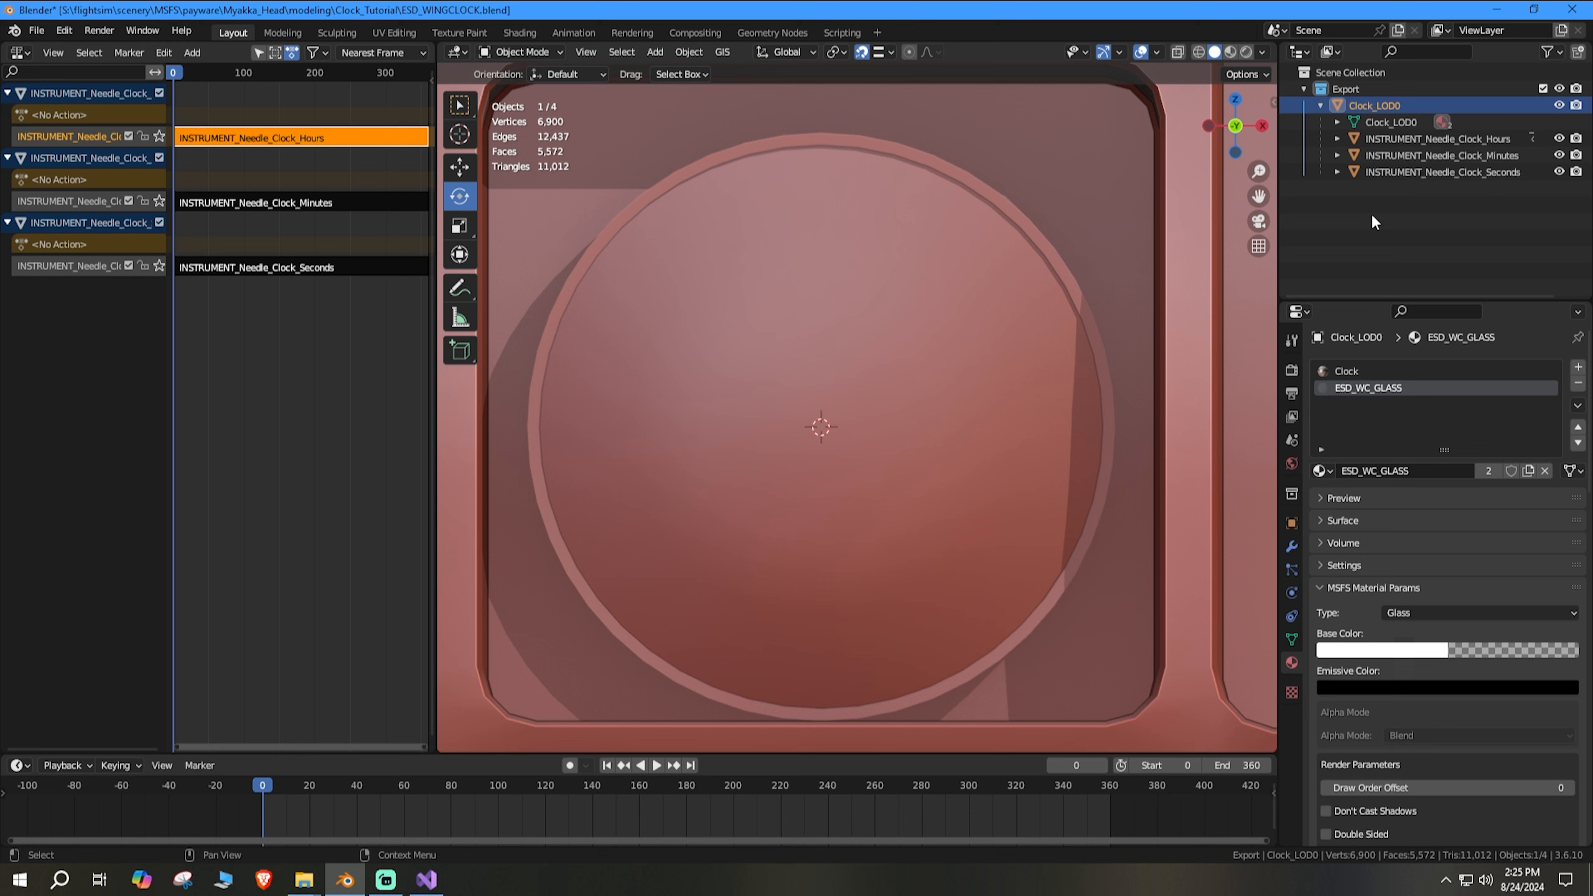
Step: Select all clock objects and start a glTF 2.0 export into the Clock_Tutorial project's export folder
key(a)
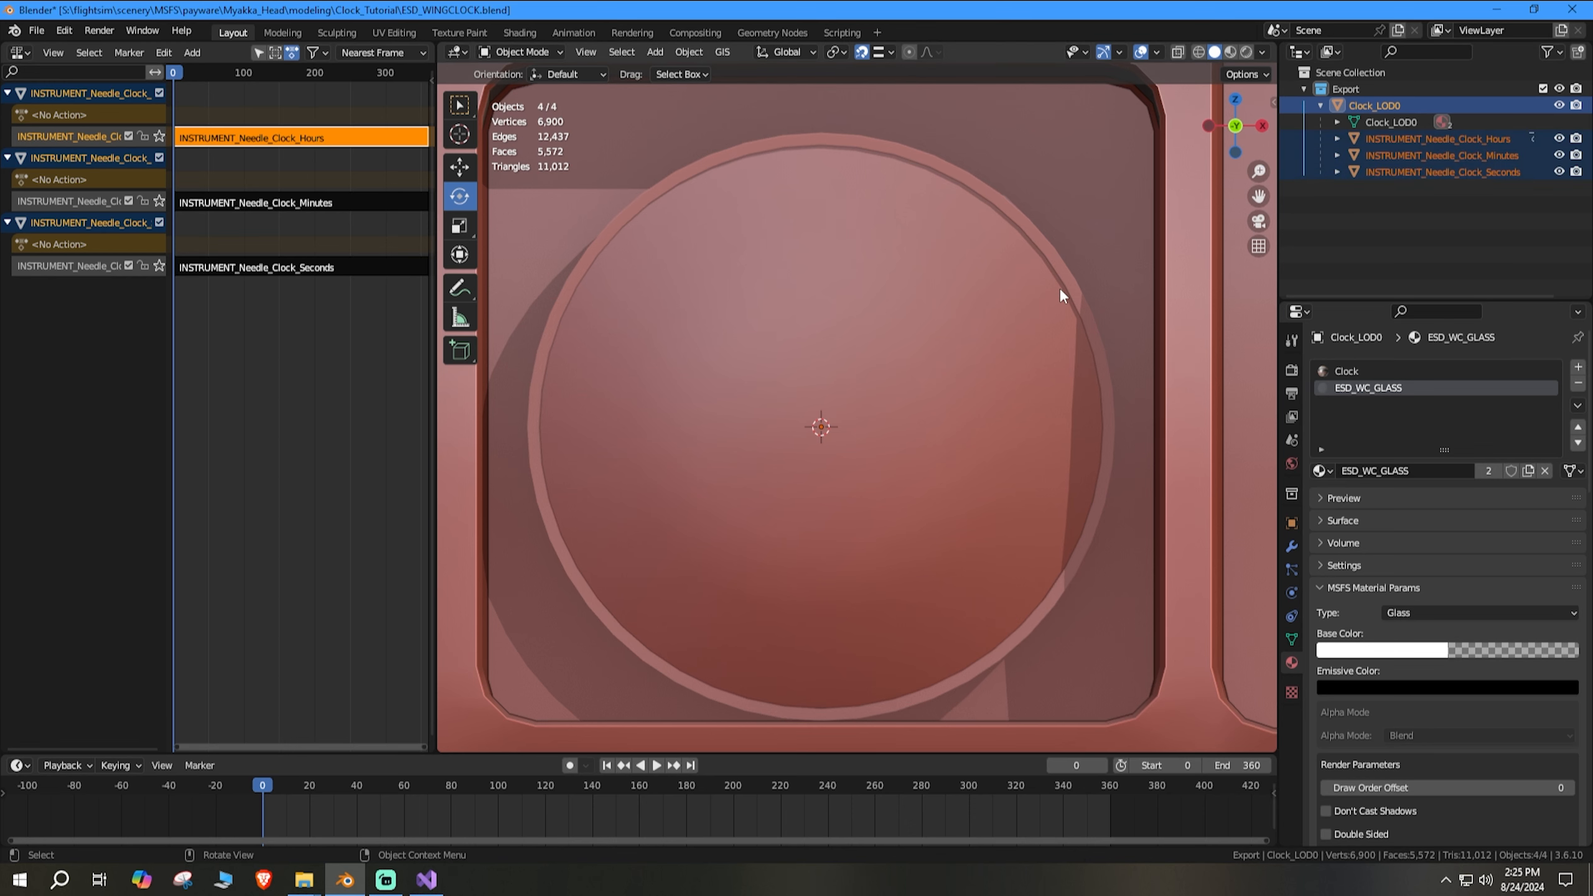
click(35, 31)
mouse_move(100, 270)
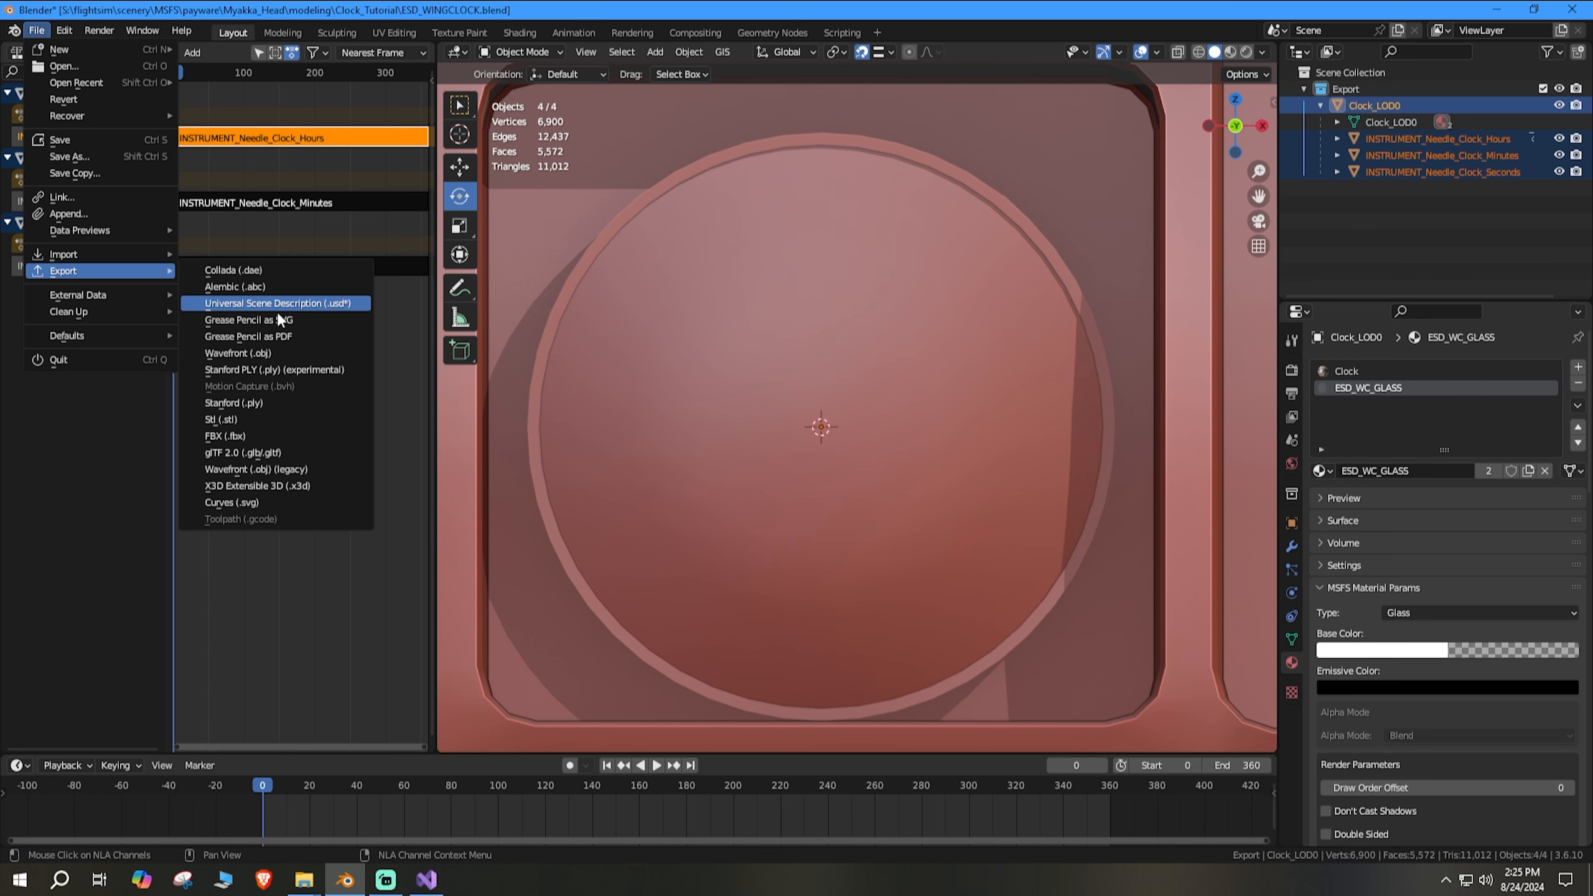
click(238, 452)
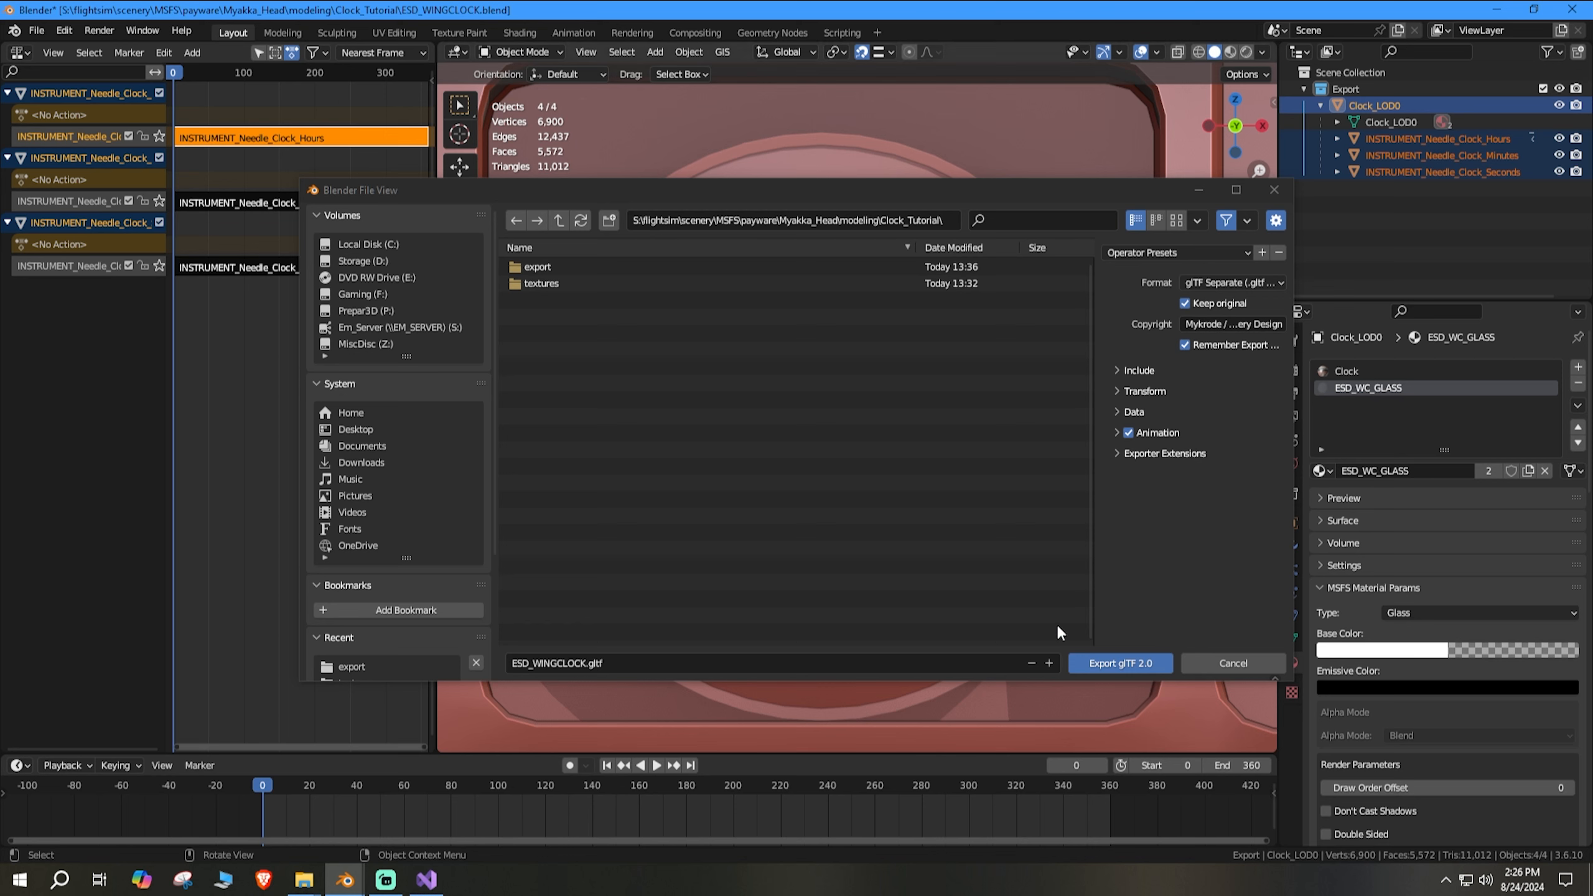
click(725, 276)
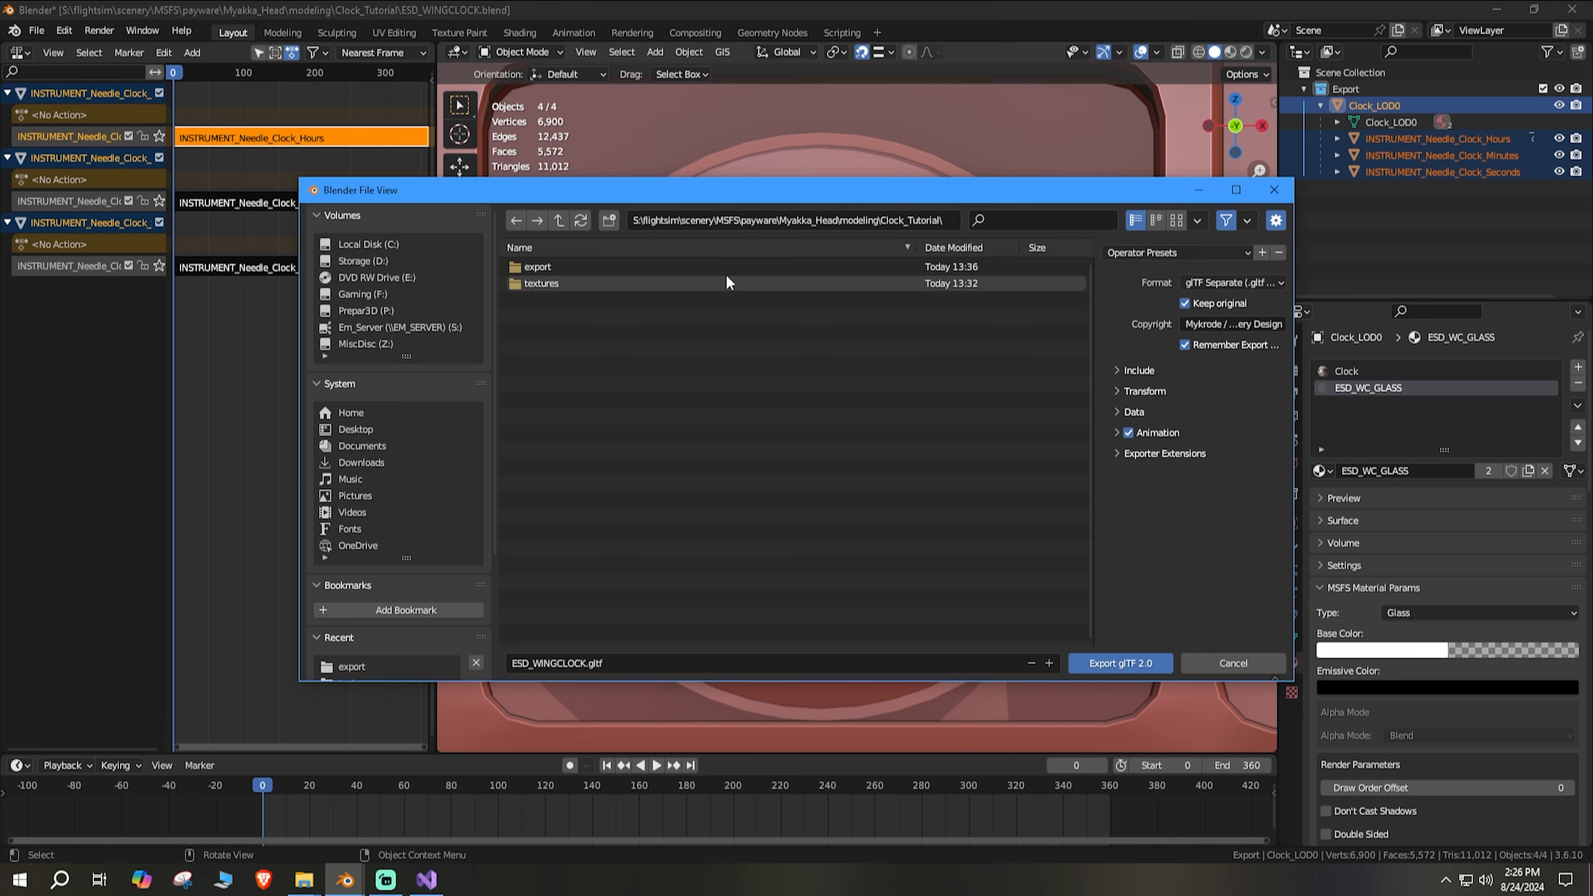
double_click(614, 267)
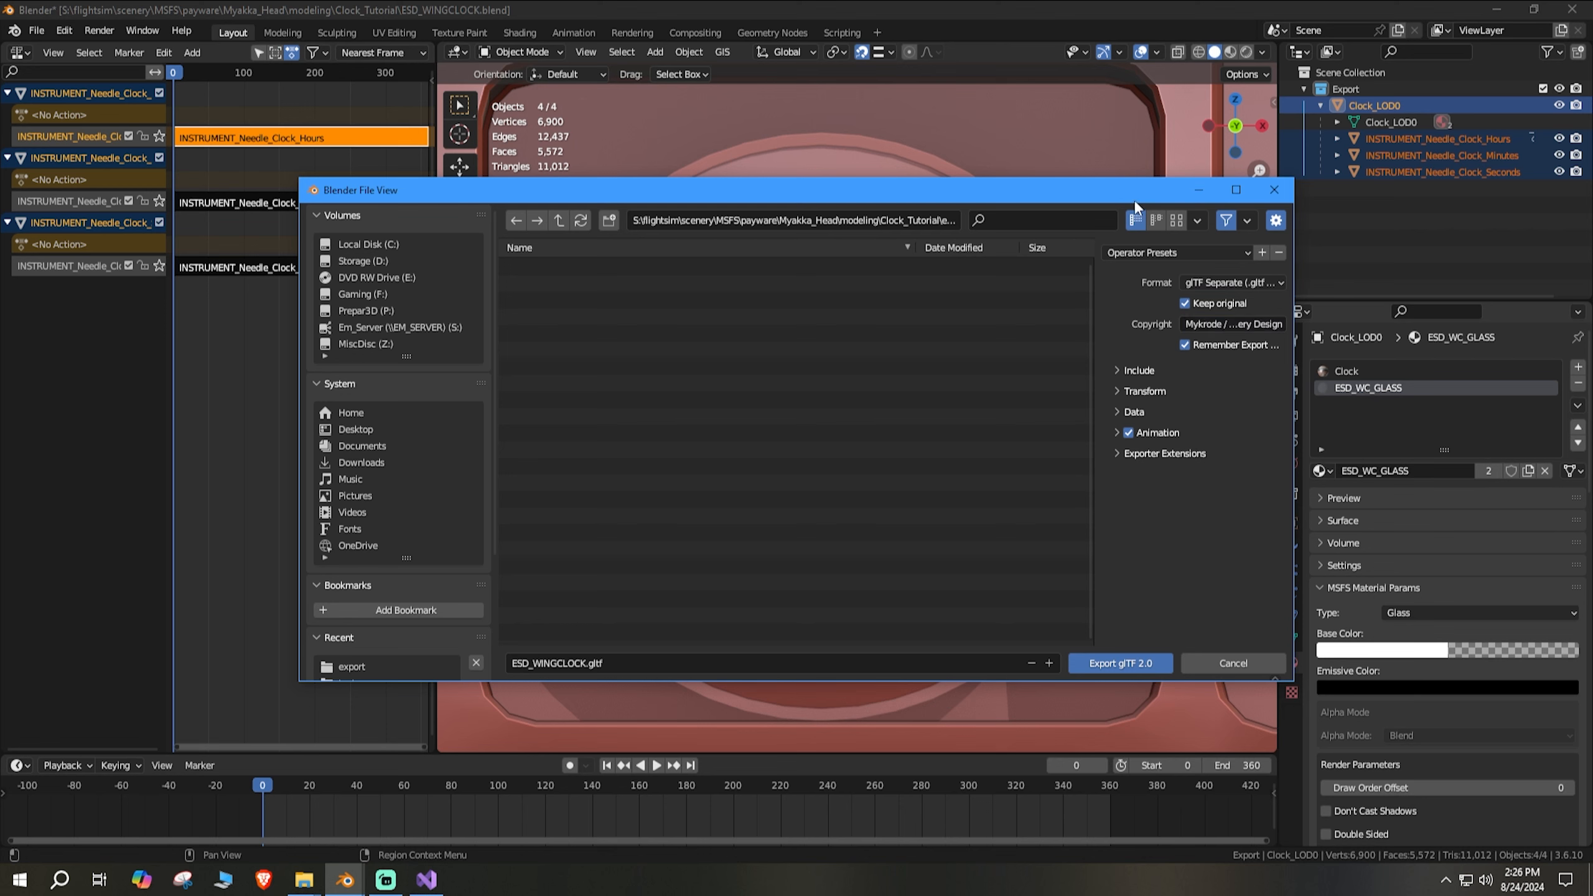
Step: Review the glTF export's Include, Data, Animation and Exporter Extensions settings
click(1118, 370)
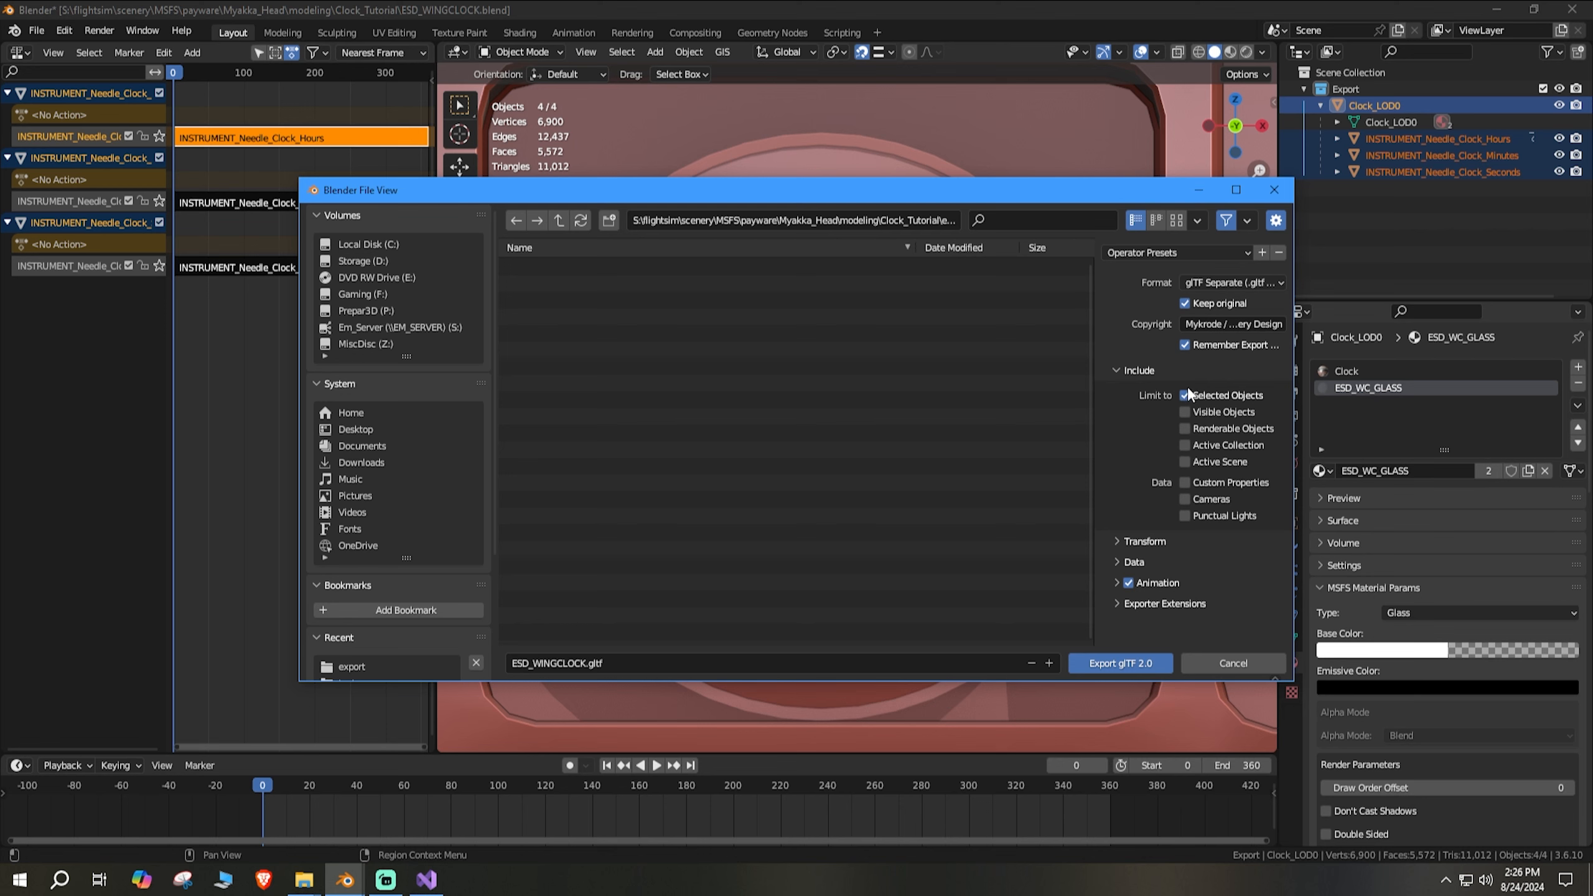
click(1139, 370)
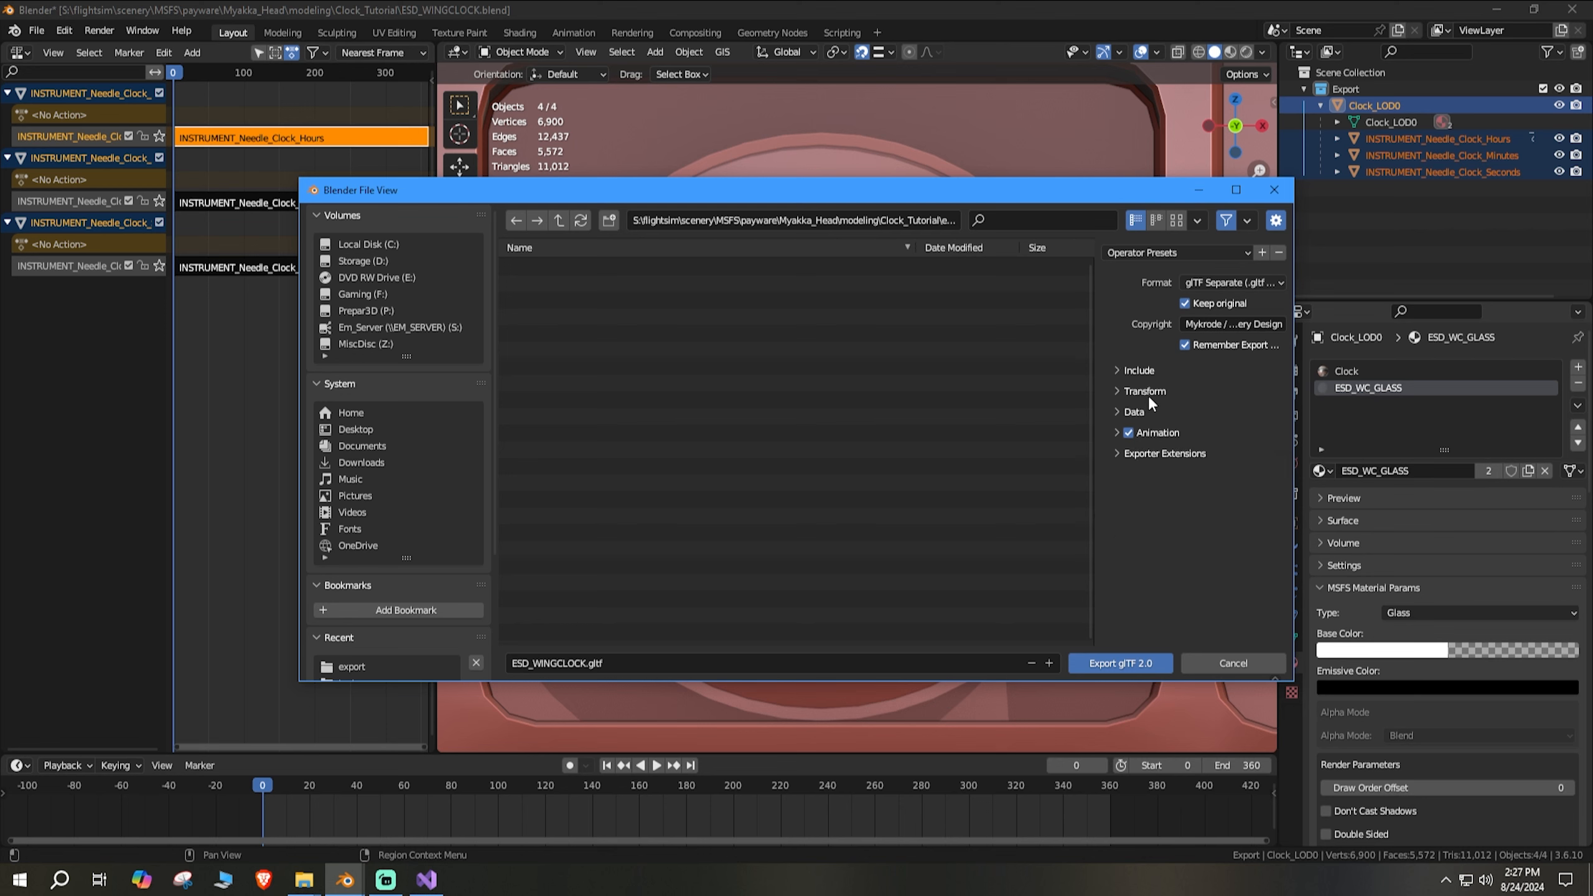
click(1136, 413)
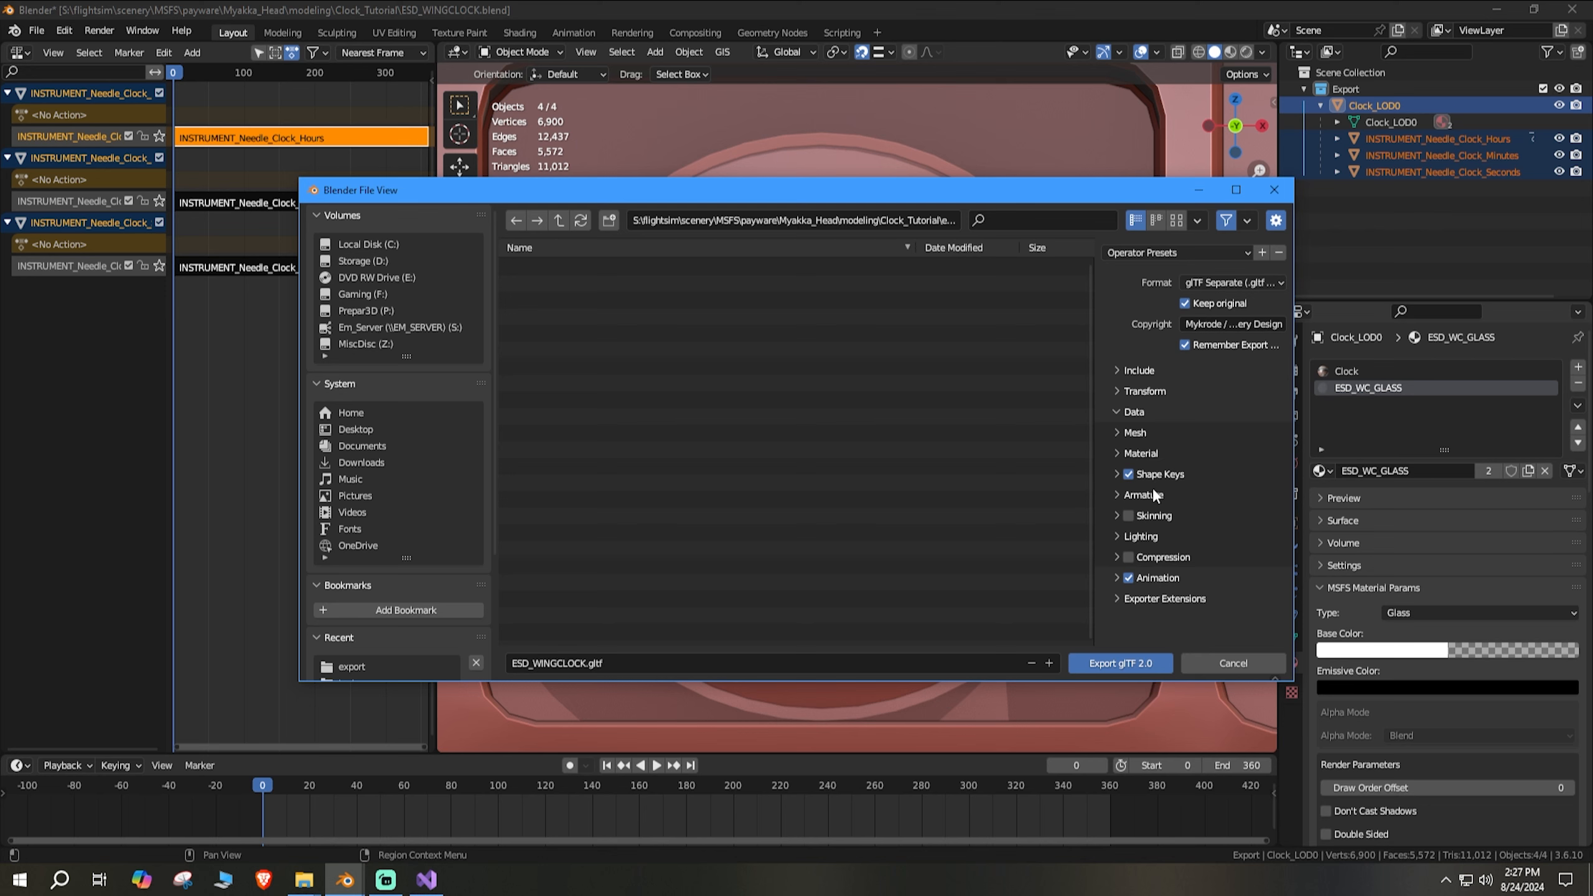
click(1116, 412)
click(1116, 432)
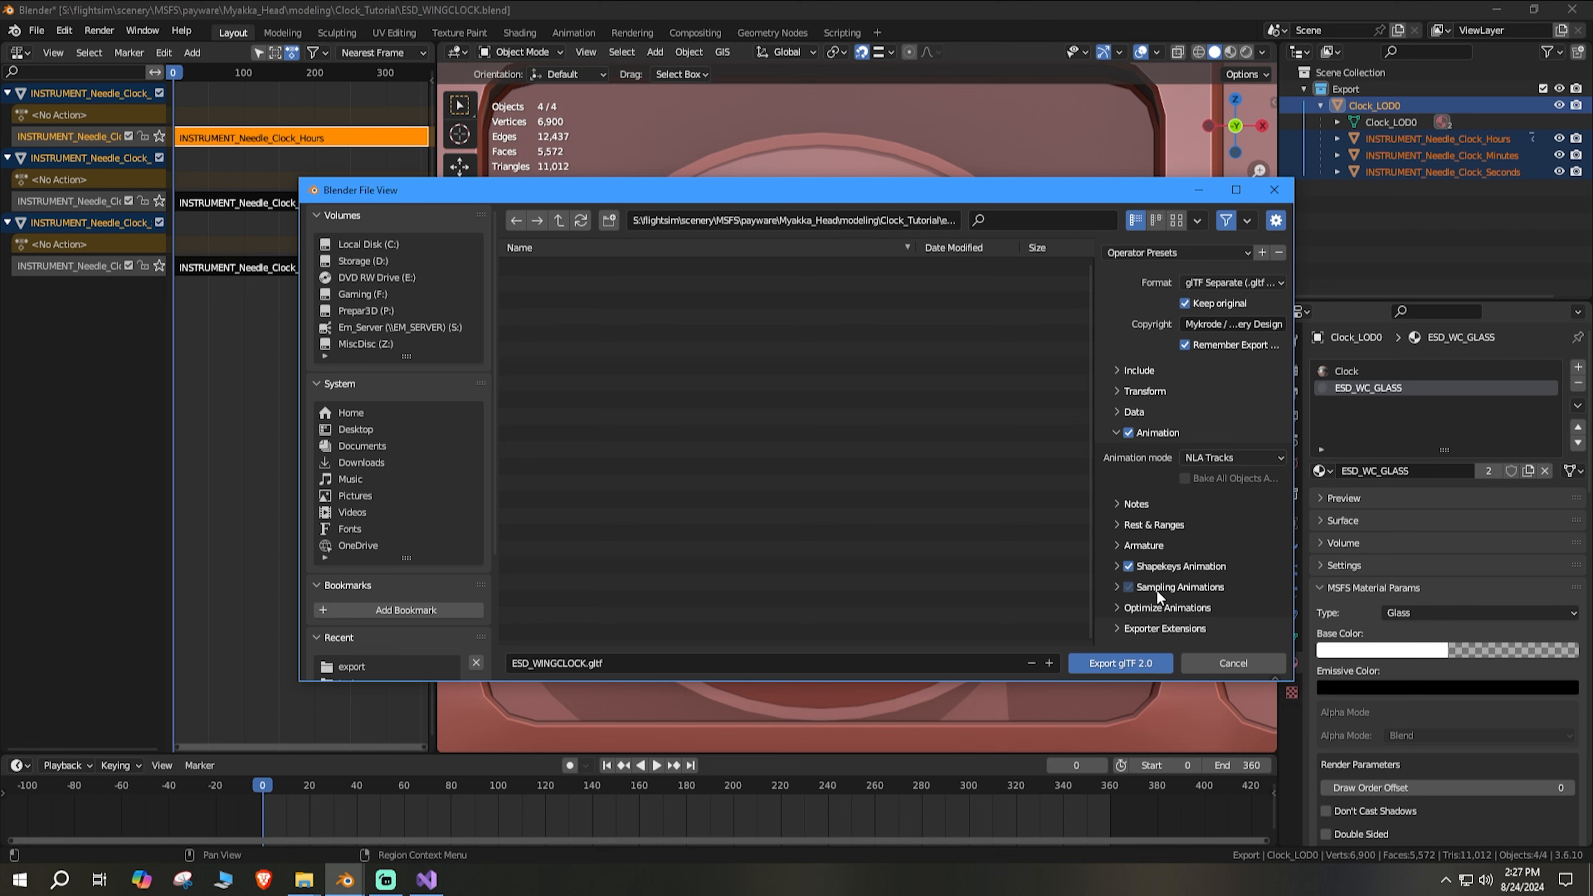
click(1119, 414)
click(1117, 414)
click(1118, 432)
click(1117, 452)
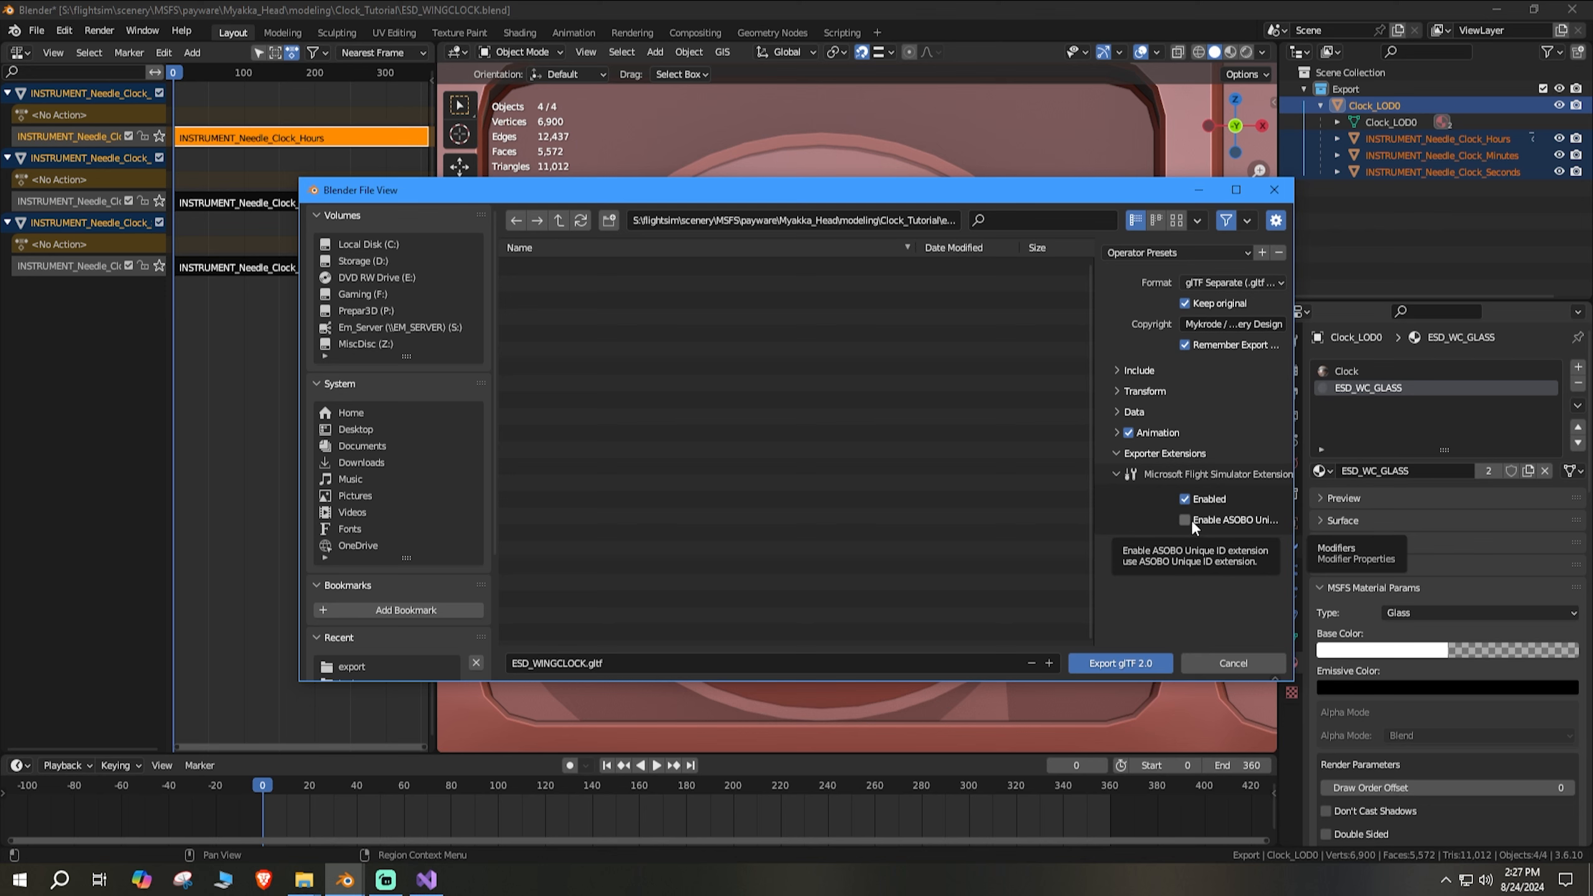
click(1116, 454)
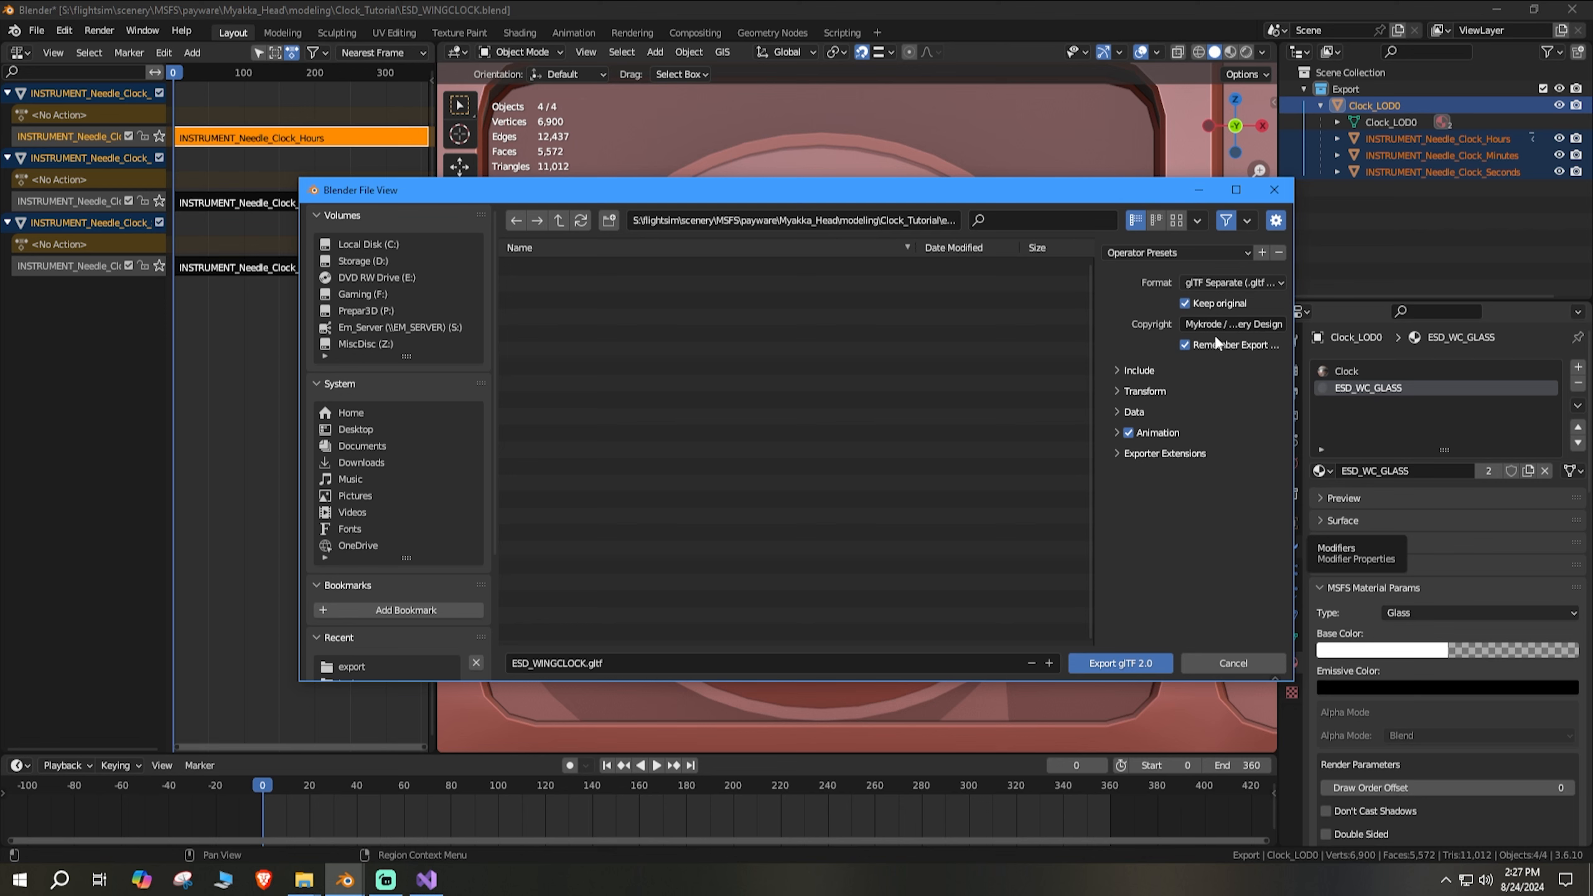
Step: Name the export file temp and export the clock as glTF 2.0 into the Clock_Tutorial export folder
click(608, 664)
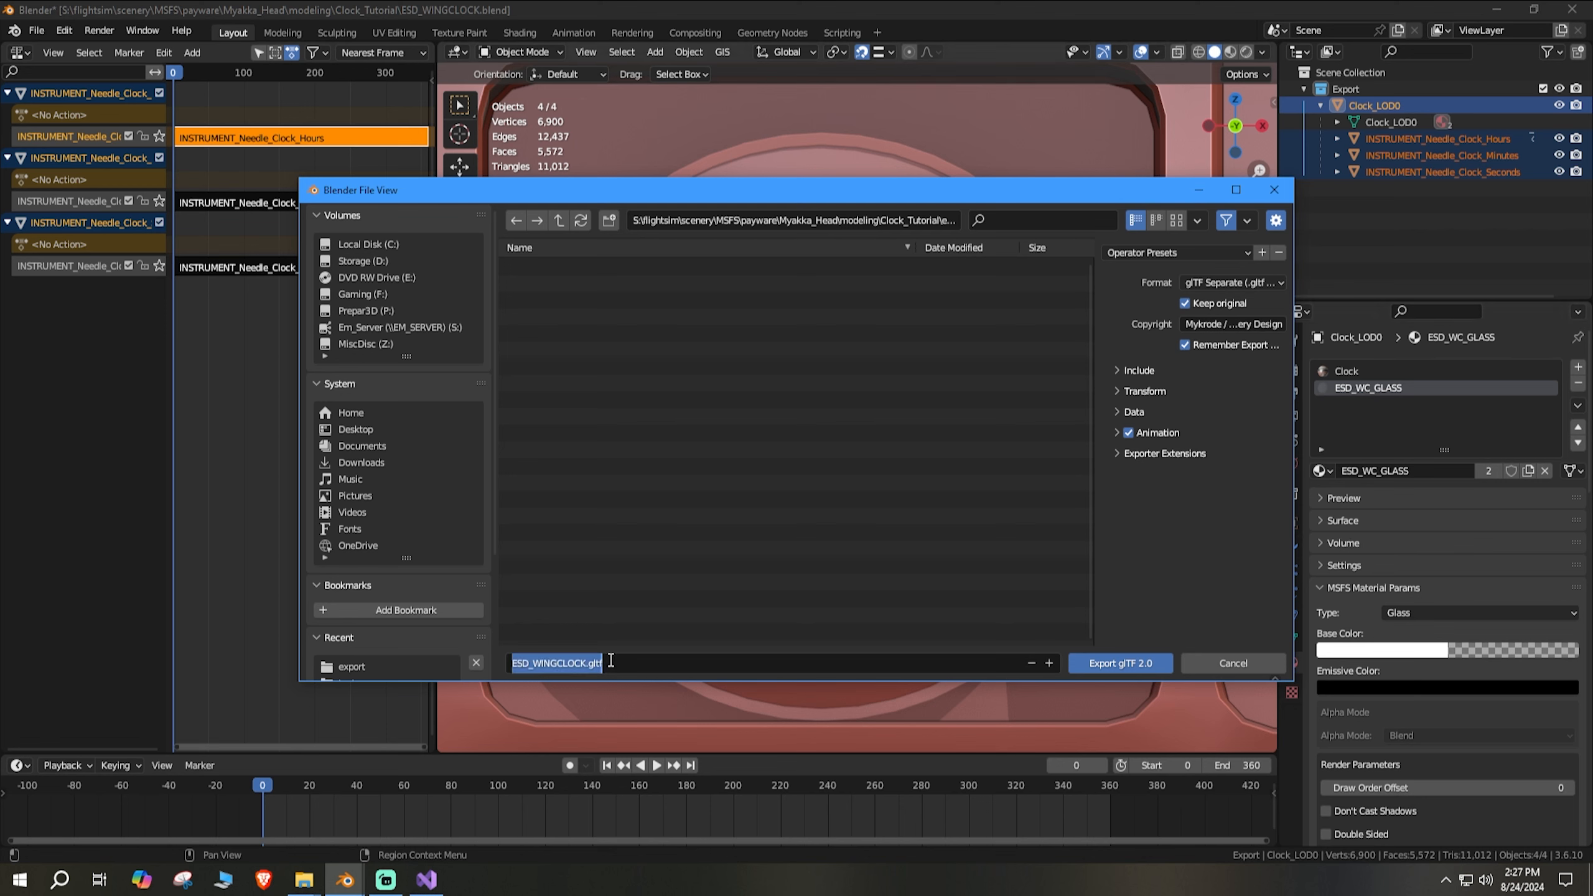
text(temp)
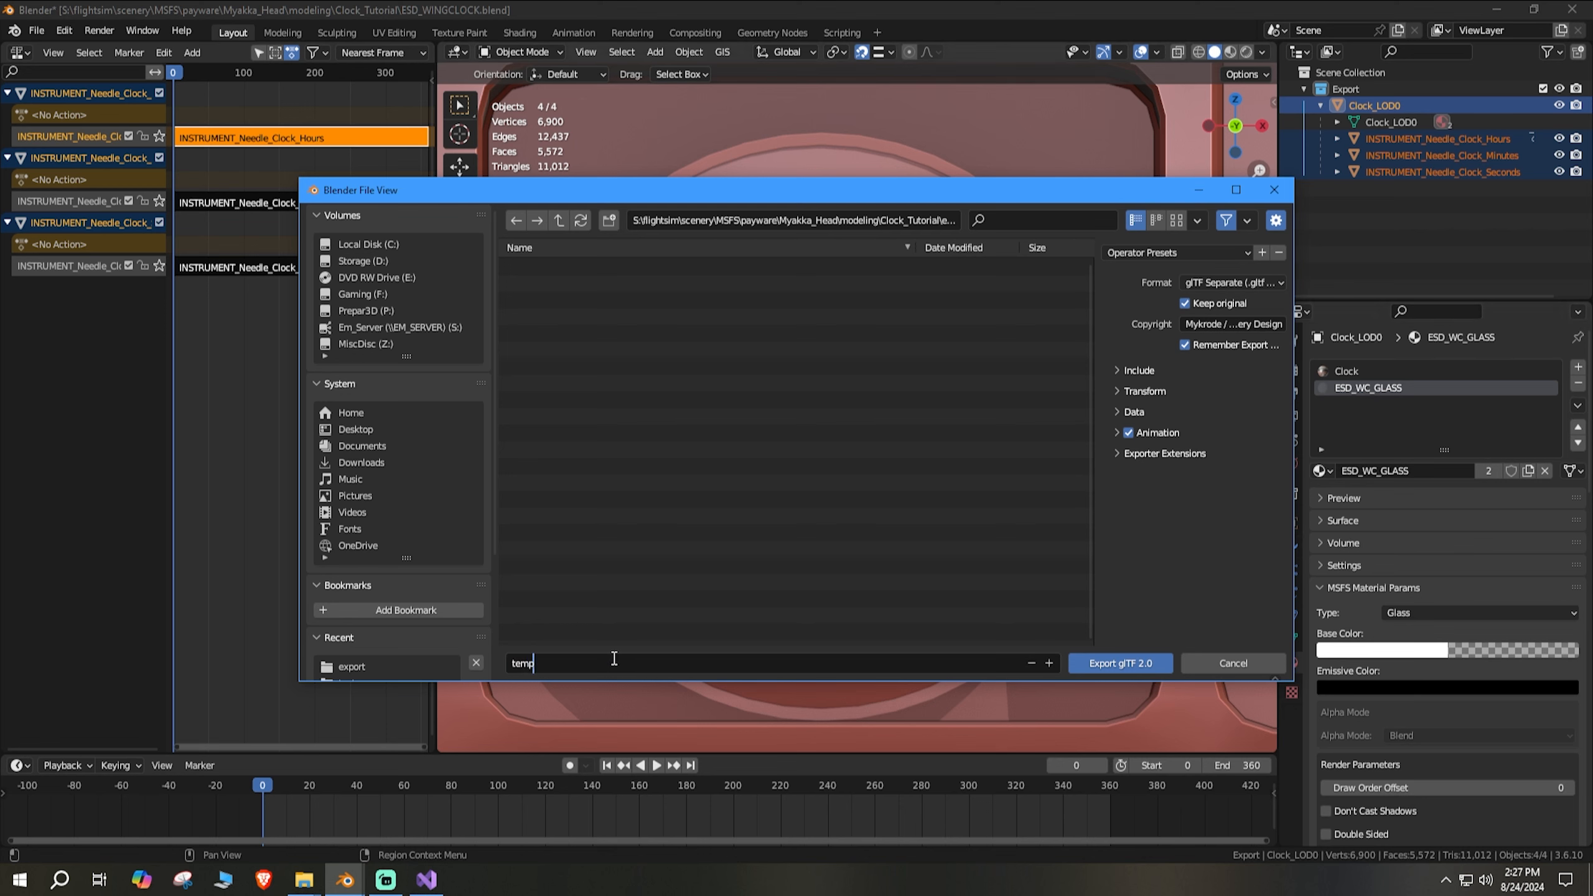
key(Return)
click(1120, 668)
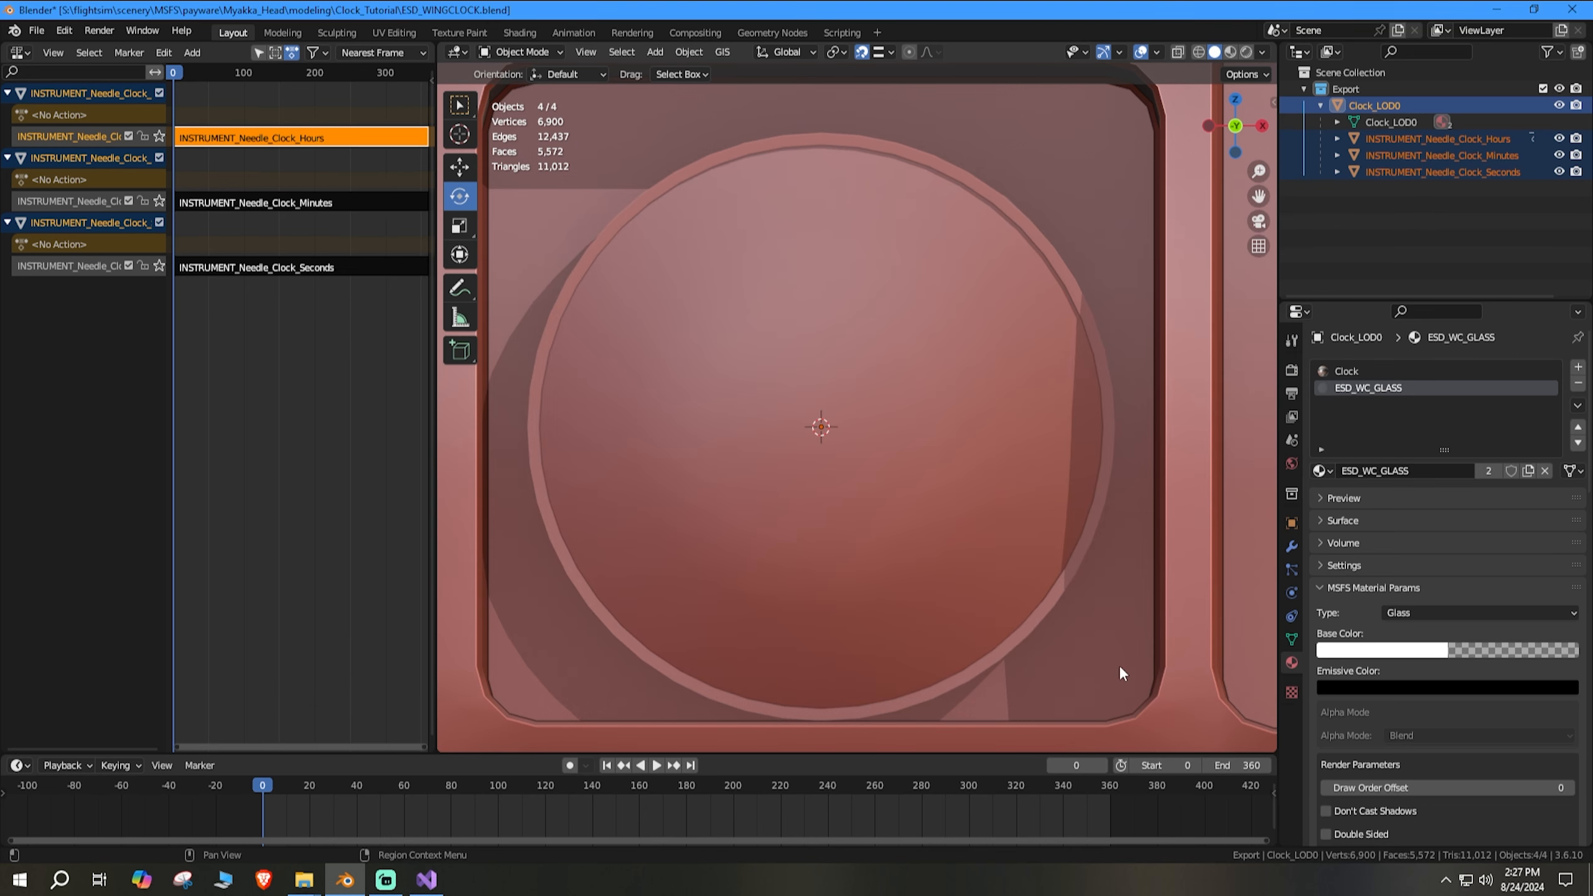
Step: Switch to File Explorer, open Myakka_Head's modeling\Clock_Tutorial\export folder and select temp.bin and temp.gltf
click(1495, 9)
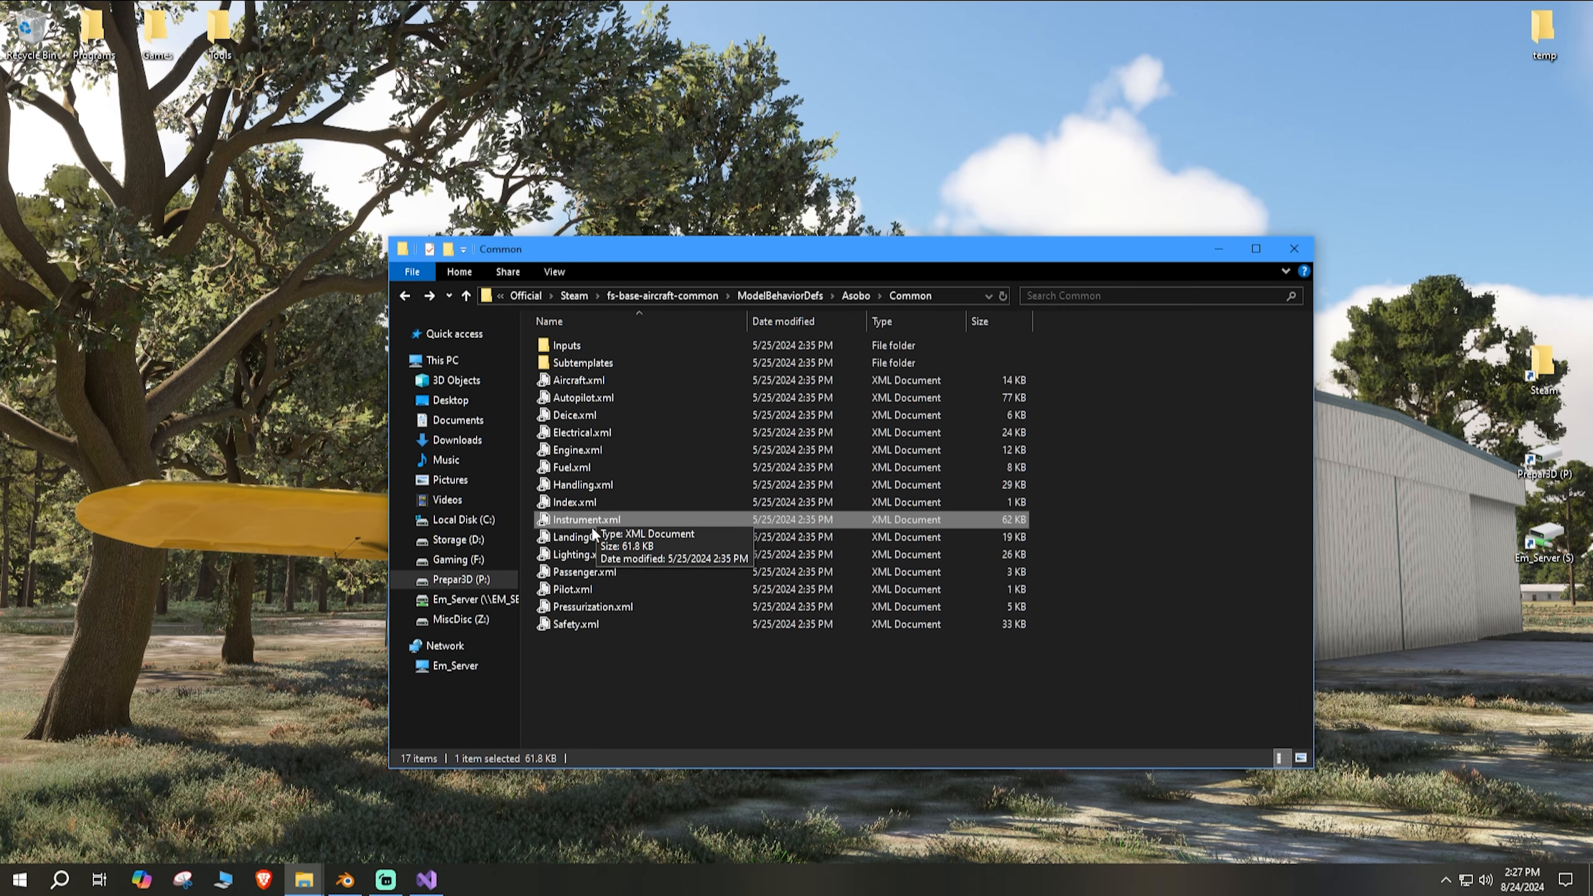
mouse_move(304, 879)
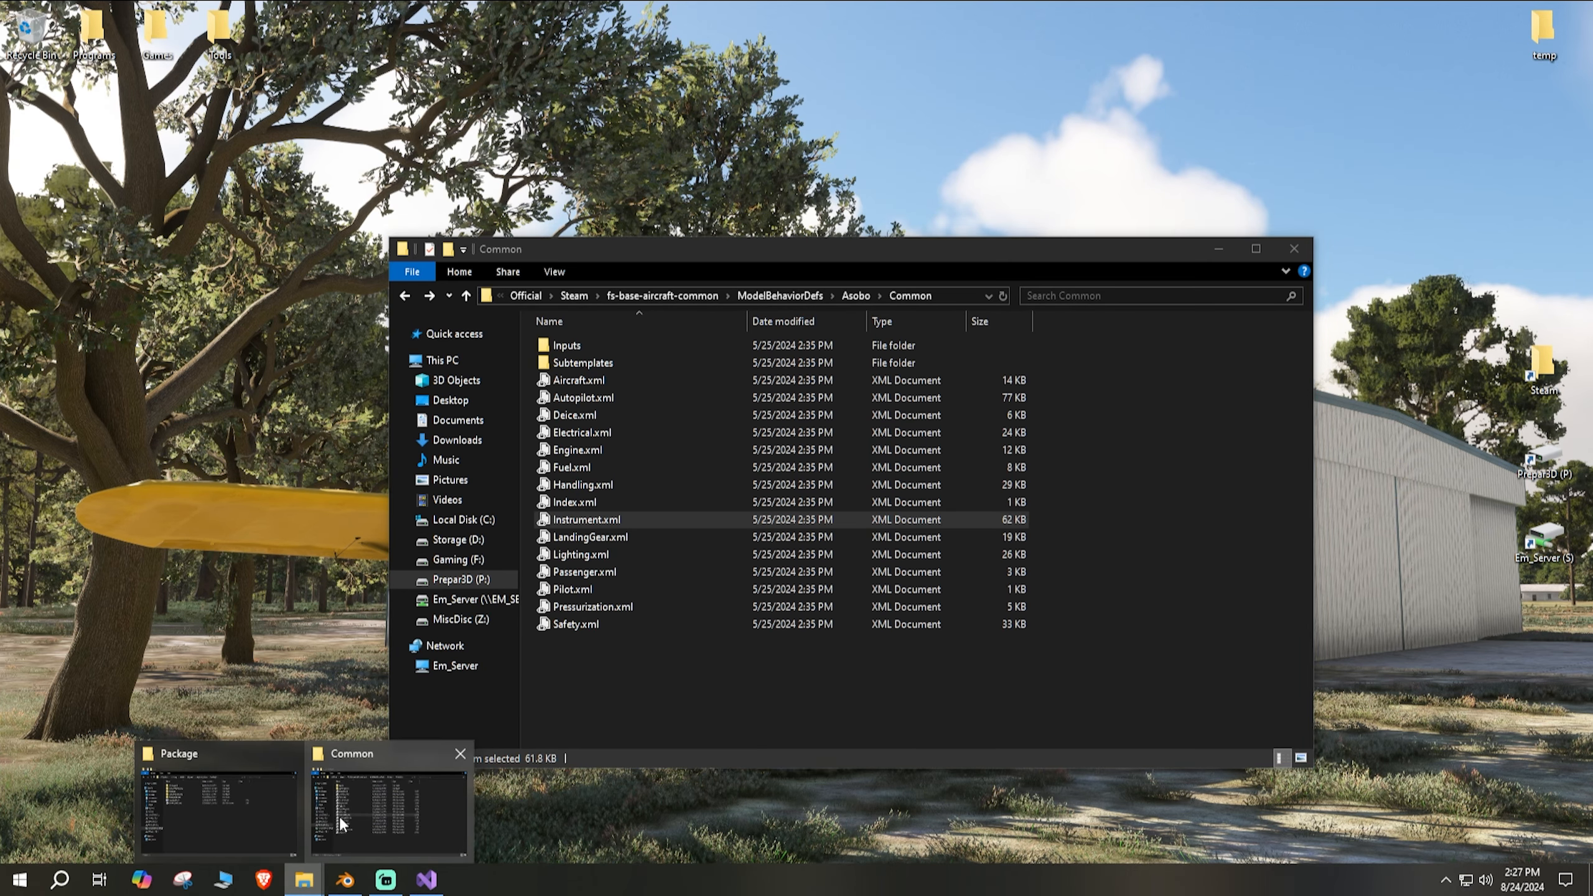
click(277, 816)
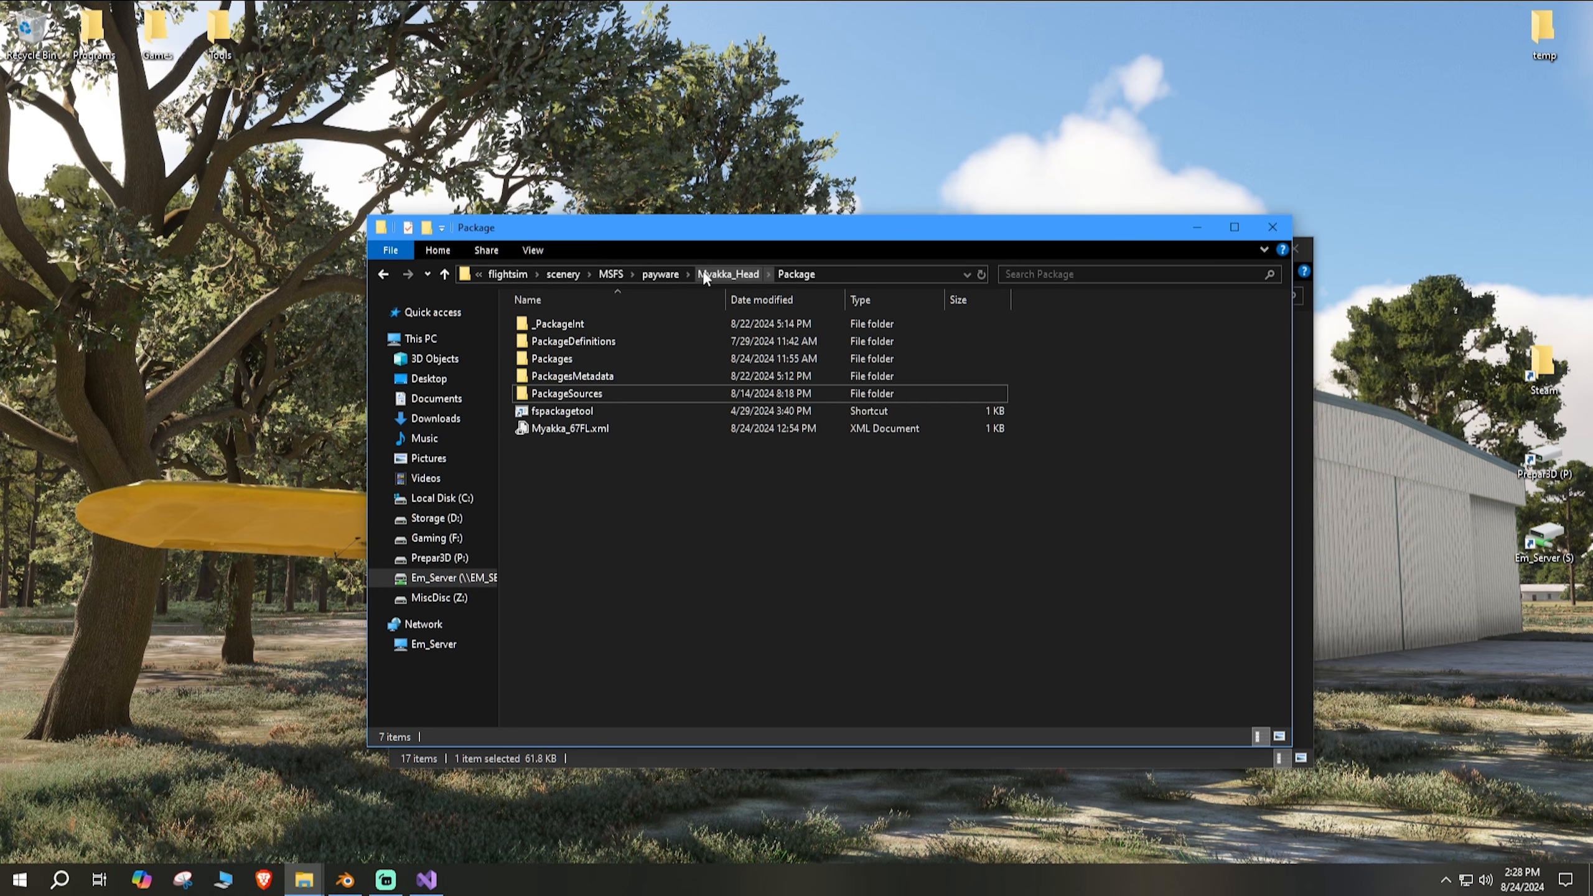
click(727, 274)
double_click(552, 359)
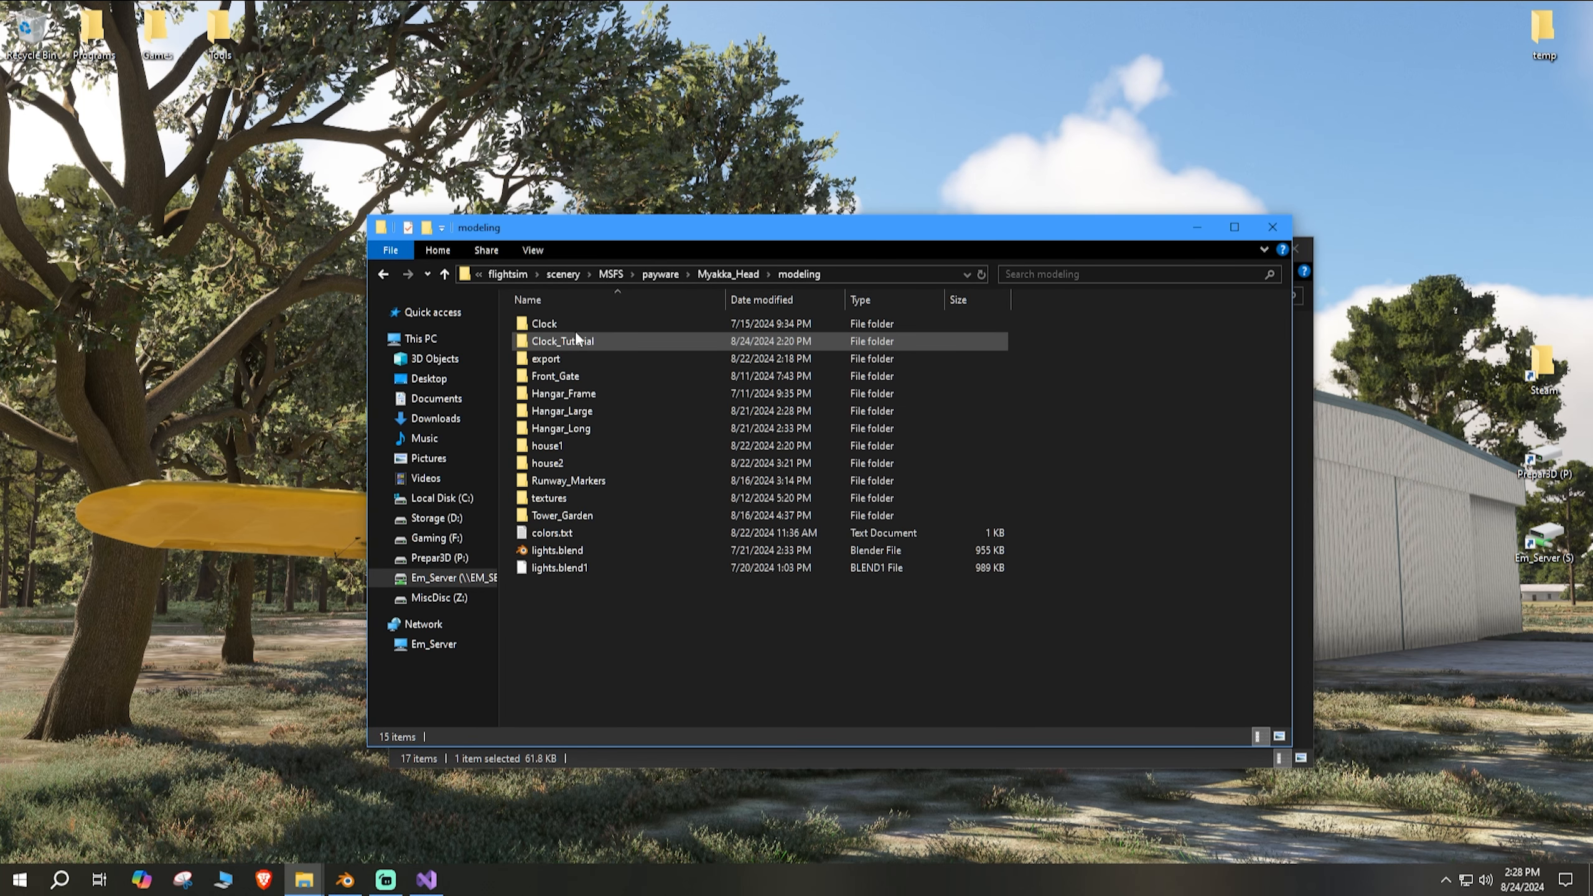
double_click(576, 341)
double_click(572, 324)
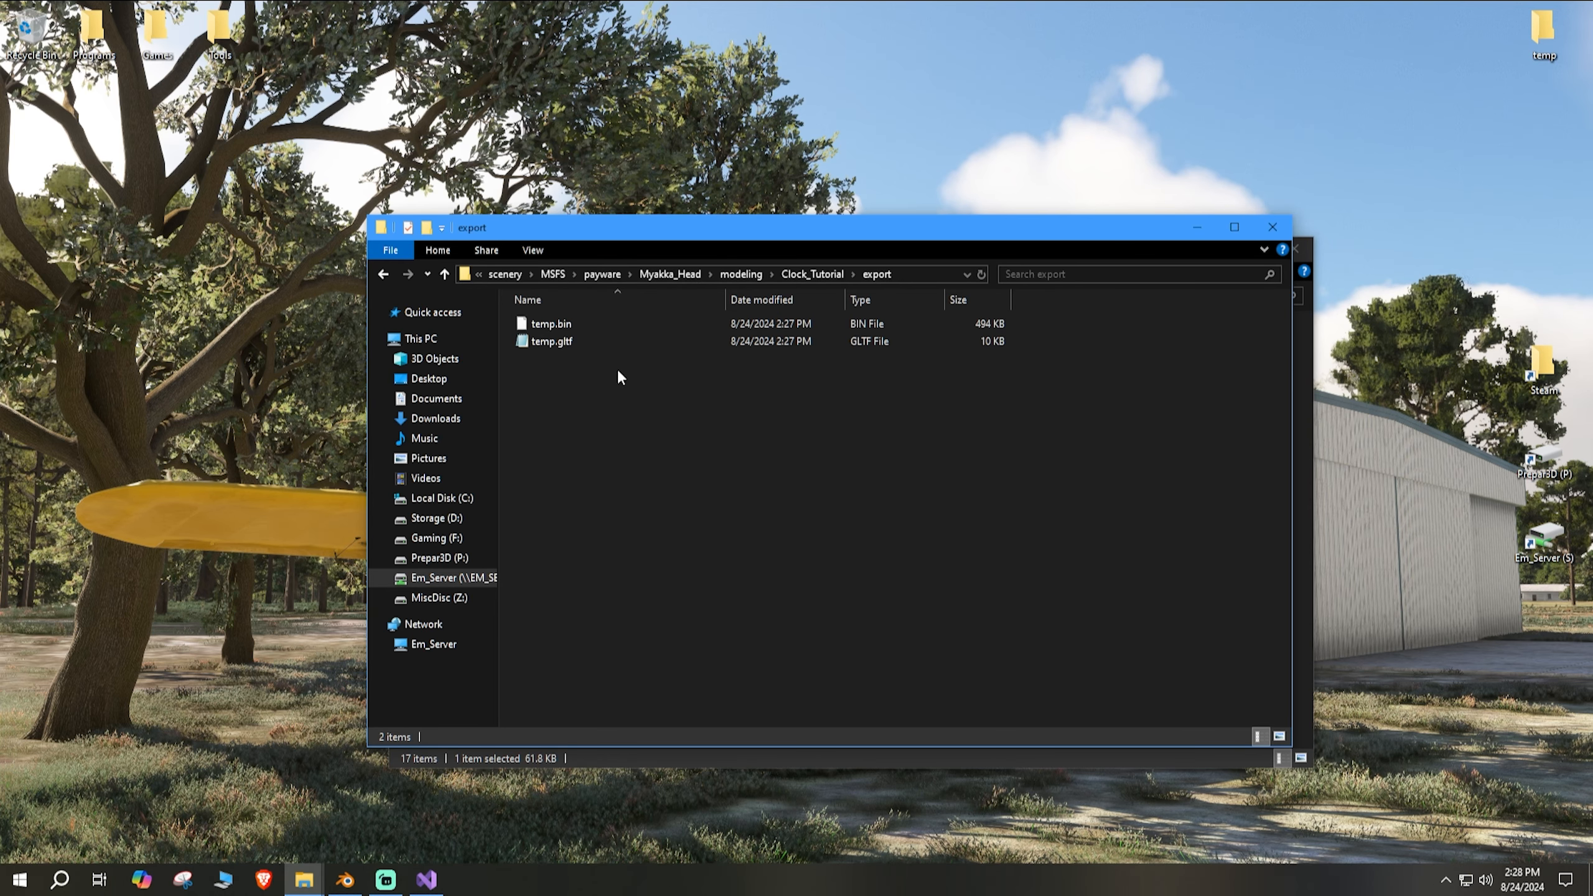
drag(538, 378, 600, 323)
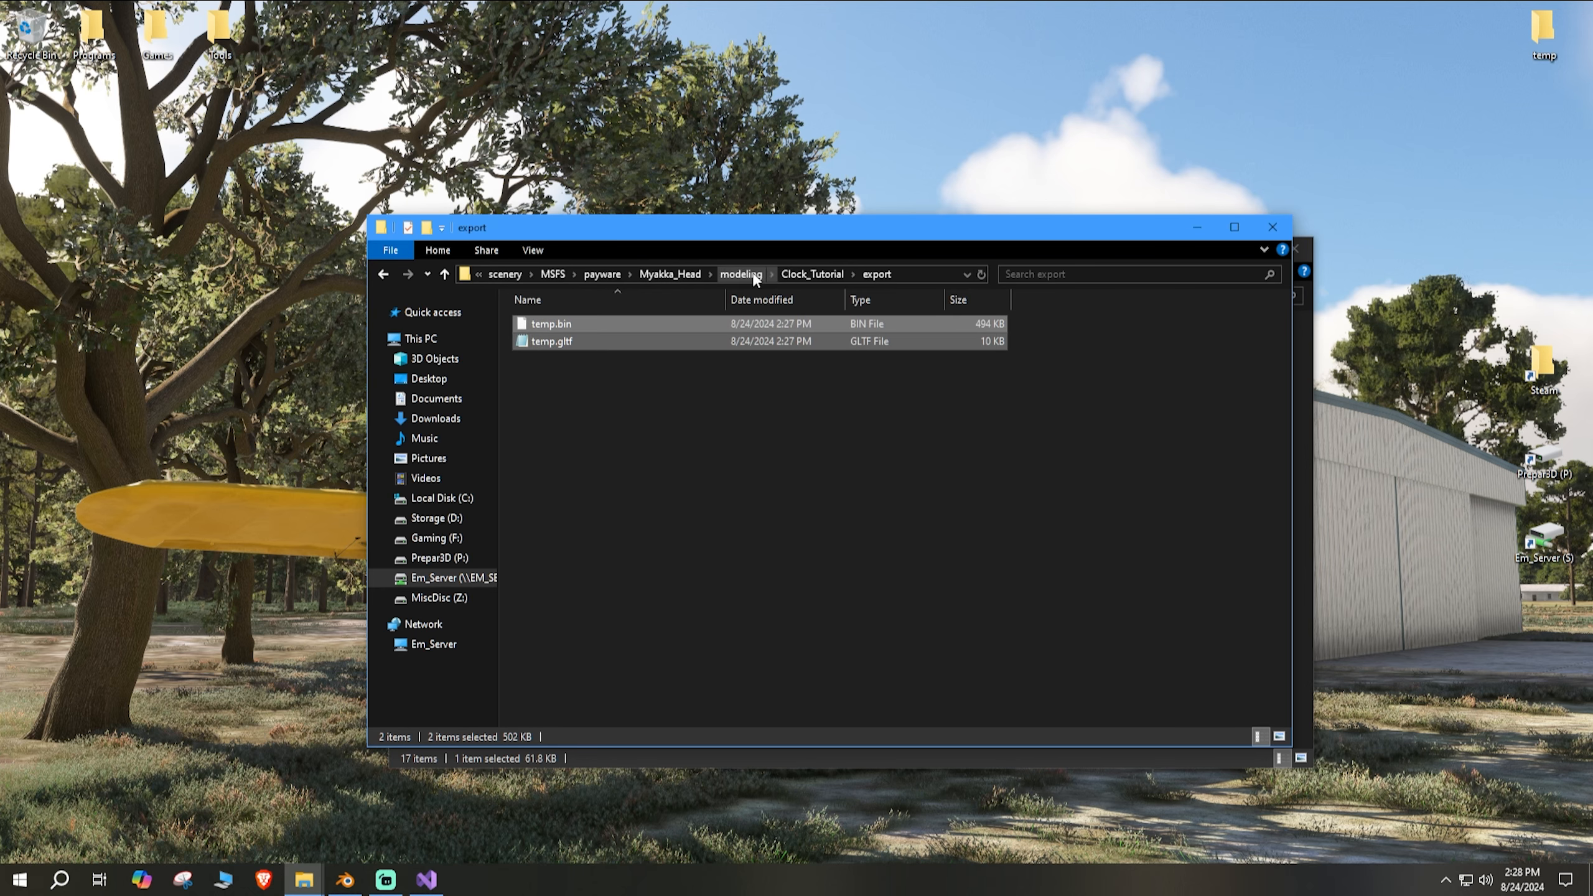
Step: Open the Landmarks folder under Myakka_Head's Package\PackageSources\SimObjects
click(682, 274)
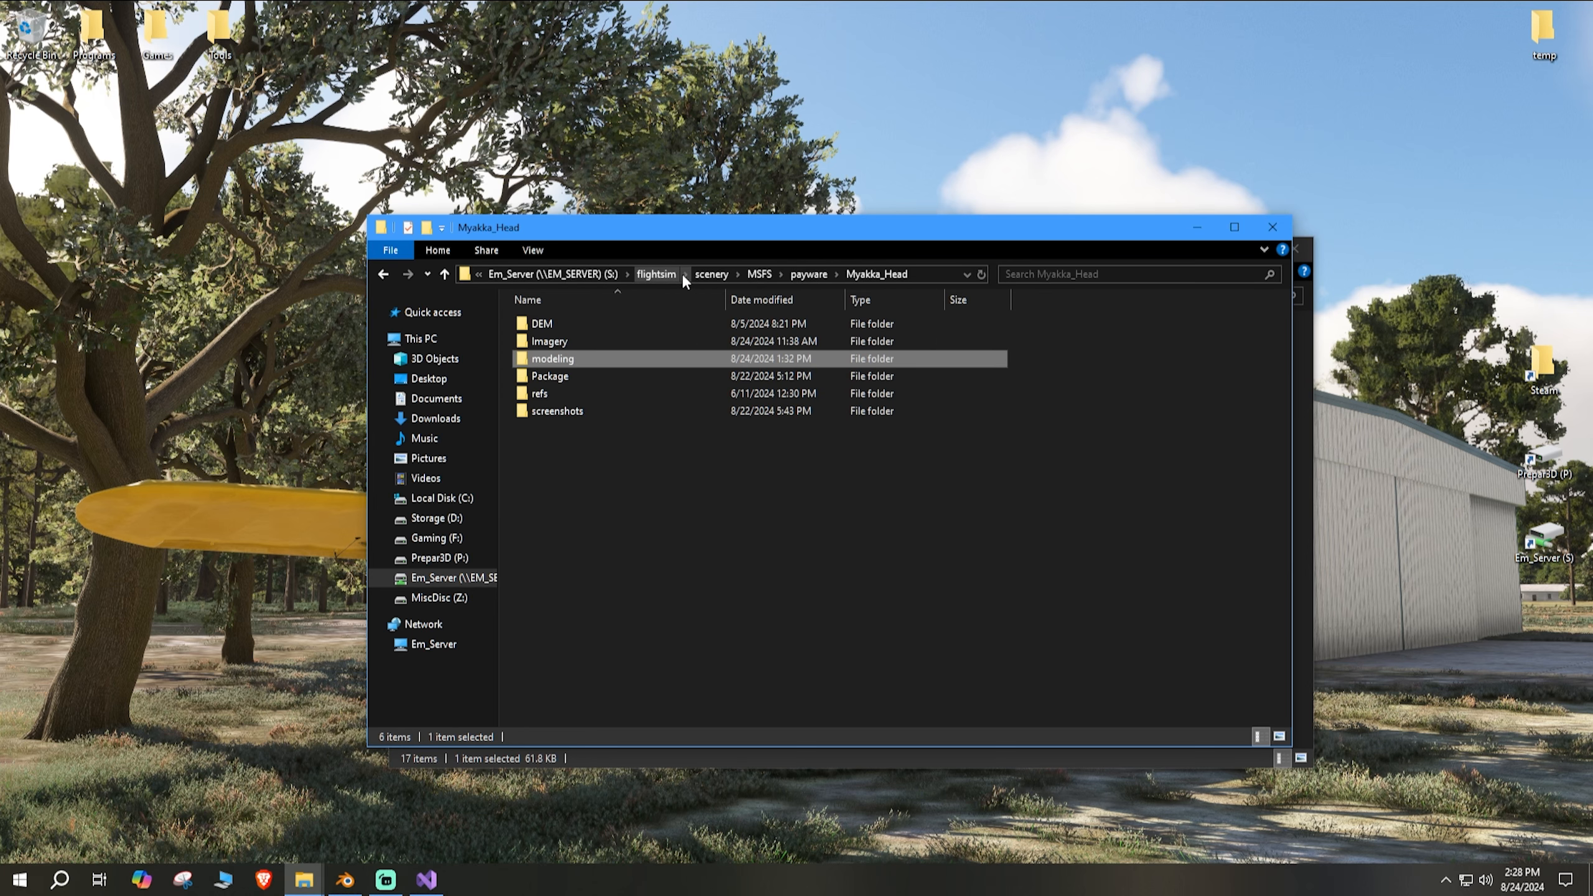
double_click(572, 378)
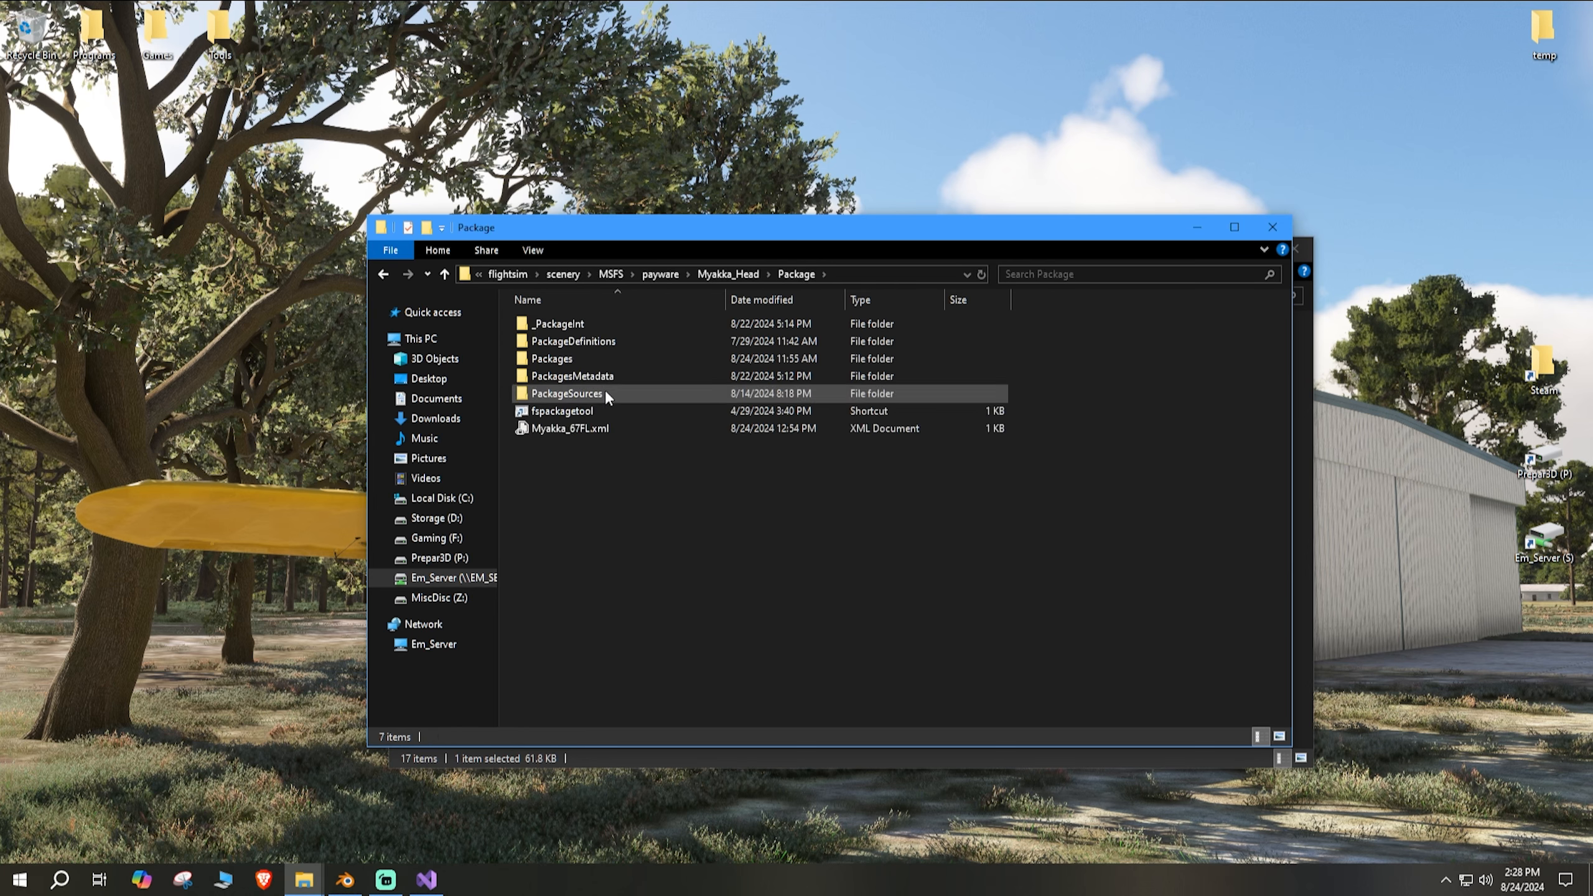
click(596, 393)
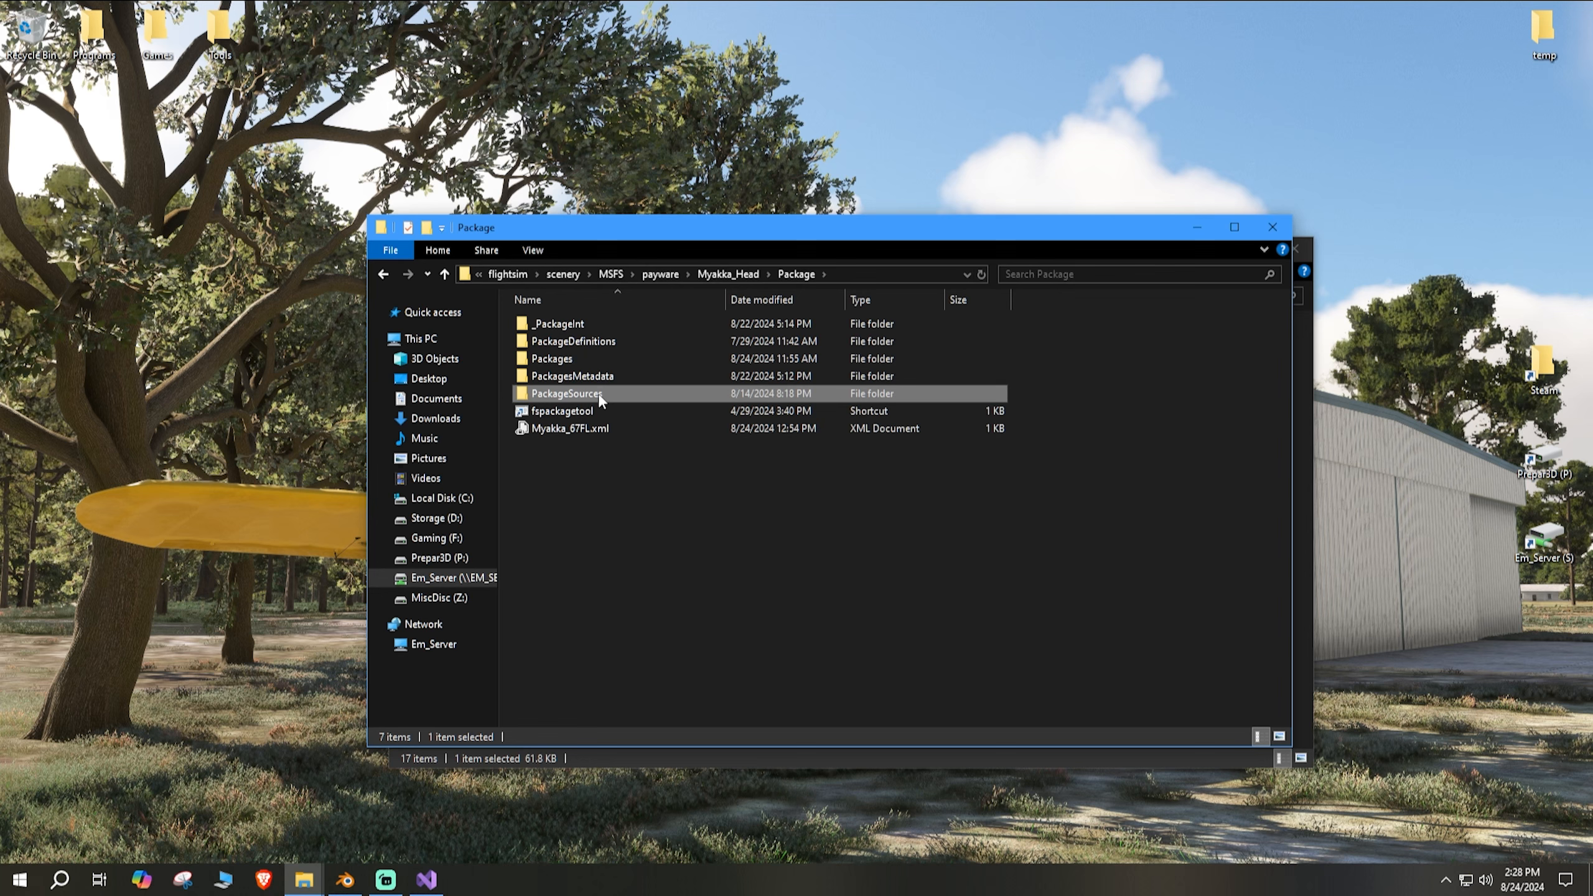
click(575, 429)
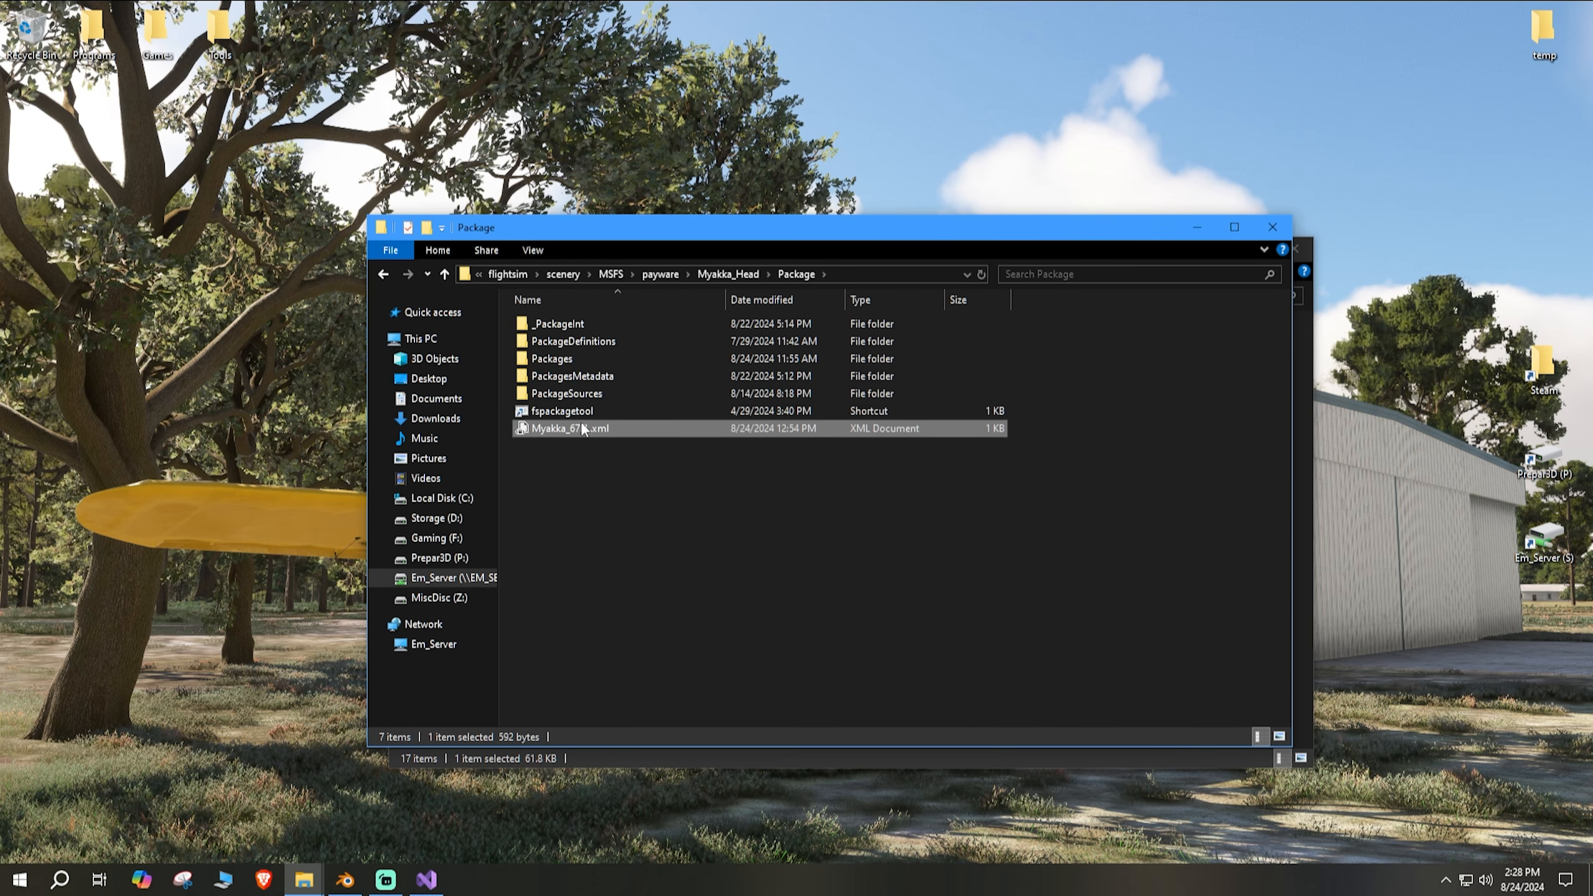
double_click(568, 394)
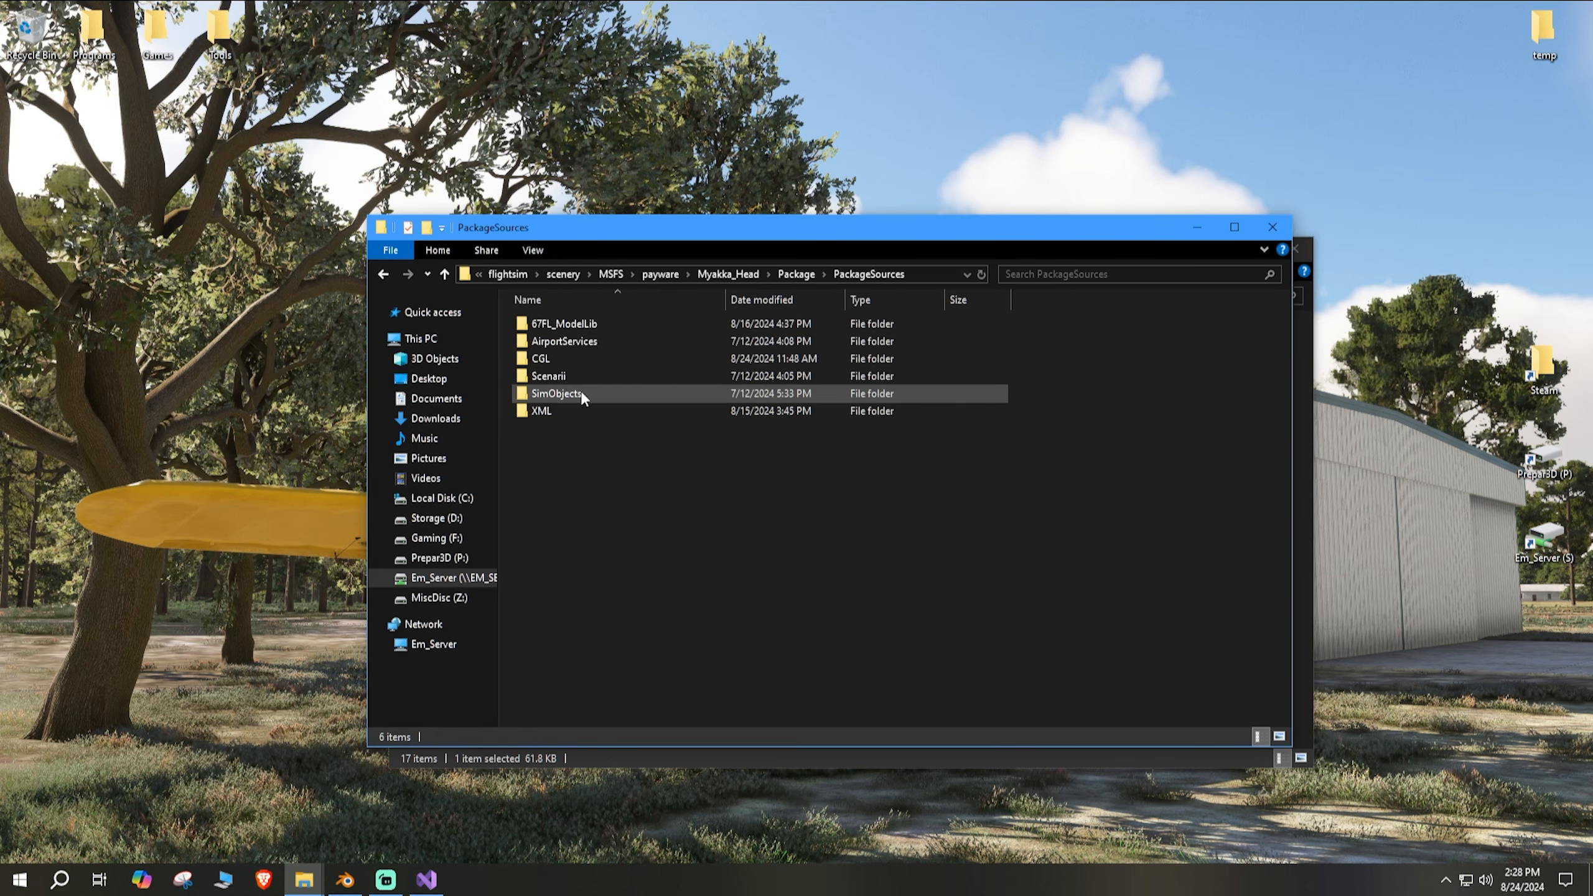
double_click(576, 390)
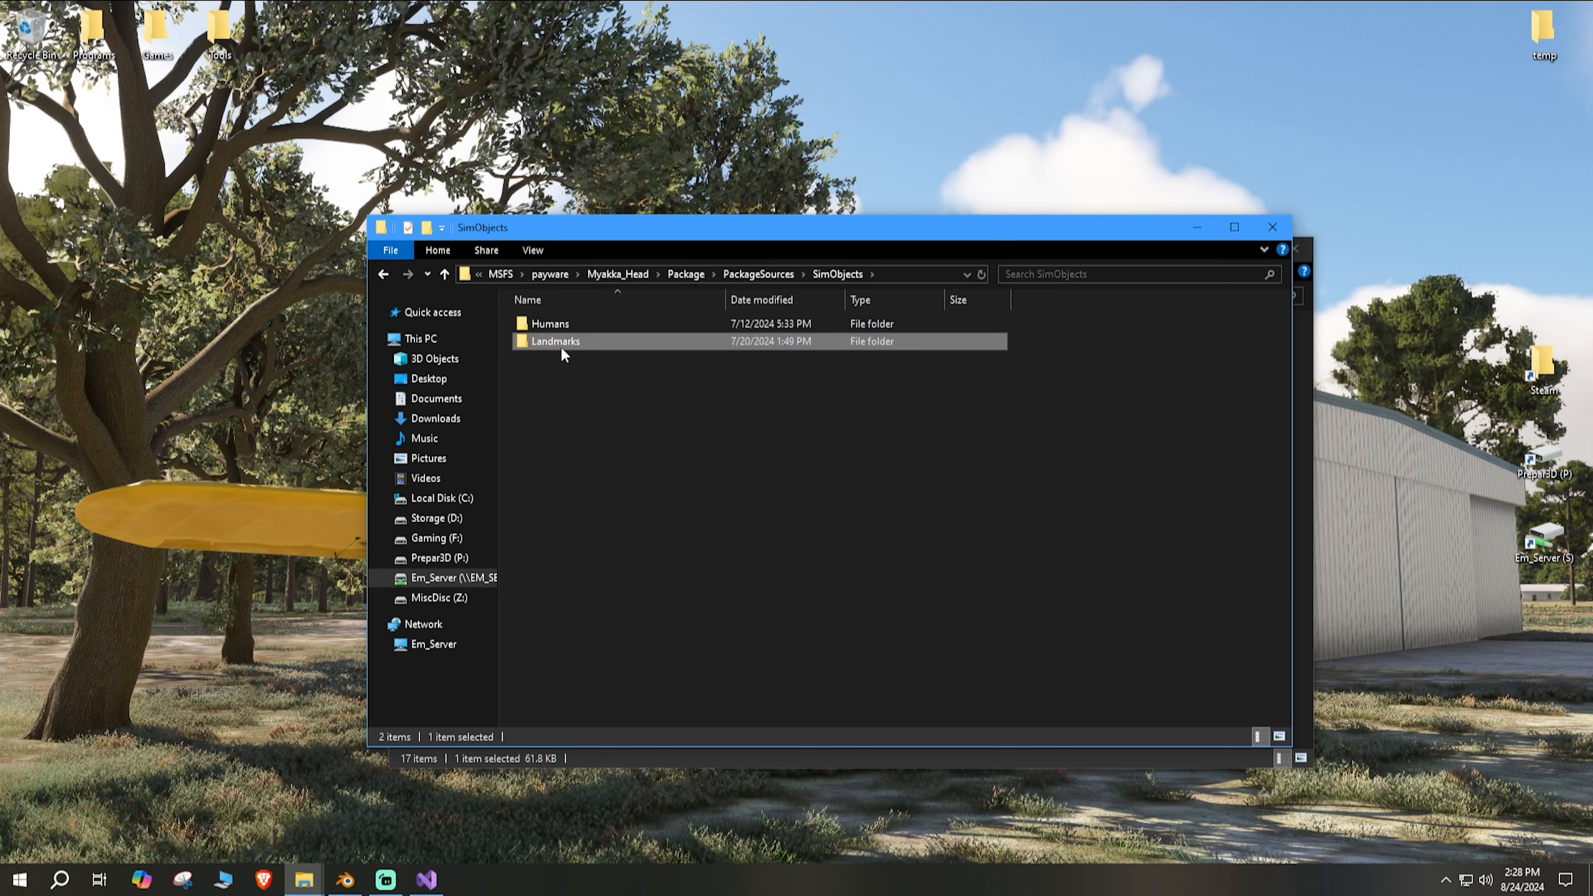
click(541, 342)
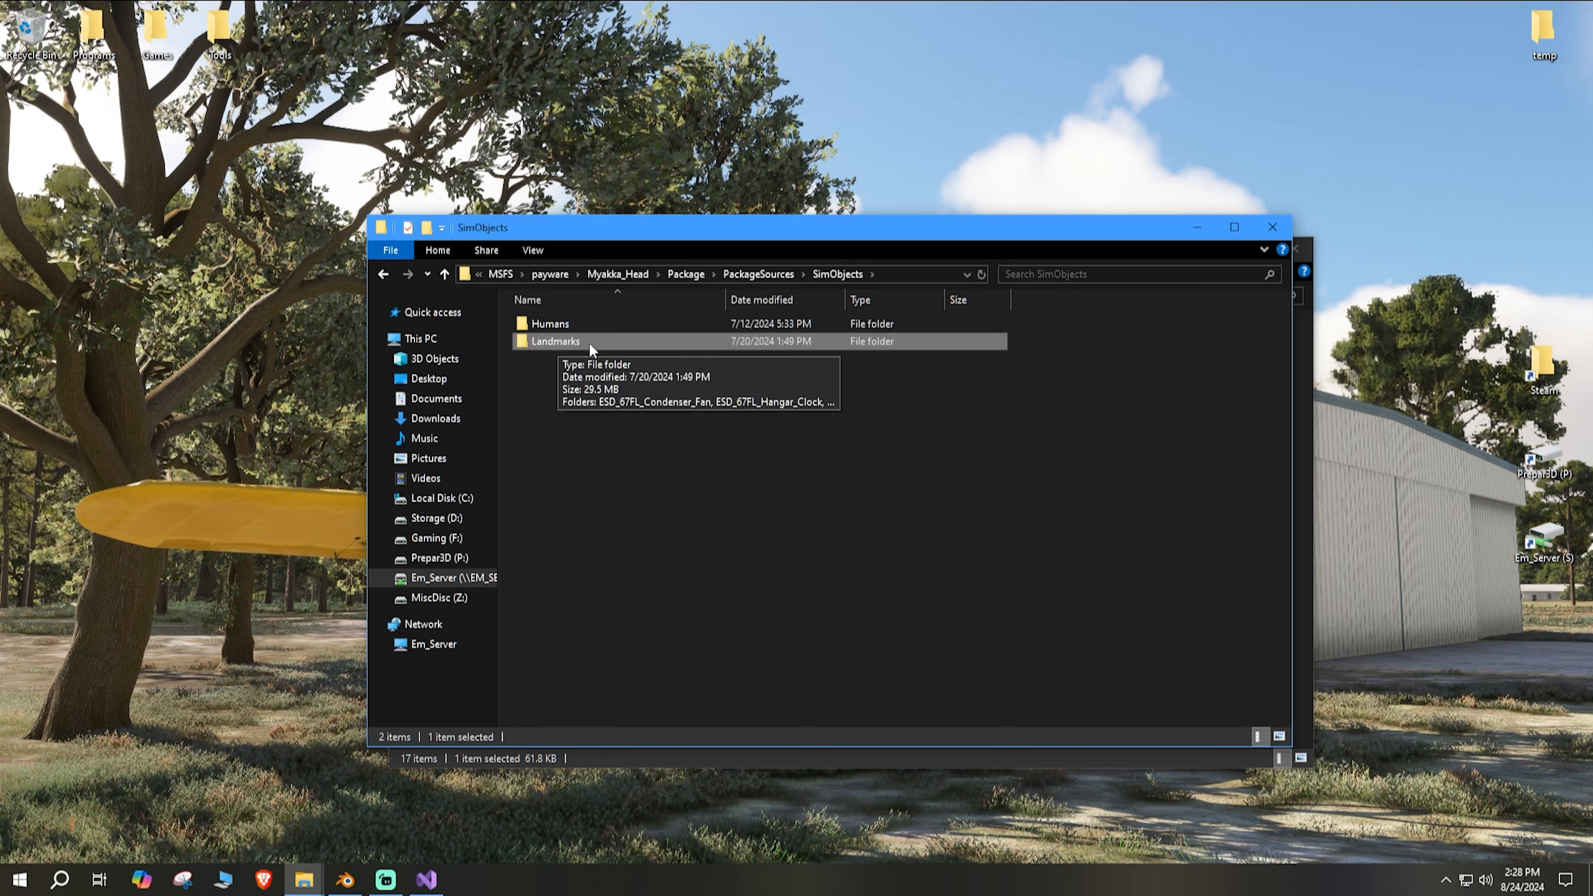
double_click(567, 344)
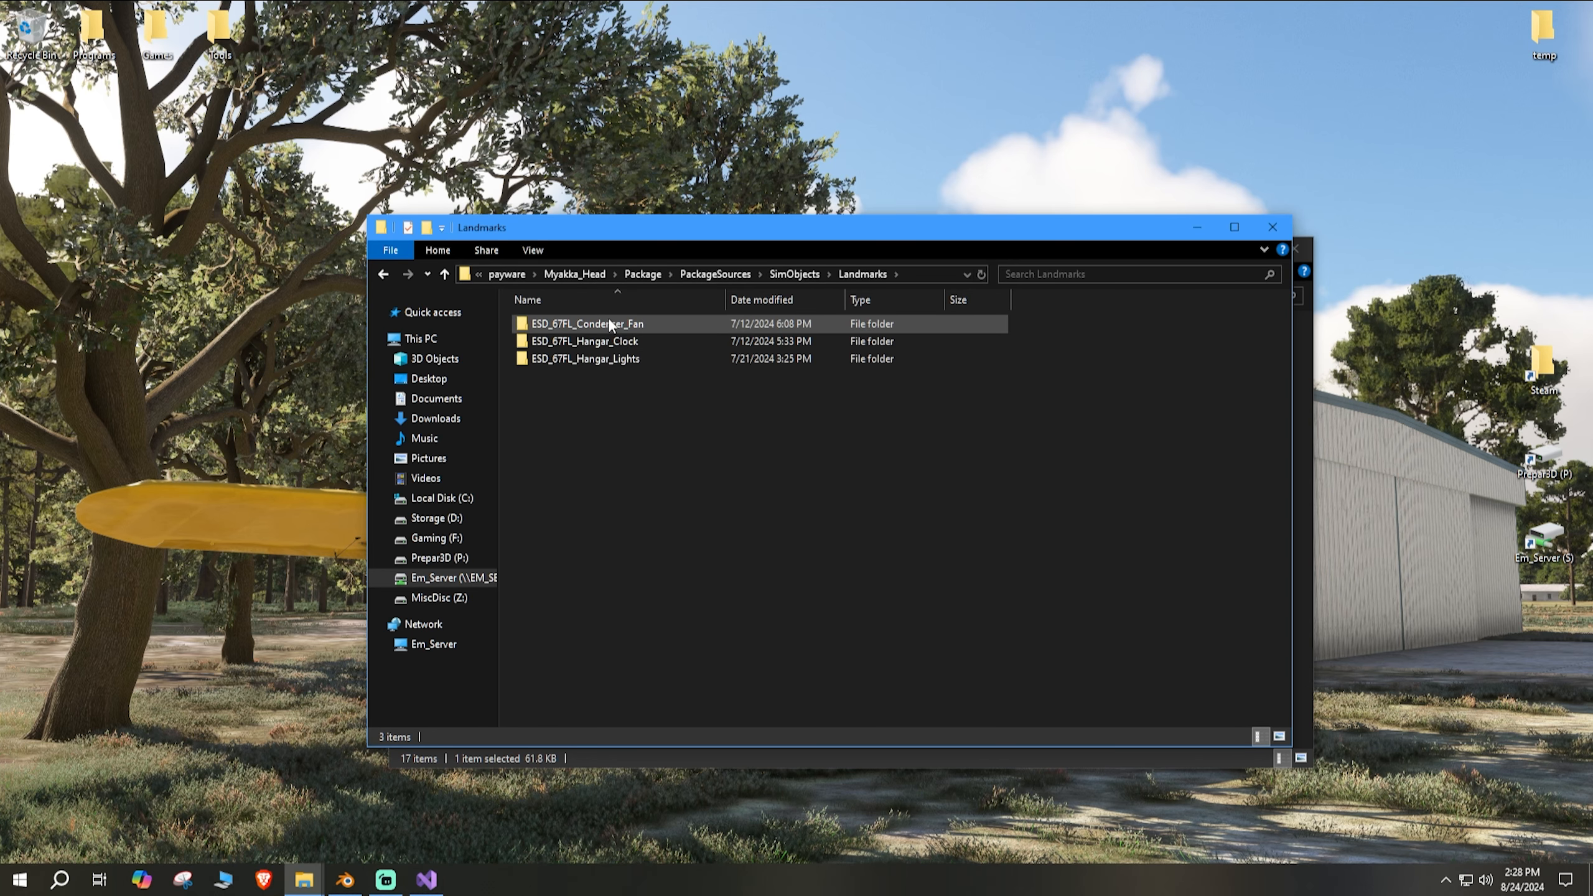
Step: Open the model folder of ESD_67FL_Hangar_Clock and check its LOD0 glTF, model.cfg and XML files
click(594, 326)
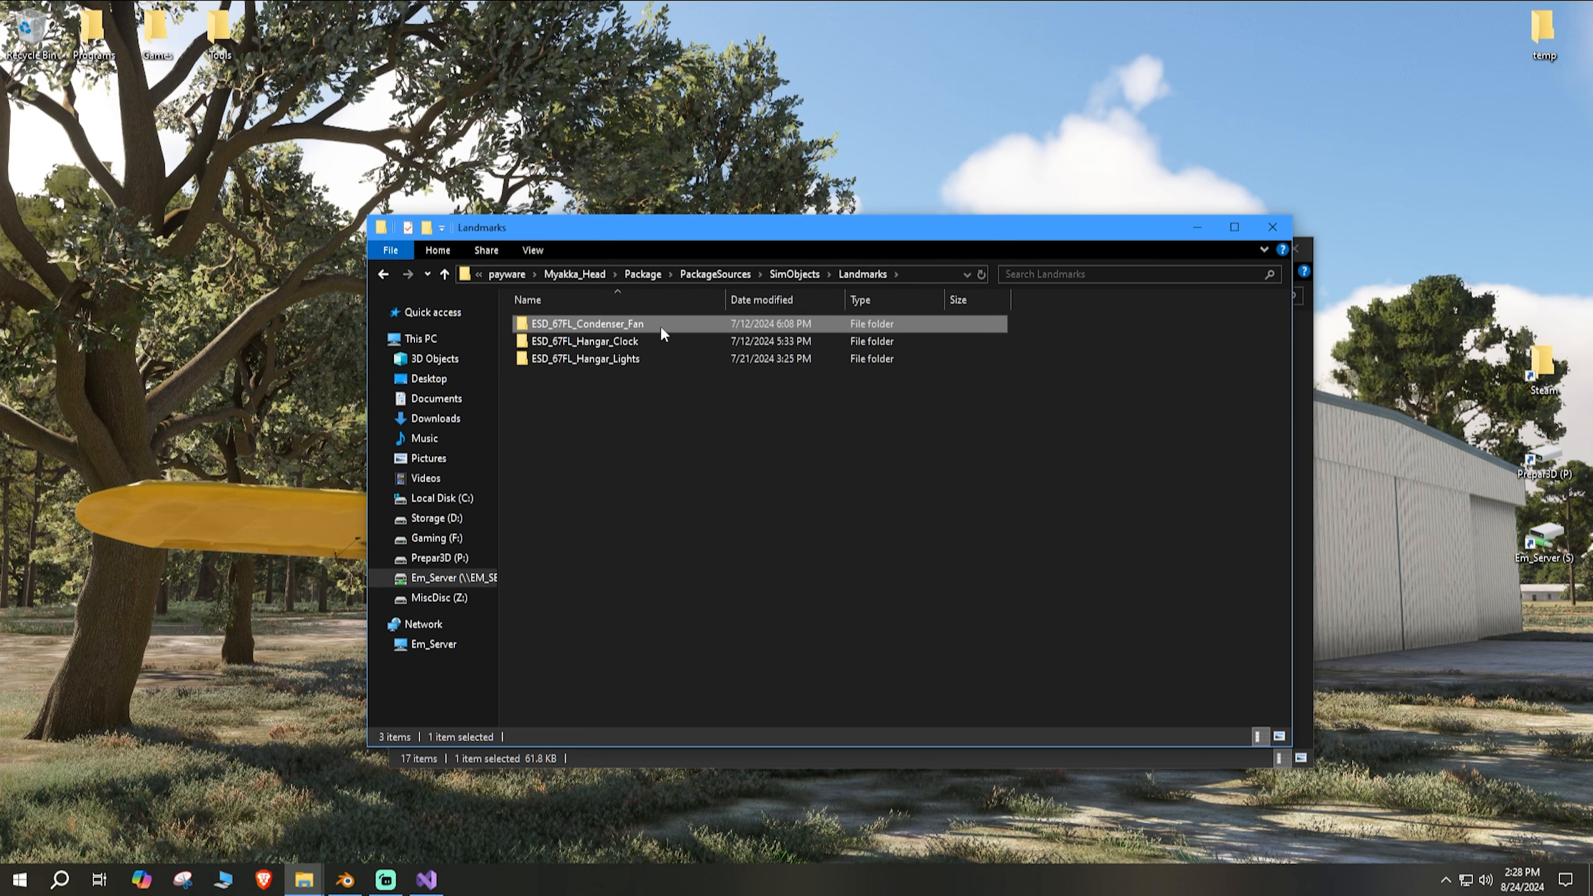
click(593, 341)
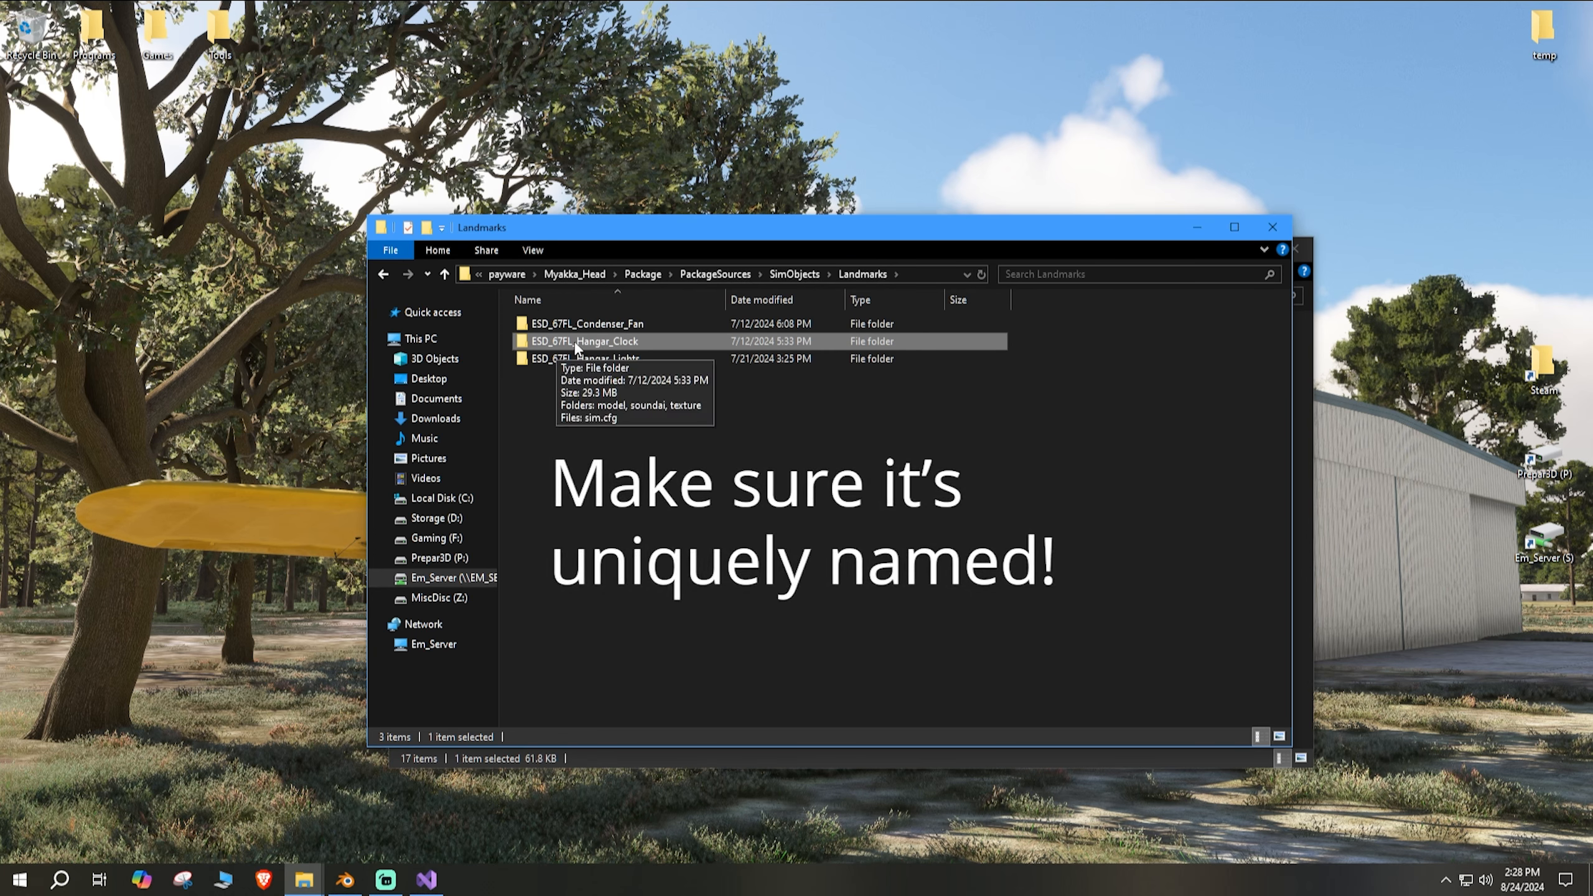
double_click(628, 343)
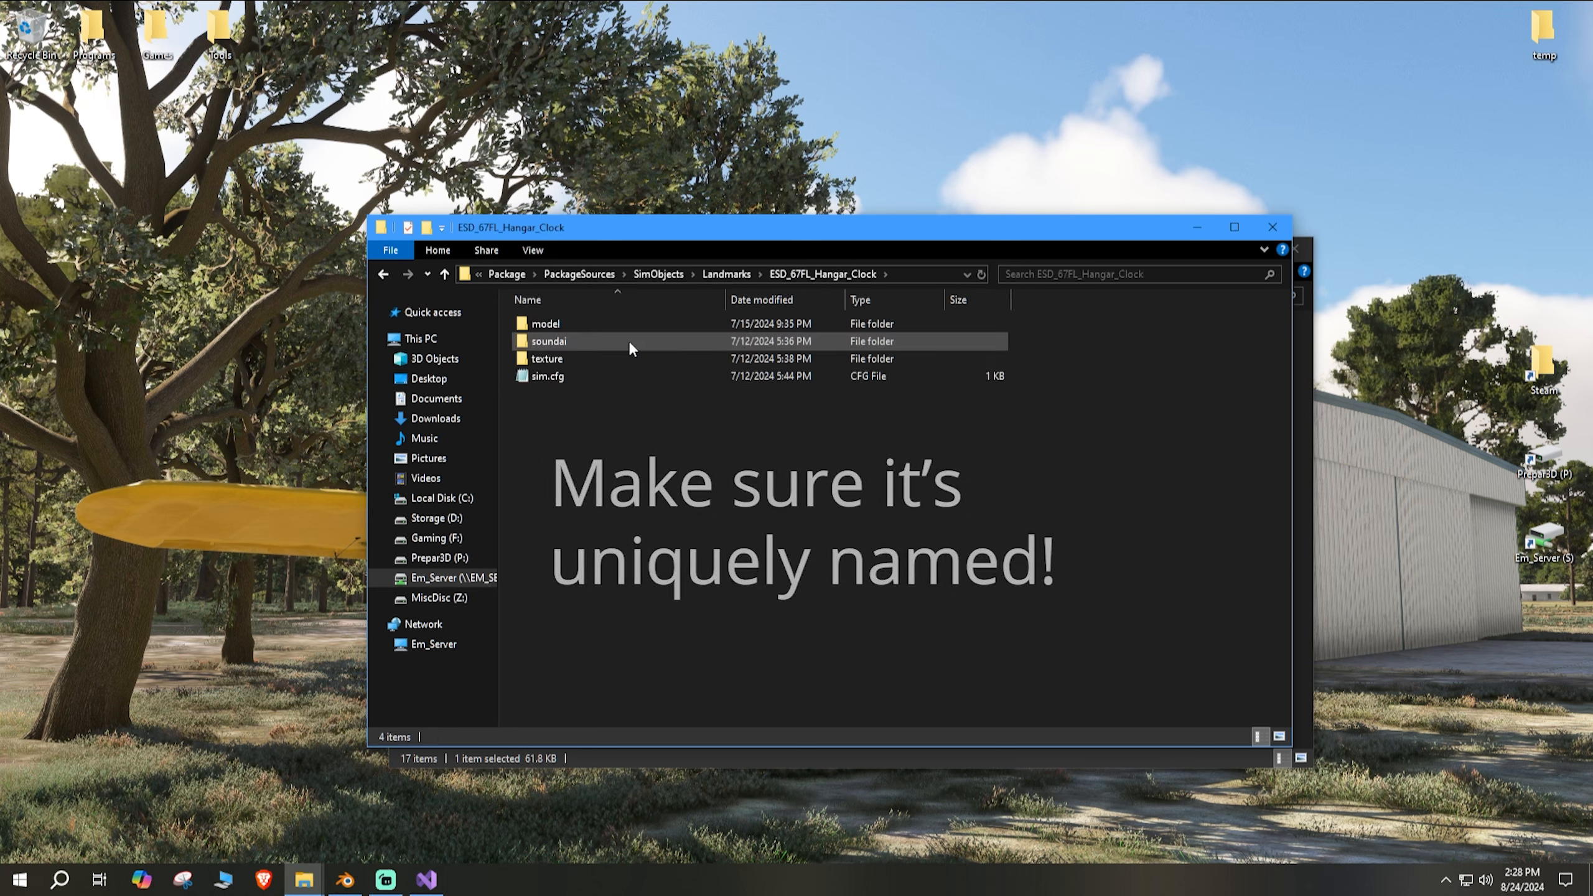
double_click(578, 324)
click(387, 279)
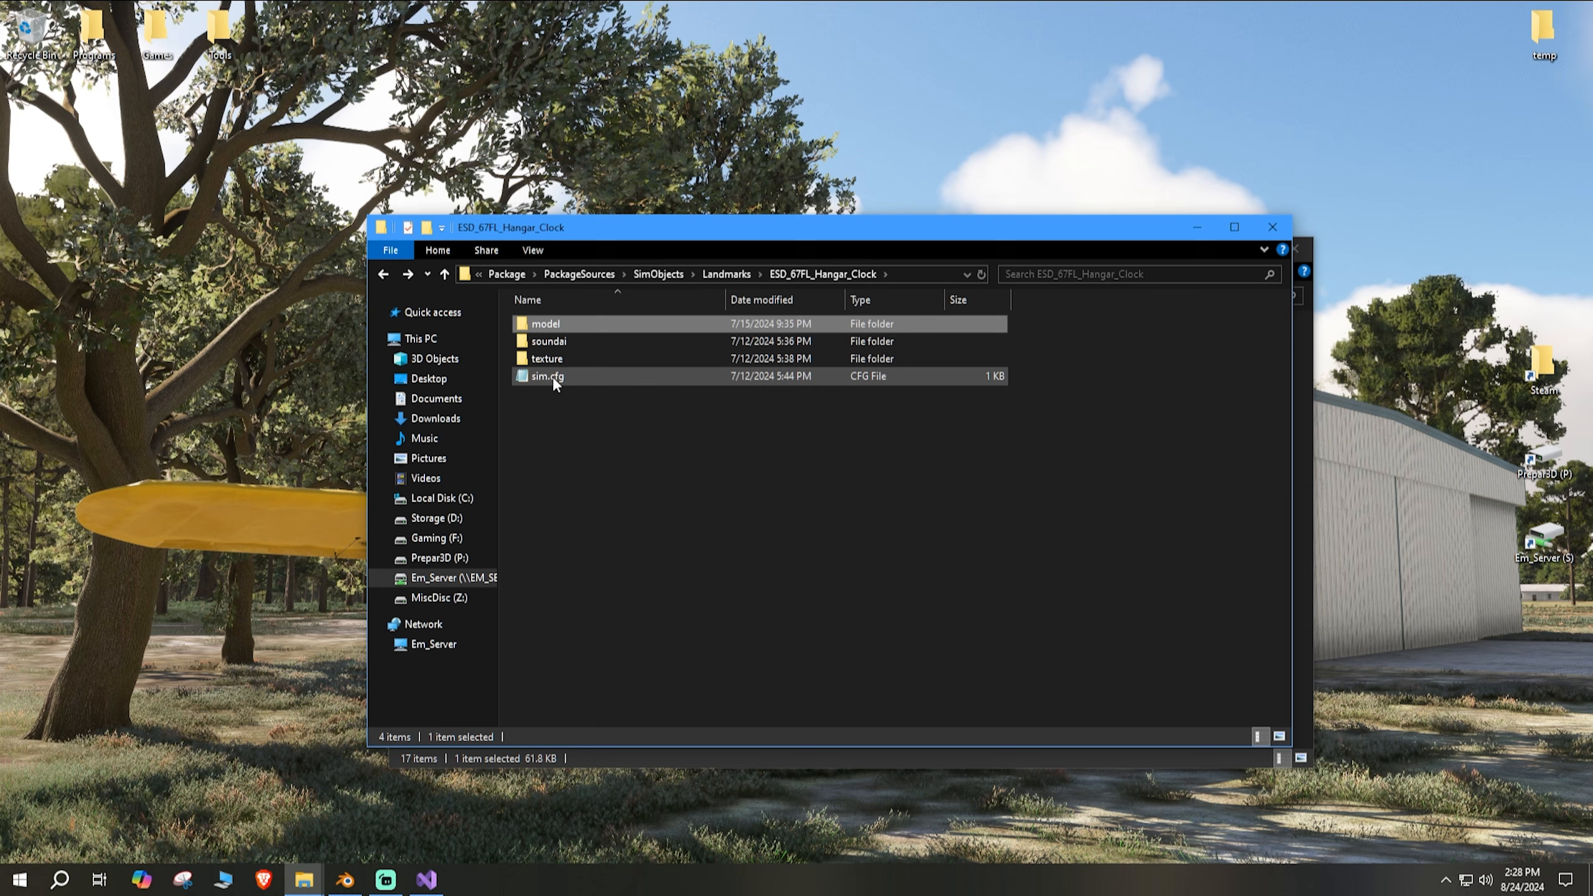
double_click(568, 323)
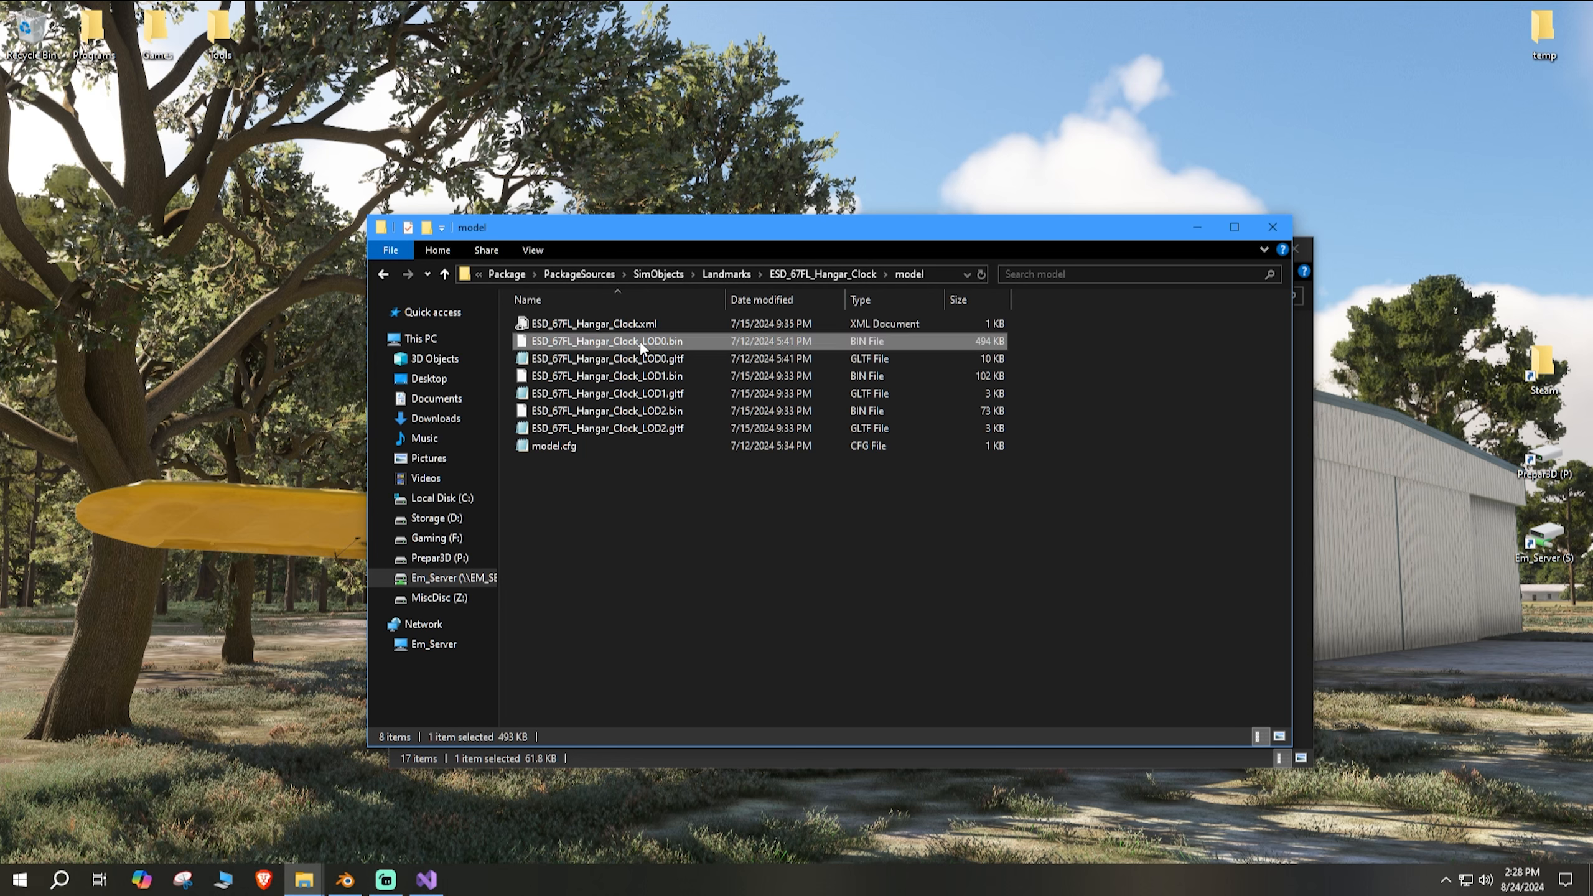
click(655, 362)
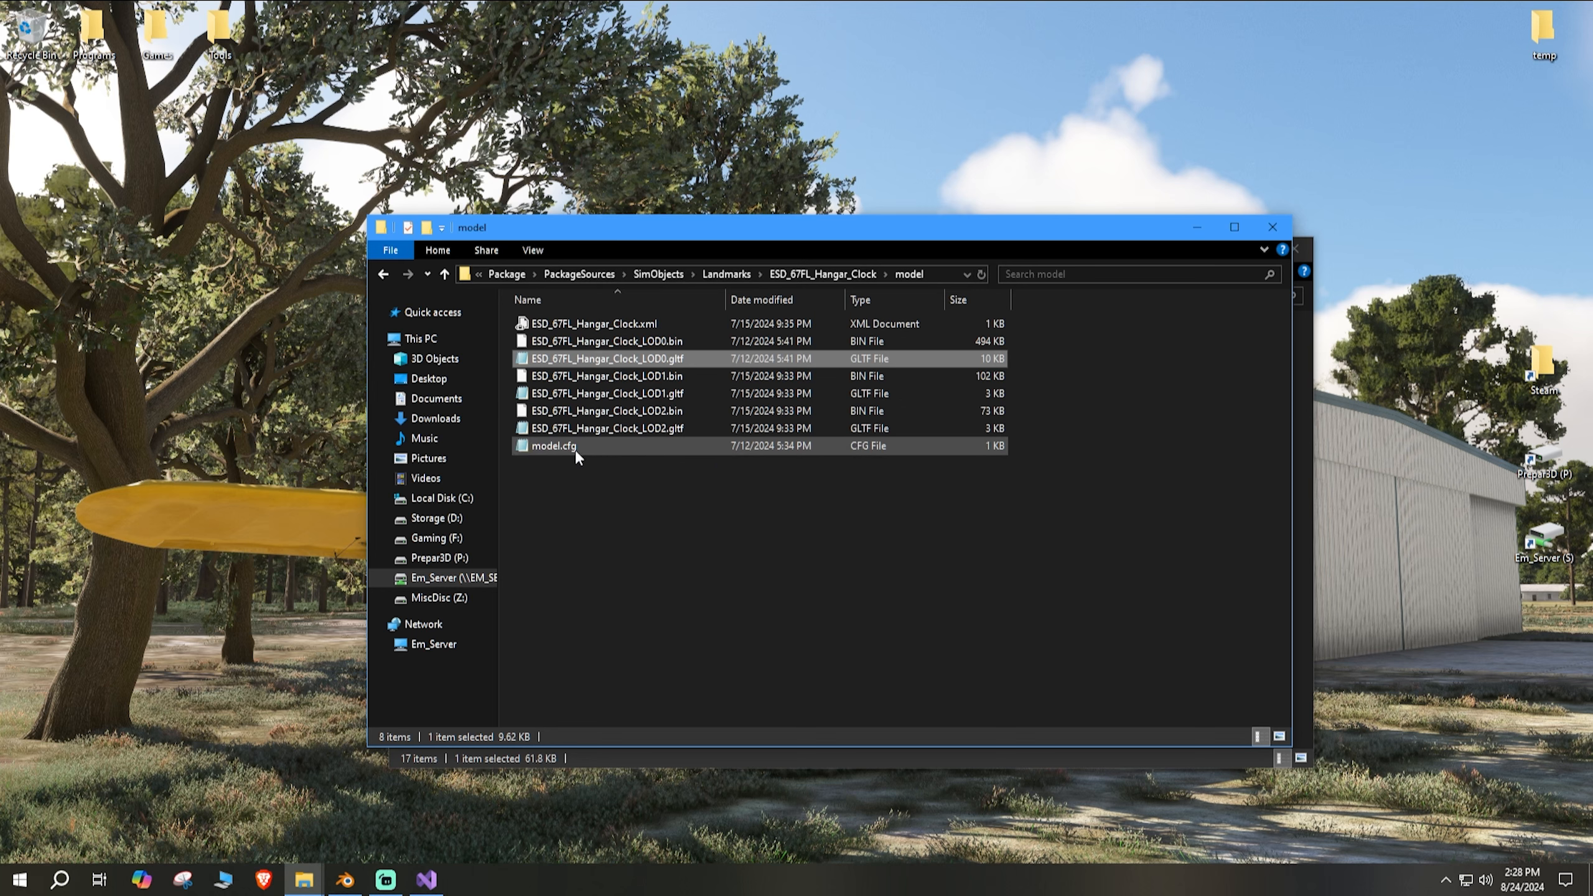
click(554, 451)
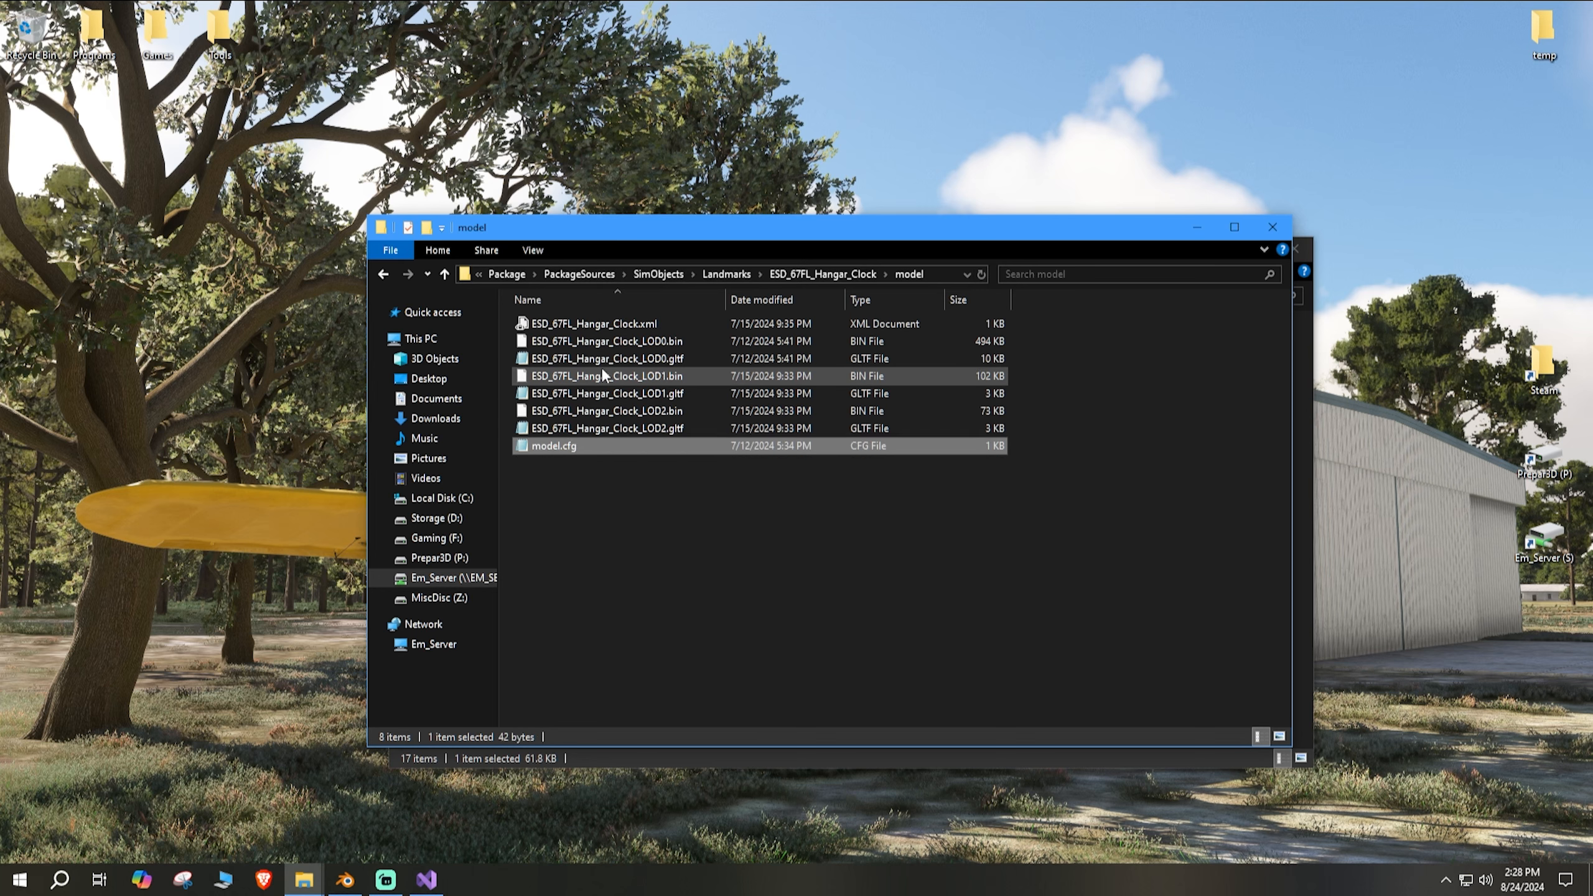
click(612, 326)
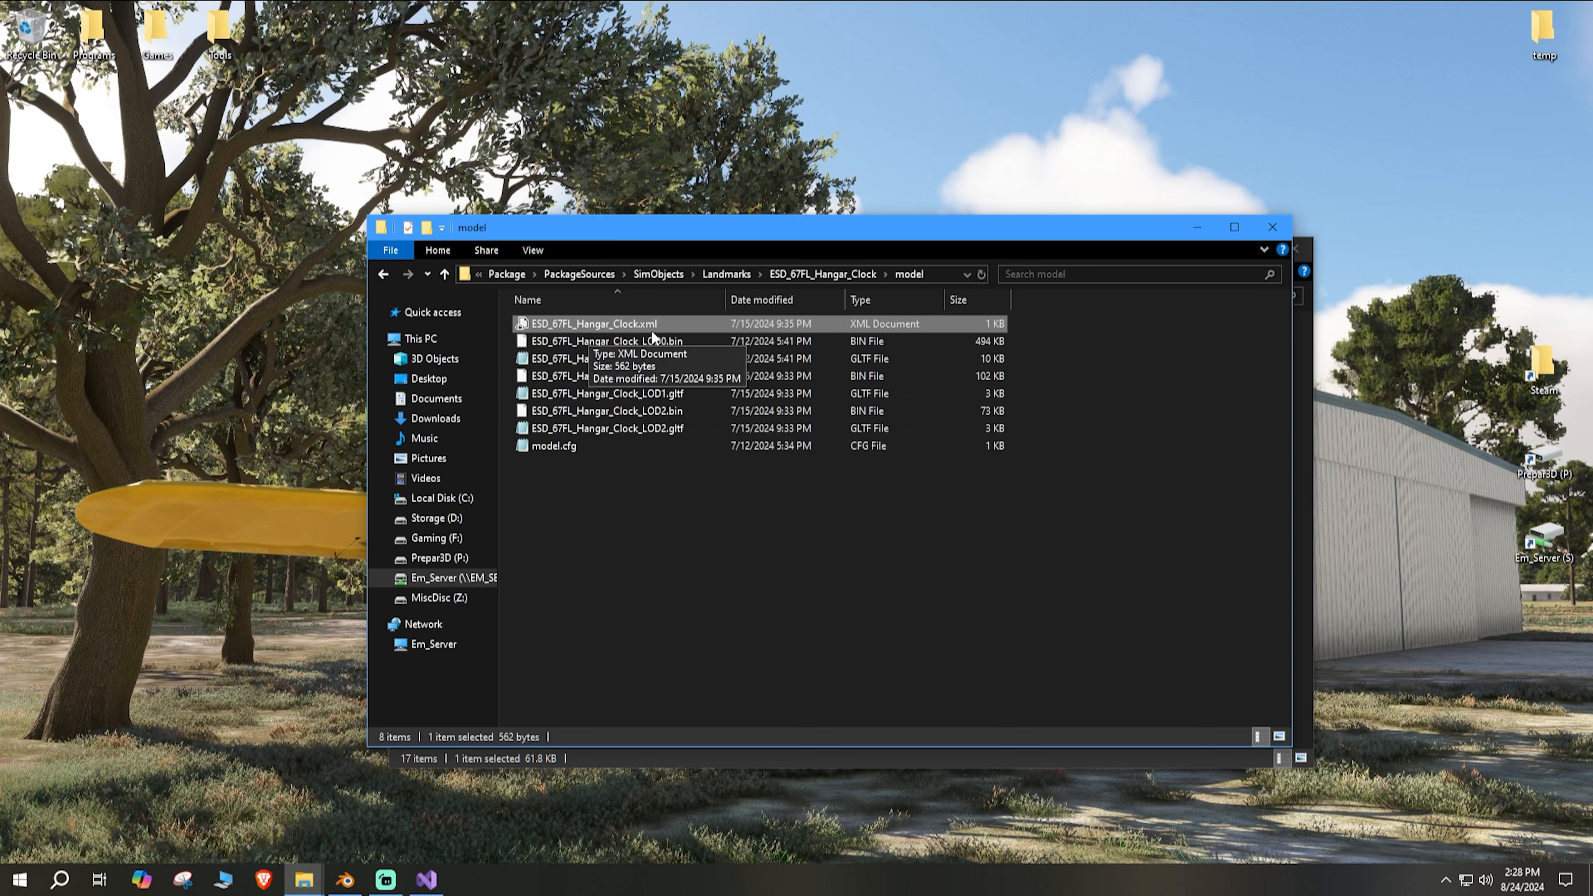
Step: Open model.cfg in Notepad, check the XML file assigned to normal, and close the file
double_click(569, 450)
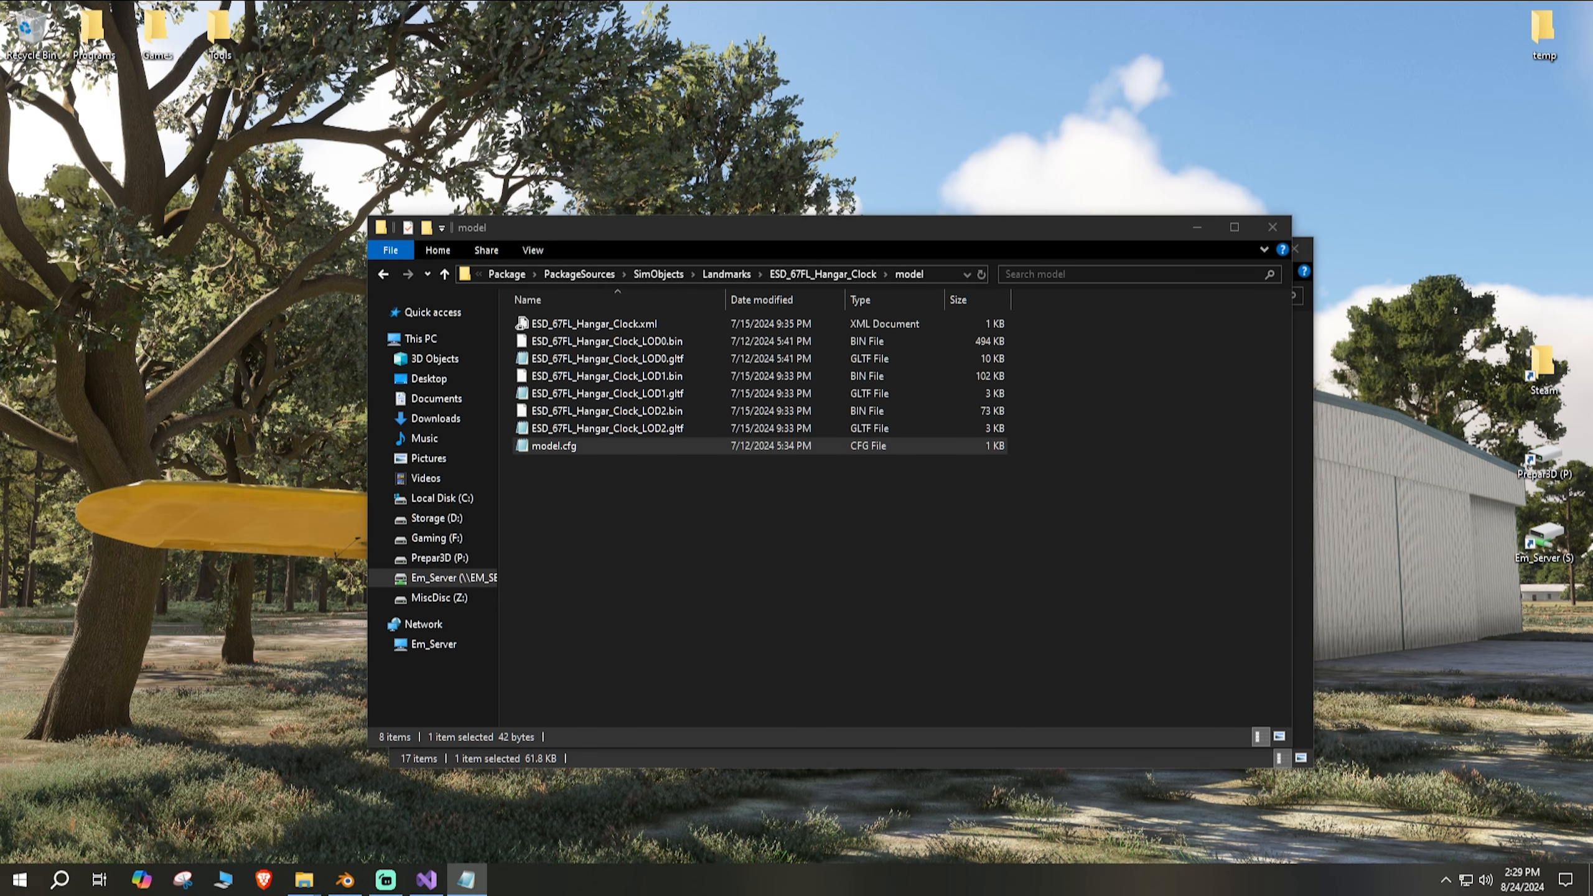
drag(0, 125, 1054, 175)
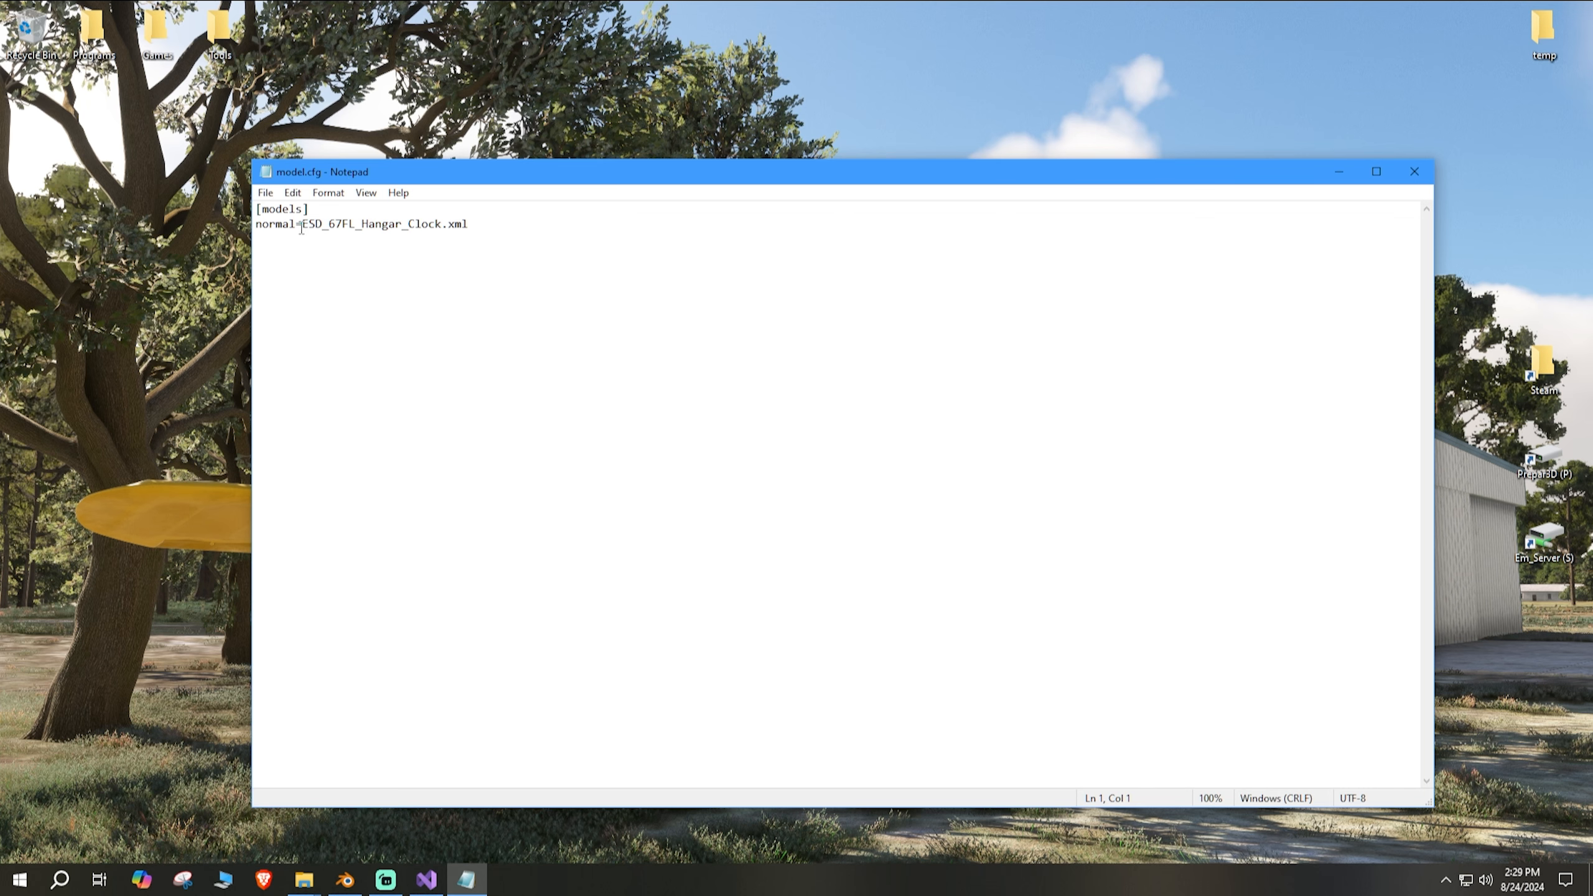
drag(305, 224, 483, 224)
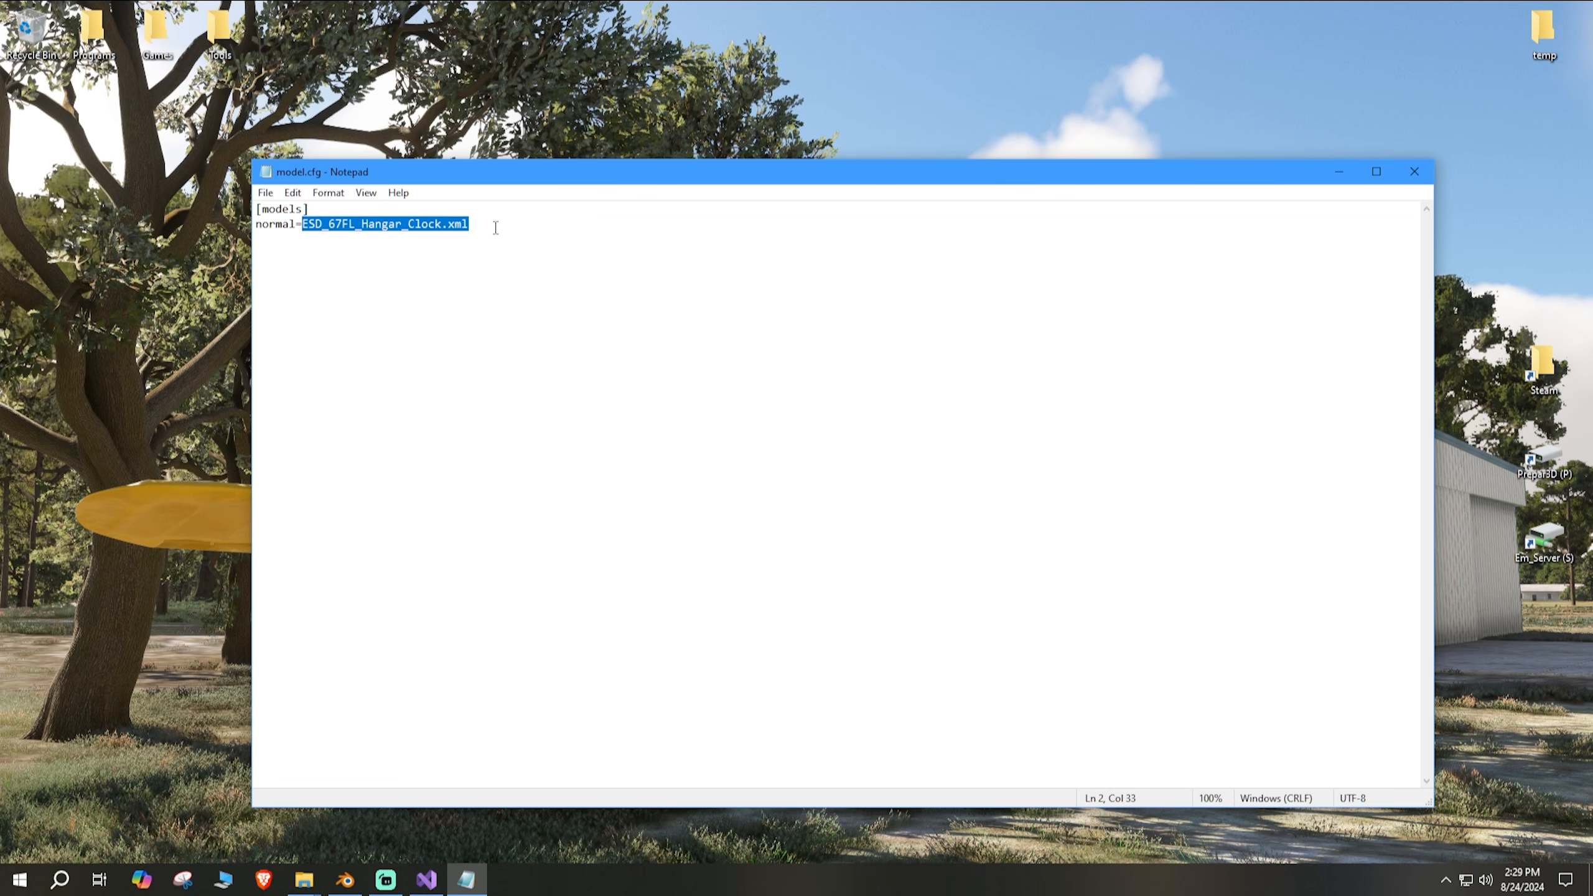
drag(822, 174, 1042, 364)
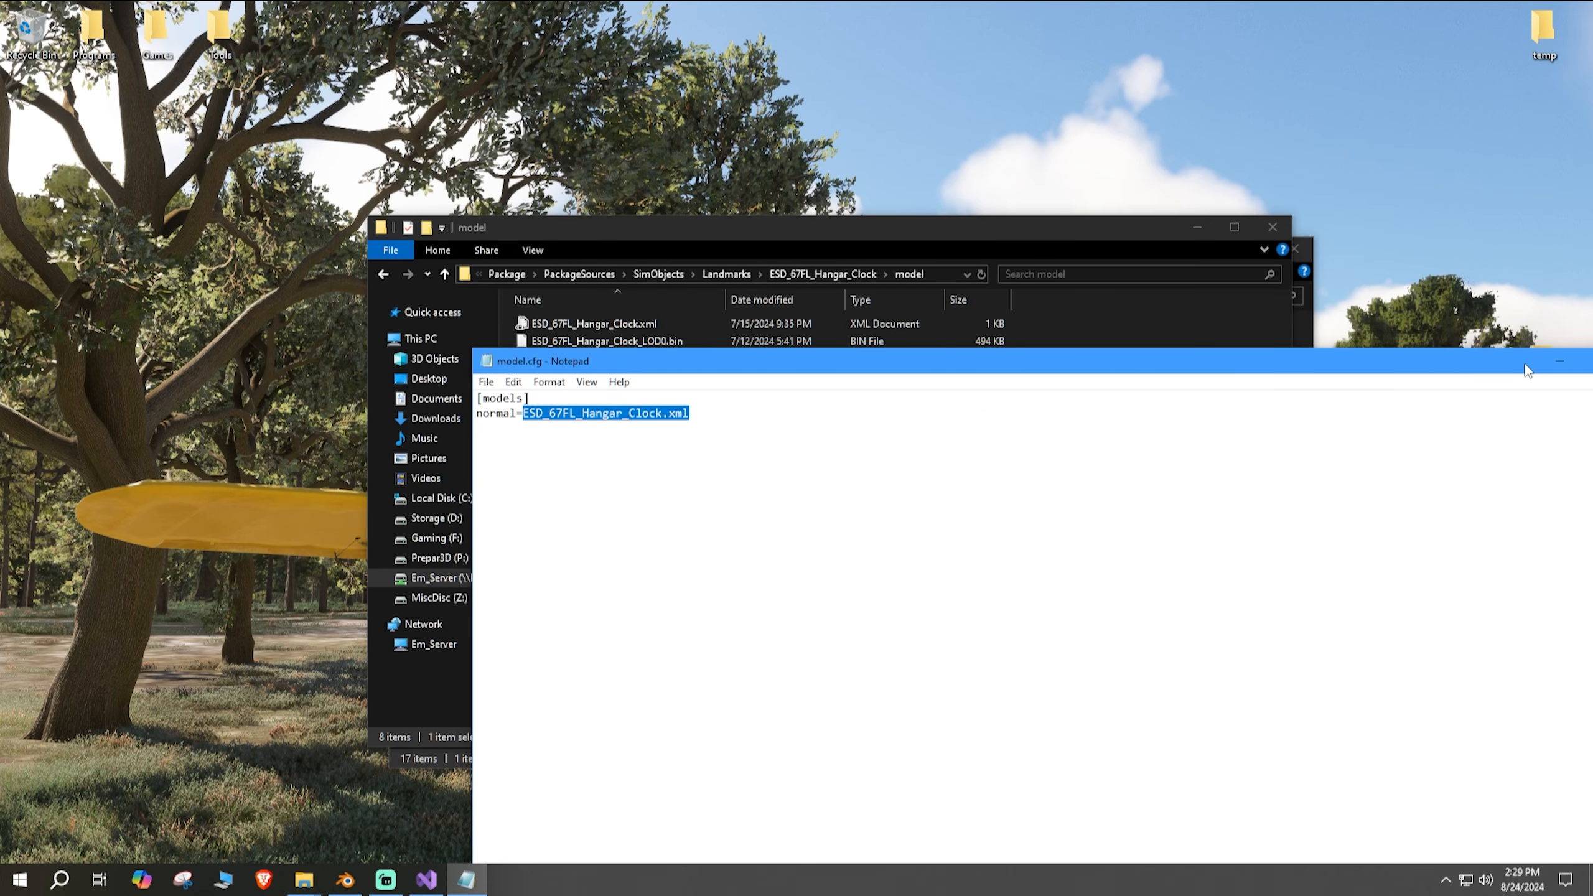
drag(1448, 369, 1203, 335)
click(1388, 326)
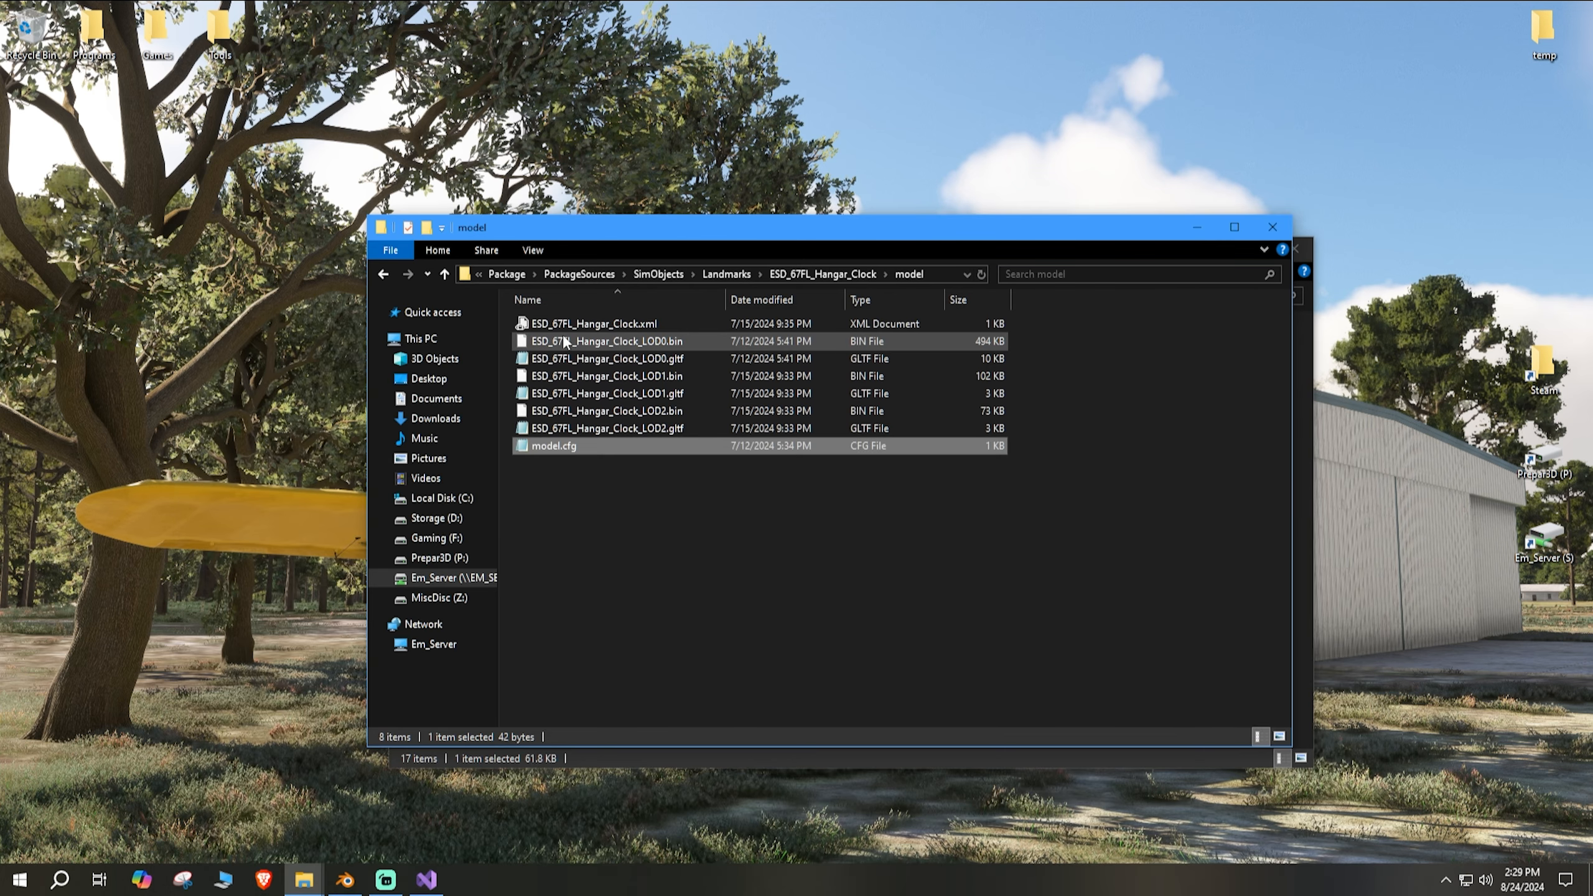
Step: Open ESD_67FL_Hangar_Clock.xml in Visual Studio and examine its Behaviors tags and the Include Path line
double_click(588, 324)
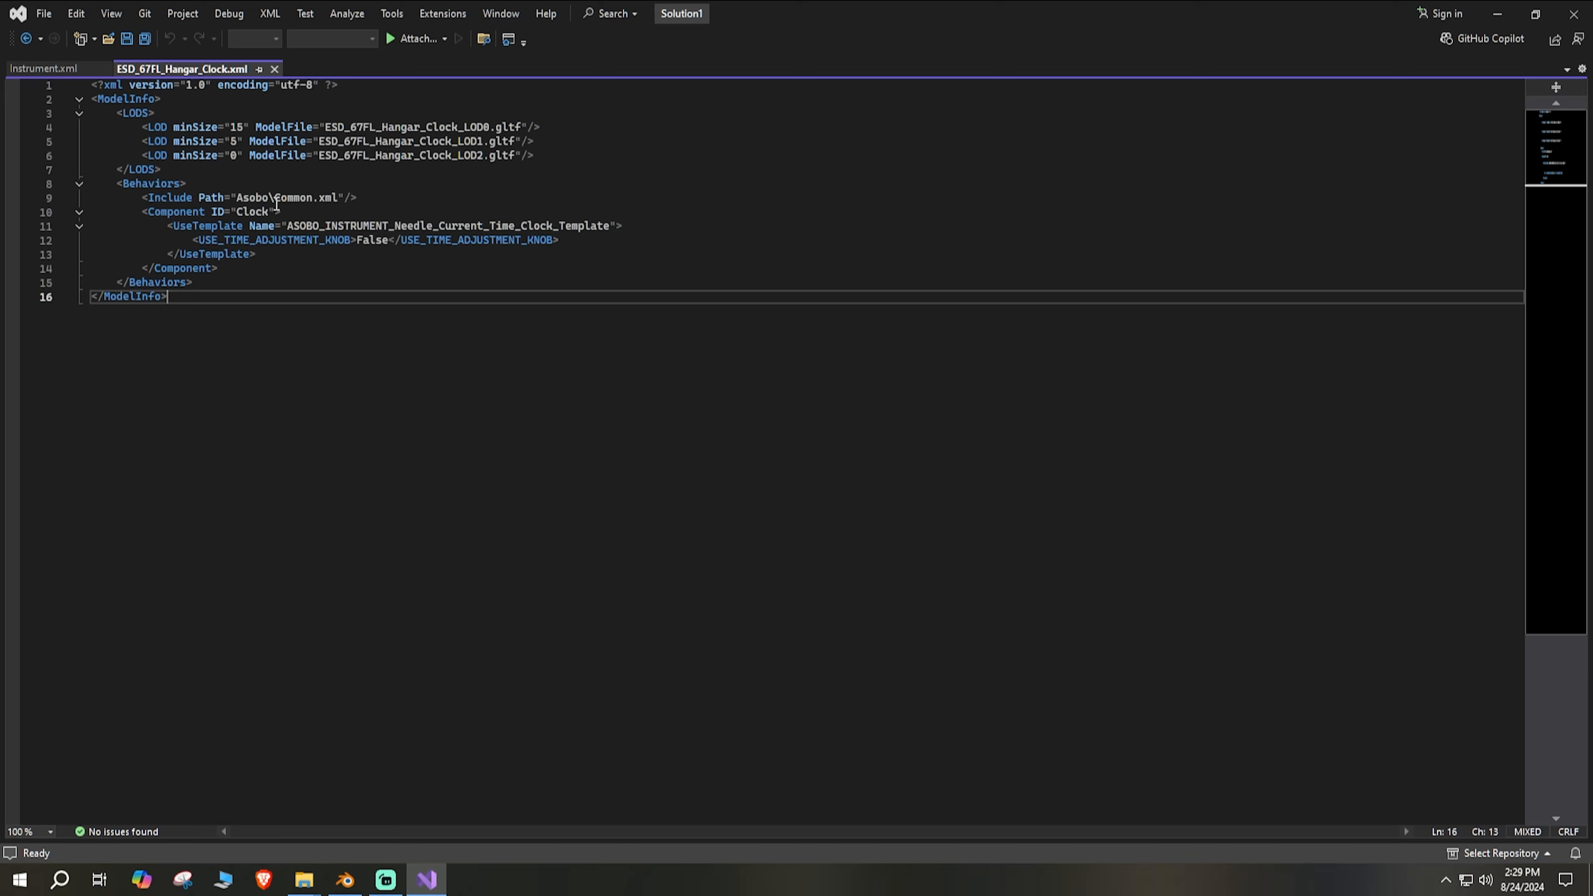
drag(119, 183, 191, 183)
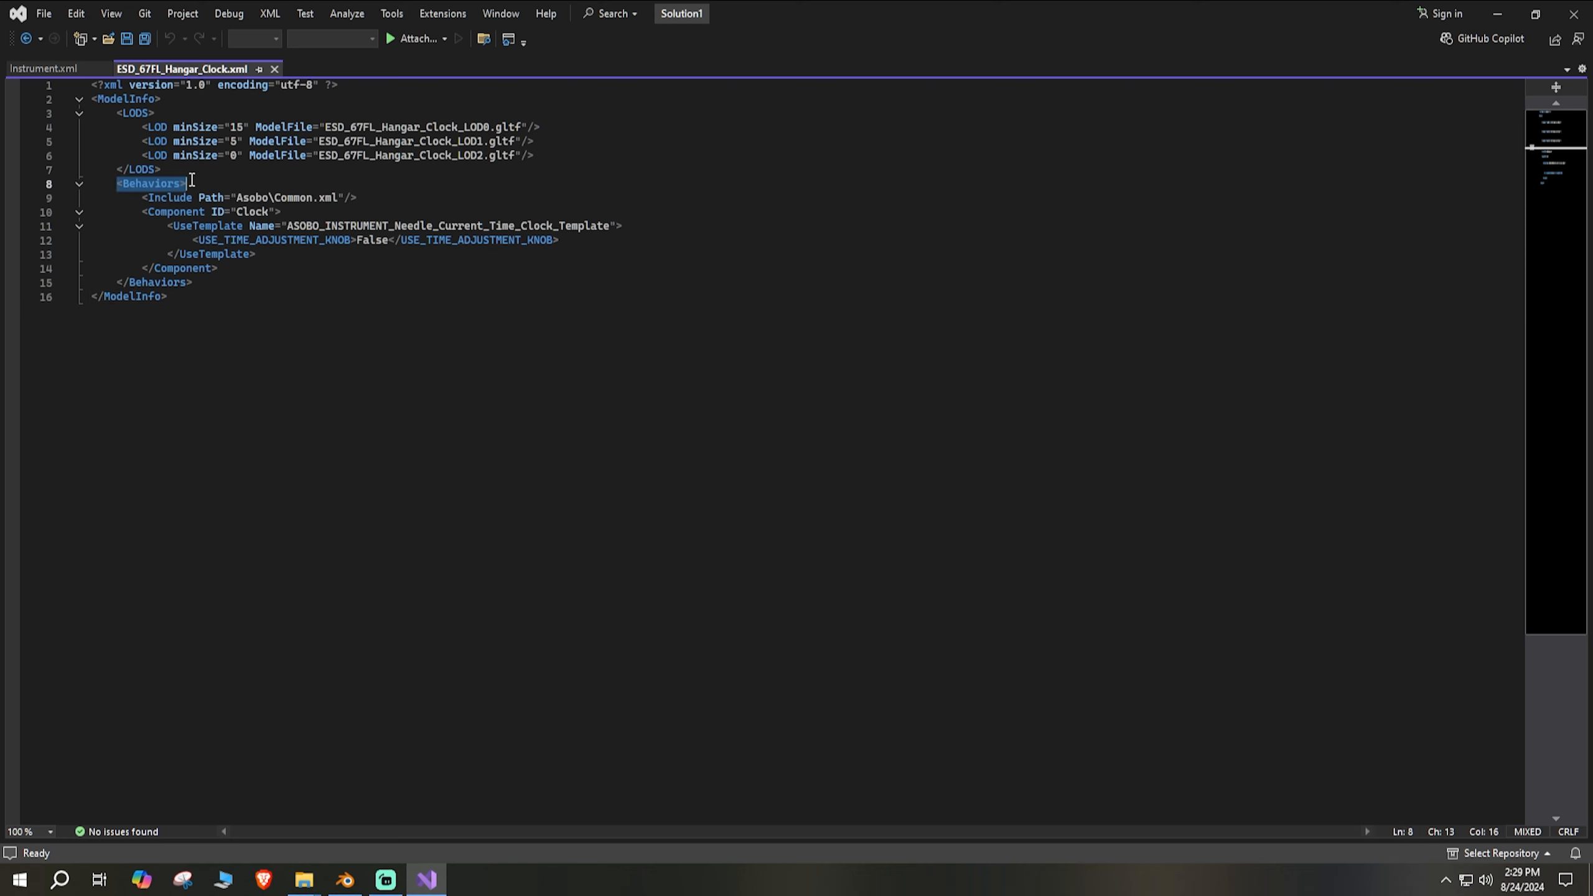
drag(207, 283, 125, 283)
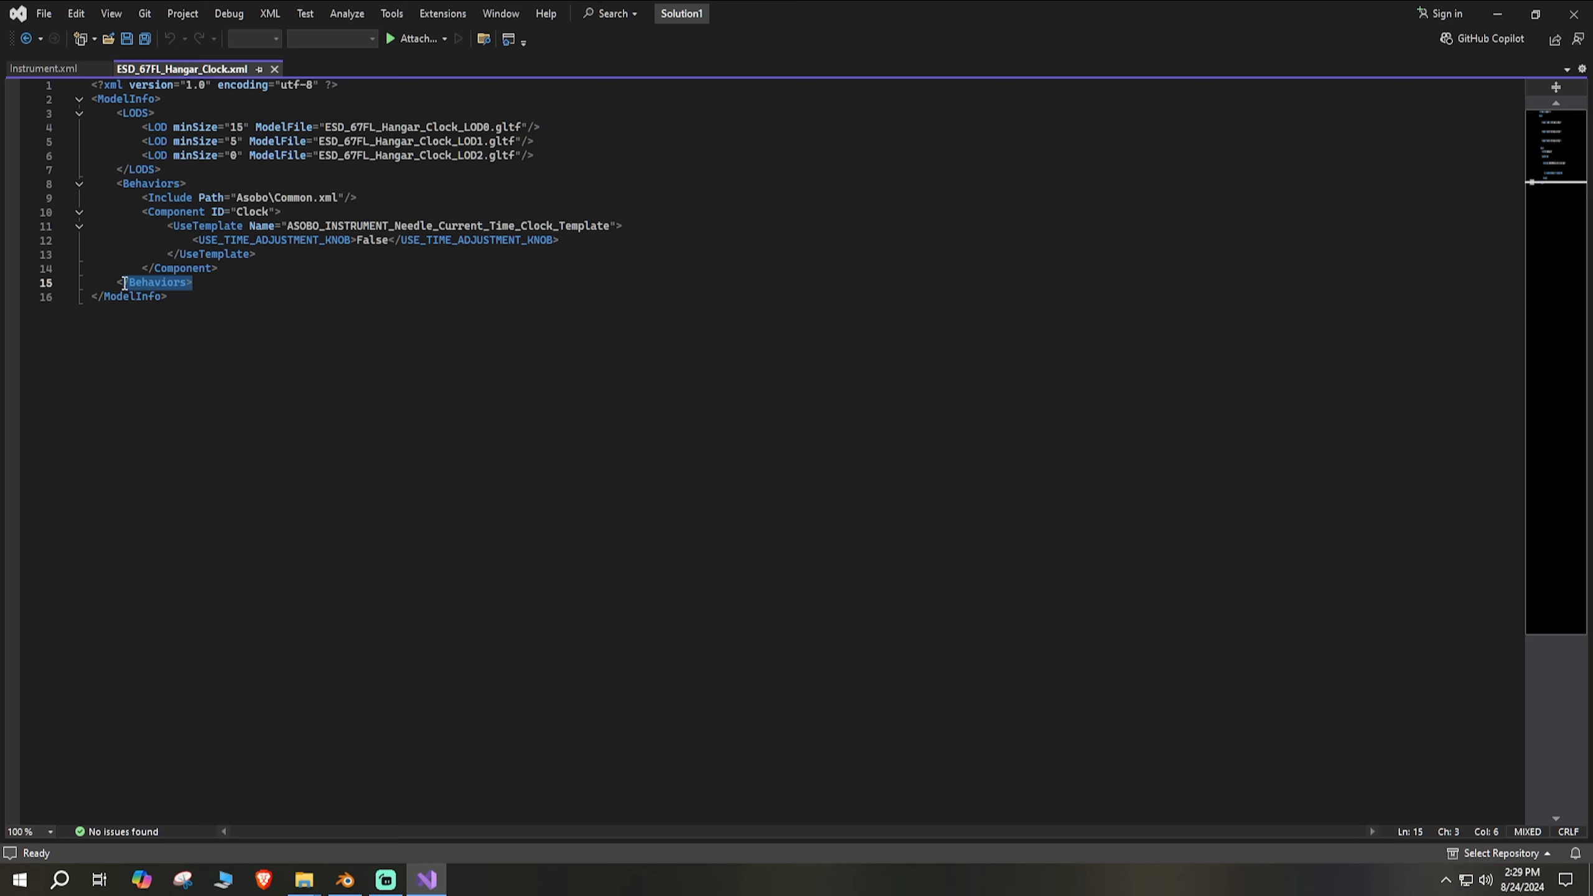
click(229, 186)
click(148, 198)
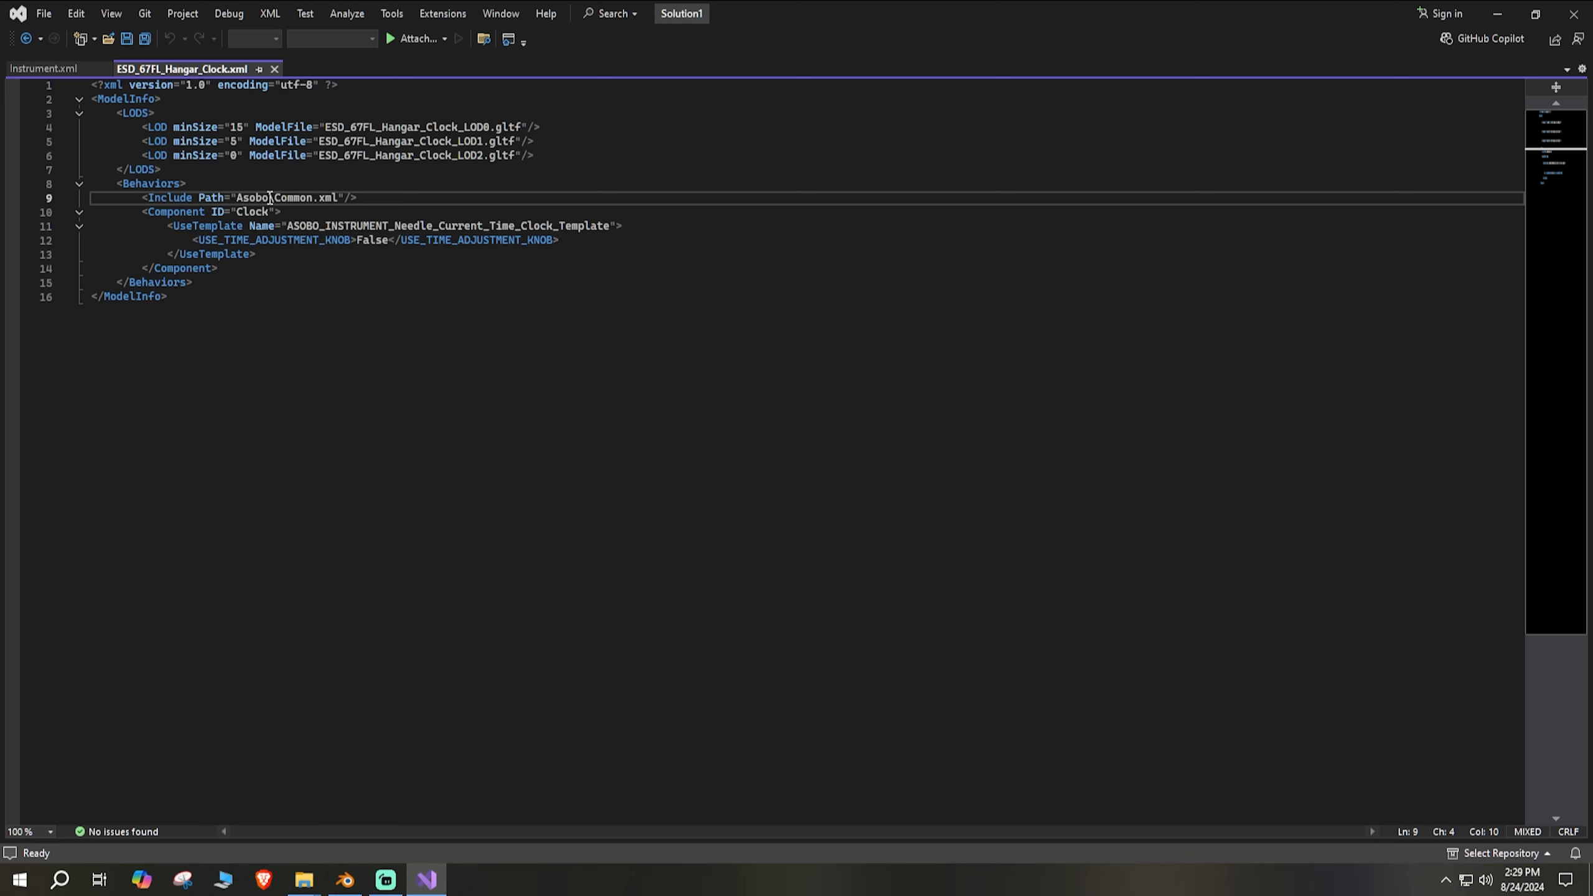
click(359, 197)
drag(360, 199, 349, 201)
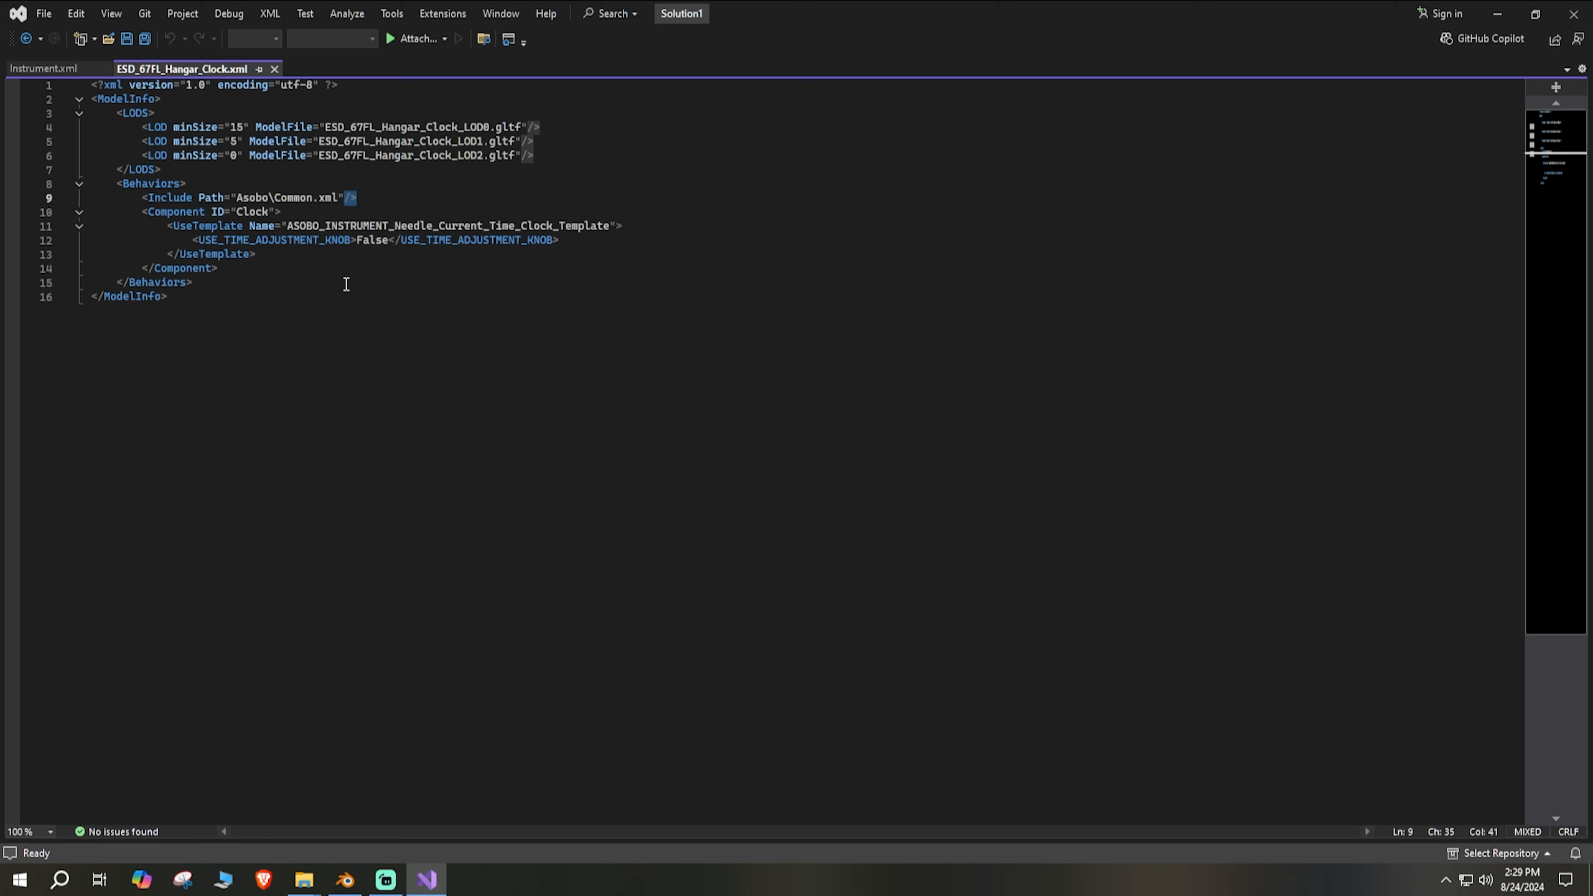
Step: Examine the Component ID line in the Behaviors section, highlighting the ID value Clock
click(284, 214)
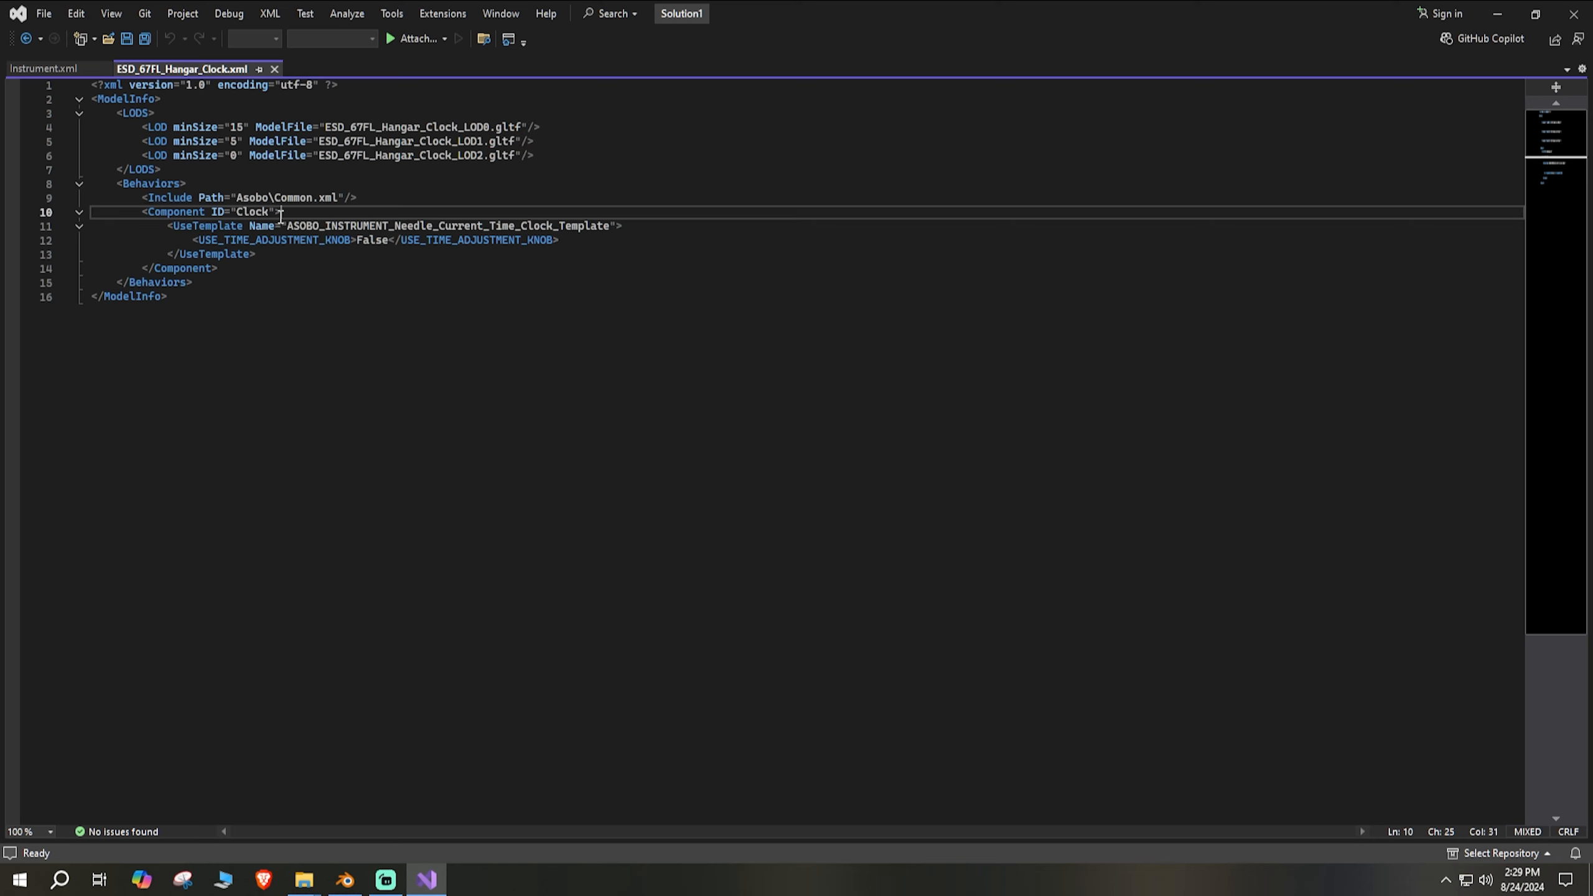
drag(236, 214, 269, 214)
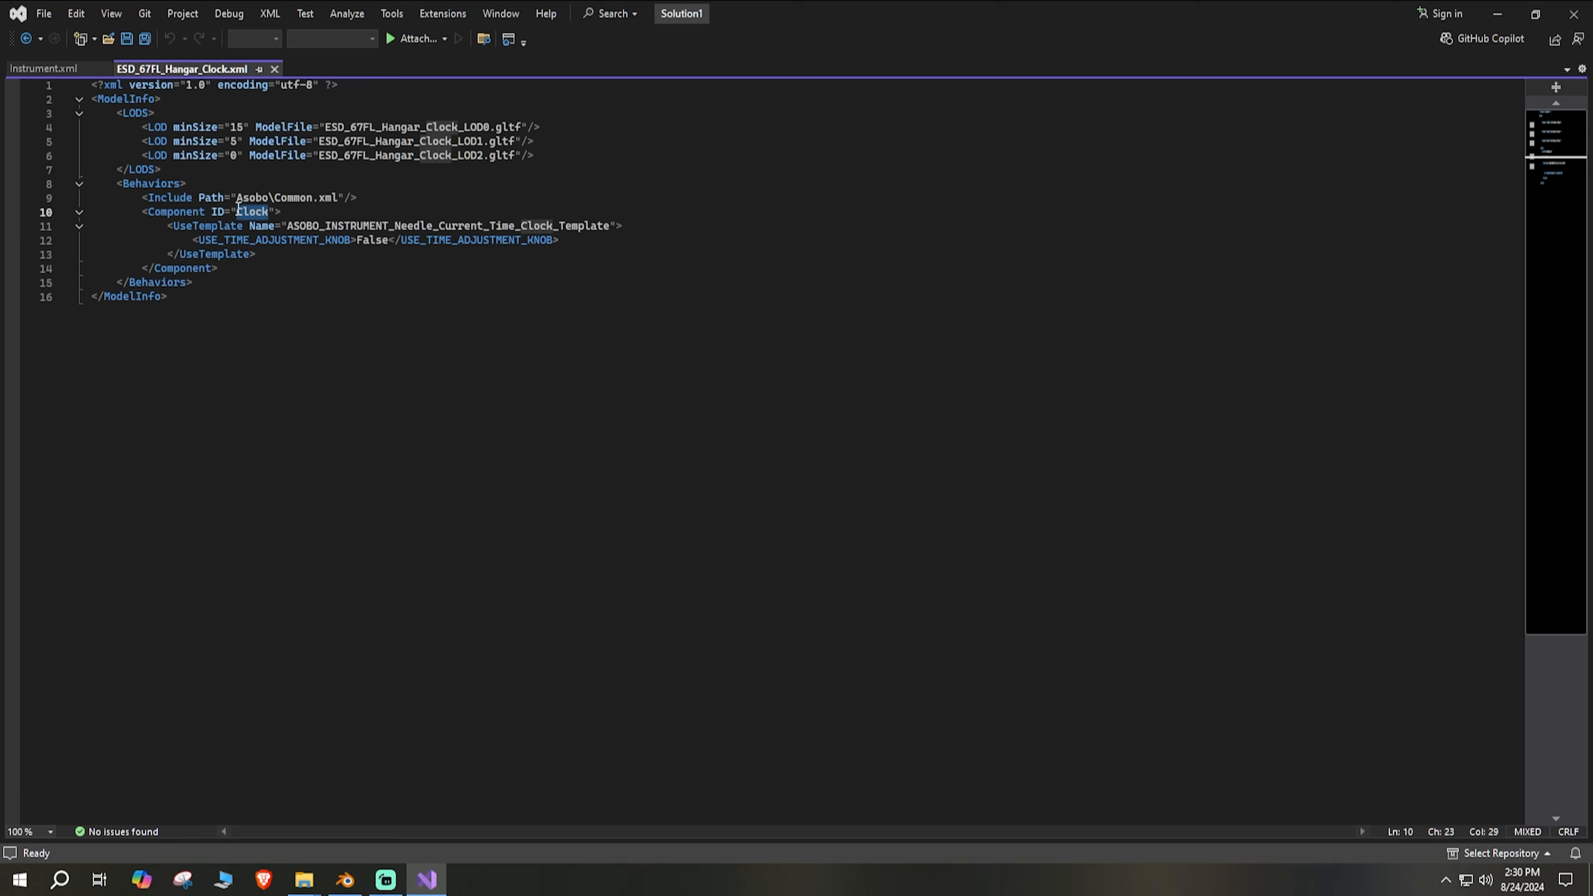
click(211, 213)
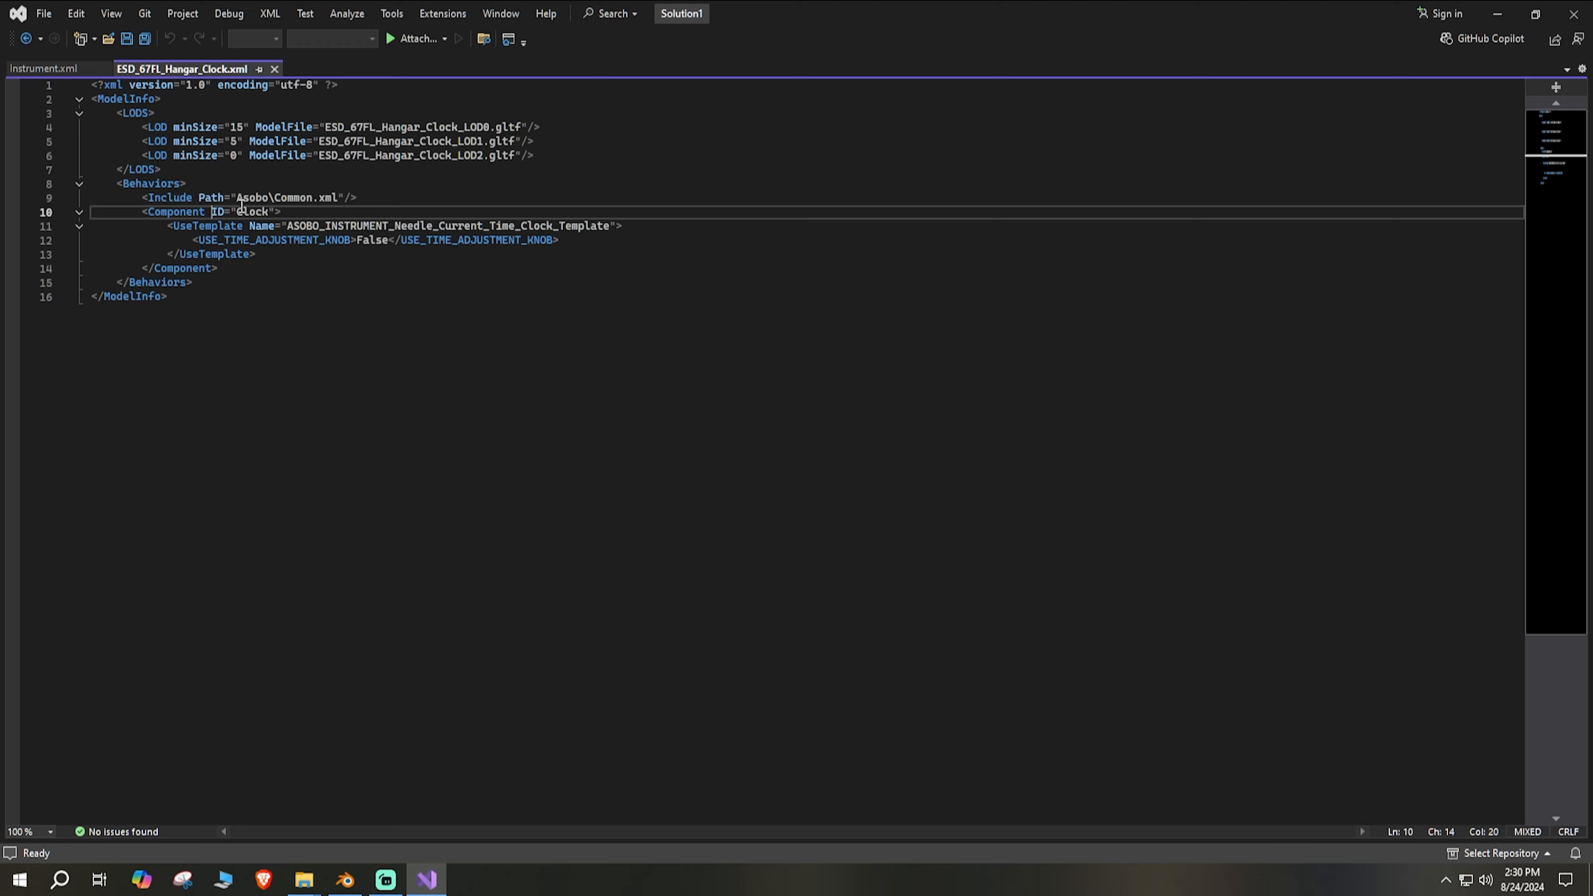
click(241, 212)
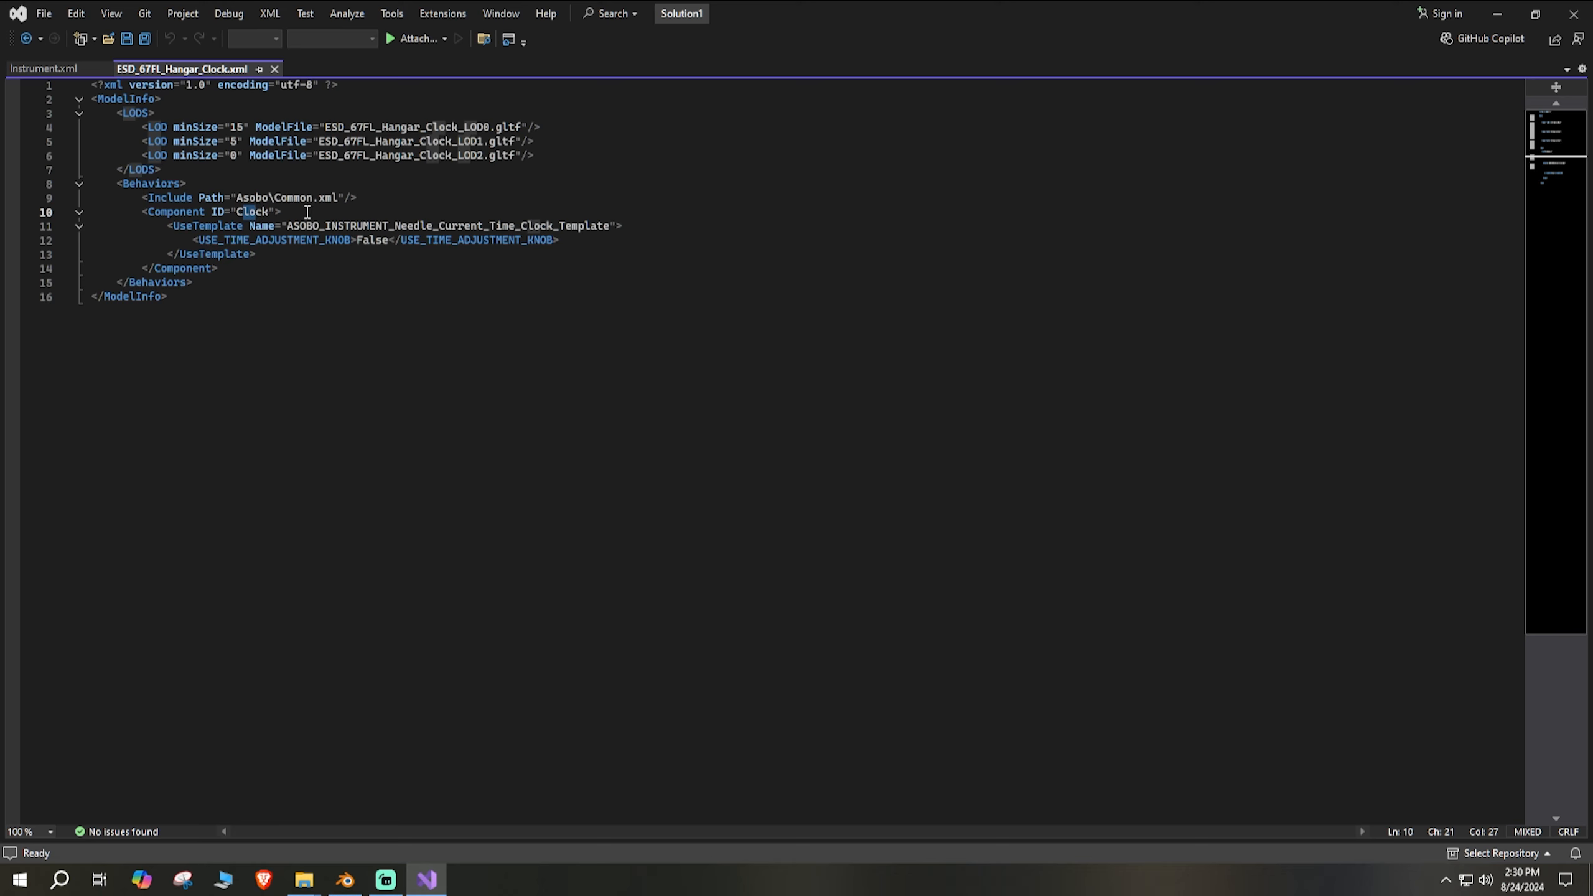
click(239, 214)
double_click(240, 214)
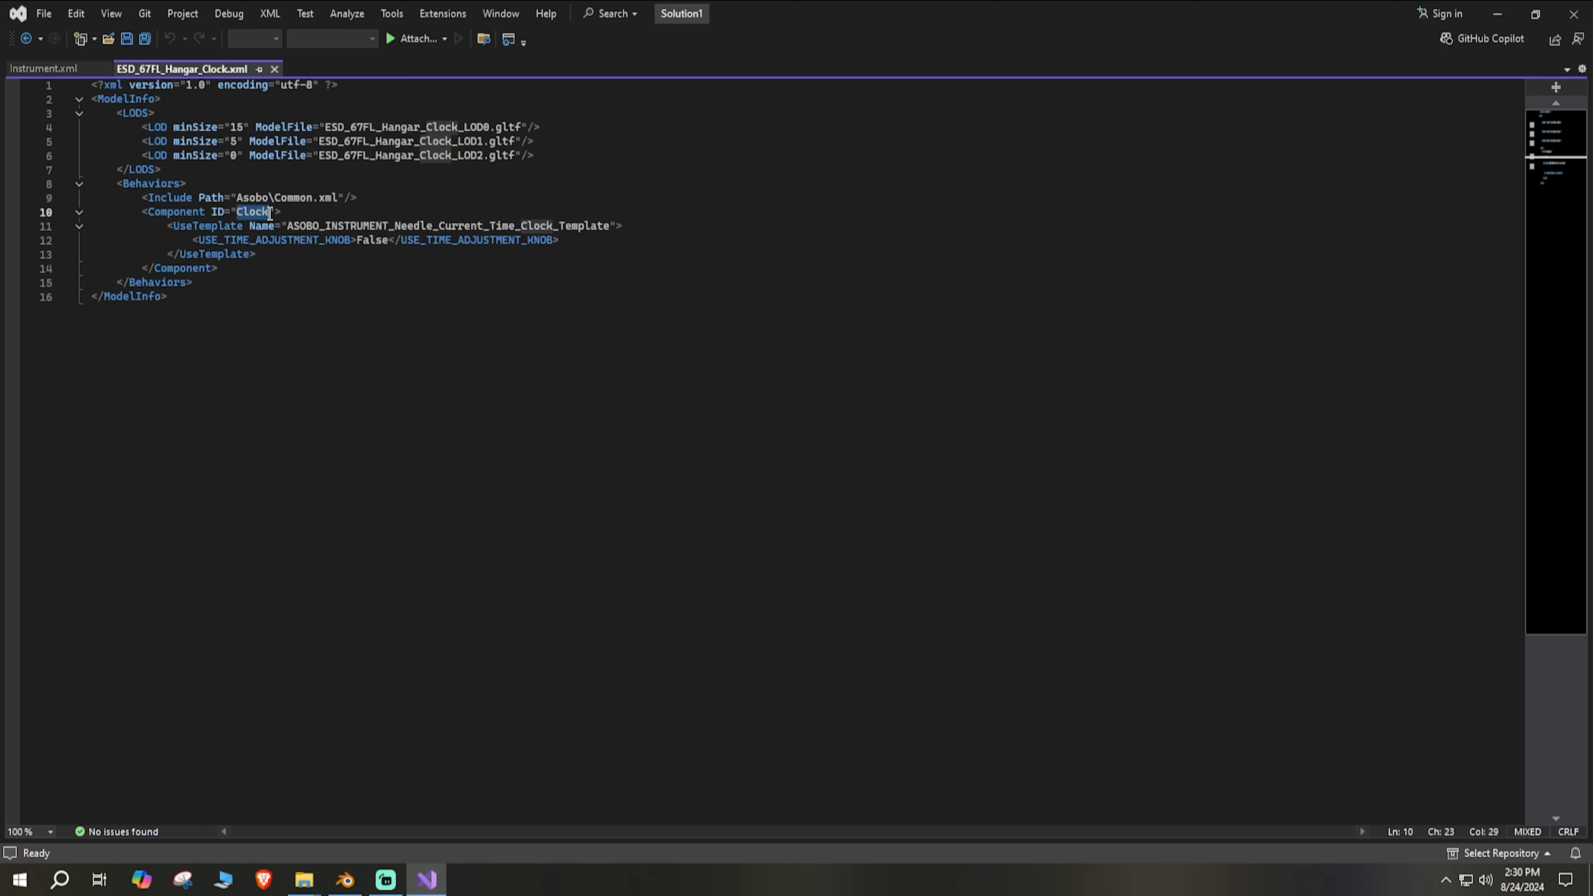
click(302, 212)
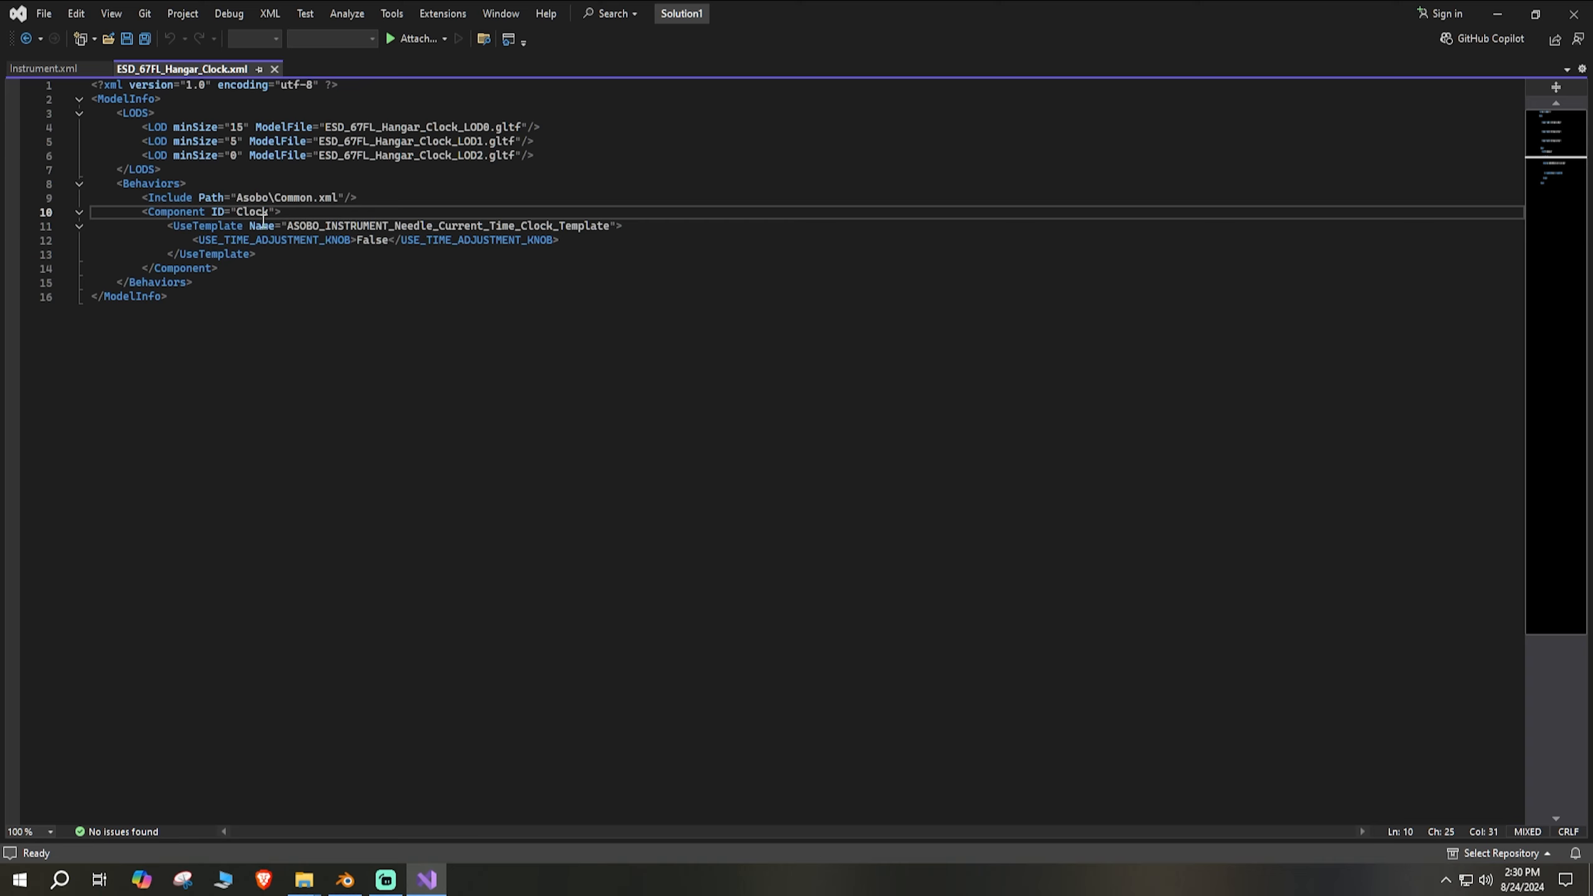
click(287, 252)
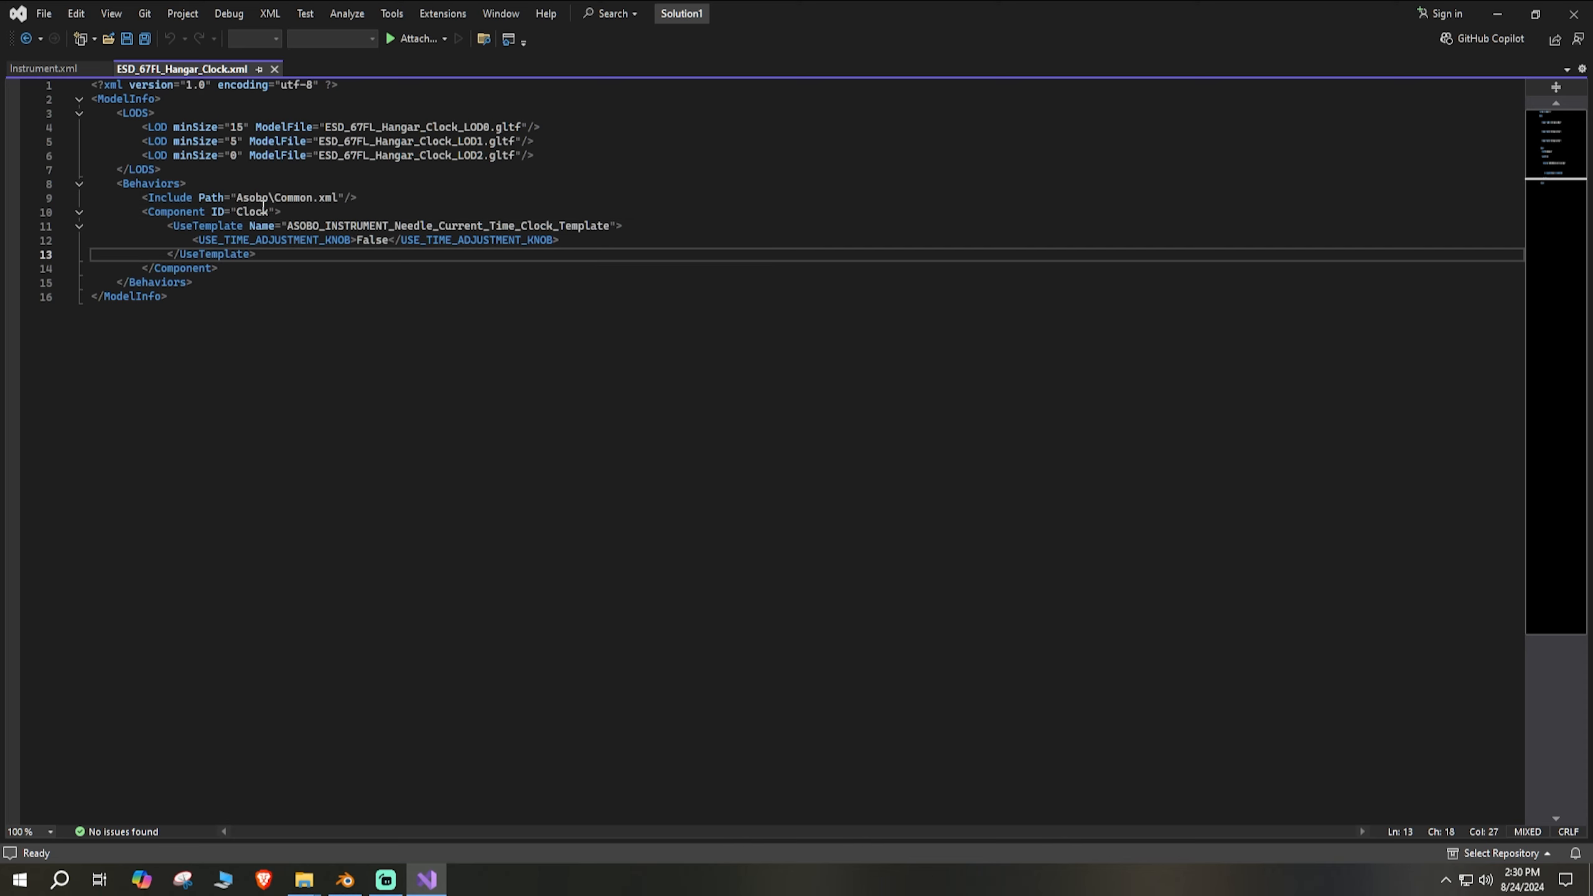